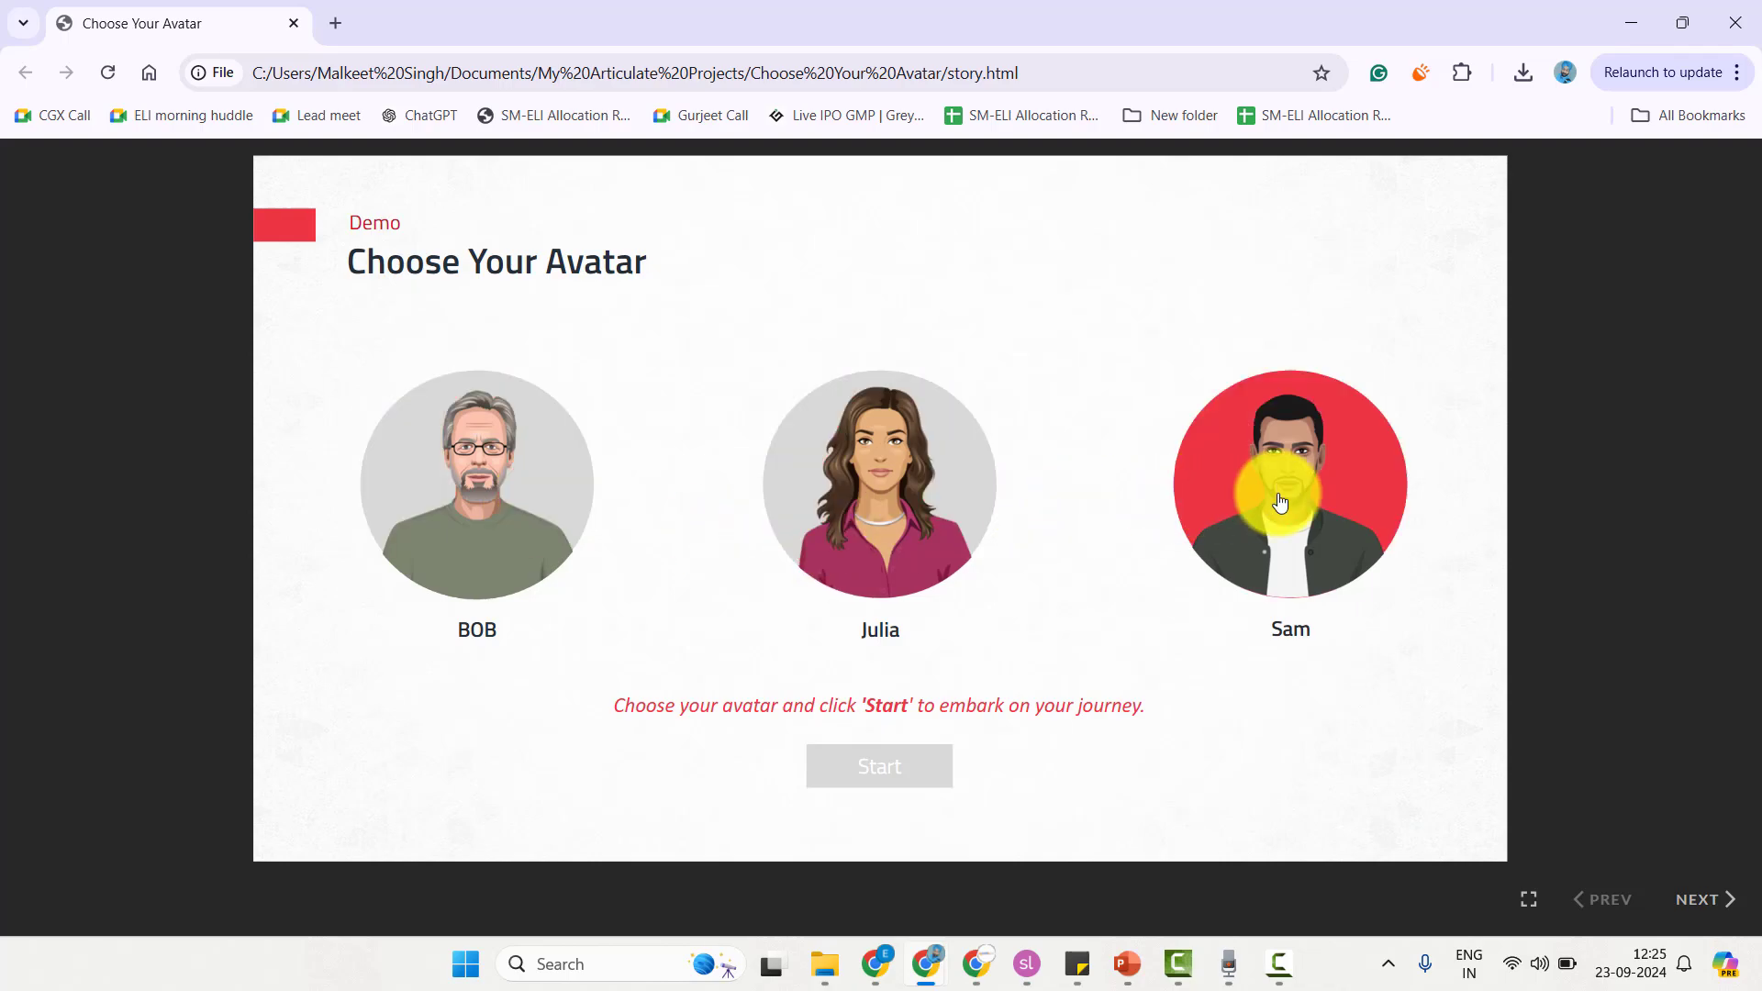
Step: Select the BOB avatar in the published course in the browser, and return to the Articulate Storyline project
key("alt+Tab")
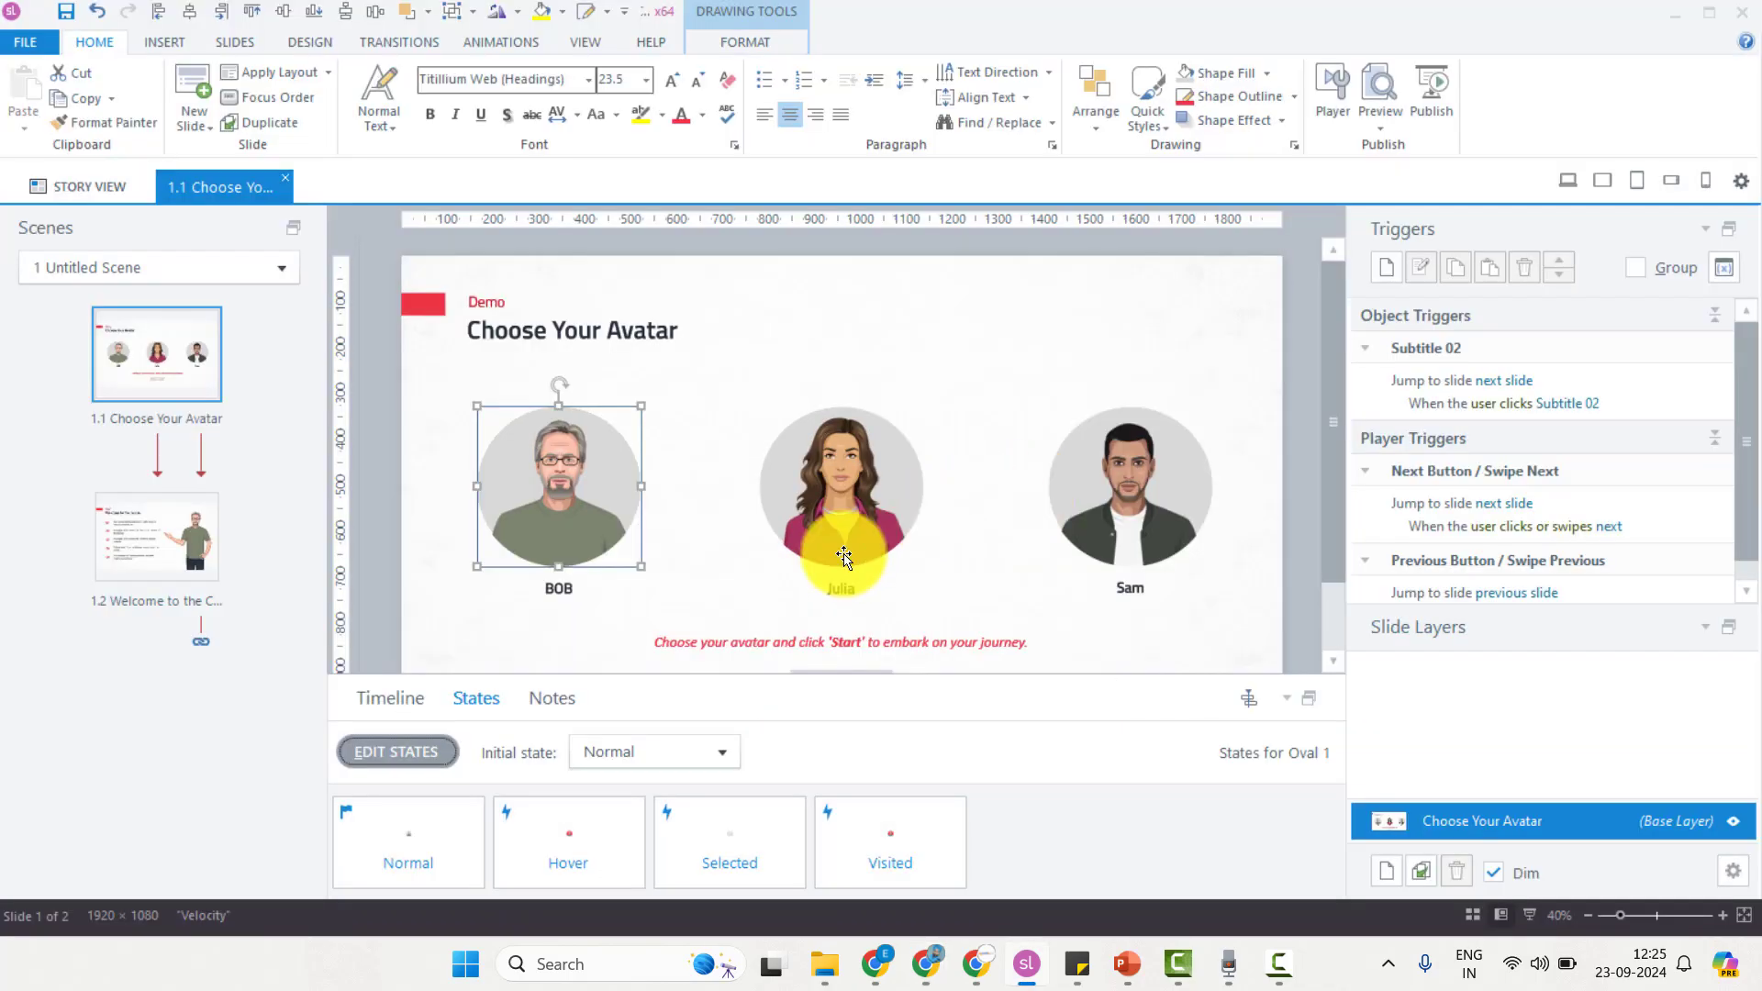
left_click(869, 833)
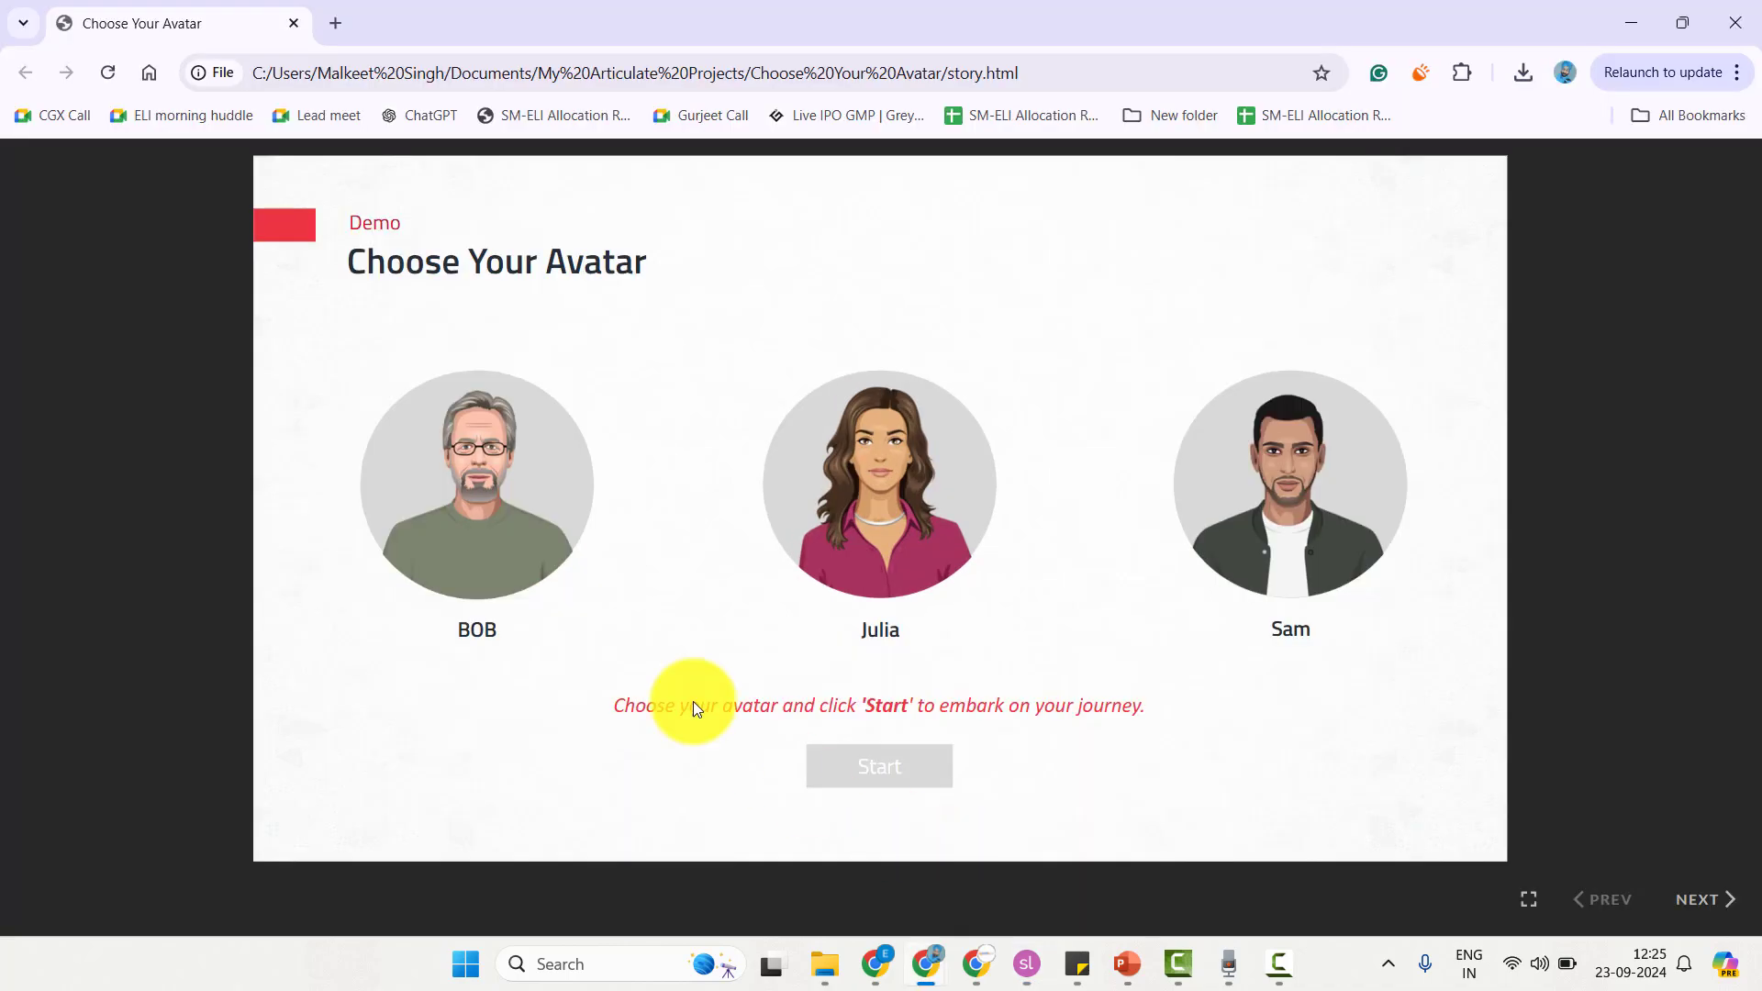
left_click(480, 532)
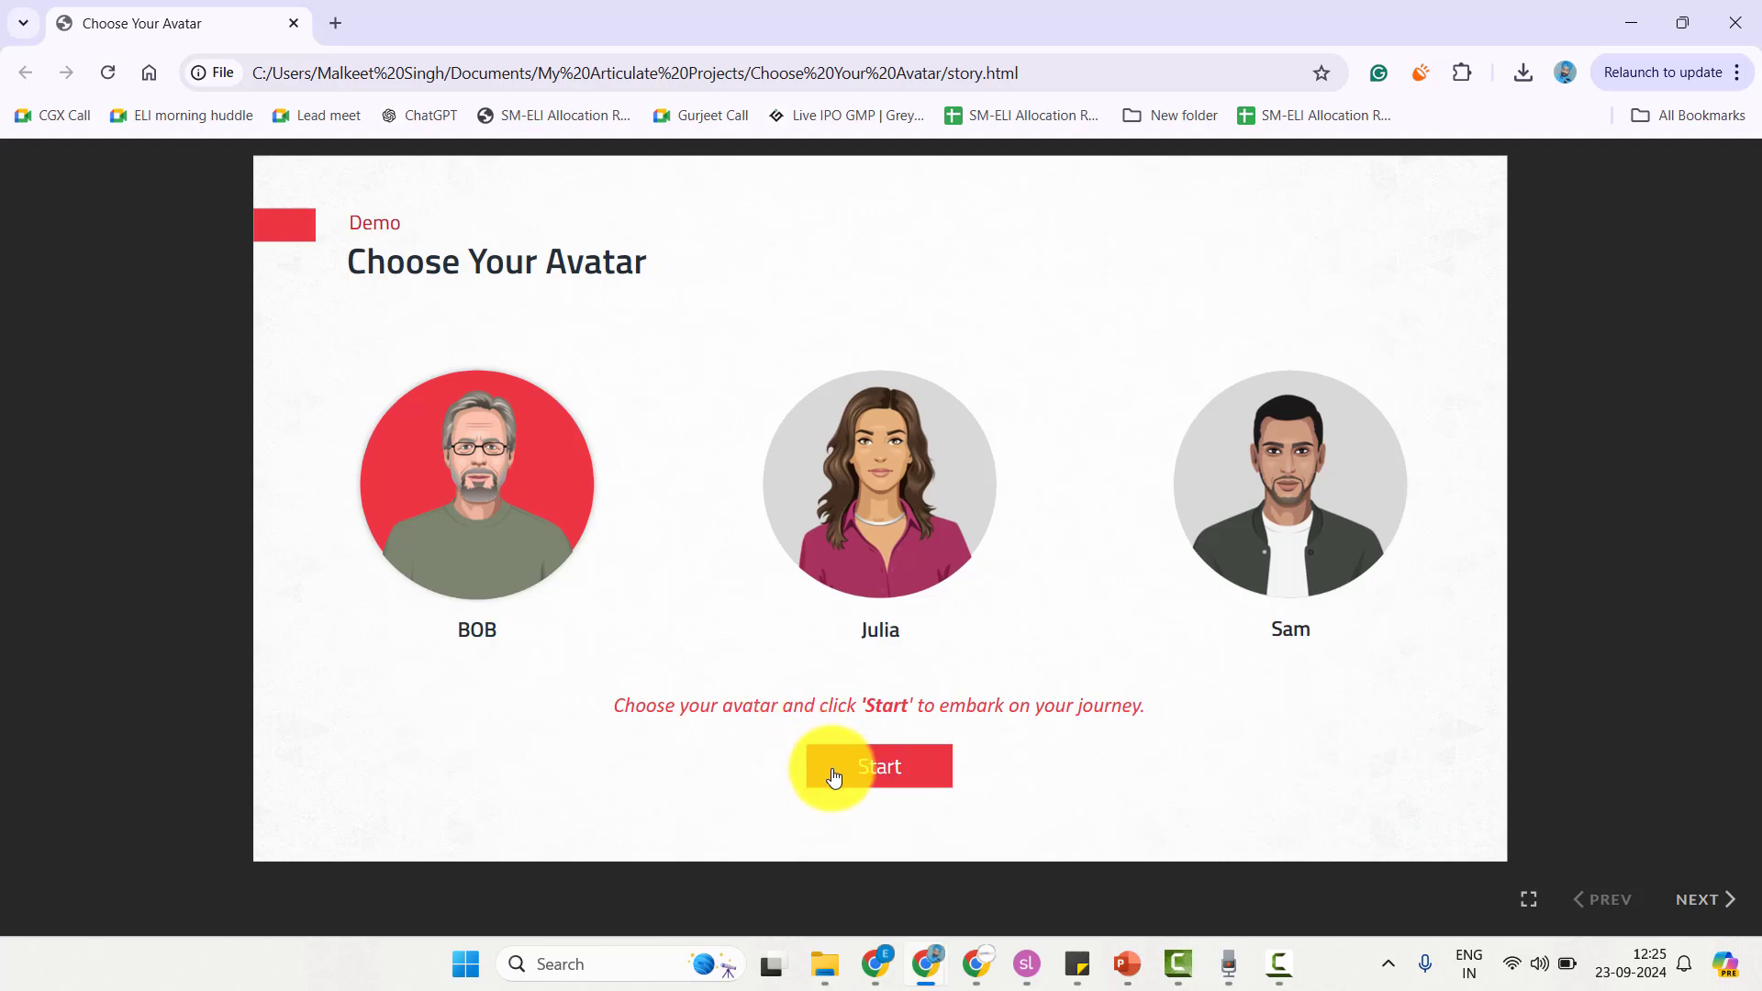
key("alt+Tab")
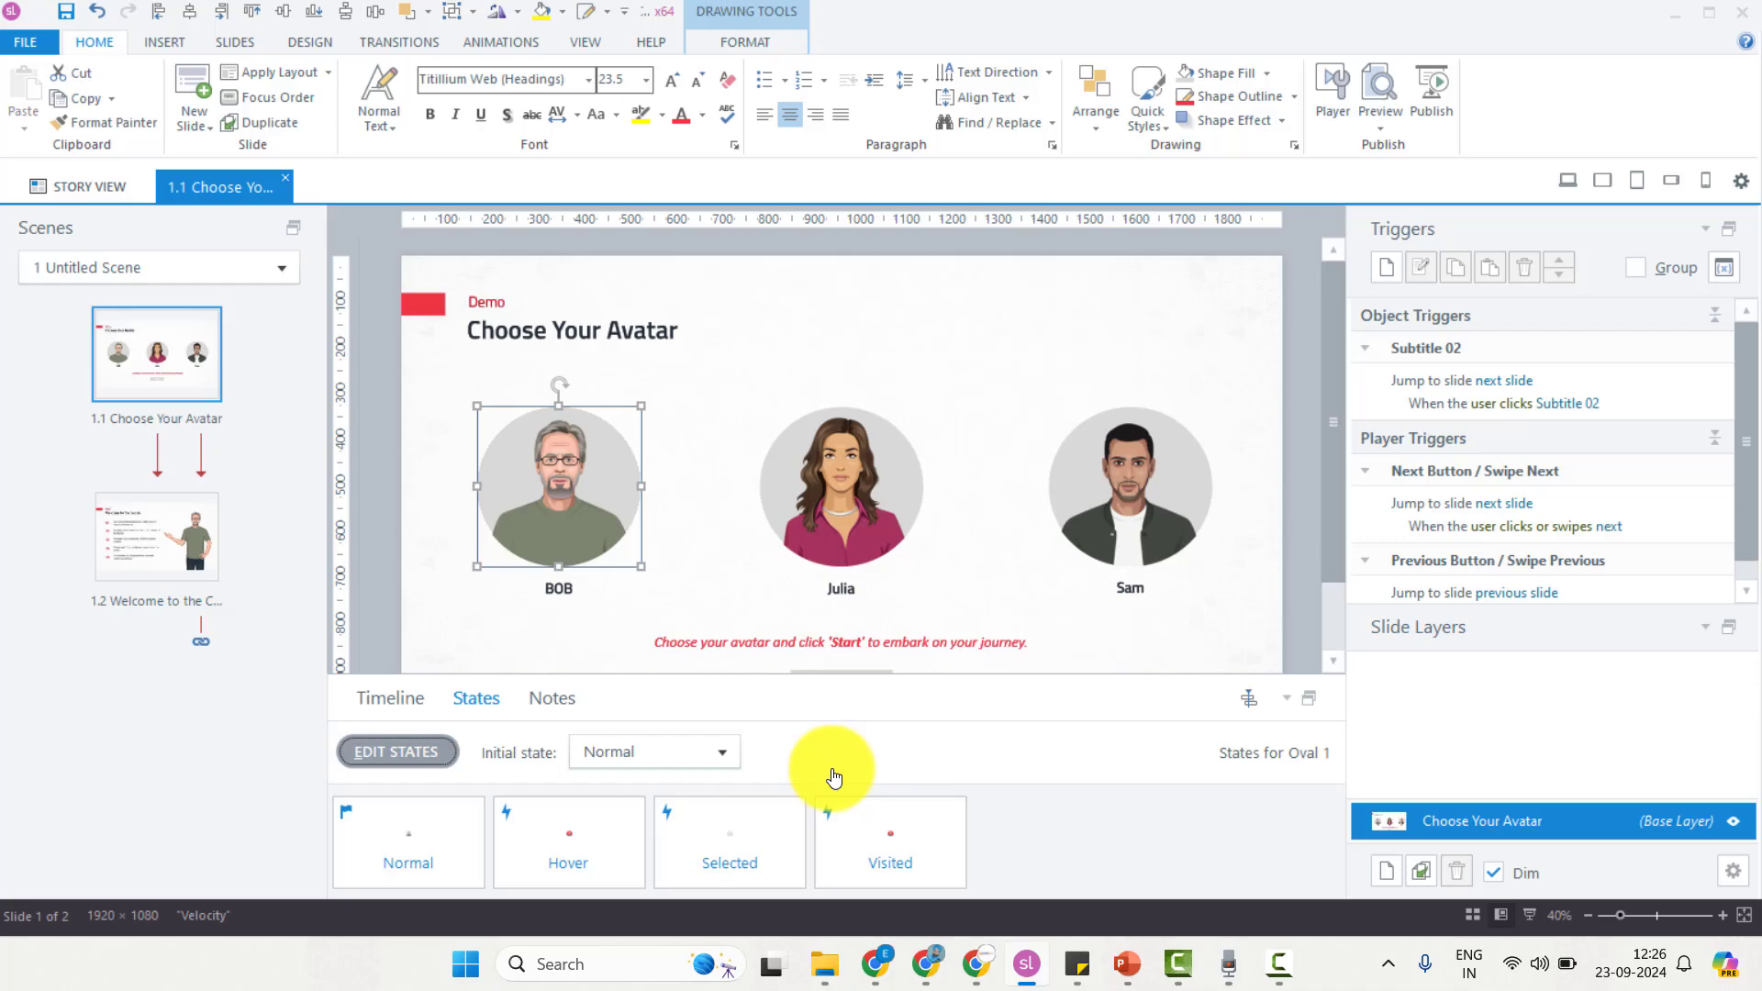
Step: Compare the Normal, Hover, Selected and Visited states of the BOB avatar oval
left_click(830, 808)
left_click(771, 846)
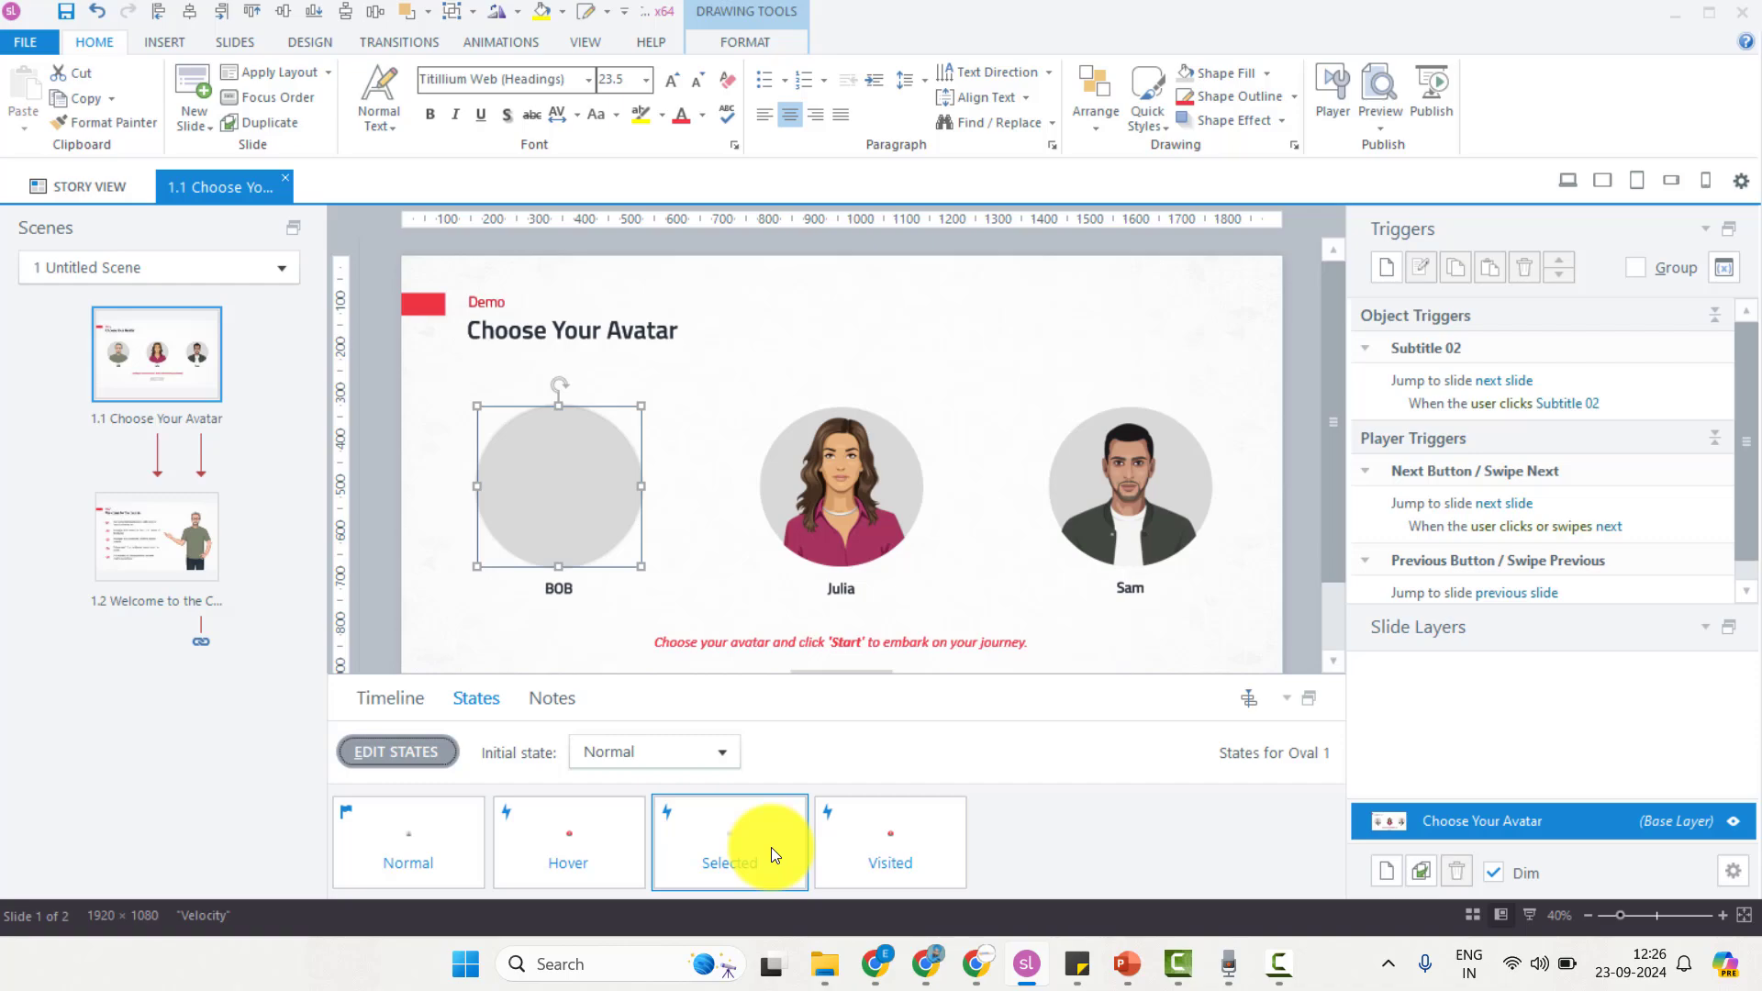
left_click(884, 845)
left_click(746, 831)
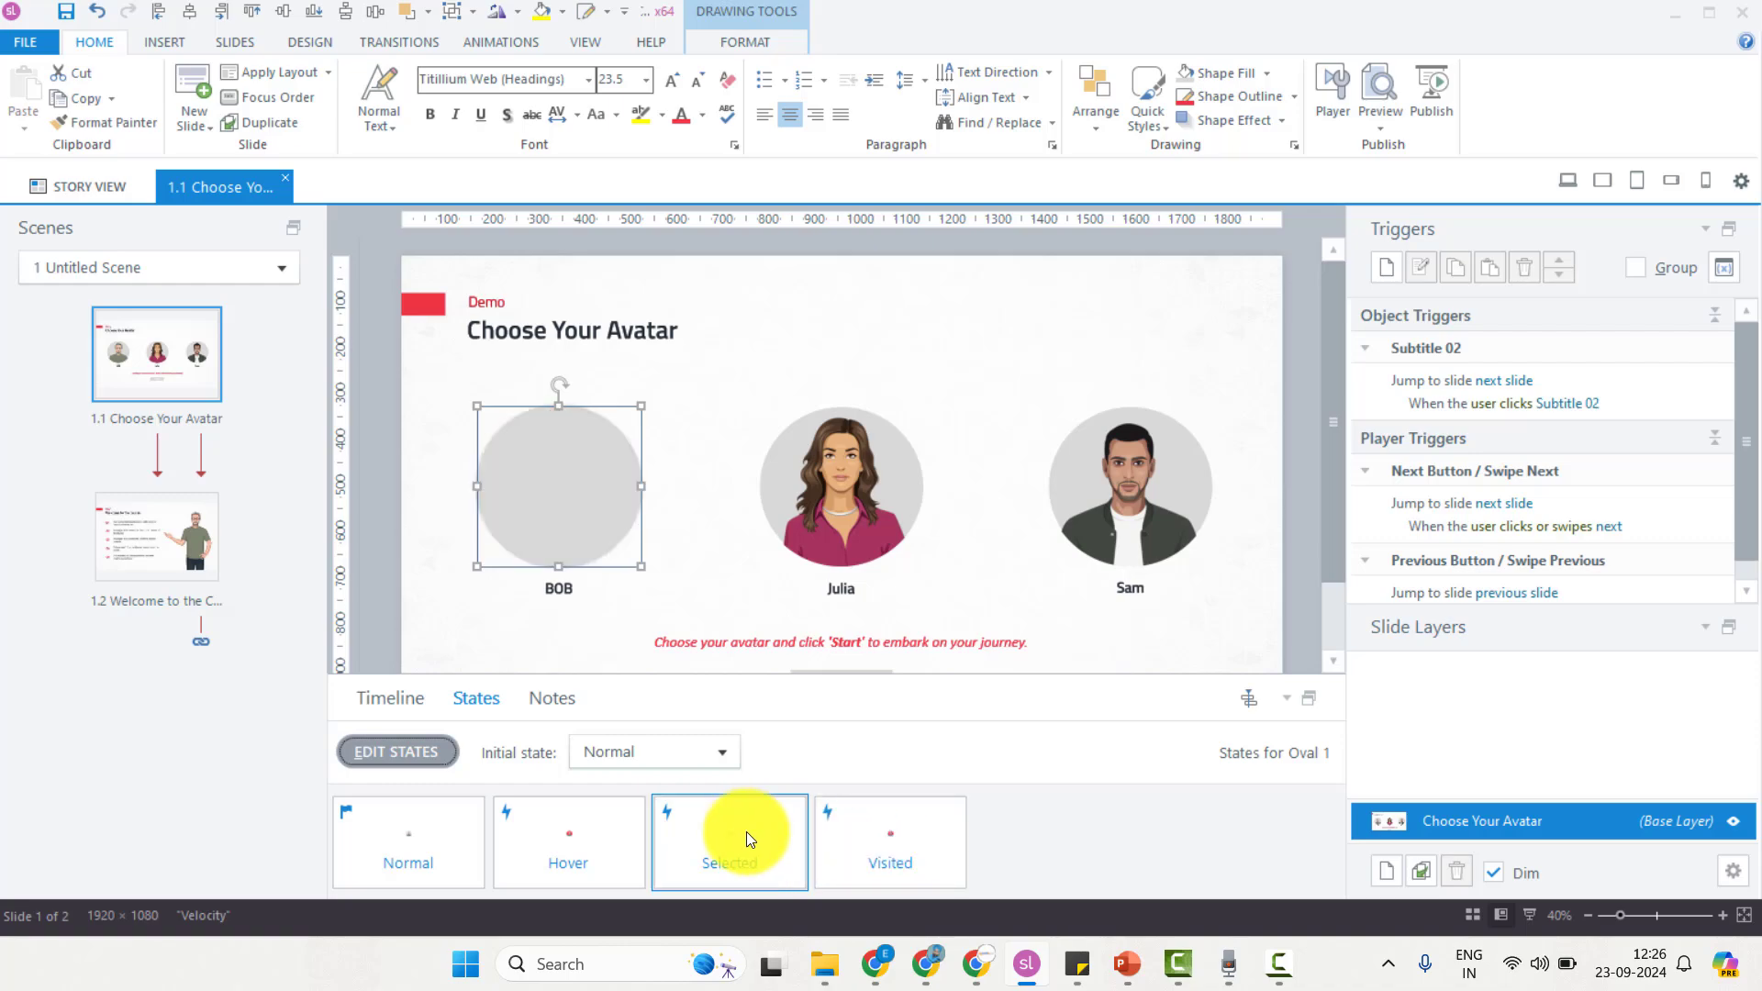
left_click(872, 839)
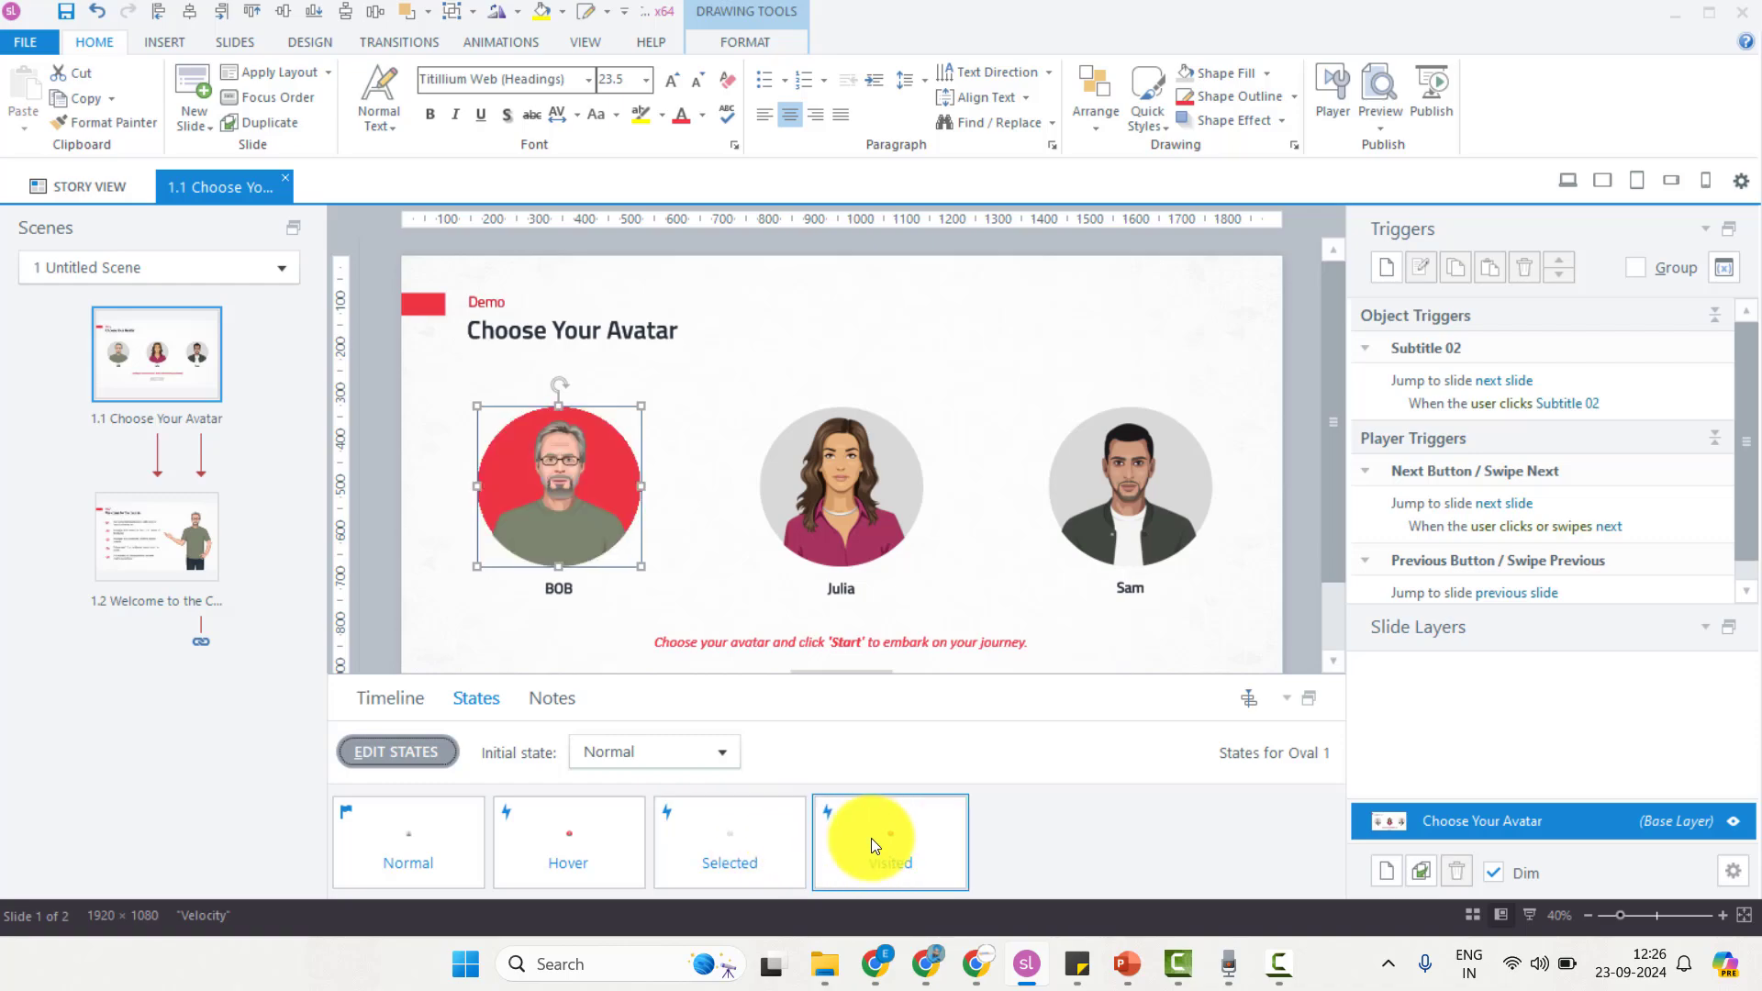
left_click(793, 836)
left_click(974, 850)
left_click(900, 845)
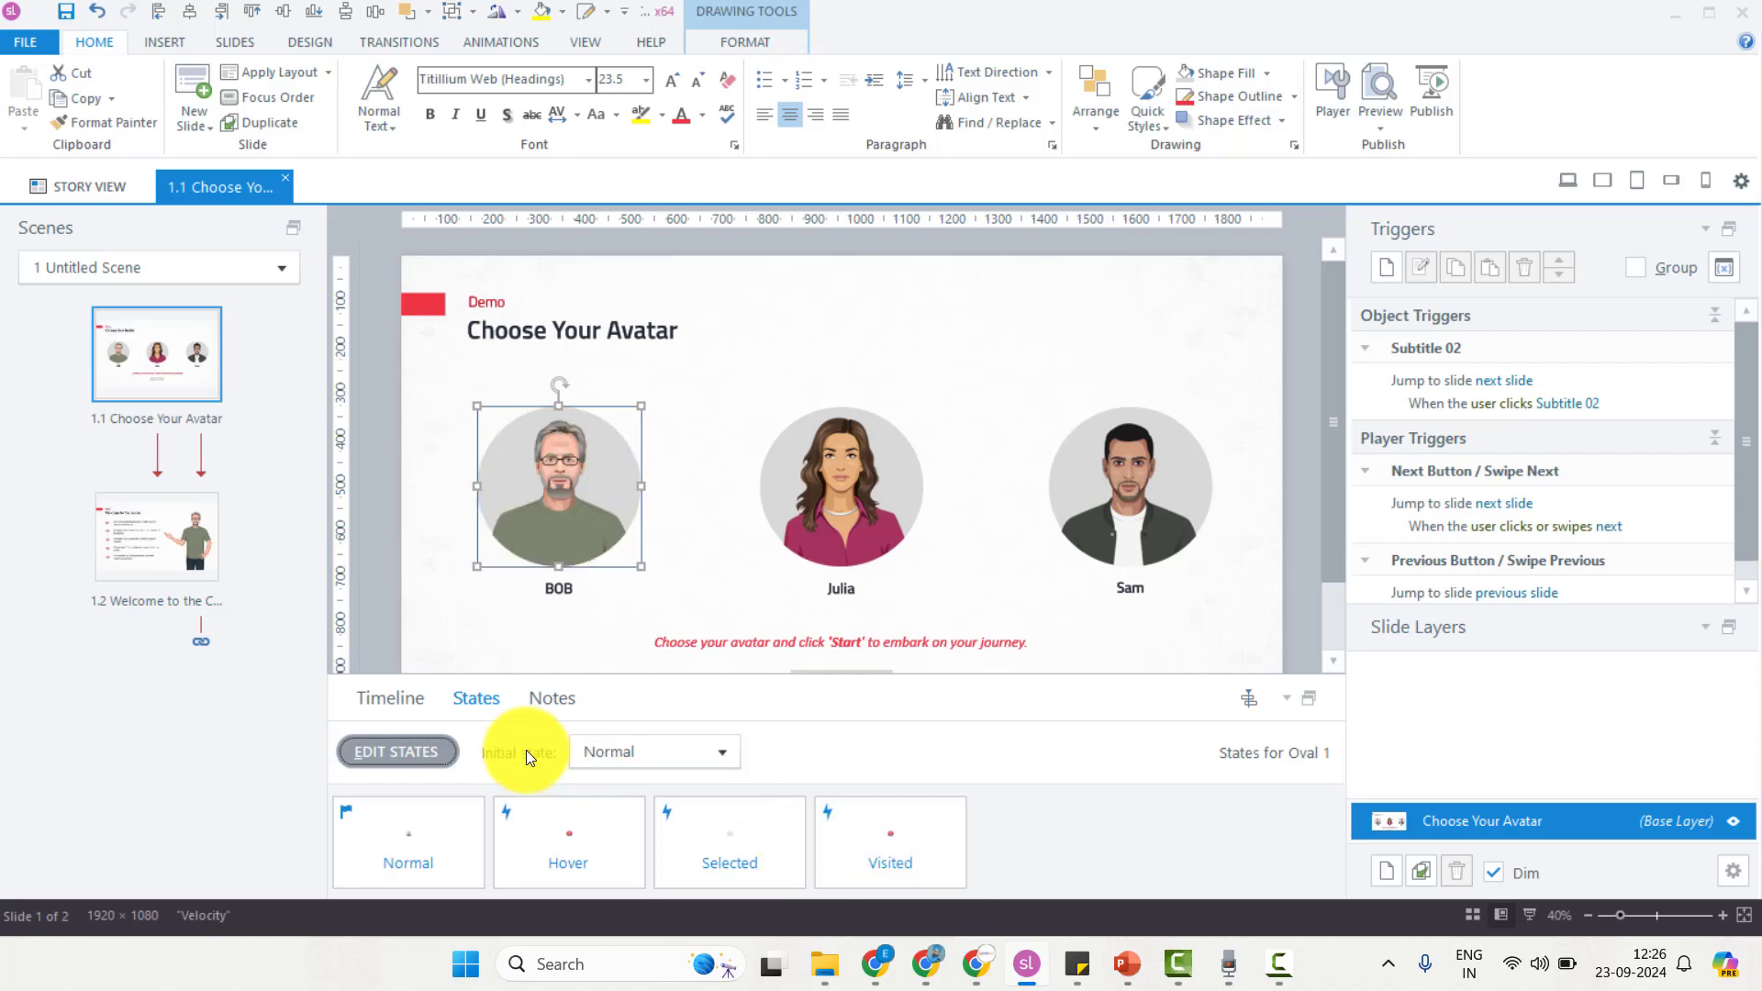
left_click(433, 802)
left_click(550, 853)
left_click(721, 848)
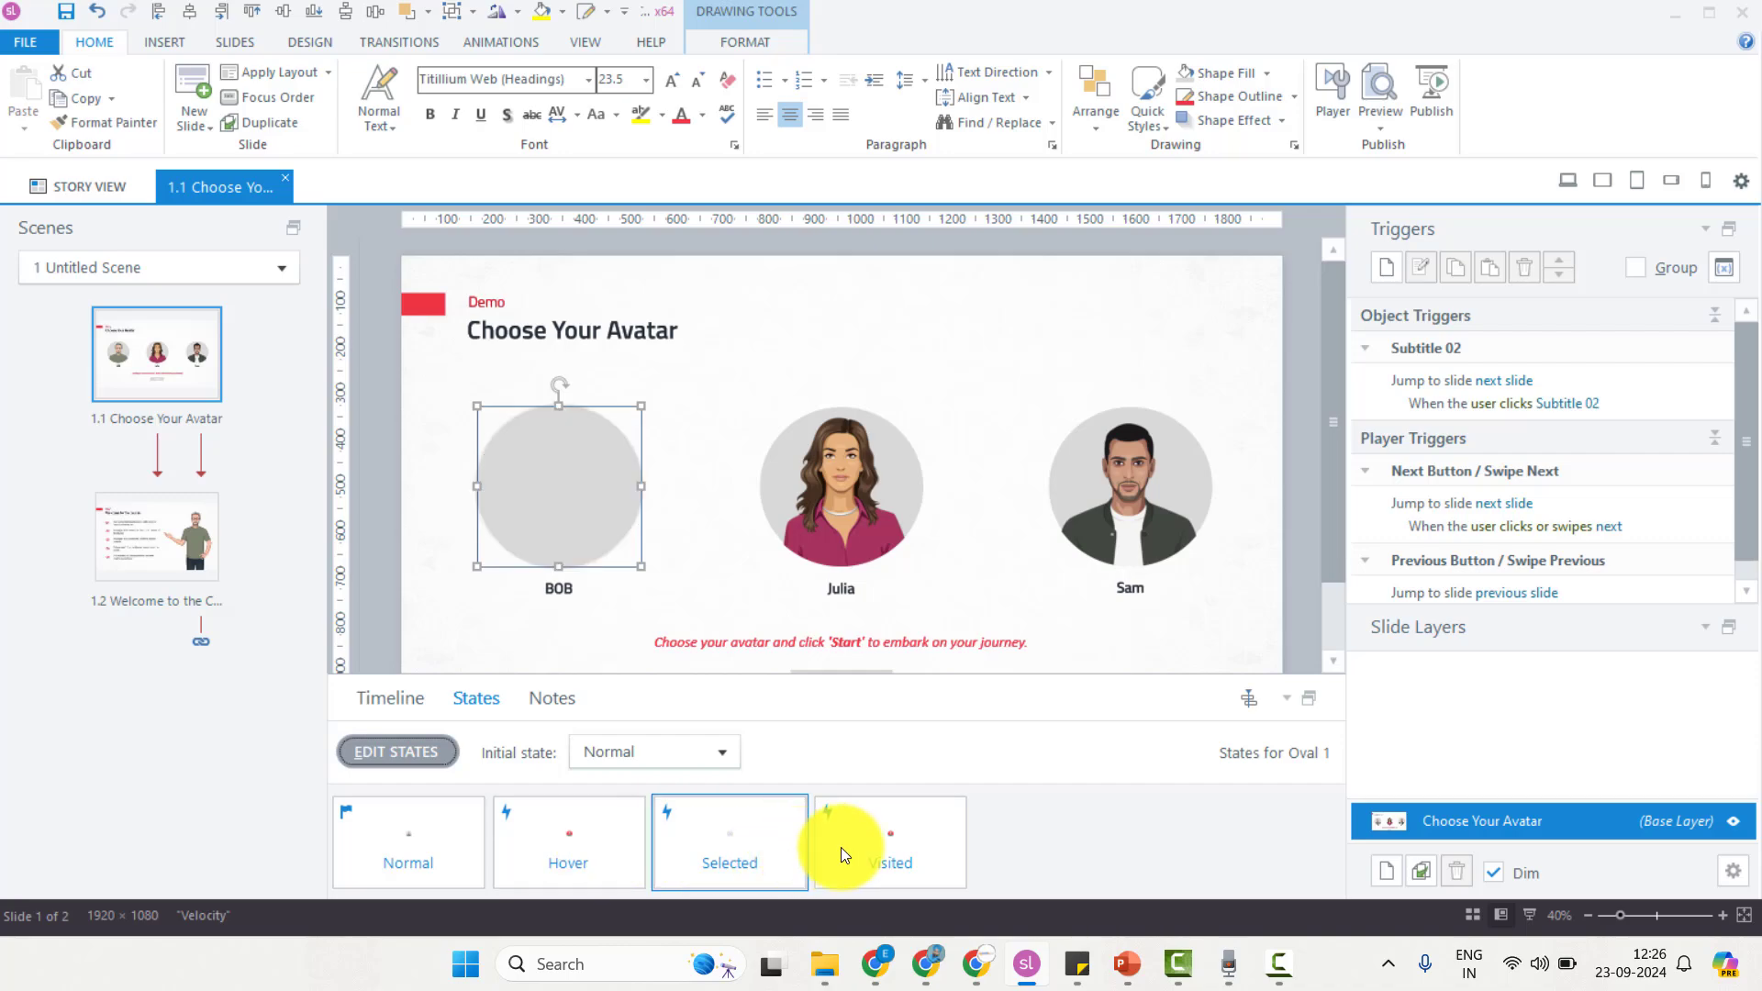
left_click(885, 846)
Step: Review the Normal, Hover, Selected and Visited states of the Julia avatar oval
left_click(390, 697)
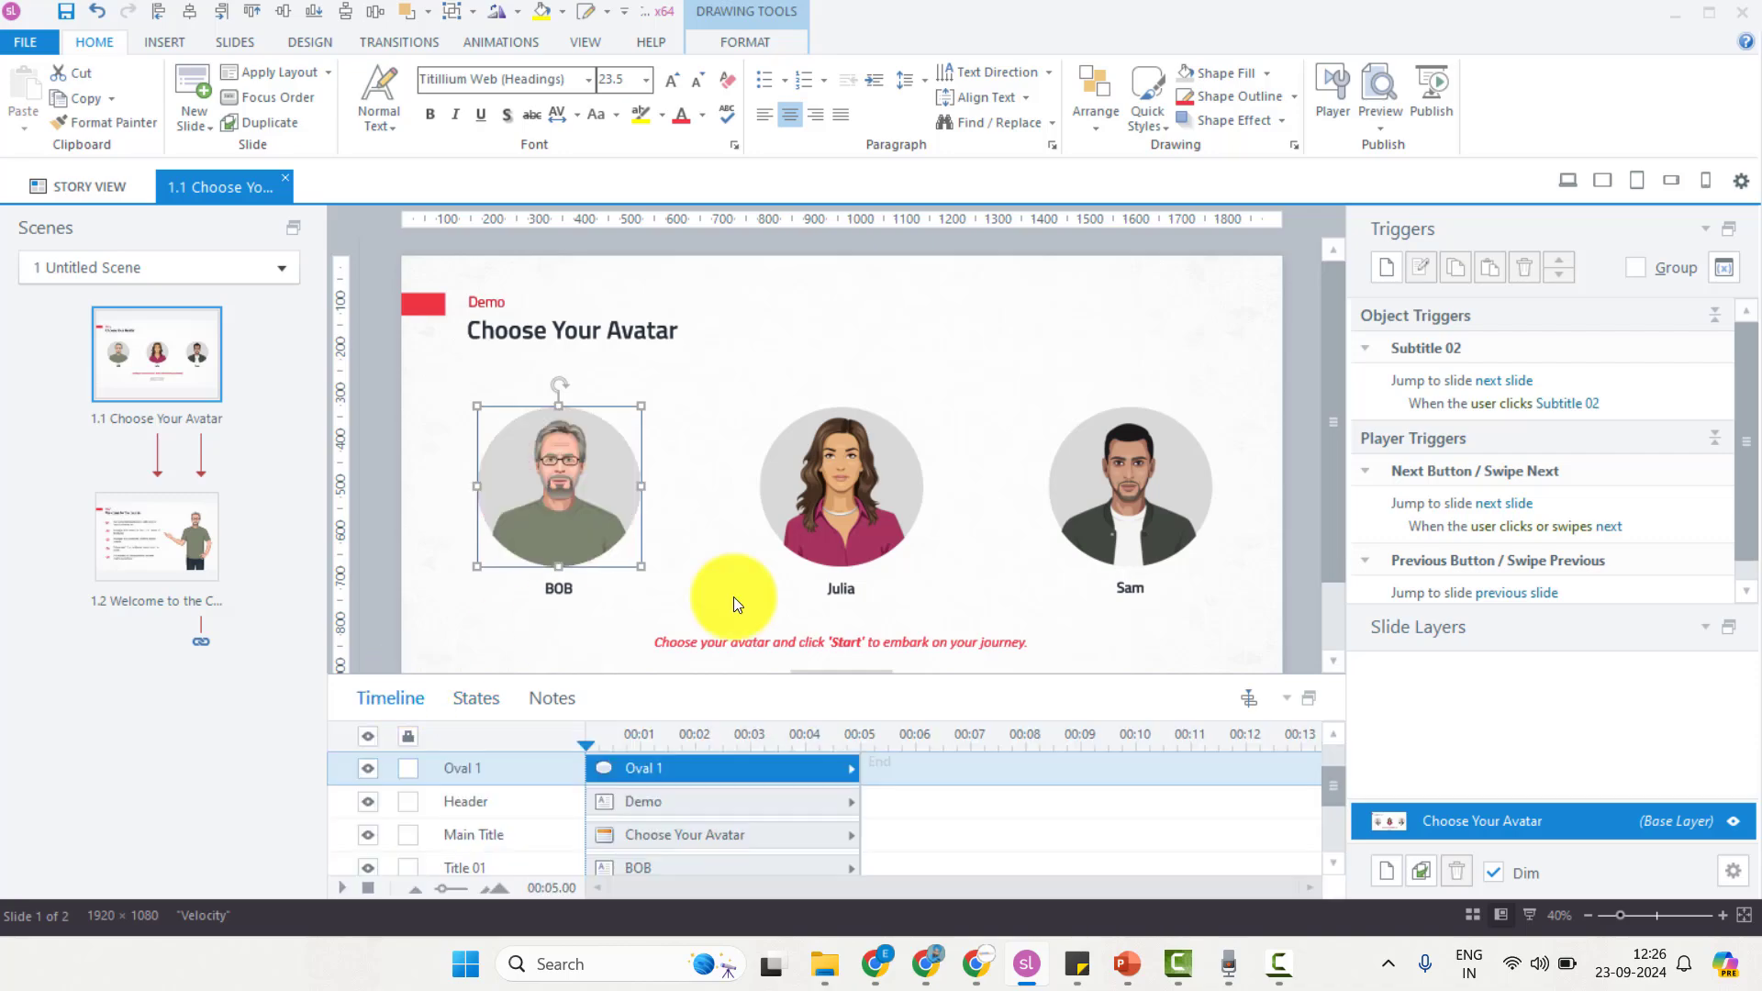
left_click(853, 466)
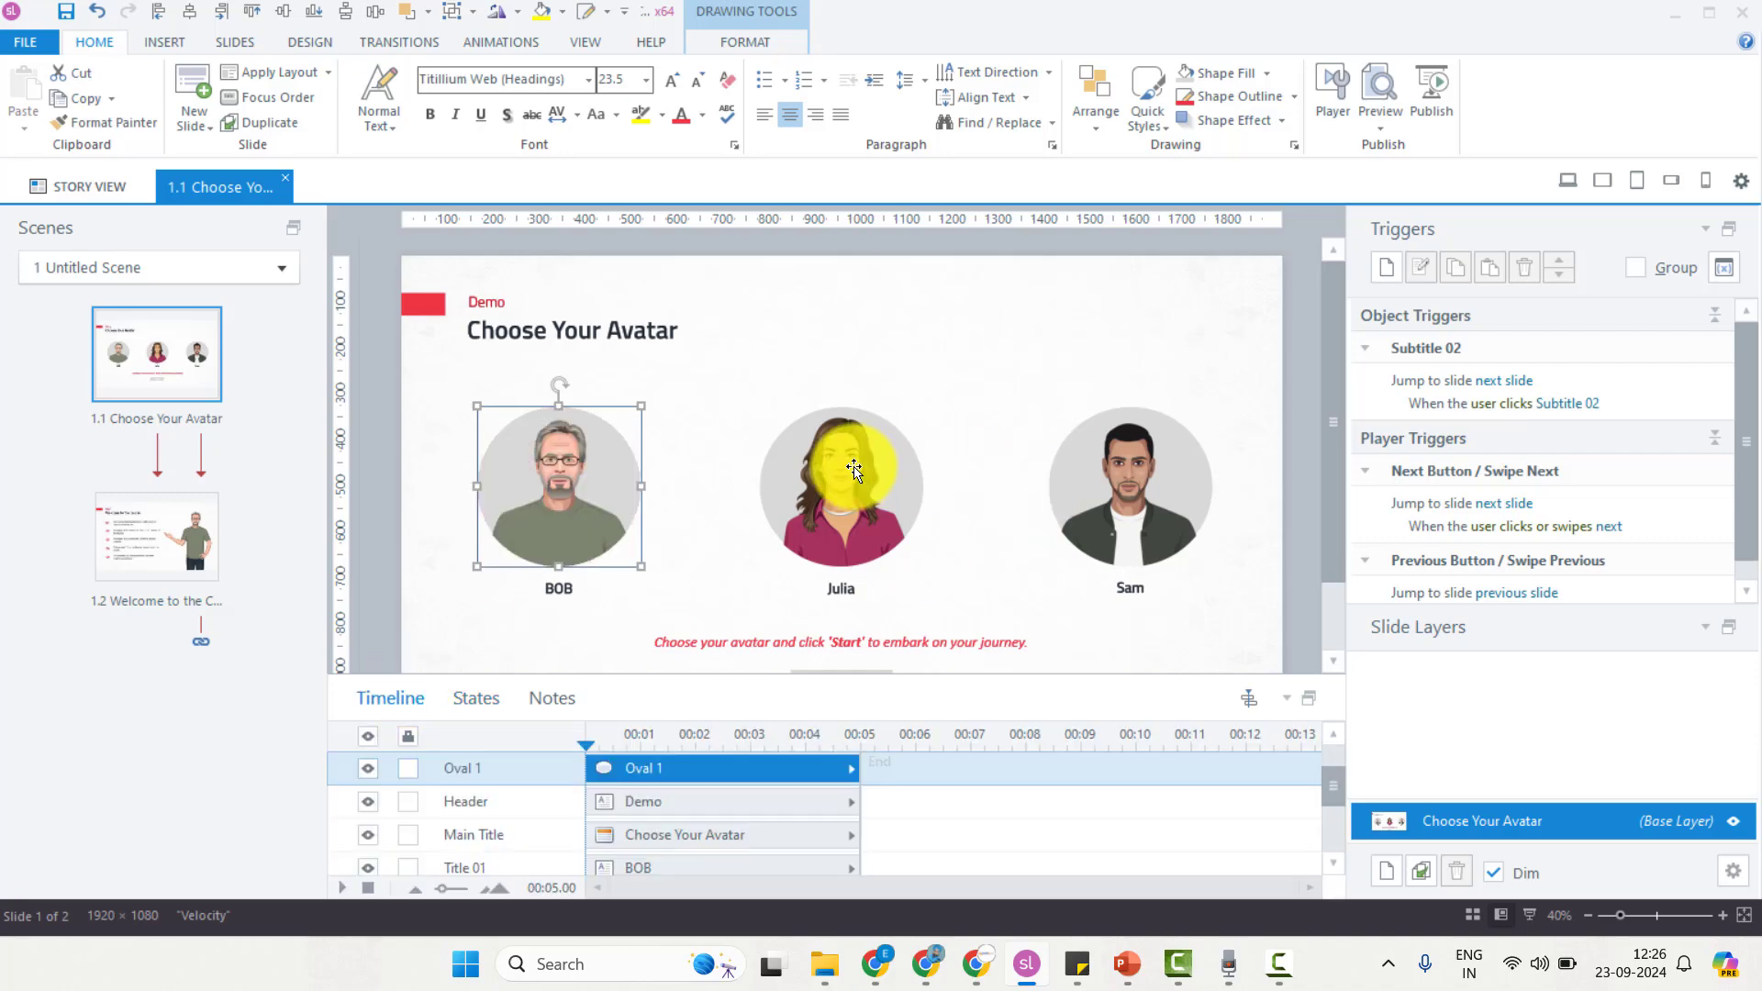
left_click(482, 701)
left_click(439, 851)
left_click(547, 851)
left_click(766, 842)
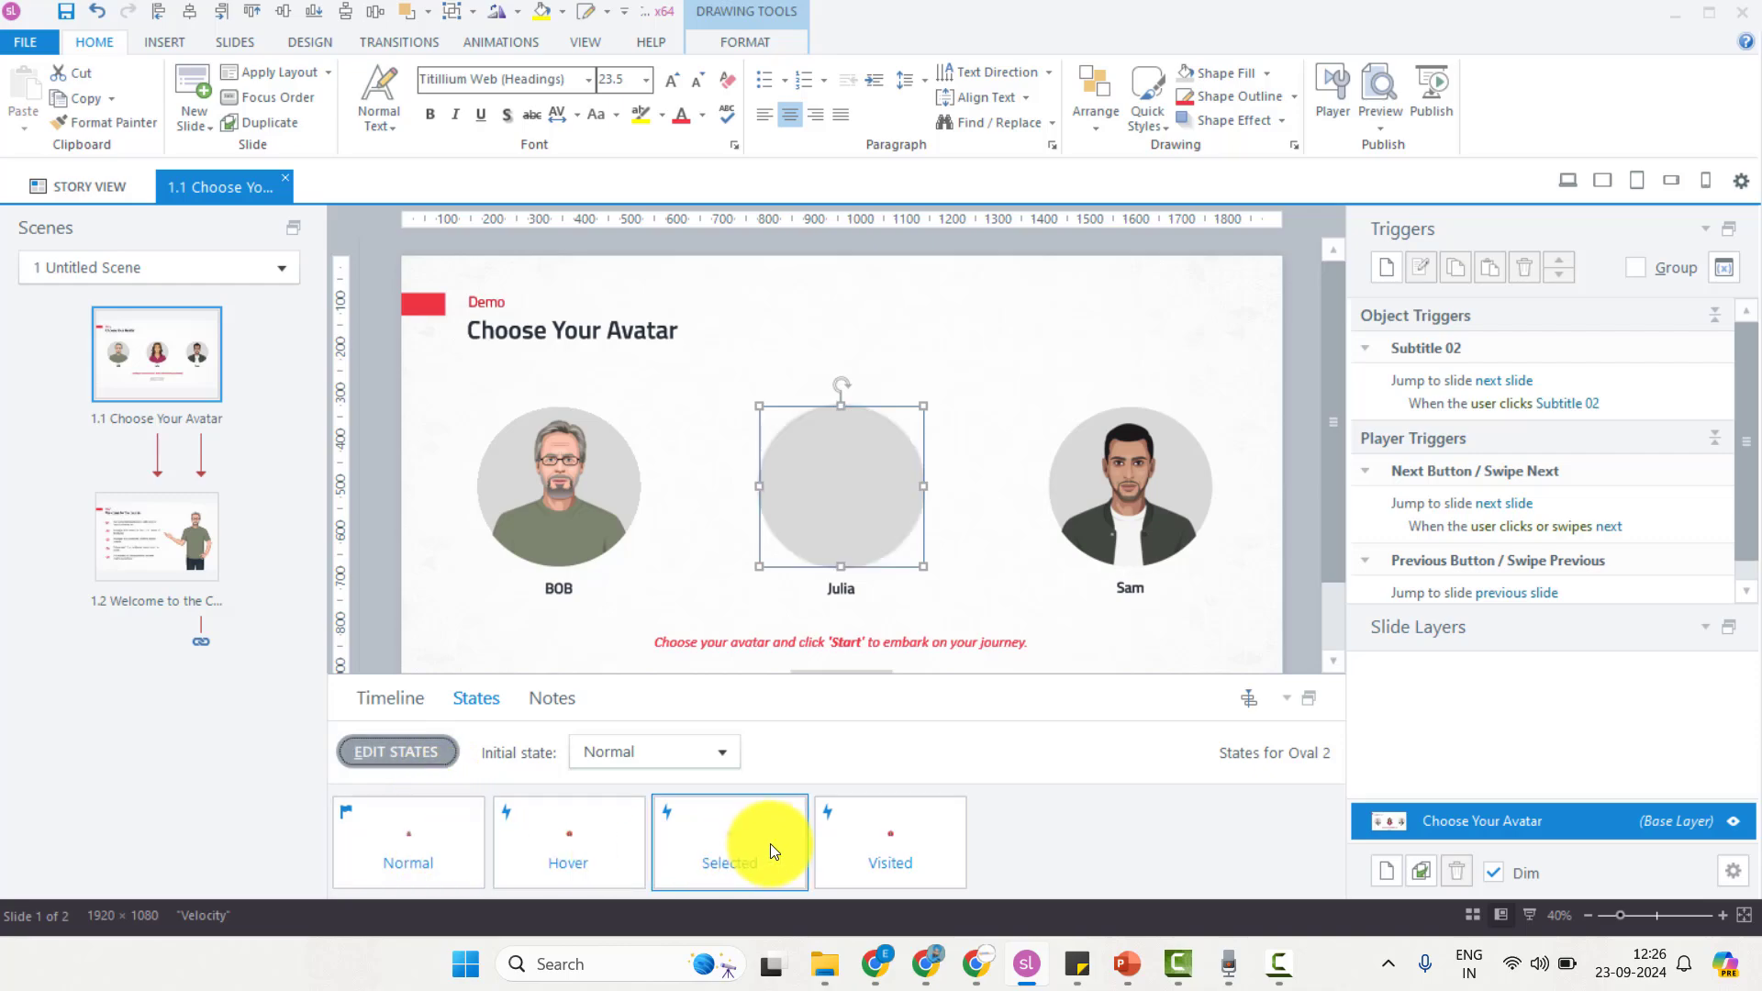
left_click(895, 844)
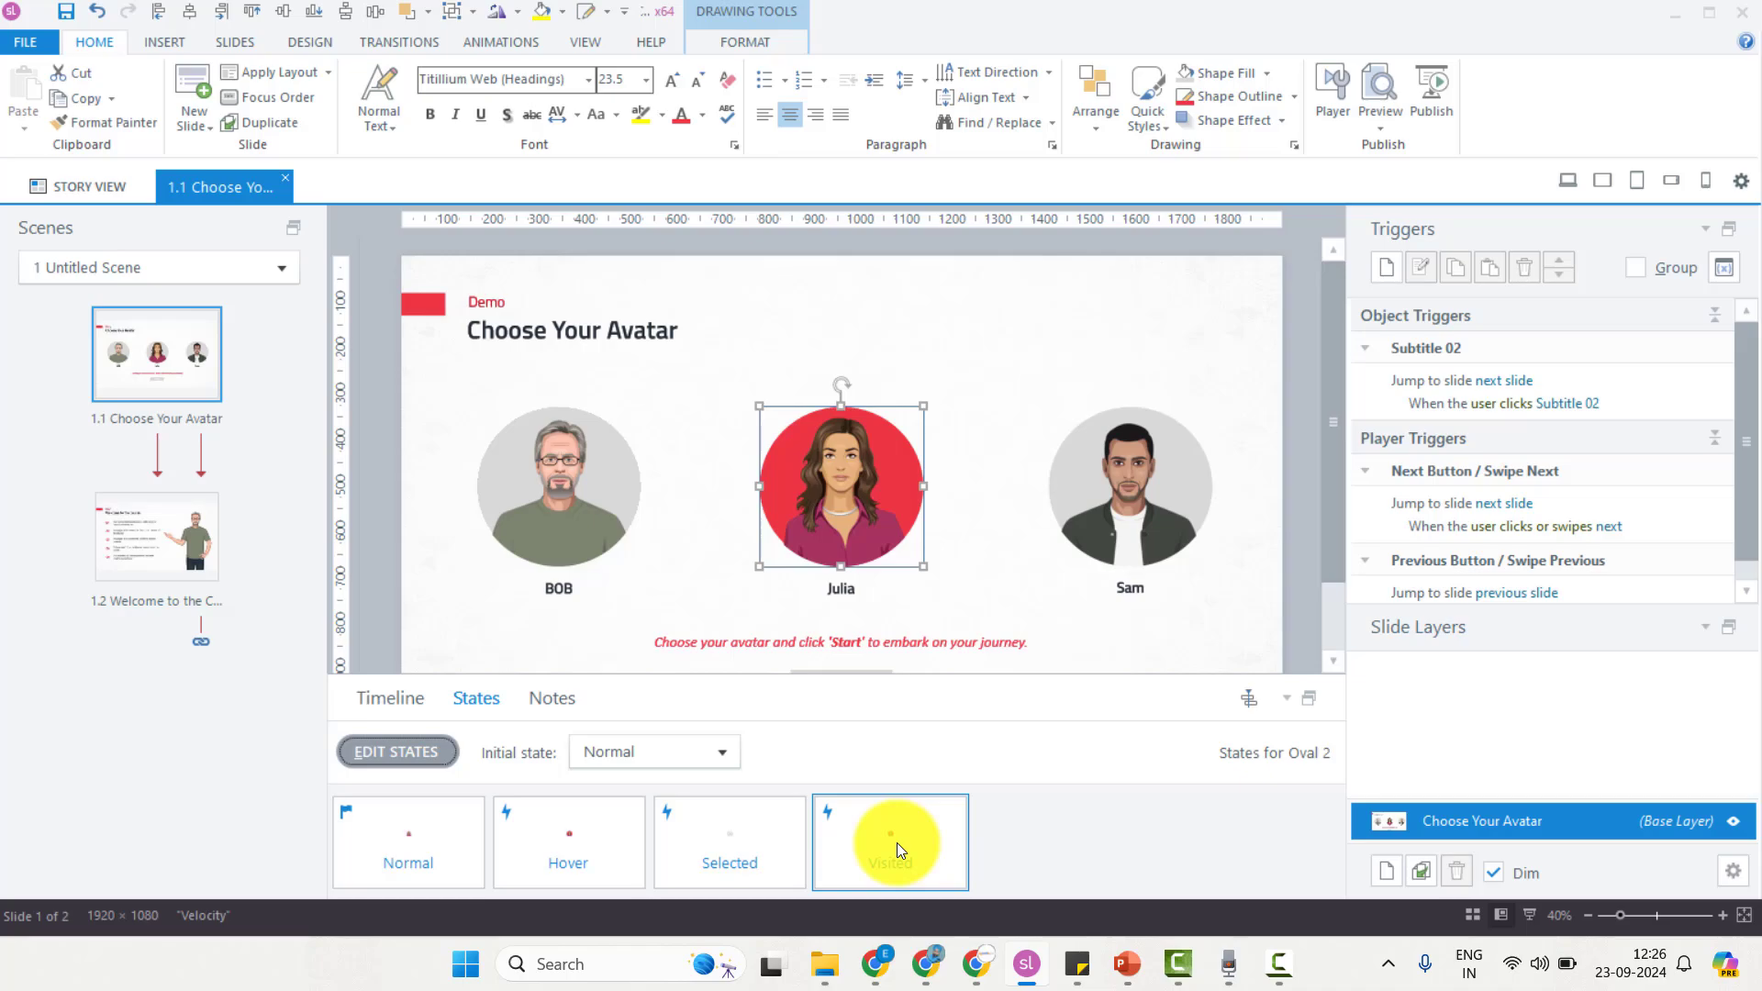
Step: Switch to the Avatar folder in File Explorer and open its Img subfolder
left_click(822, 968)
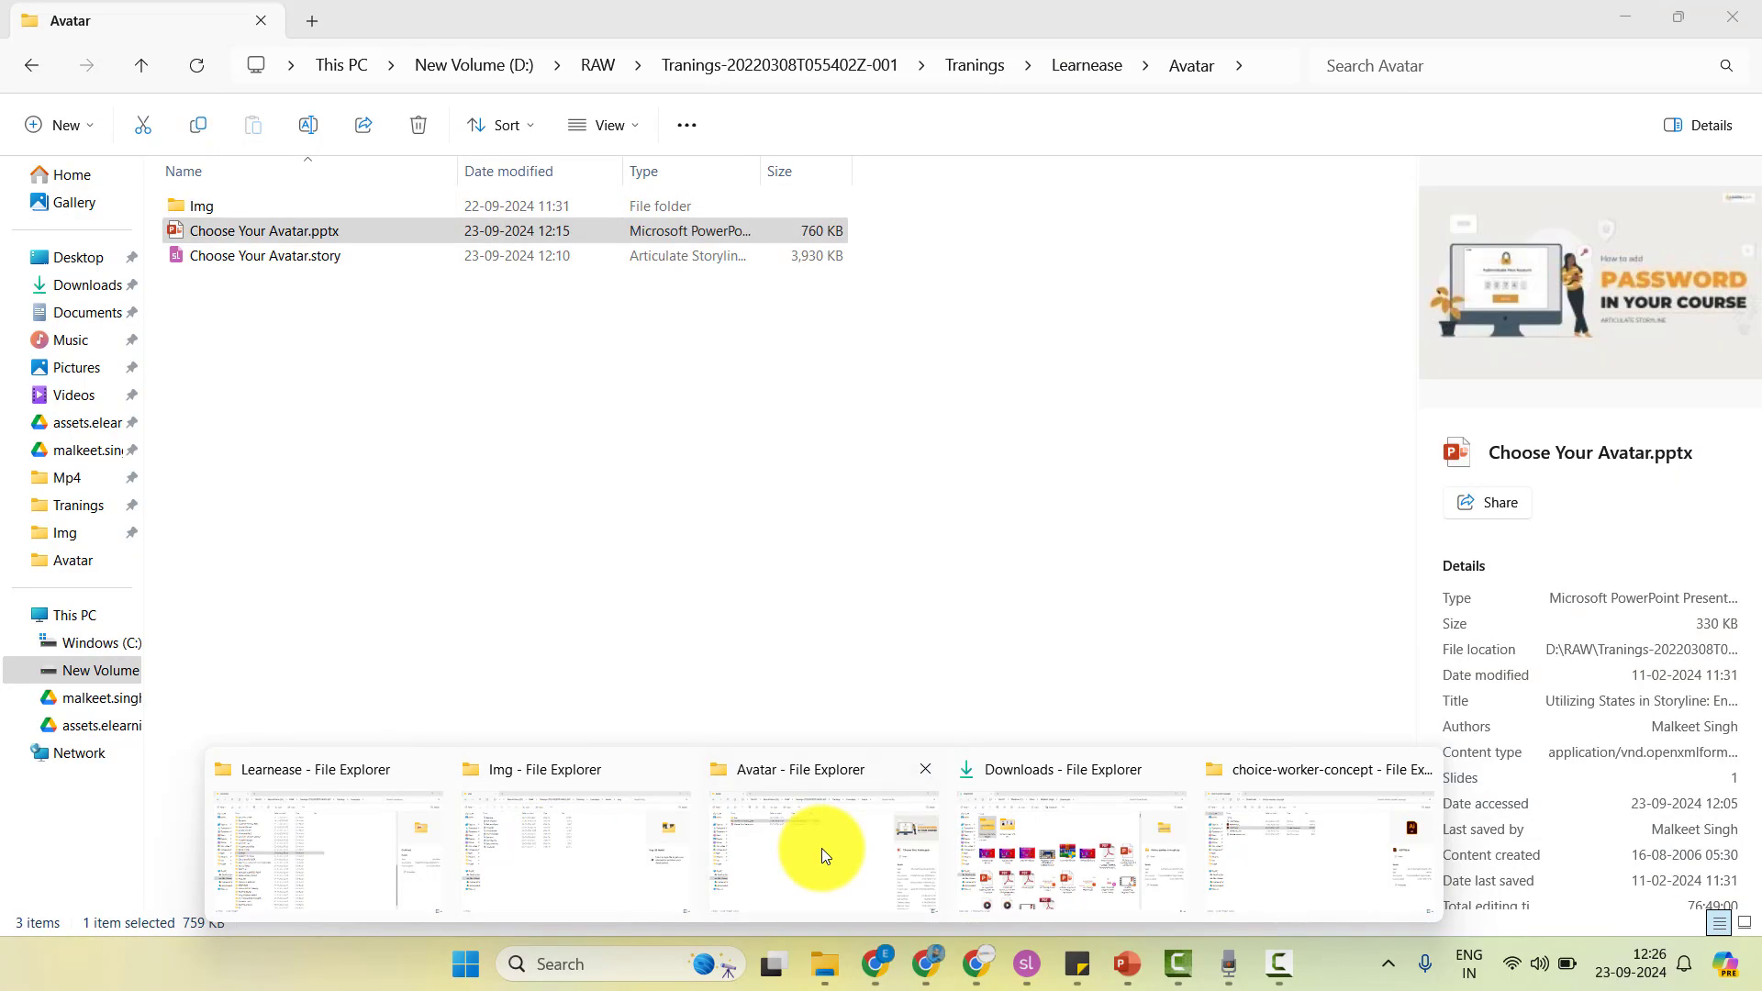
left_click(822, 848)
double_click(323, 206)
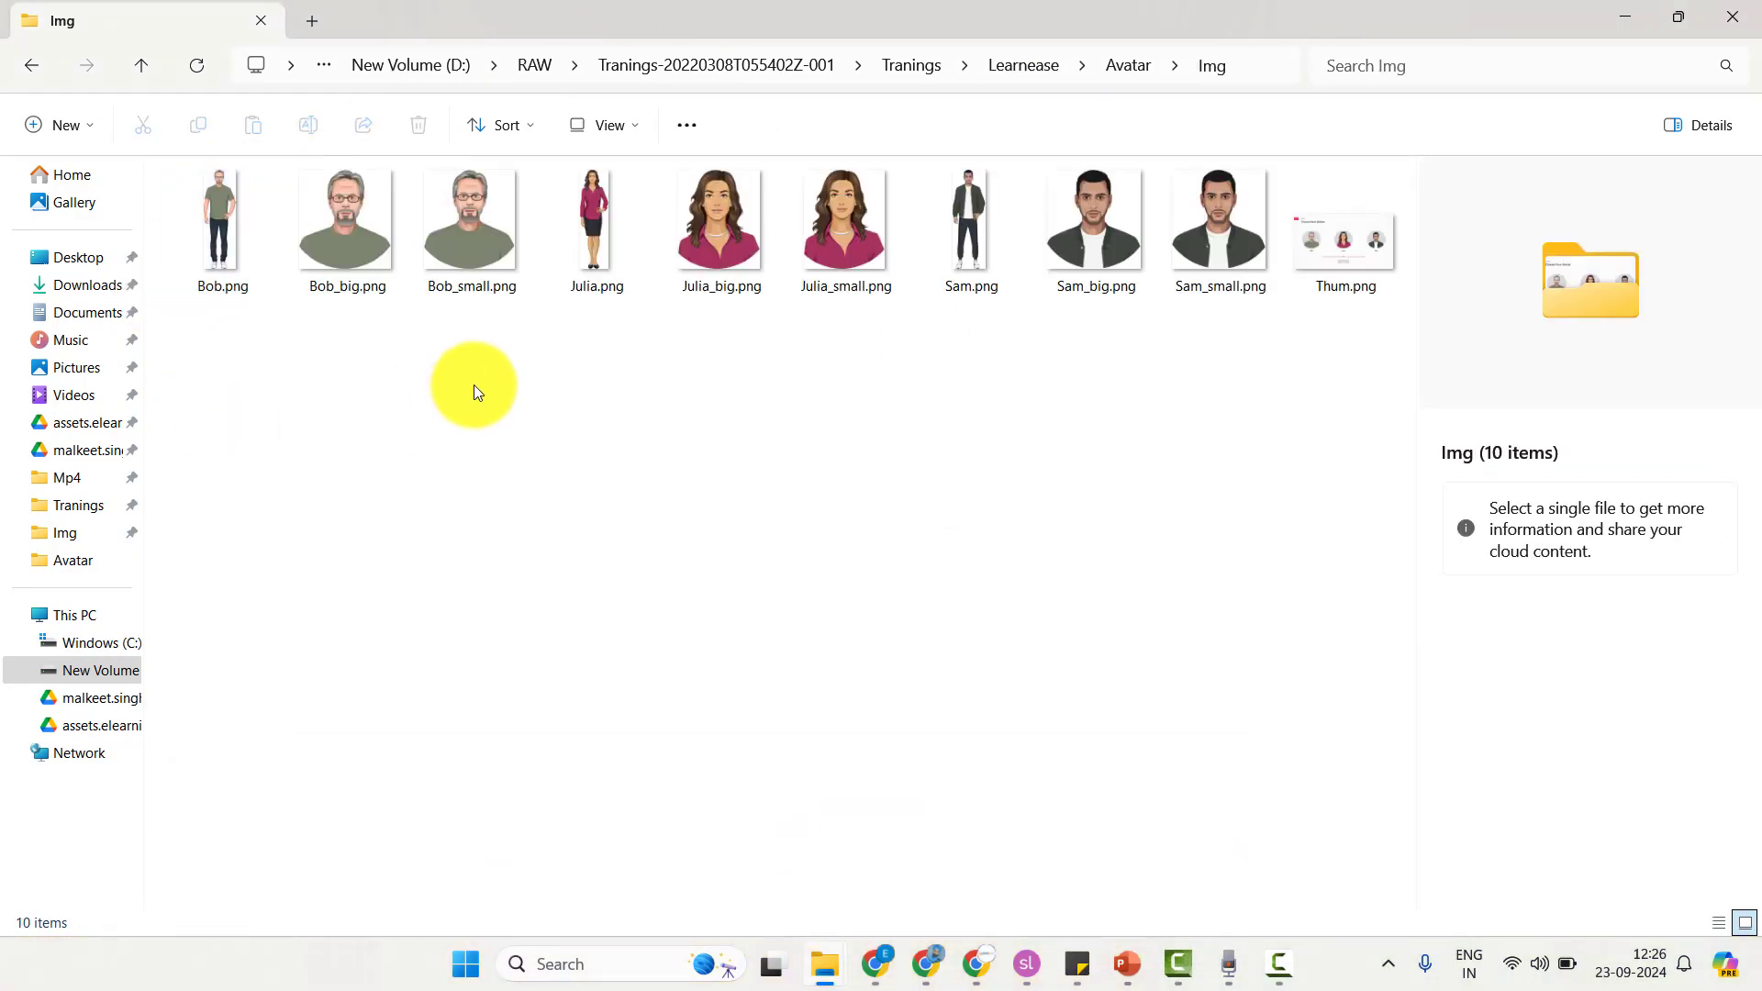
Step: Compare the previews of Bob_big.png and Bob_small.png to examine how the two portrait versions differ
left_click(349, 246)
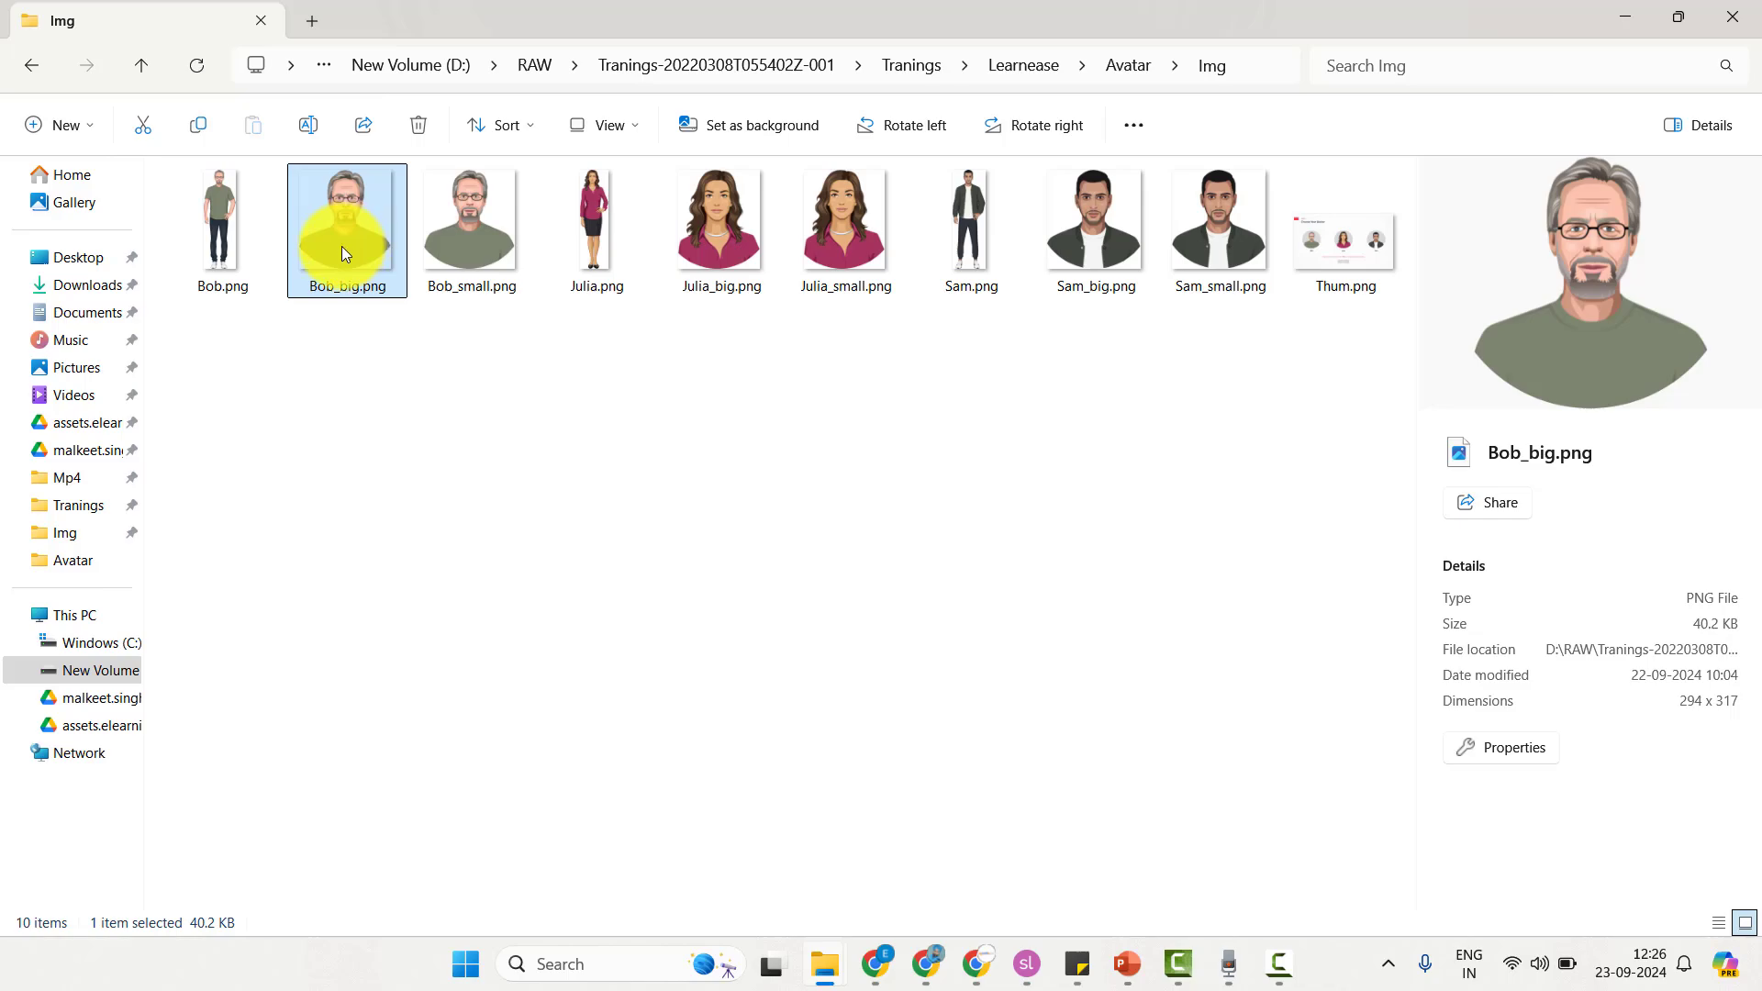
left_click(471, 233)
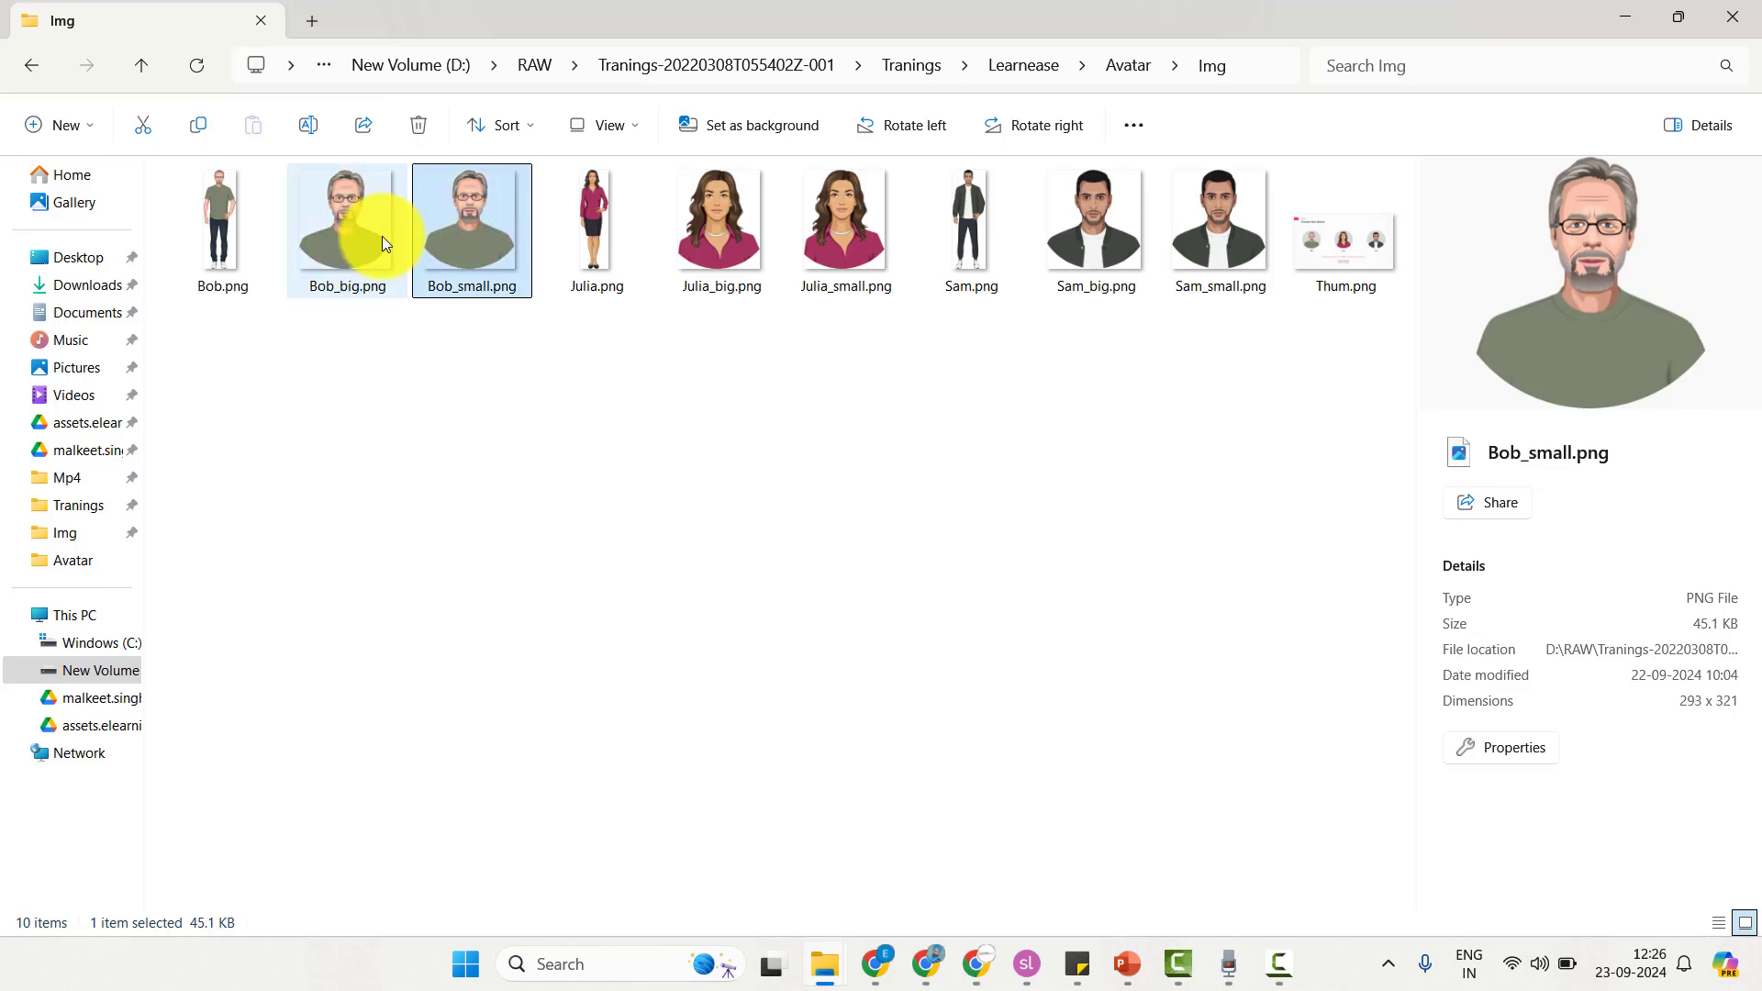
left_click(382, 238)
left_click(453, 236)
left_click(345, 235)
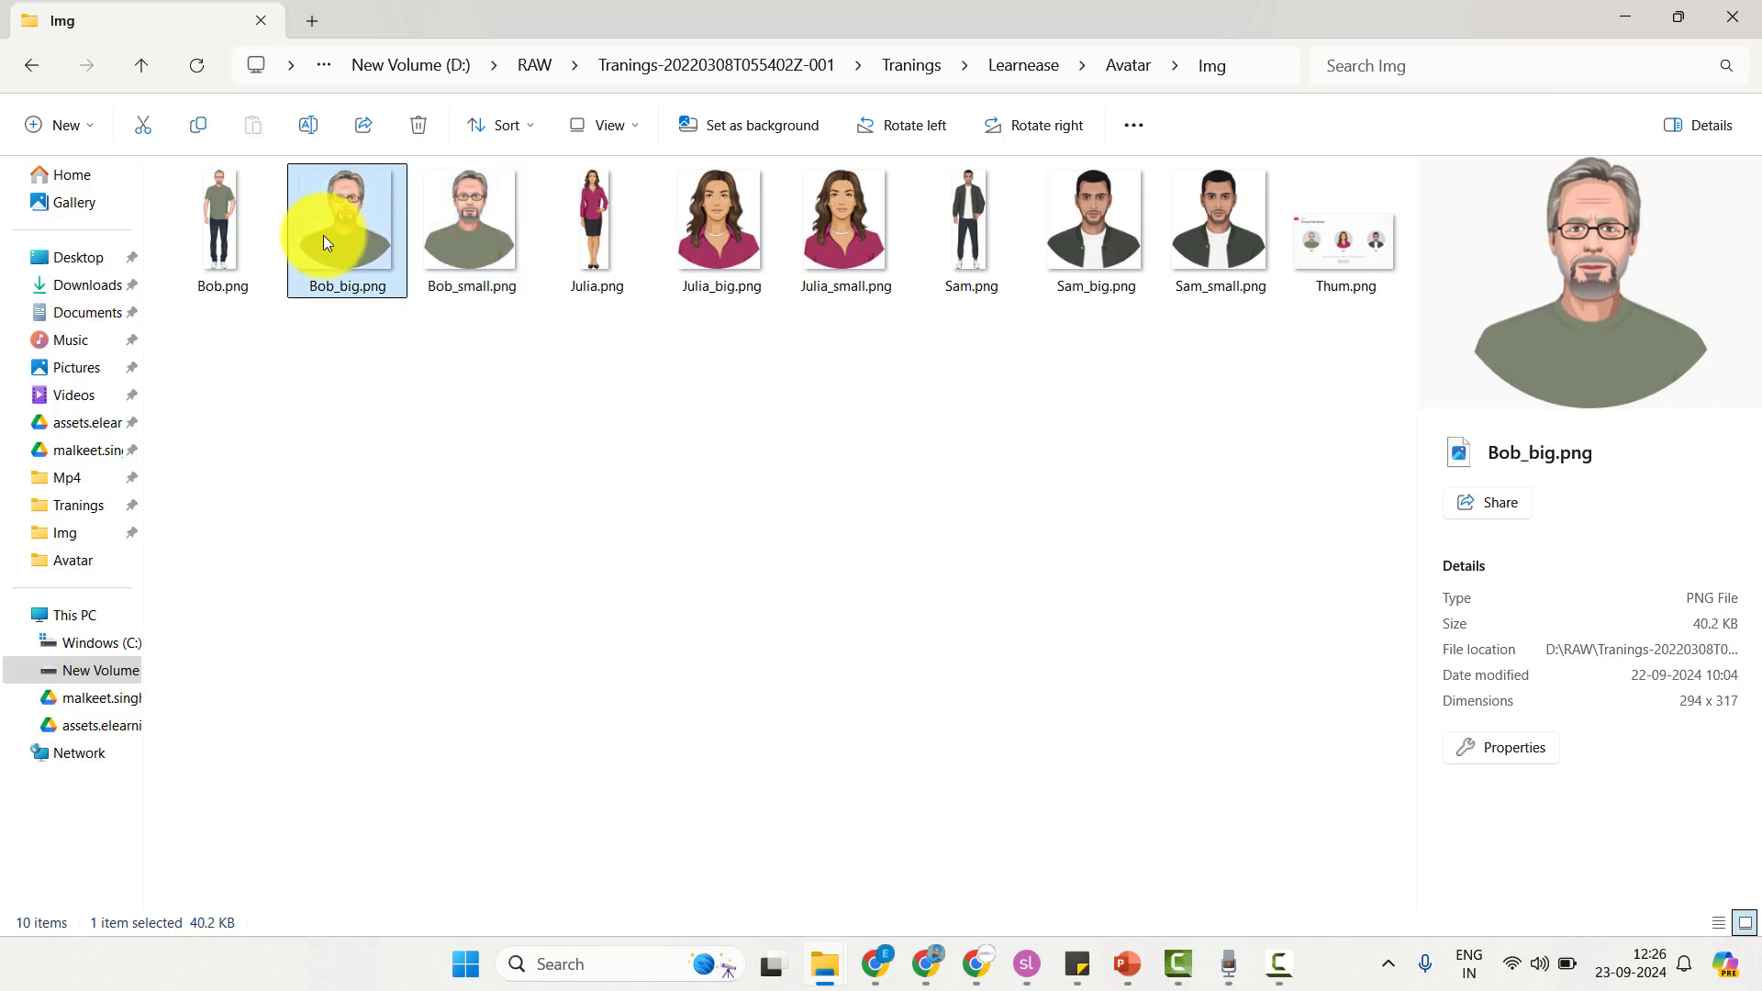
left_click(466, 236)
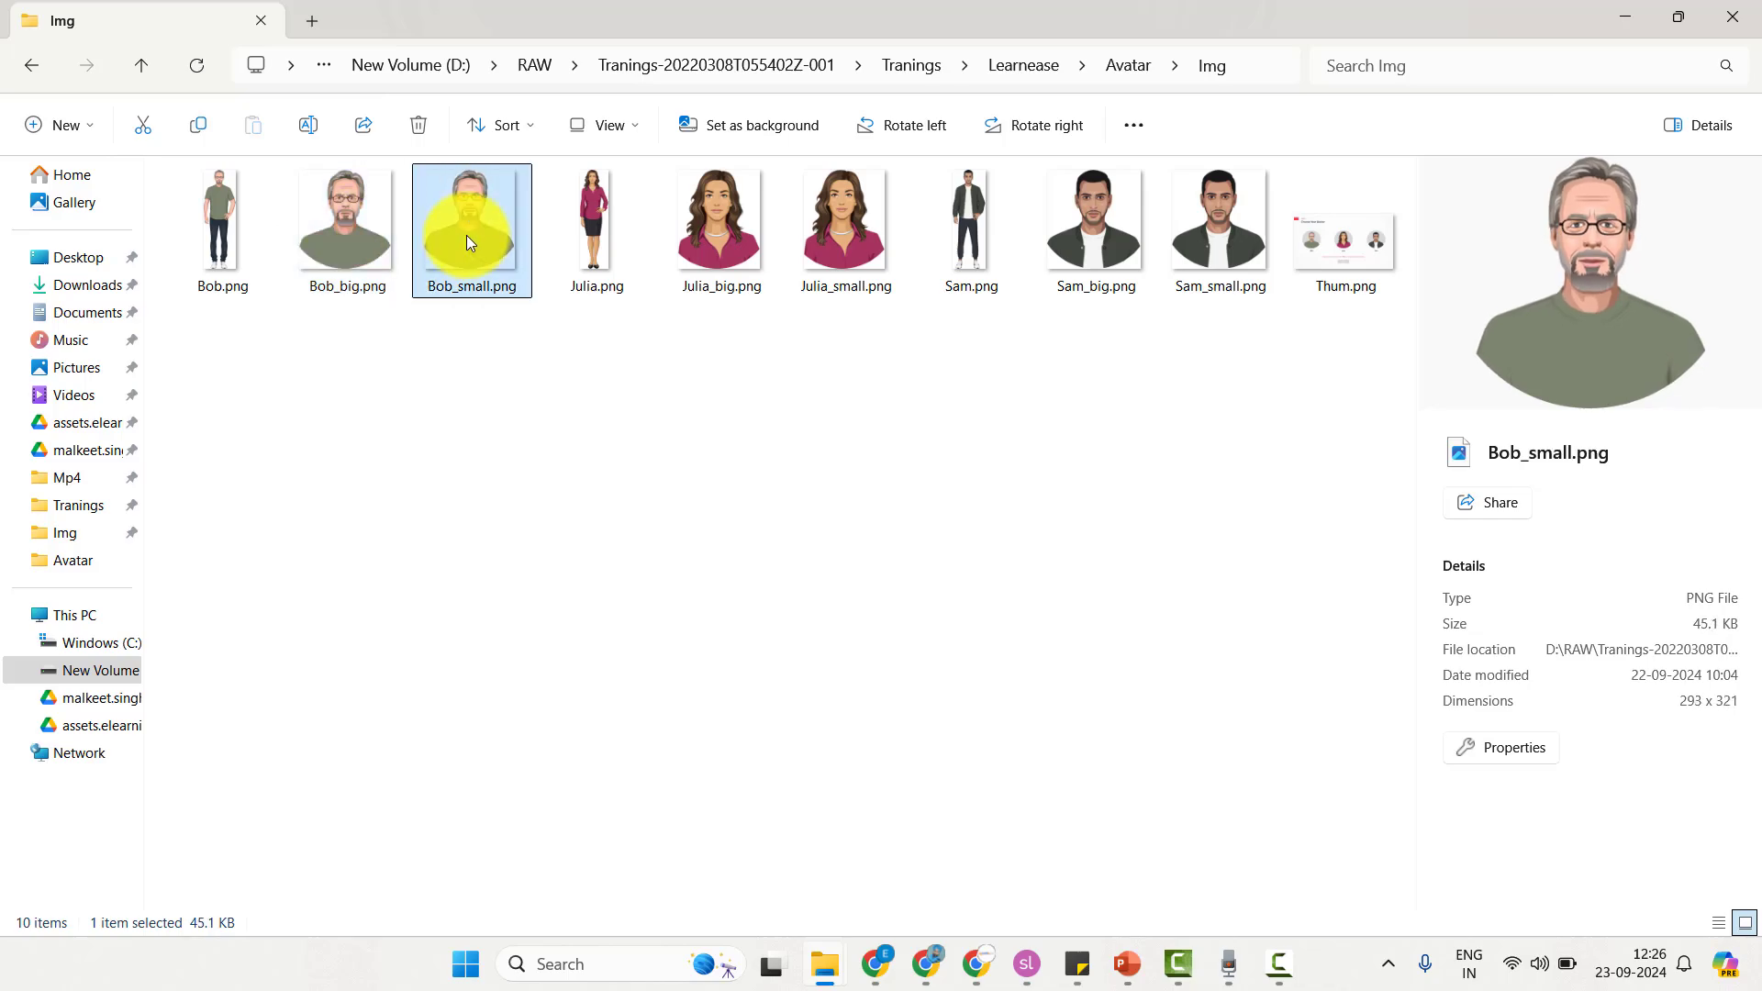
left_click(362, 231)
left_click(496, 229)
left_click(376, 226)
left_click(459, 220)
left_click(369, 222)
left_click(432, 231)
left_click(350, 231)
left_click(459, 234)
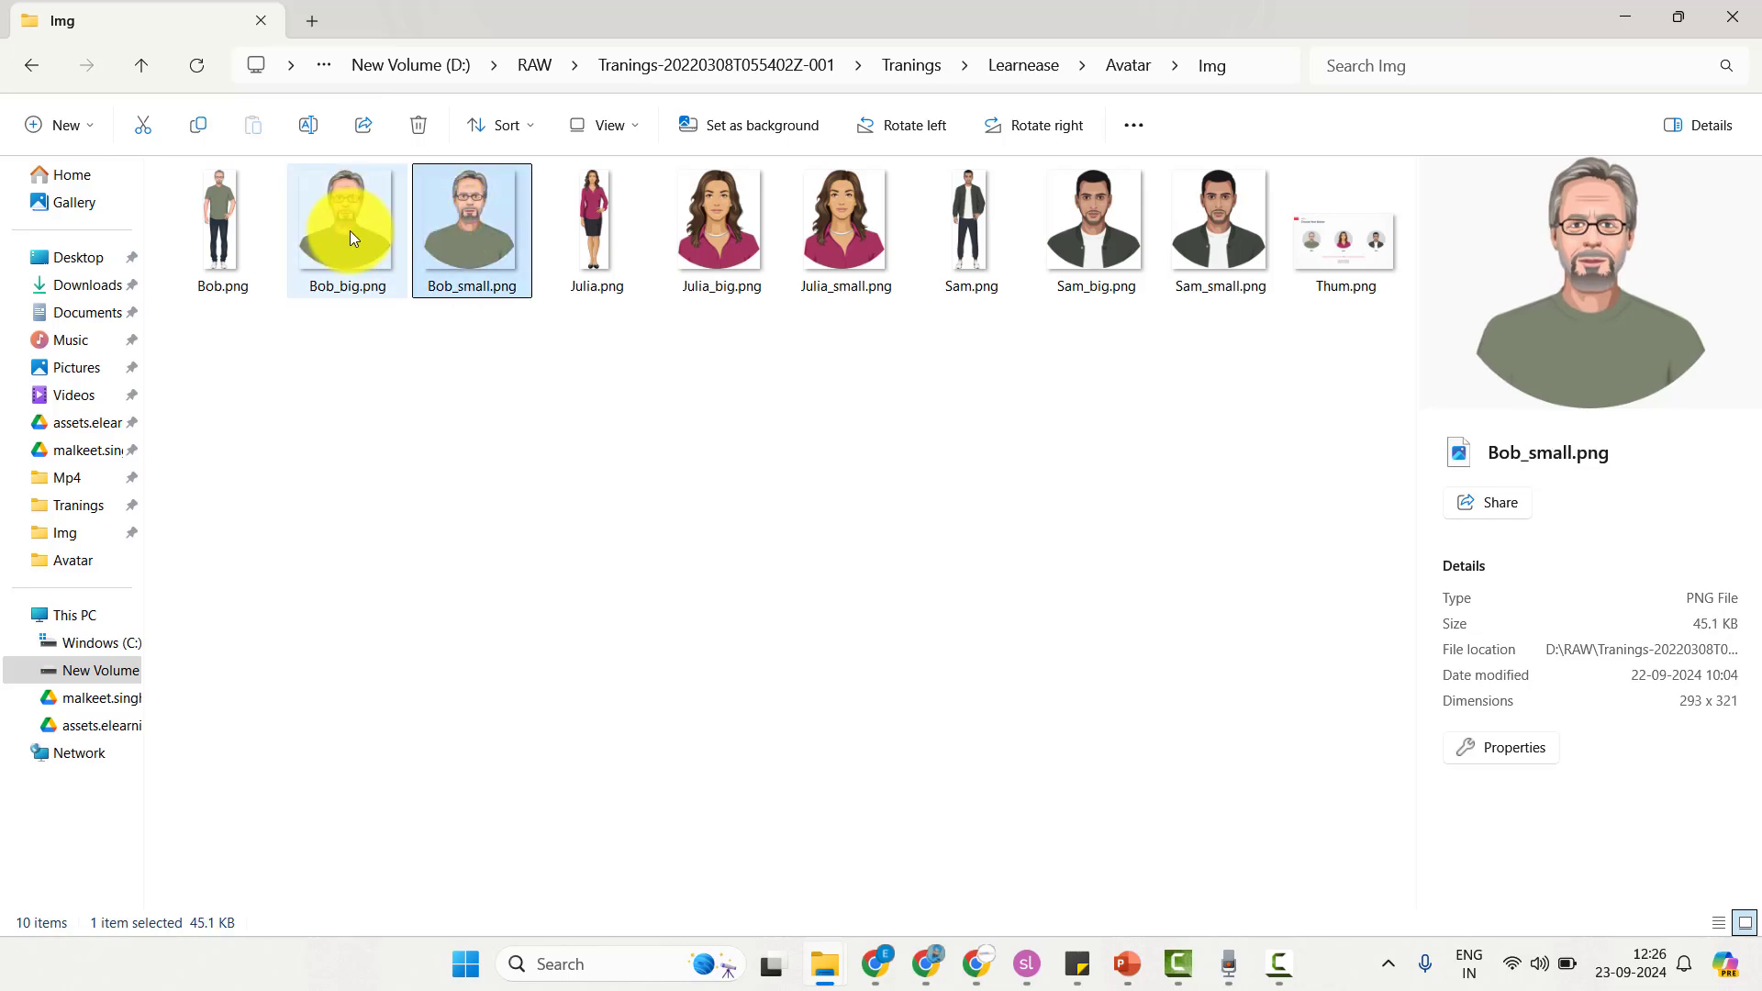
left_click(349, 229)
left_click(459, 240)
Step: Compare the big and small portrait images of Julia and Sam in the Img folder
left_click(755, 253)
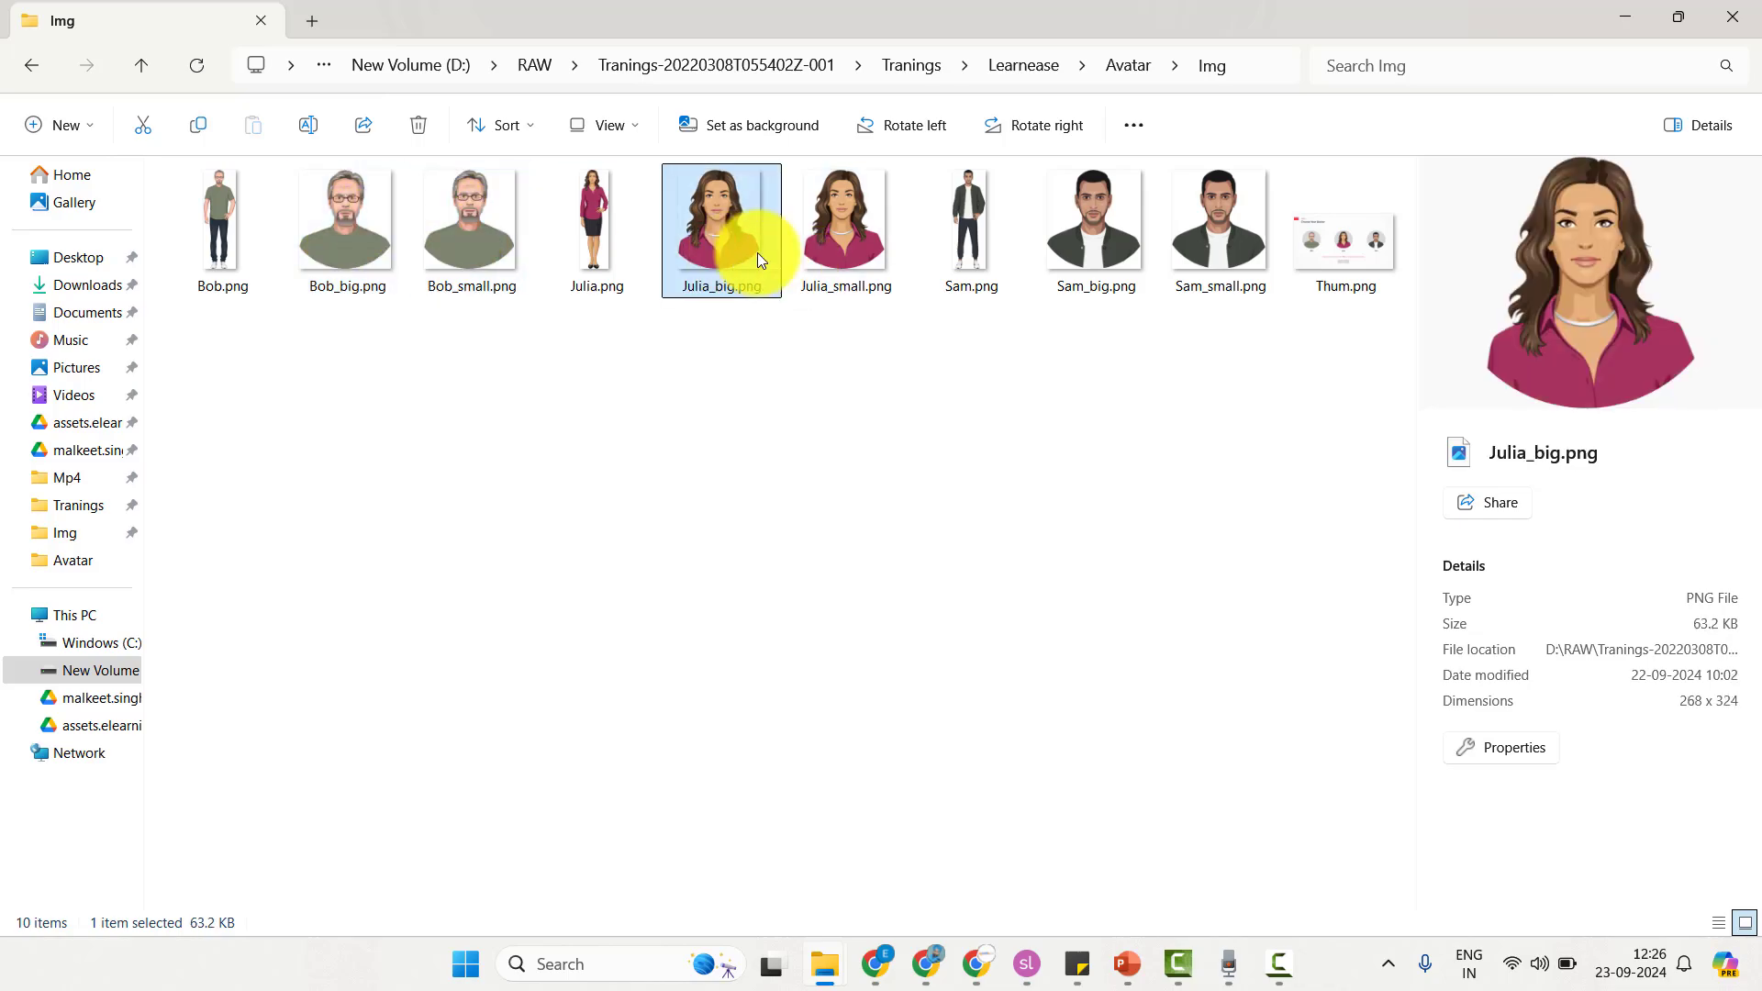
left_click(800, 255)
left_click(724, 257)
left_click(806, 256)
left_click(971, 249)
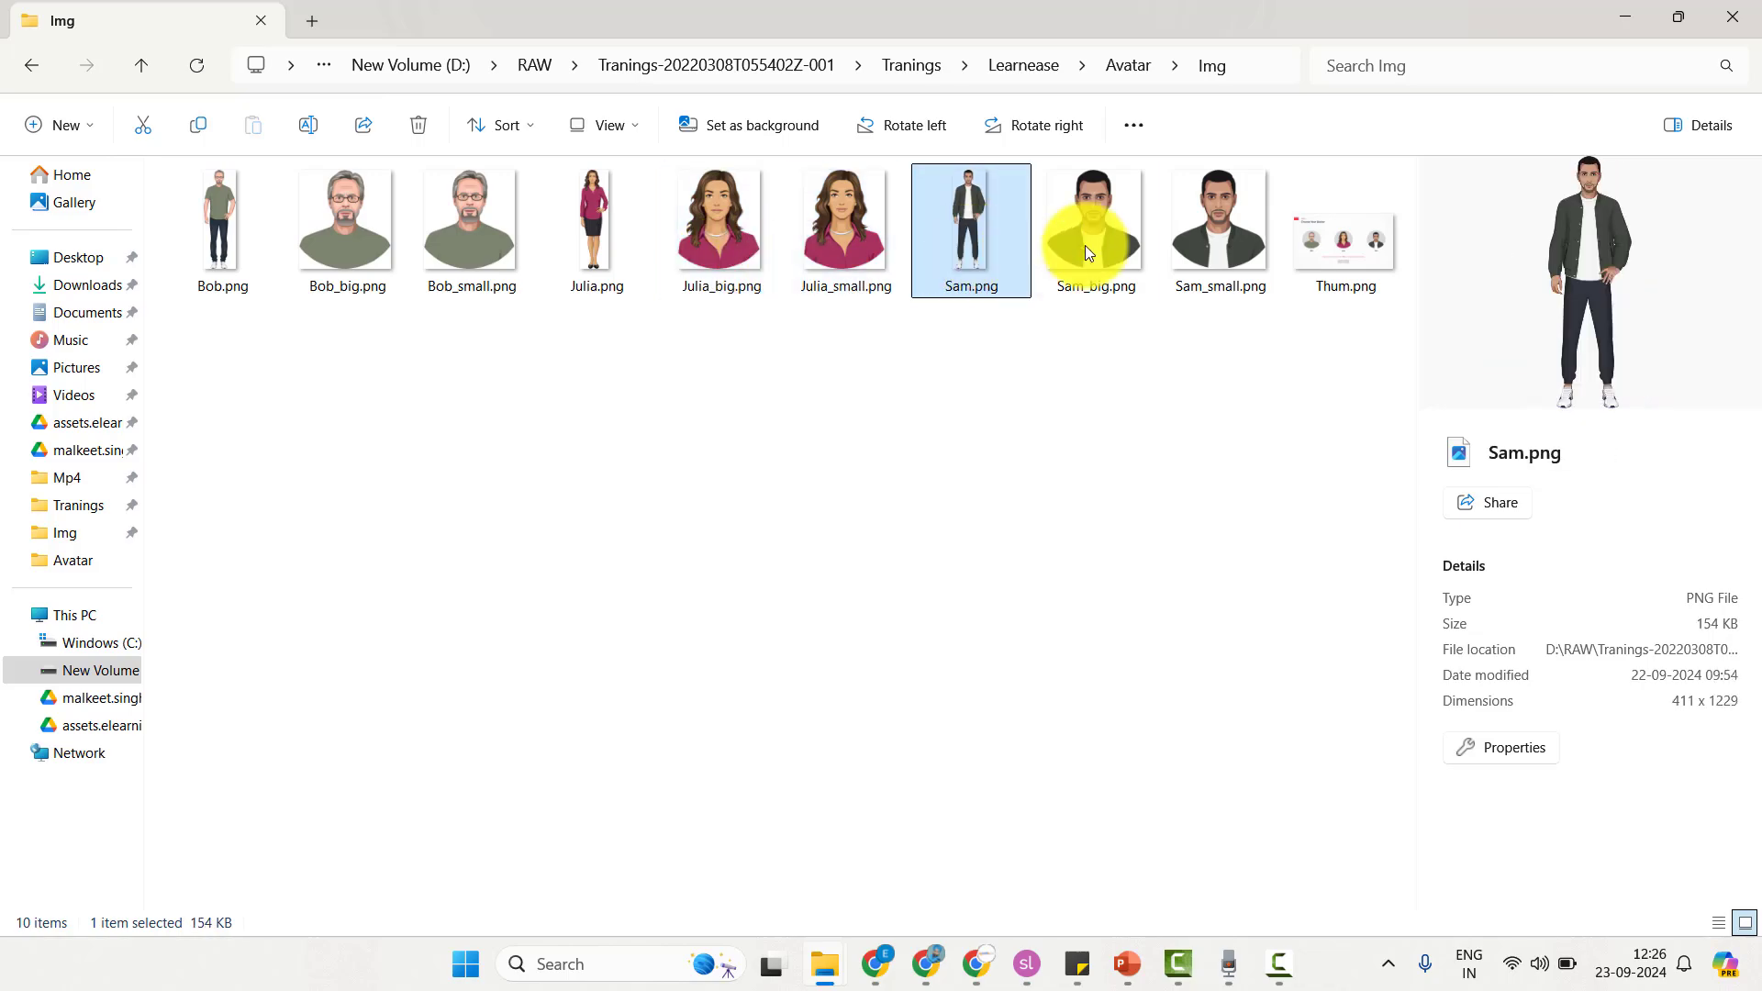
left_click(1101, 243)
left_click(1175, 241)
left_click(1101, 238)
left_click(1216, 237)
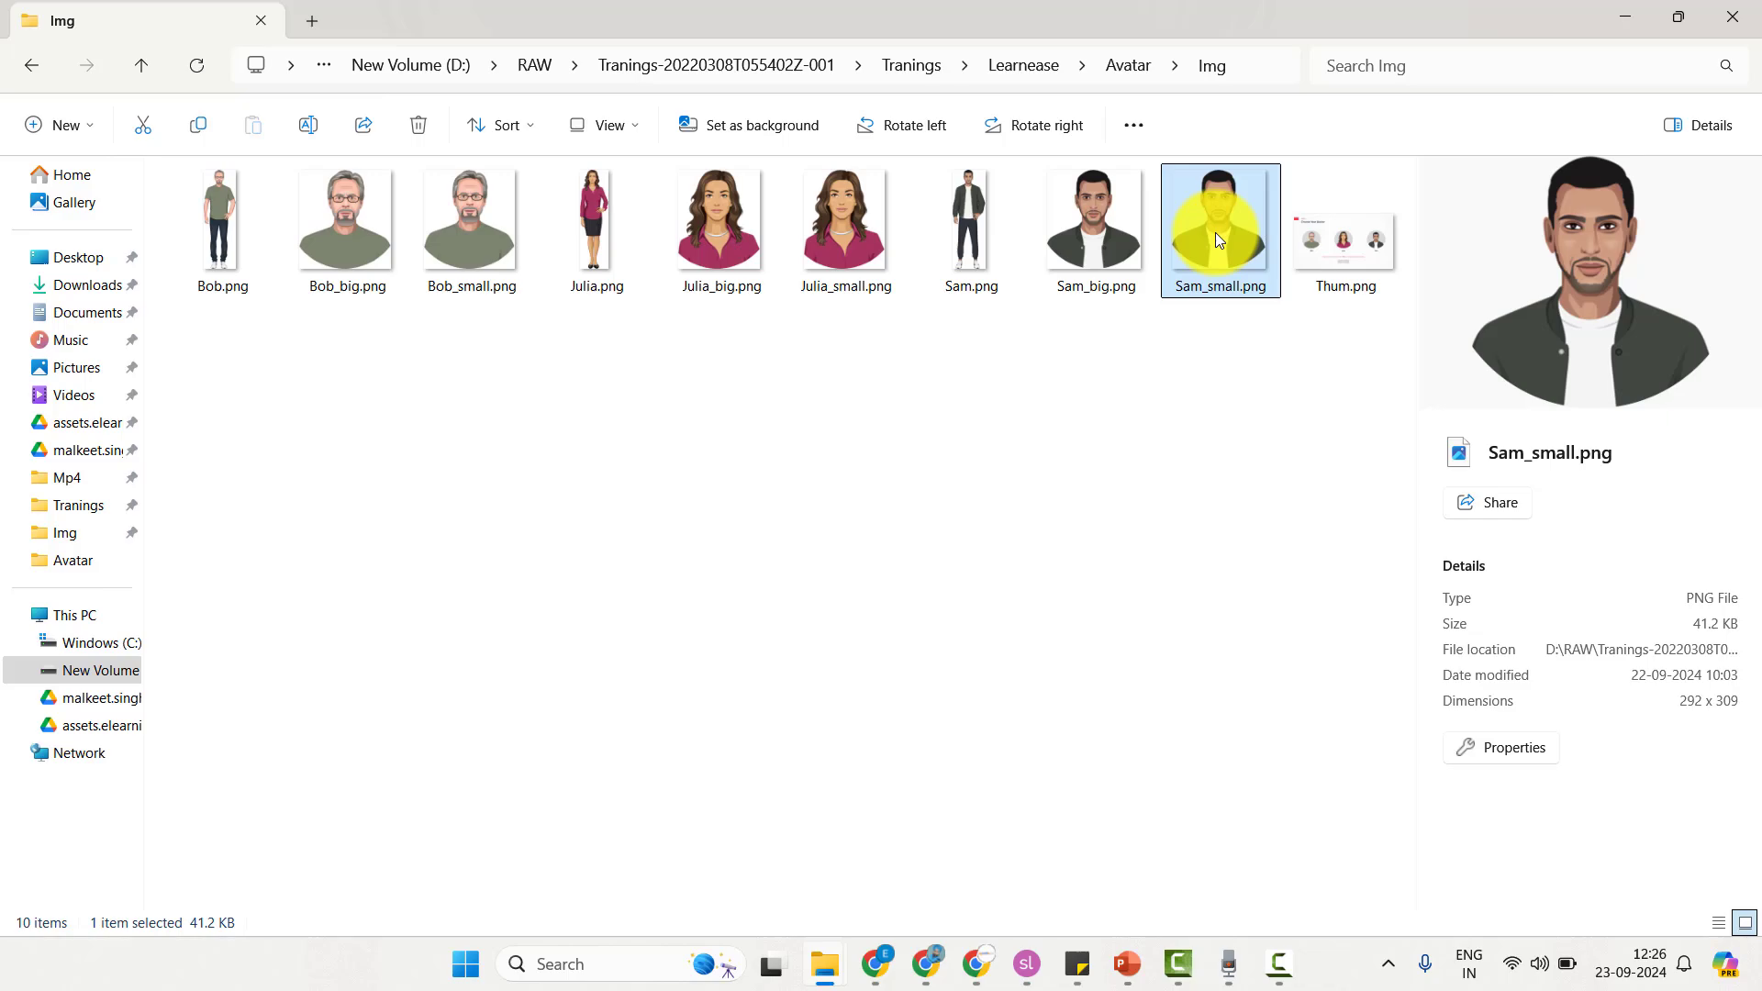
Step: Preview the full-body image Bob.png in the Img folder
key("alt+Tab")
key("alt+Tab")
left_click(233, 232)
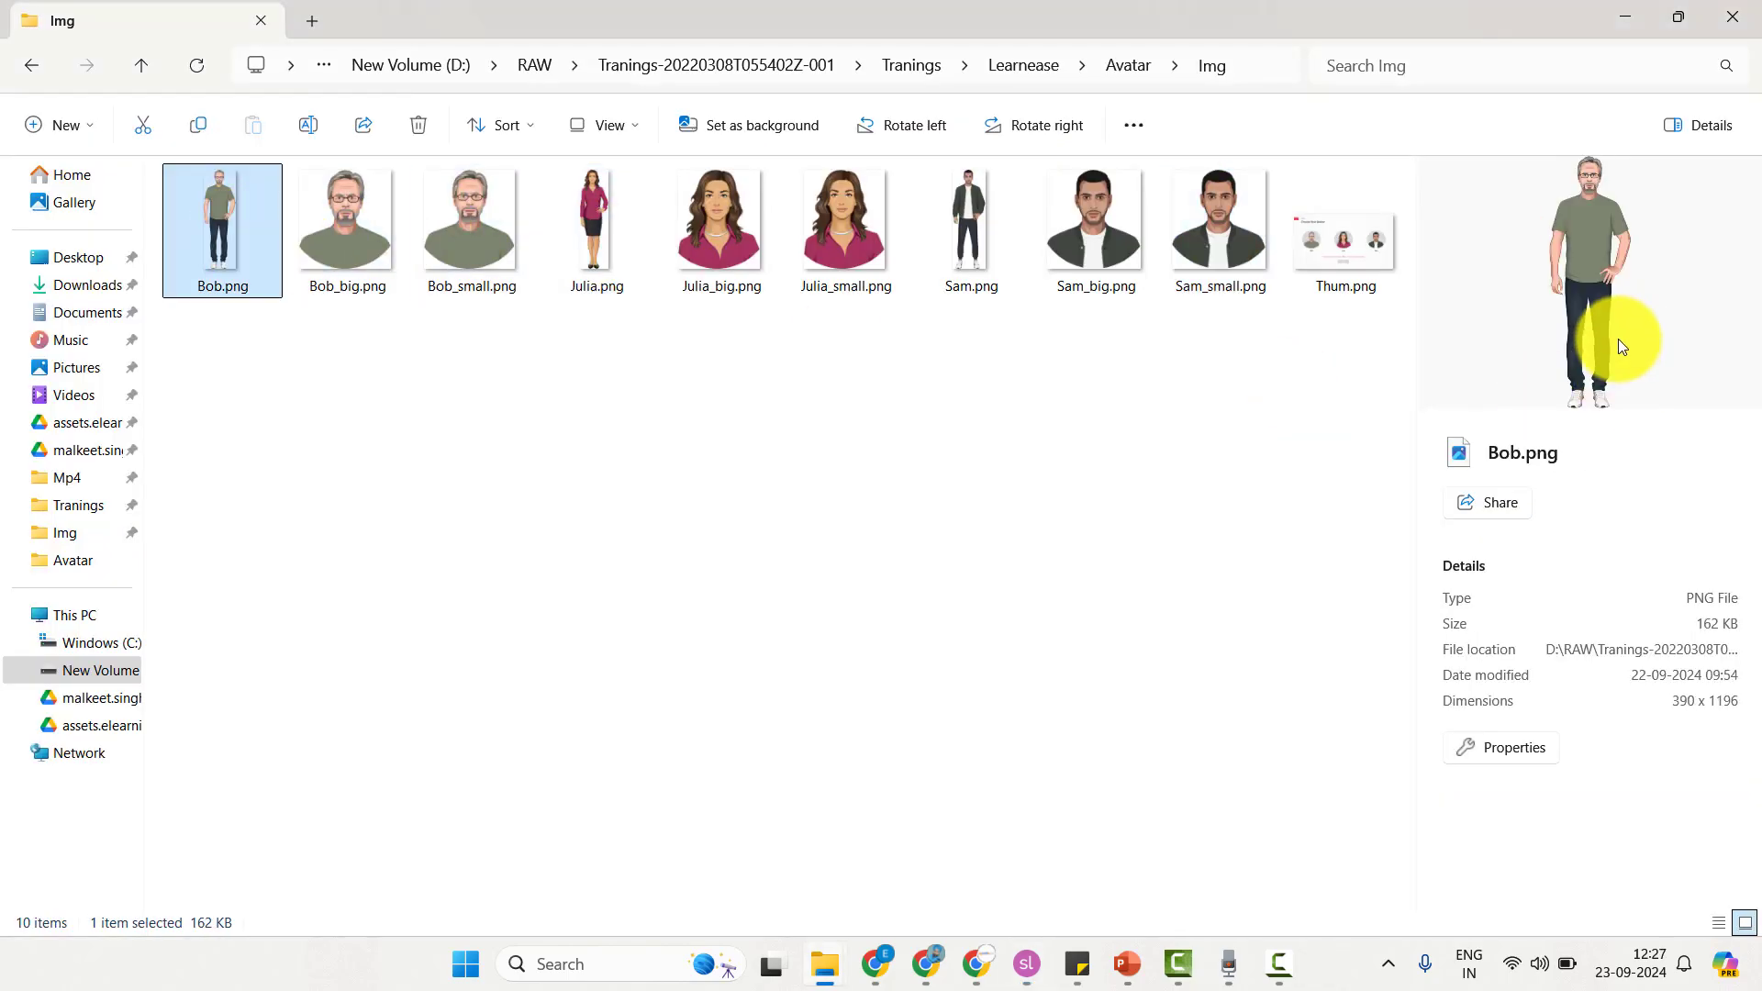
Step: Switch back to Articulate Storyline and clear the selection on the Choose Your Avatar slide
key("alt+Tab")
left_click(1158, 345)
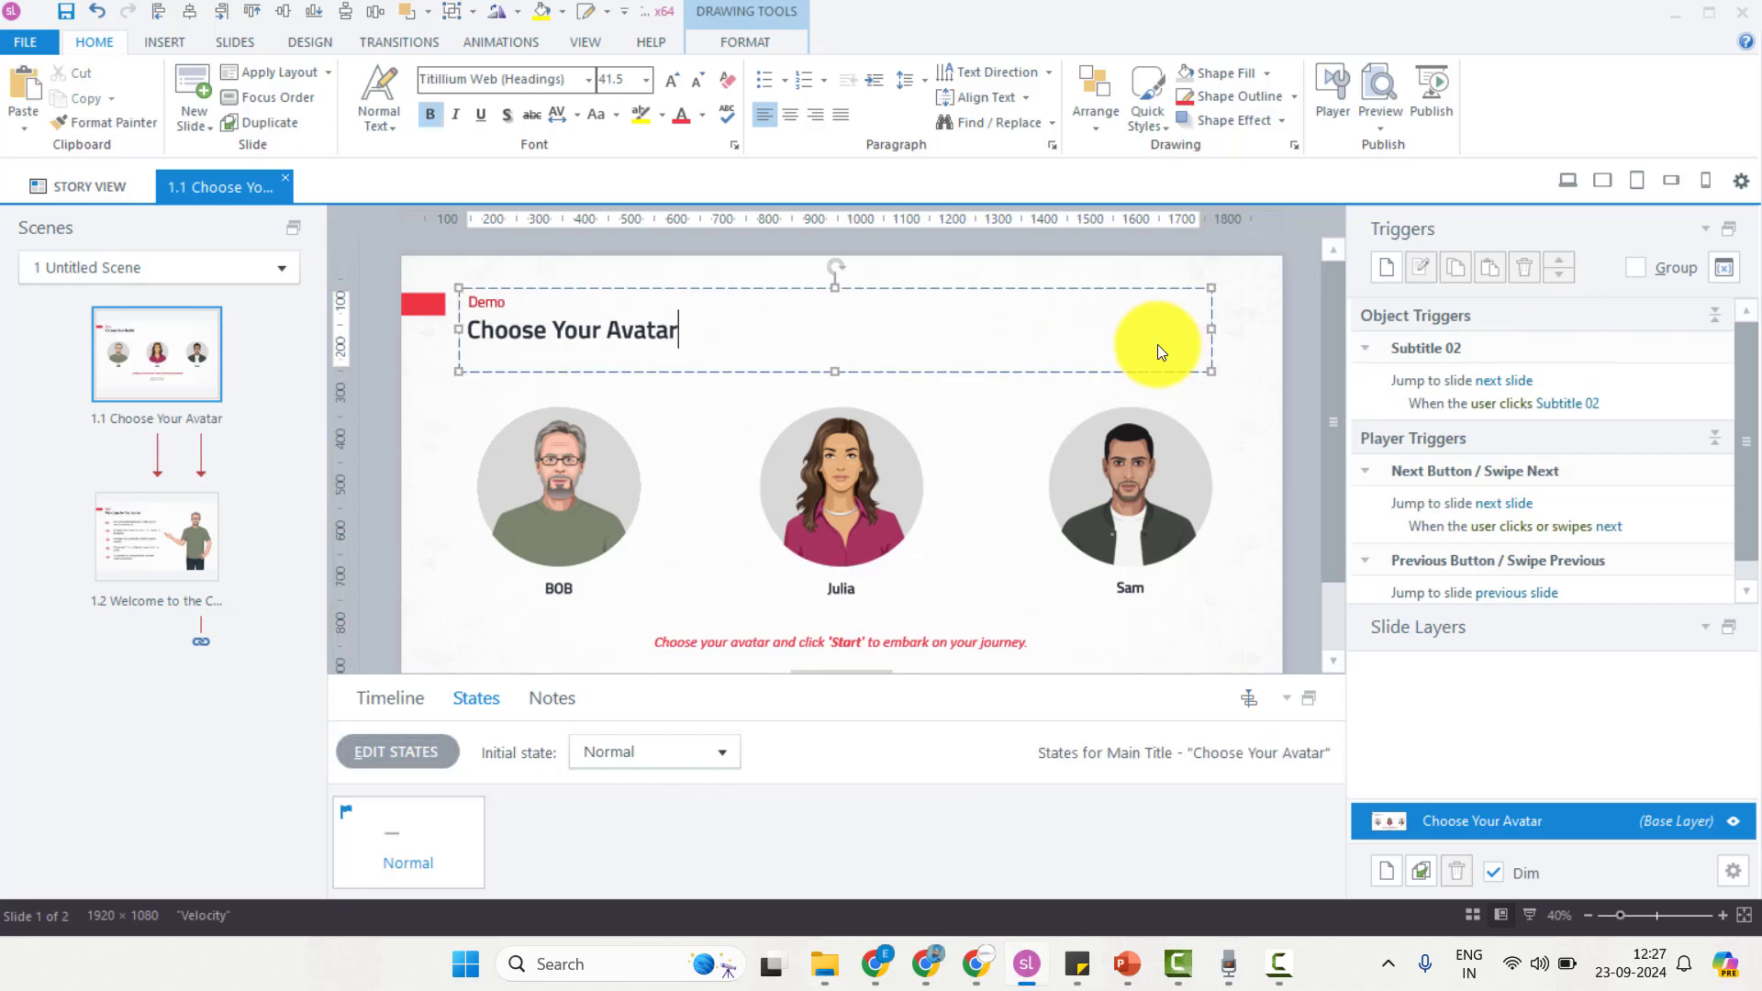
left_click(1292, 319)
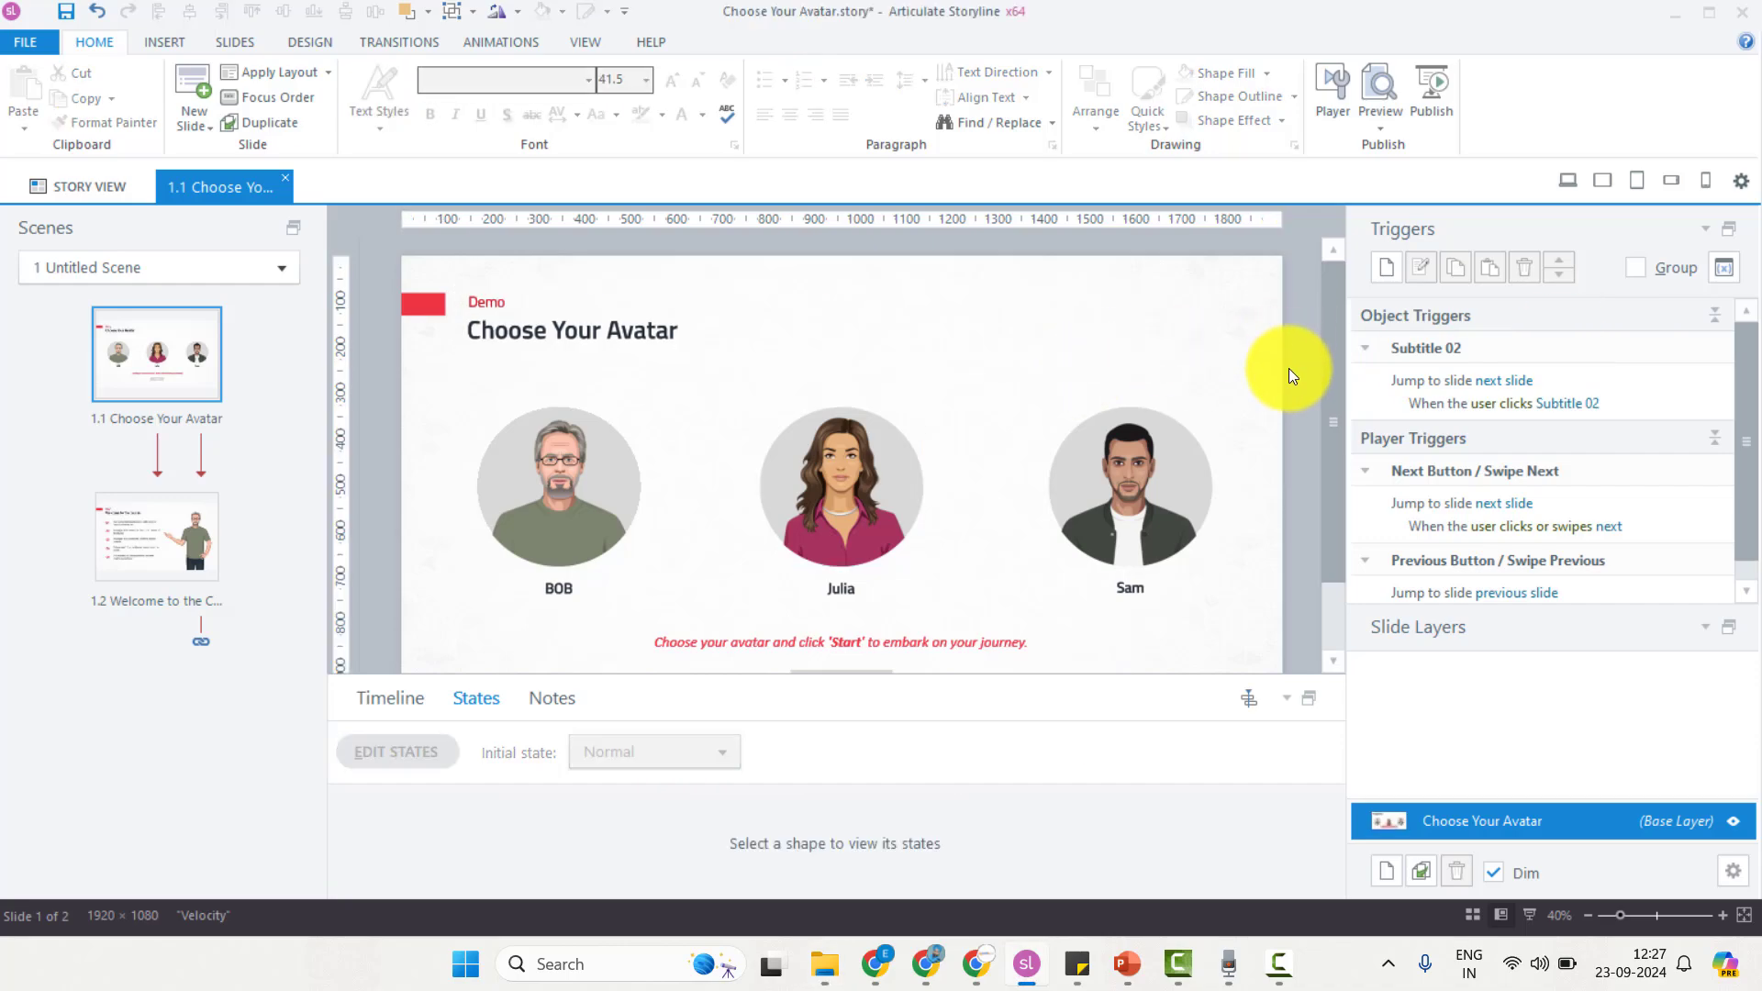
Step: Insert the front-facing illustrated character Mike on the Choose Your Avatar slide
left_click(174, 42)
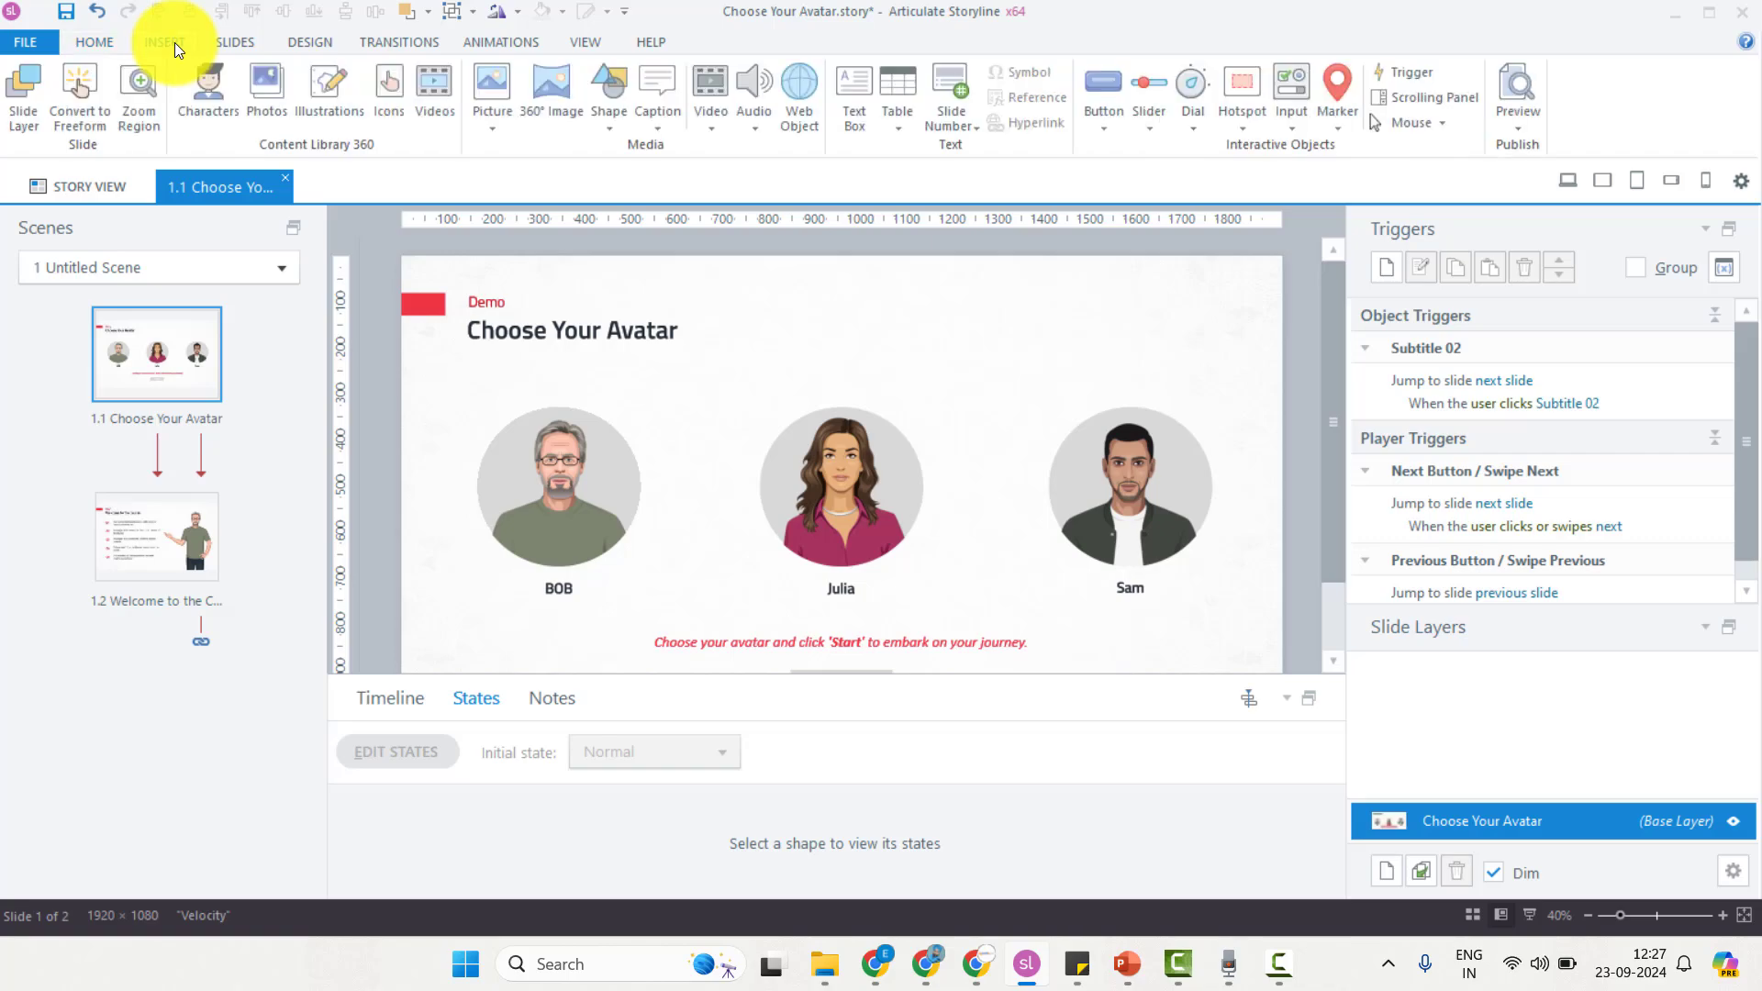
left_click(208, 121)
mouse_move(930, 521)
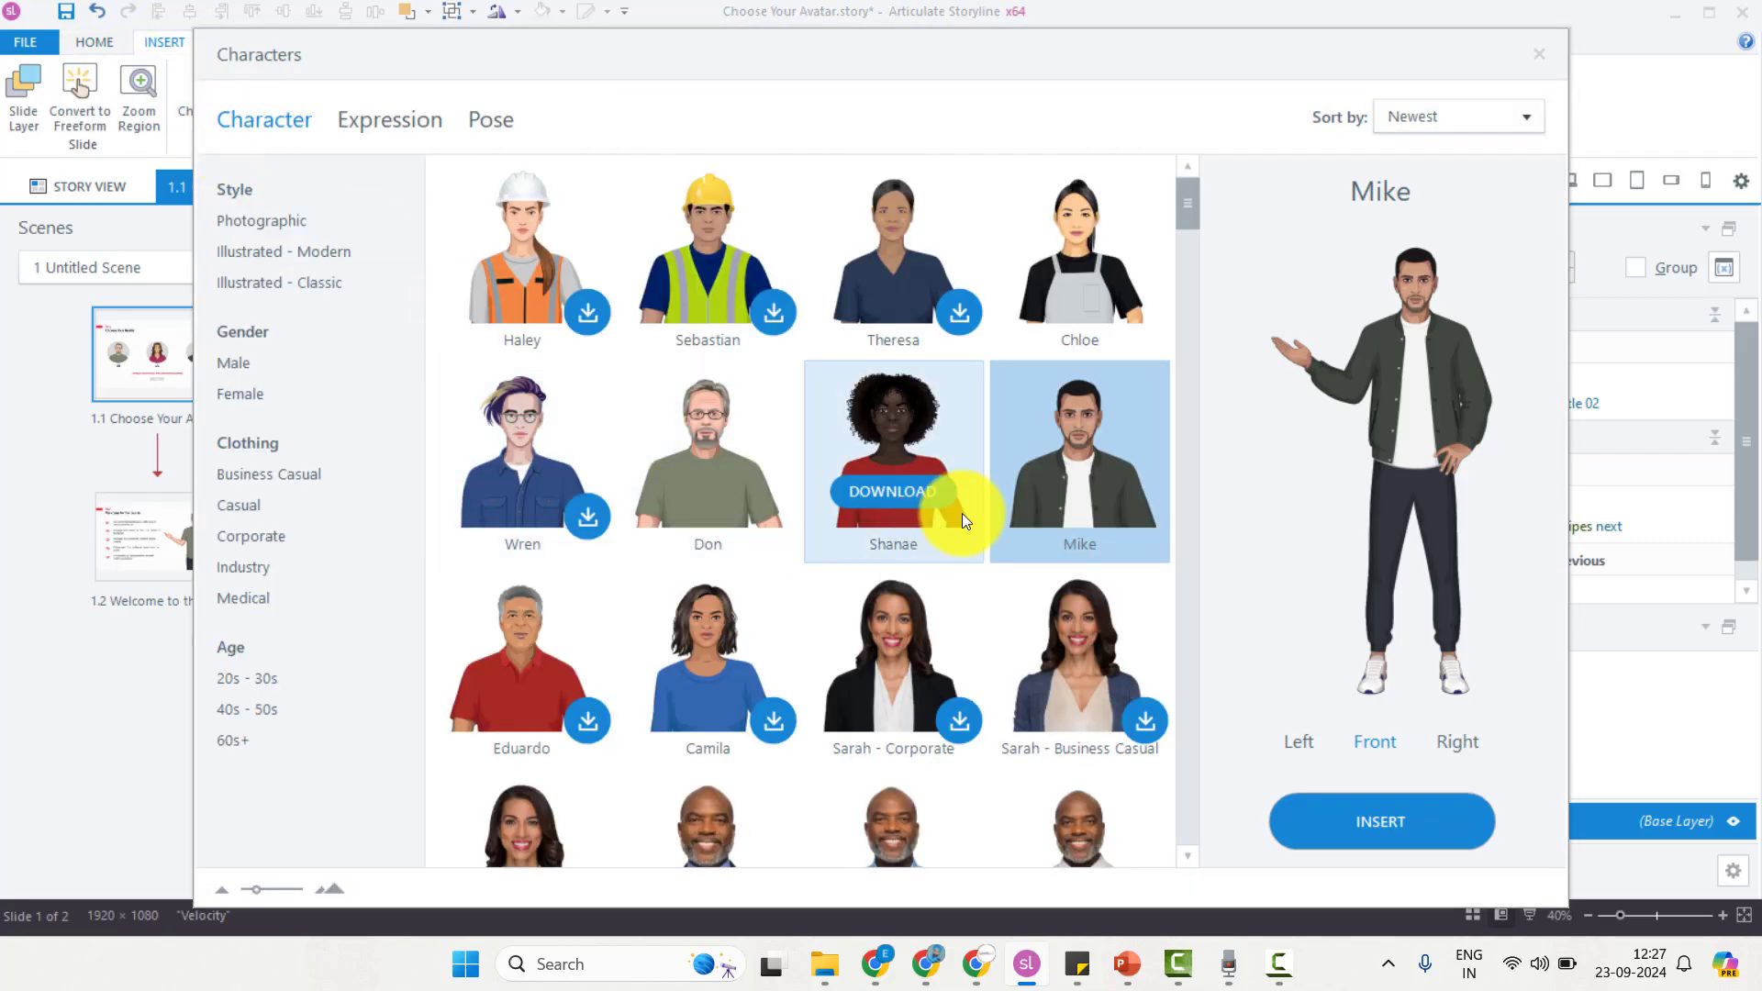
left_click(1390, 828)
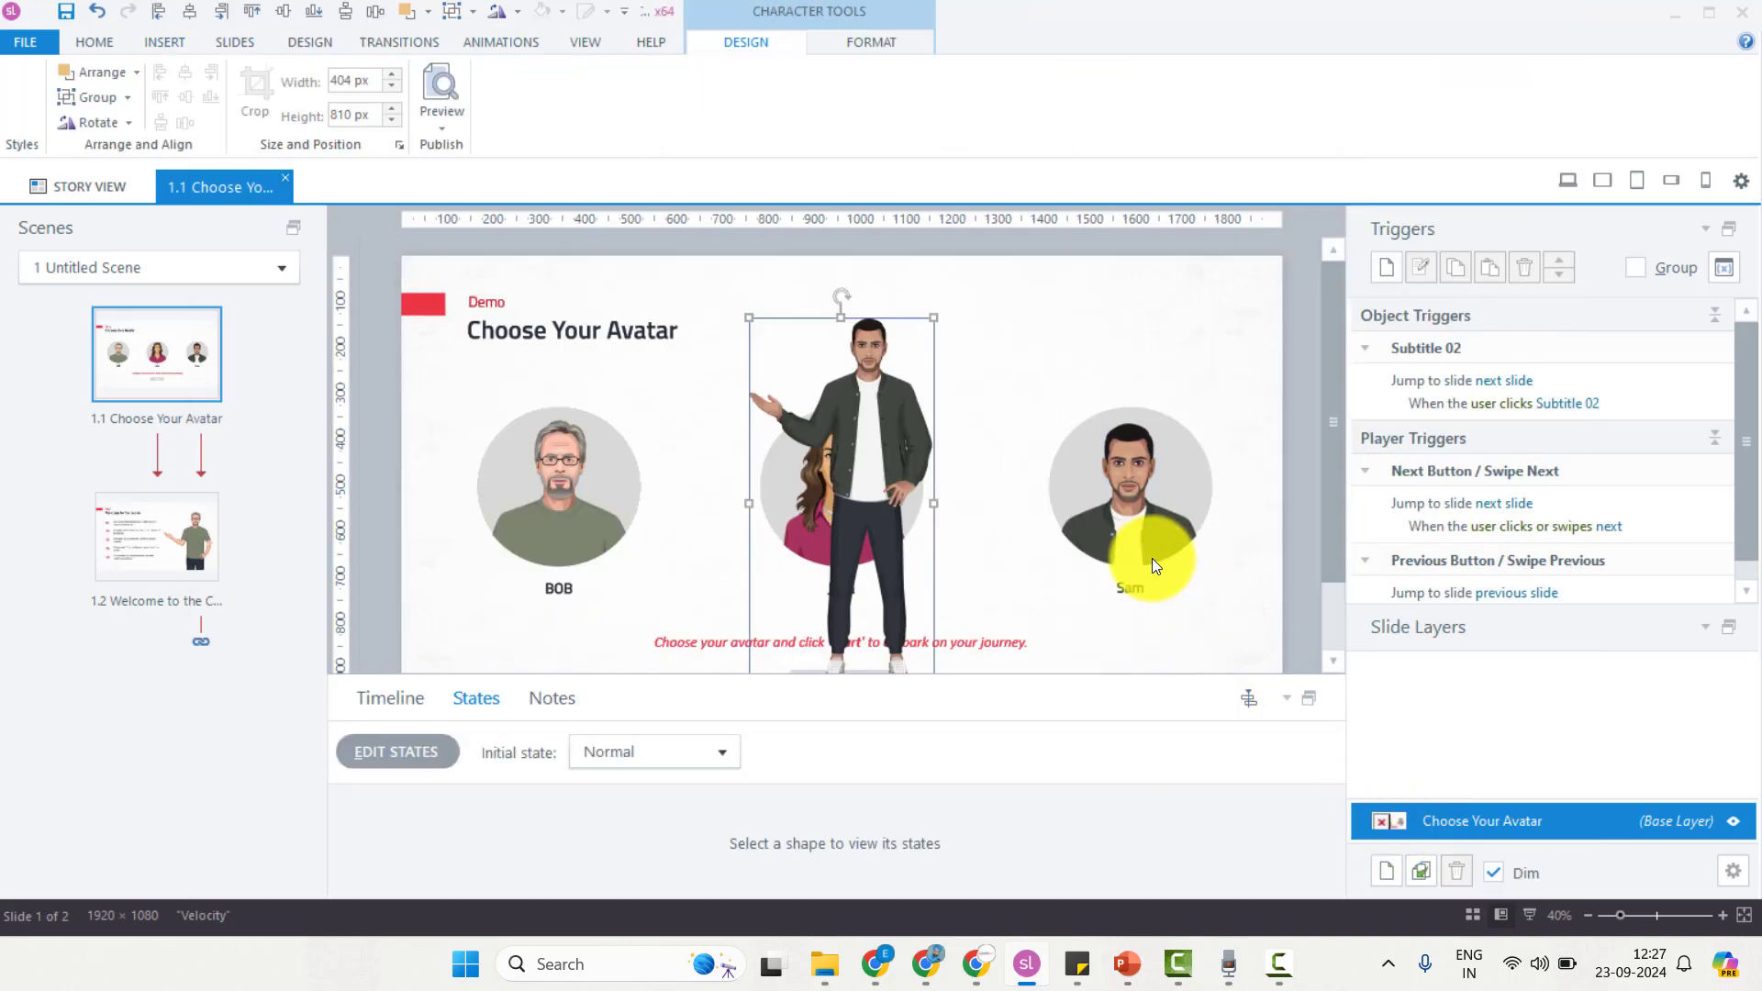
Step: Look at the Export Pose options for the inserted Mike character, and delete the character from the slide
right_click(888, 403)
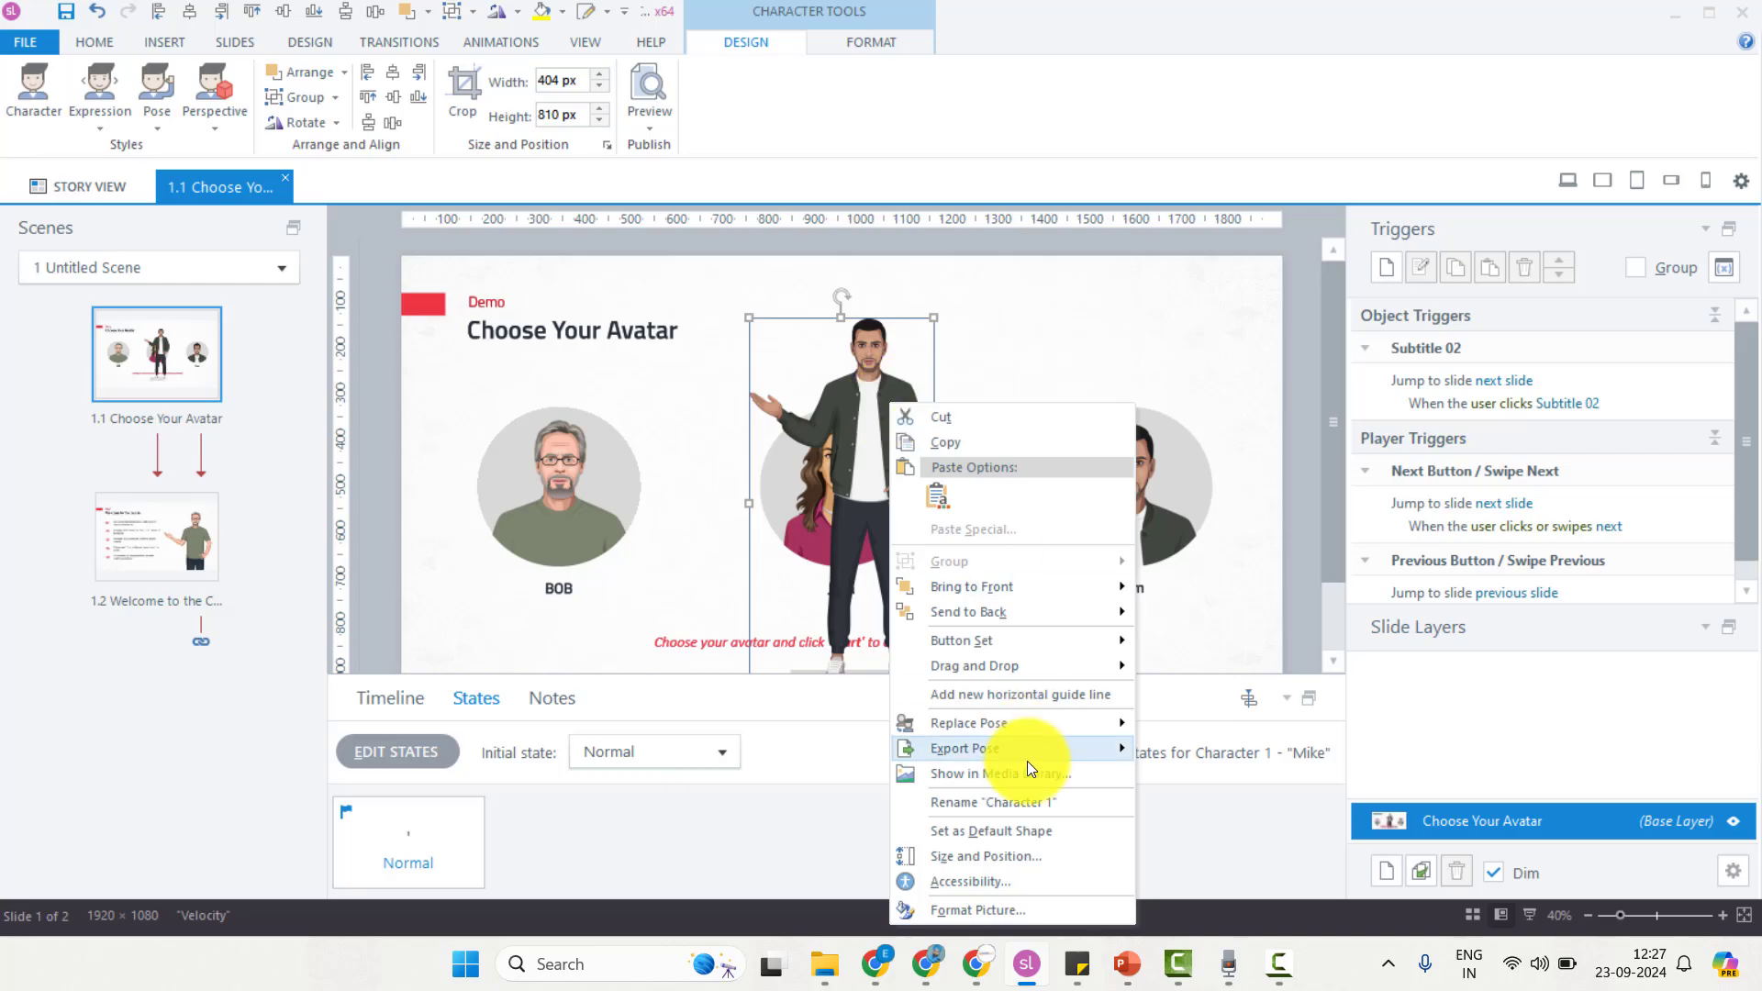
mouse_move(1037, 750)
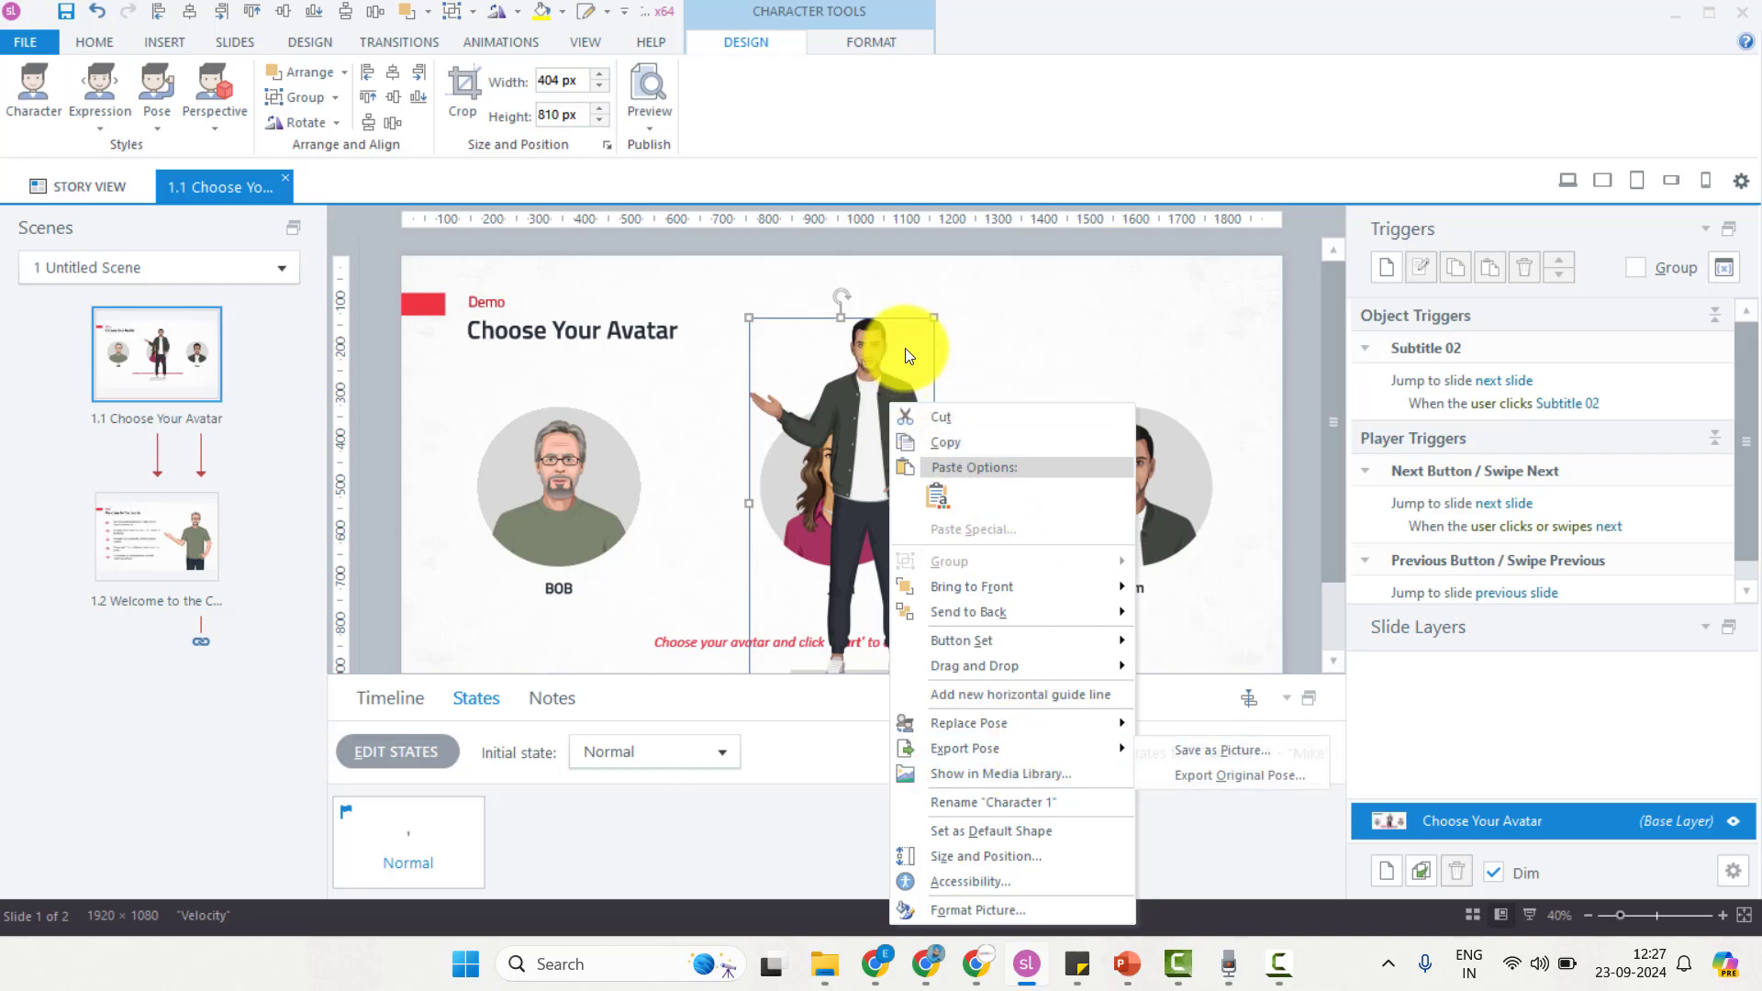
left_click(860, 347)
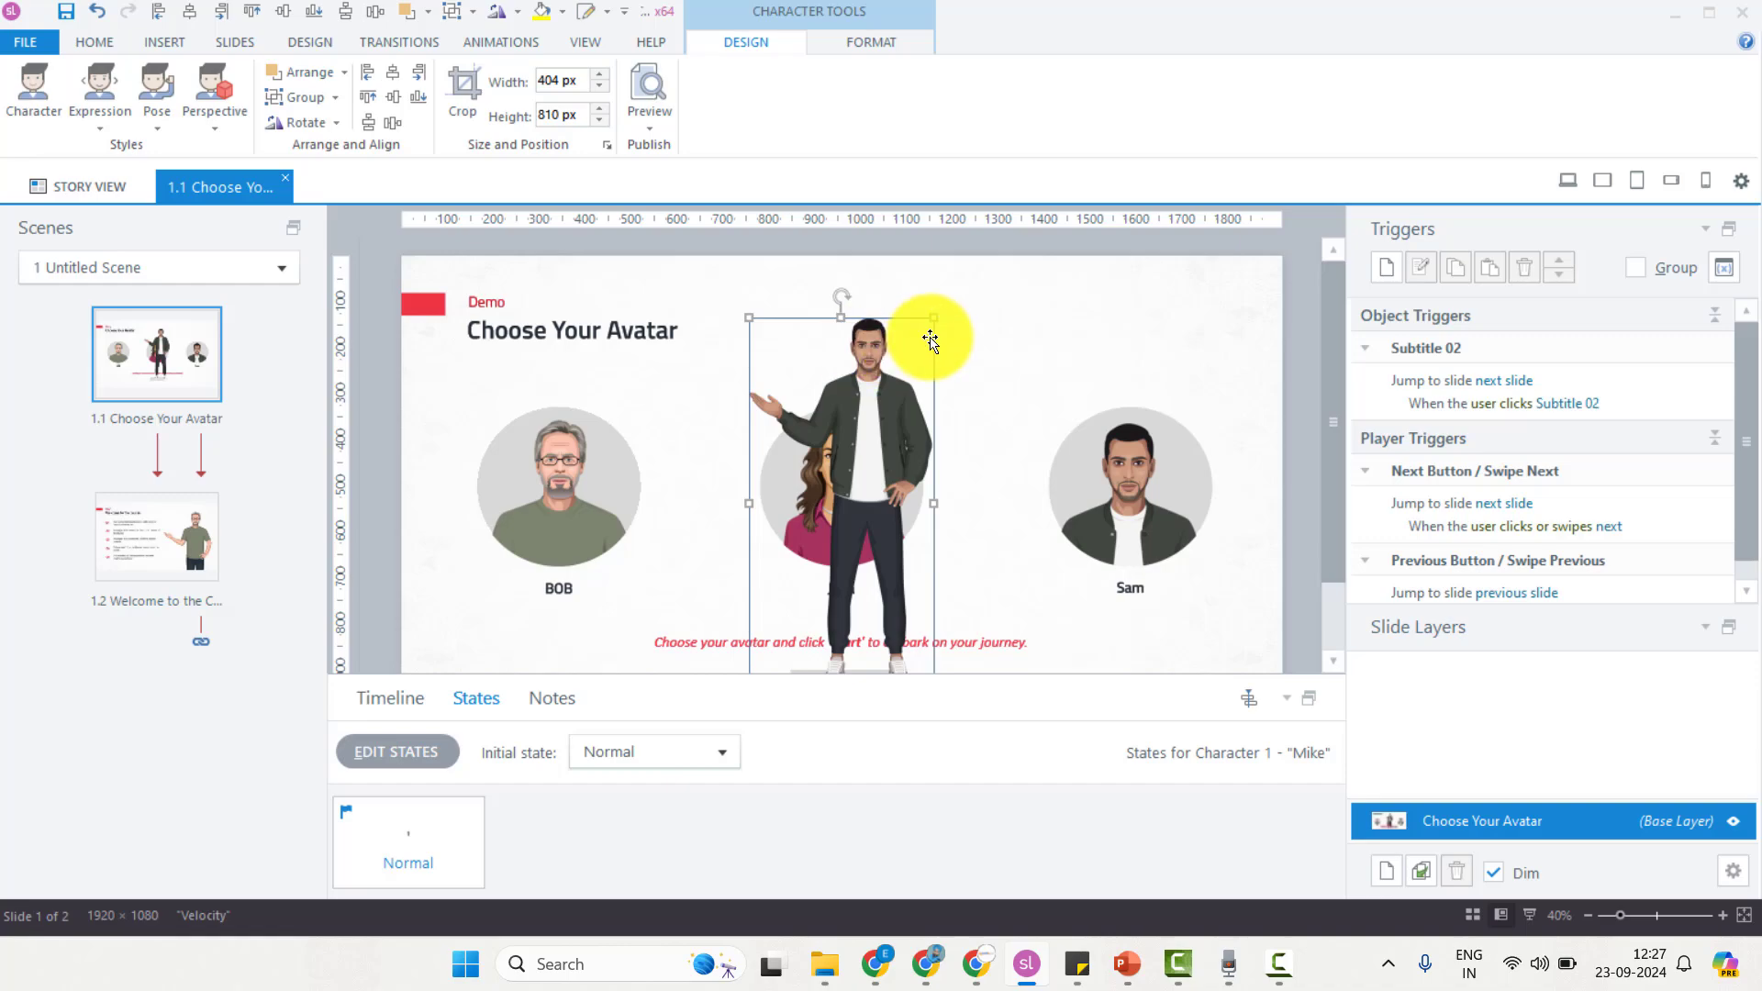
key("Delete")
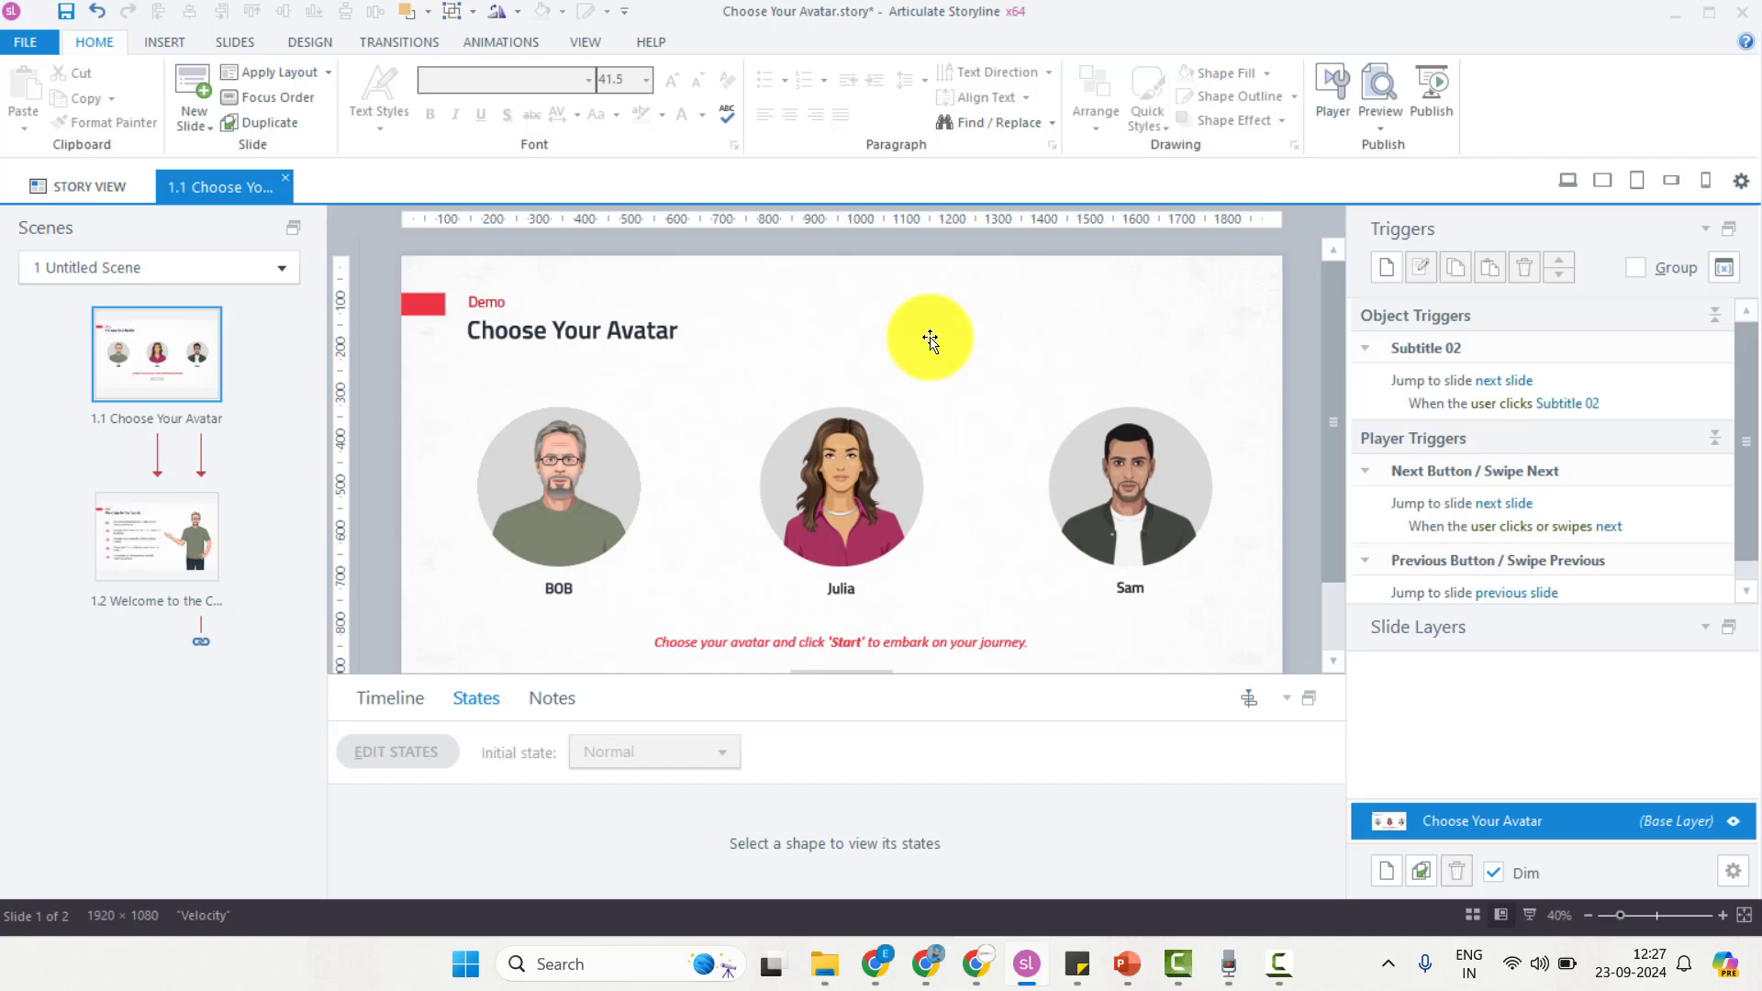
Step: Edit the Normal state of the BOB avatar and try red, light blue #7BBBE0 and white #FFFFFF fills on its circle
left_click(578, 511)
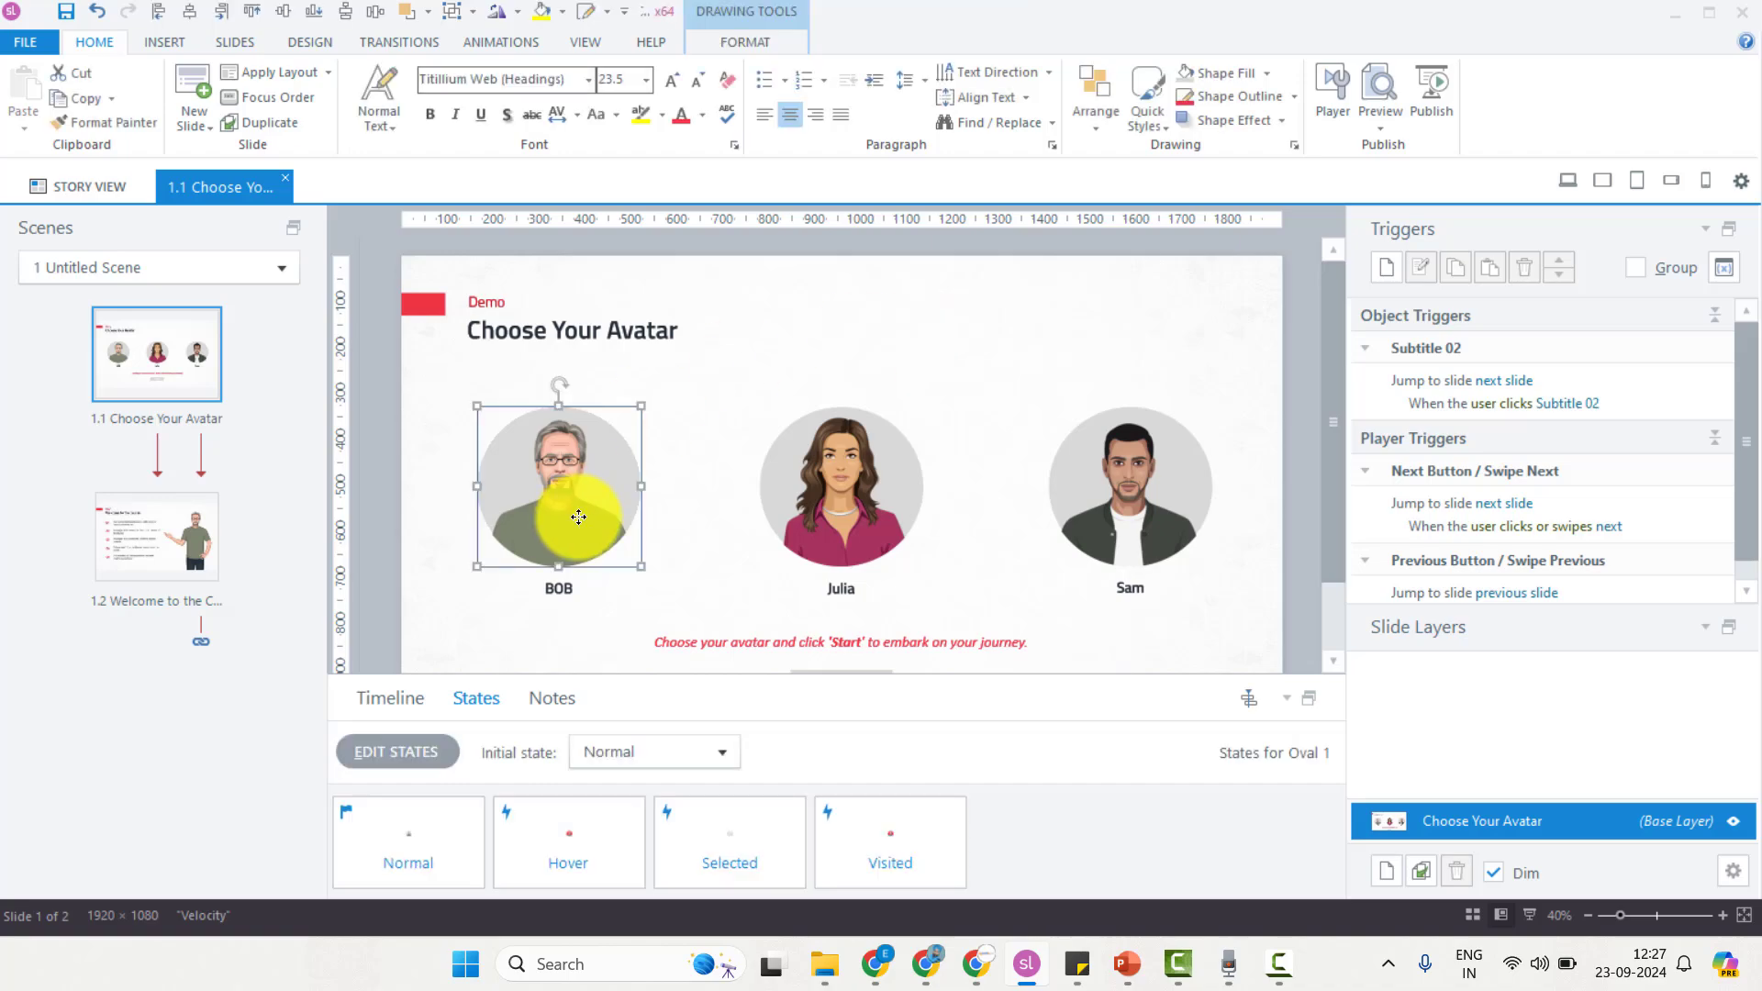
double_click(454, 822)
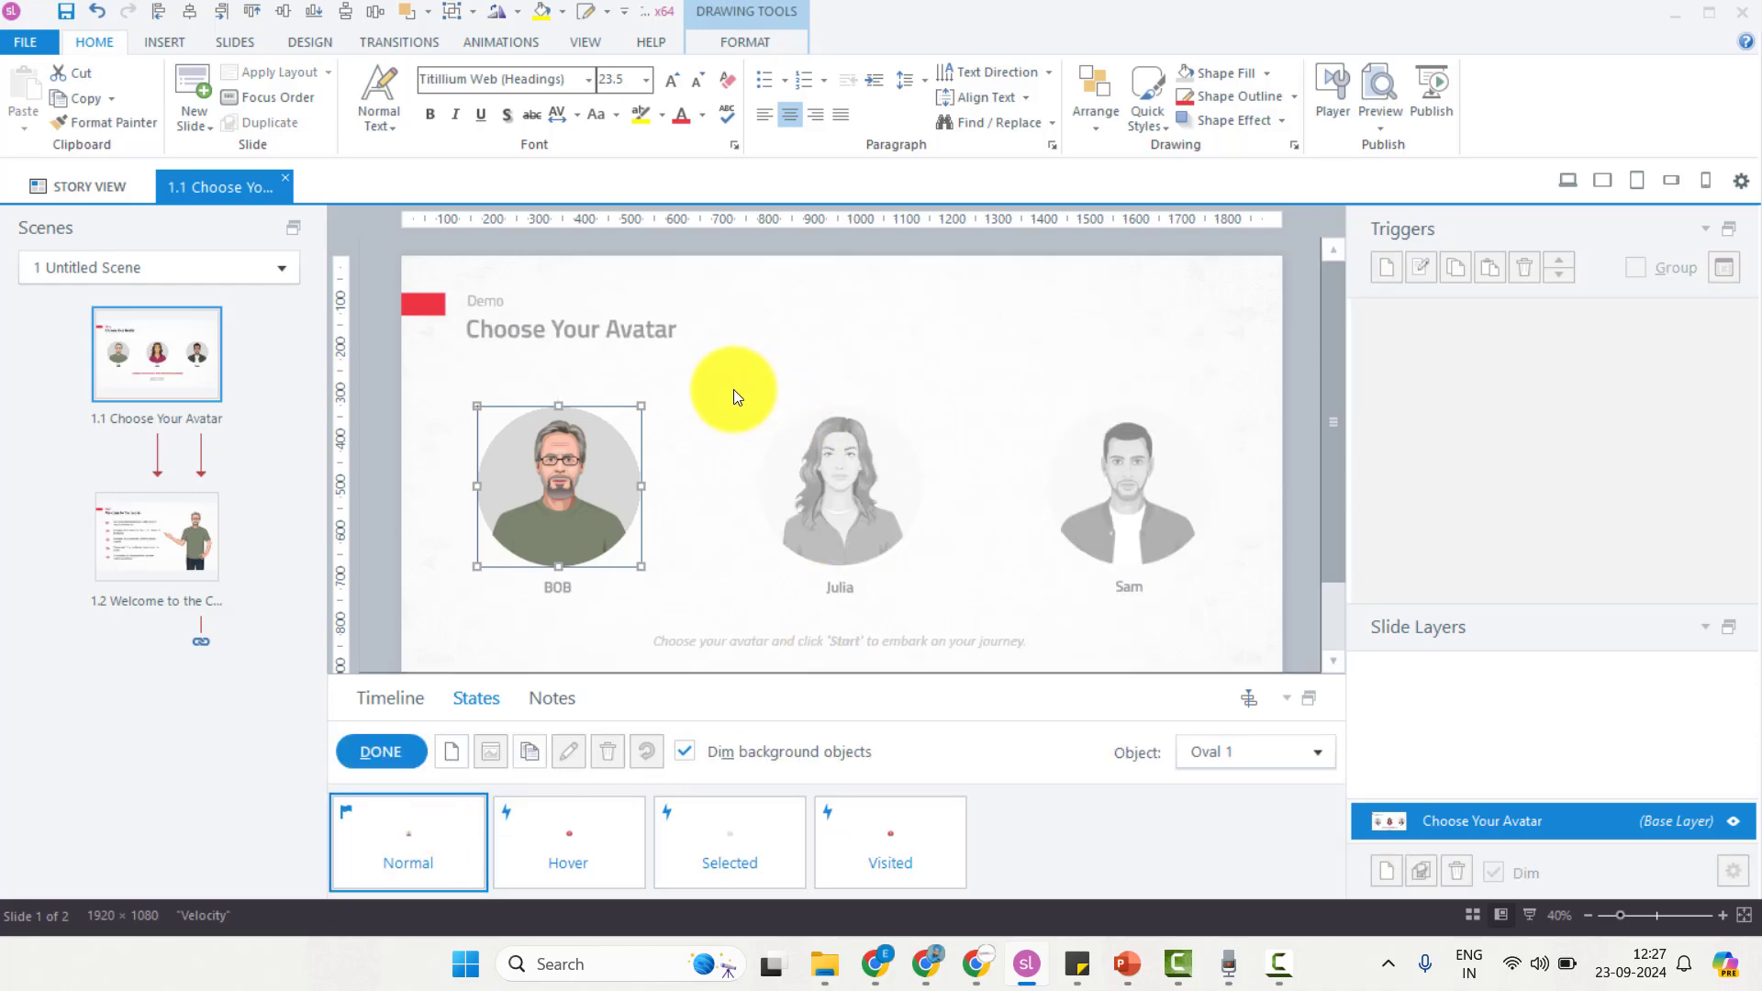
left_click(637, 472)
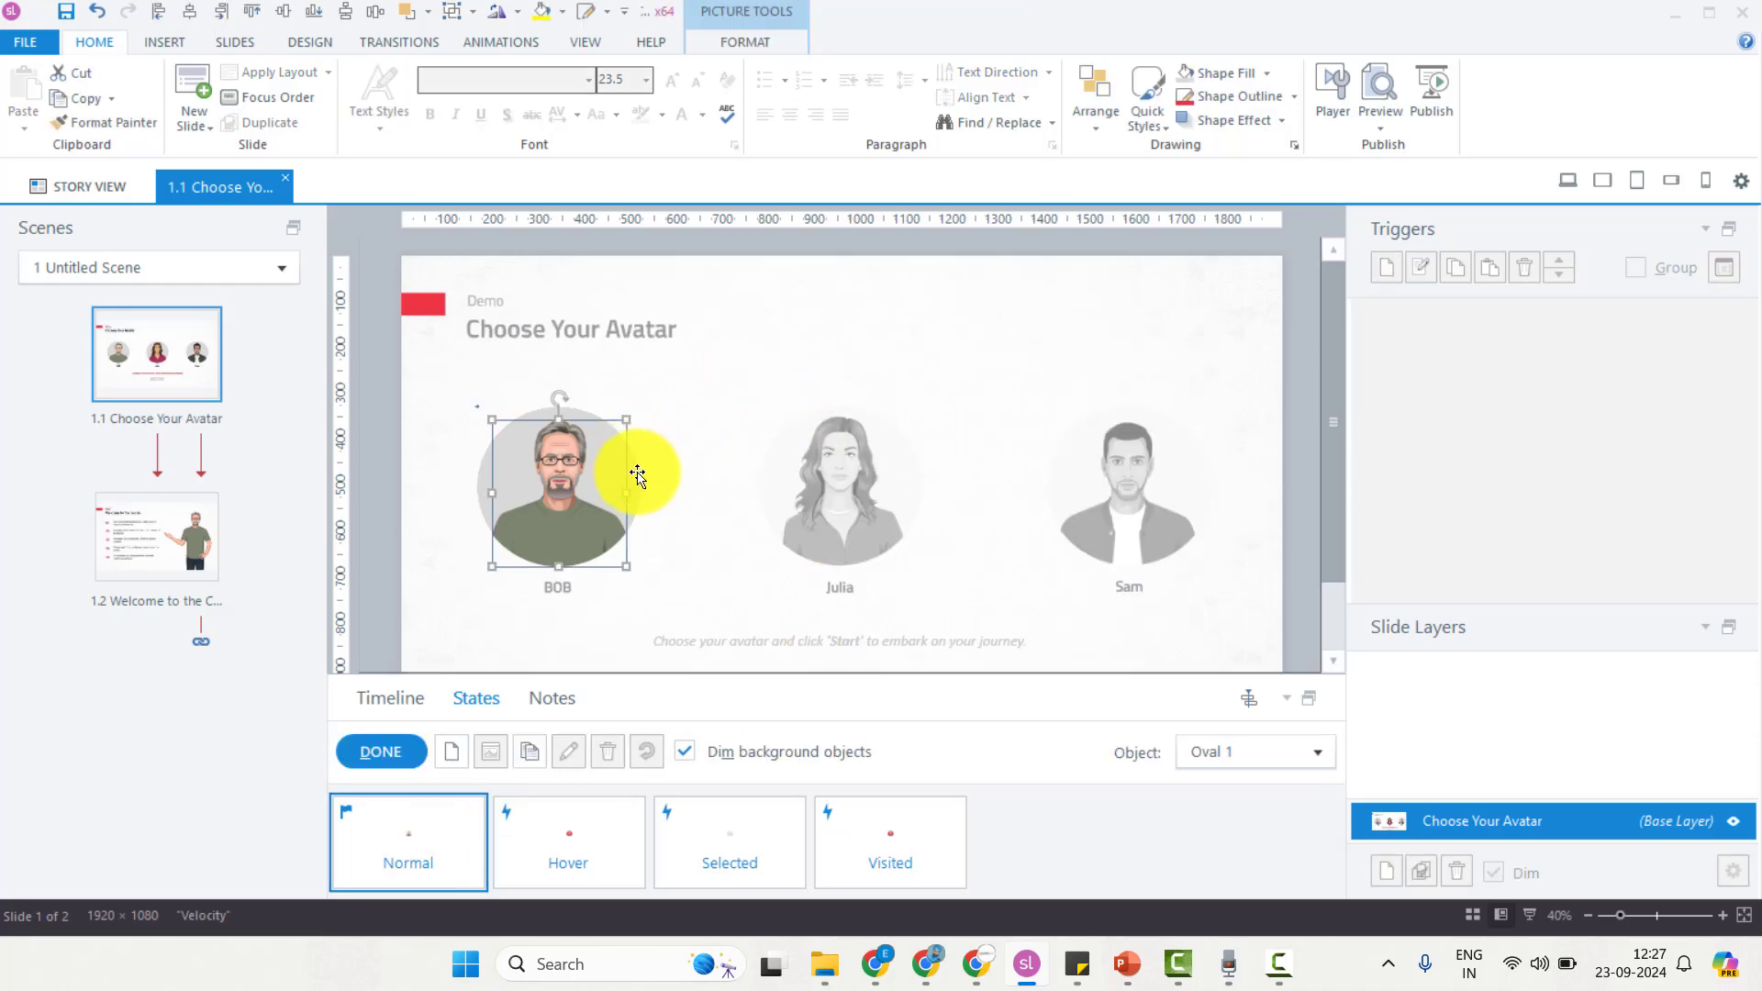
left_click(1267, 73)
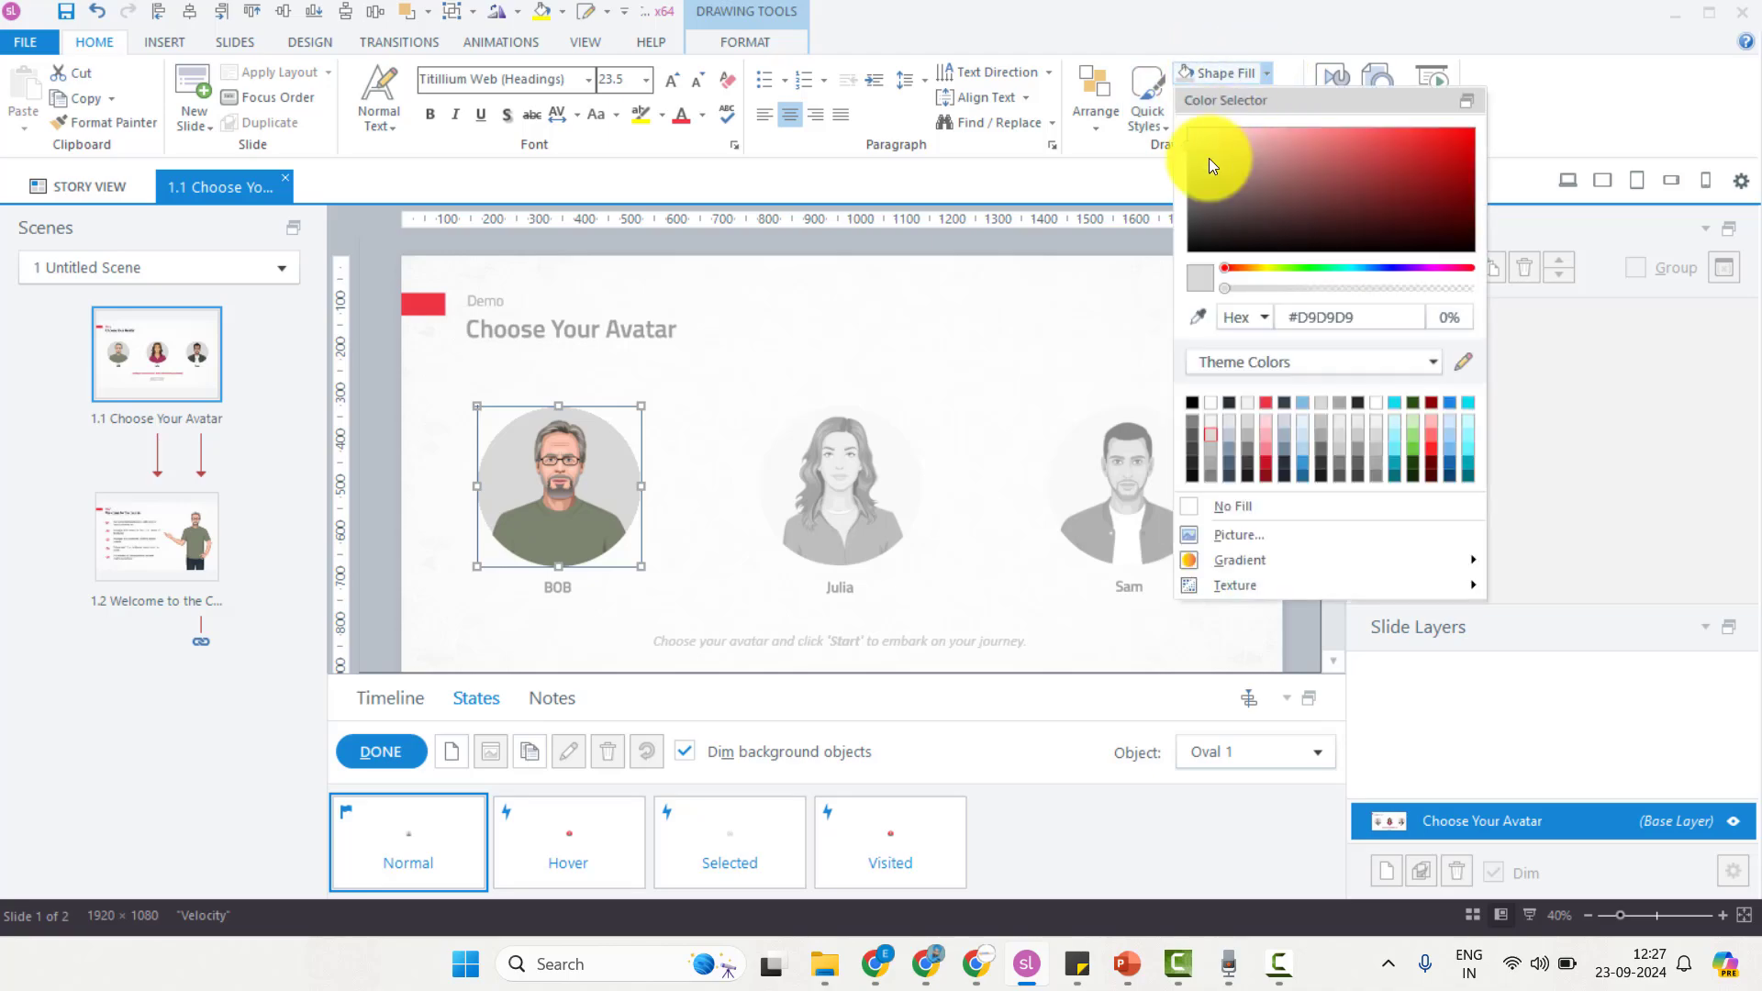
left_click(1272, 400)
left_click(1301, 405)
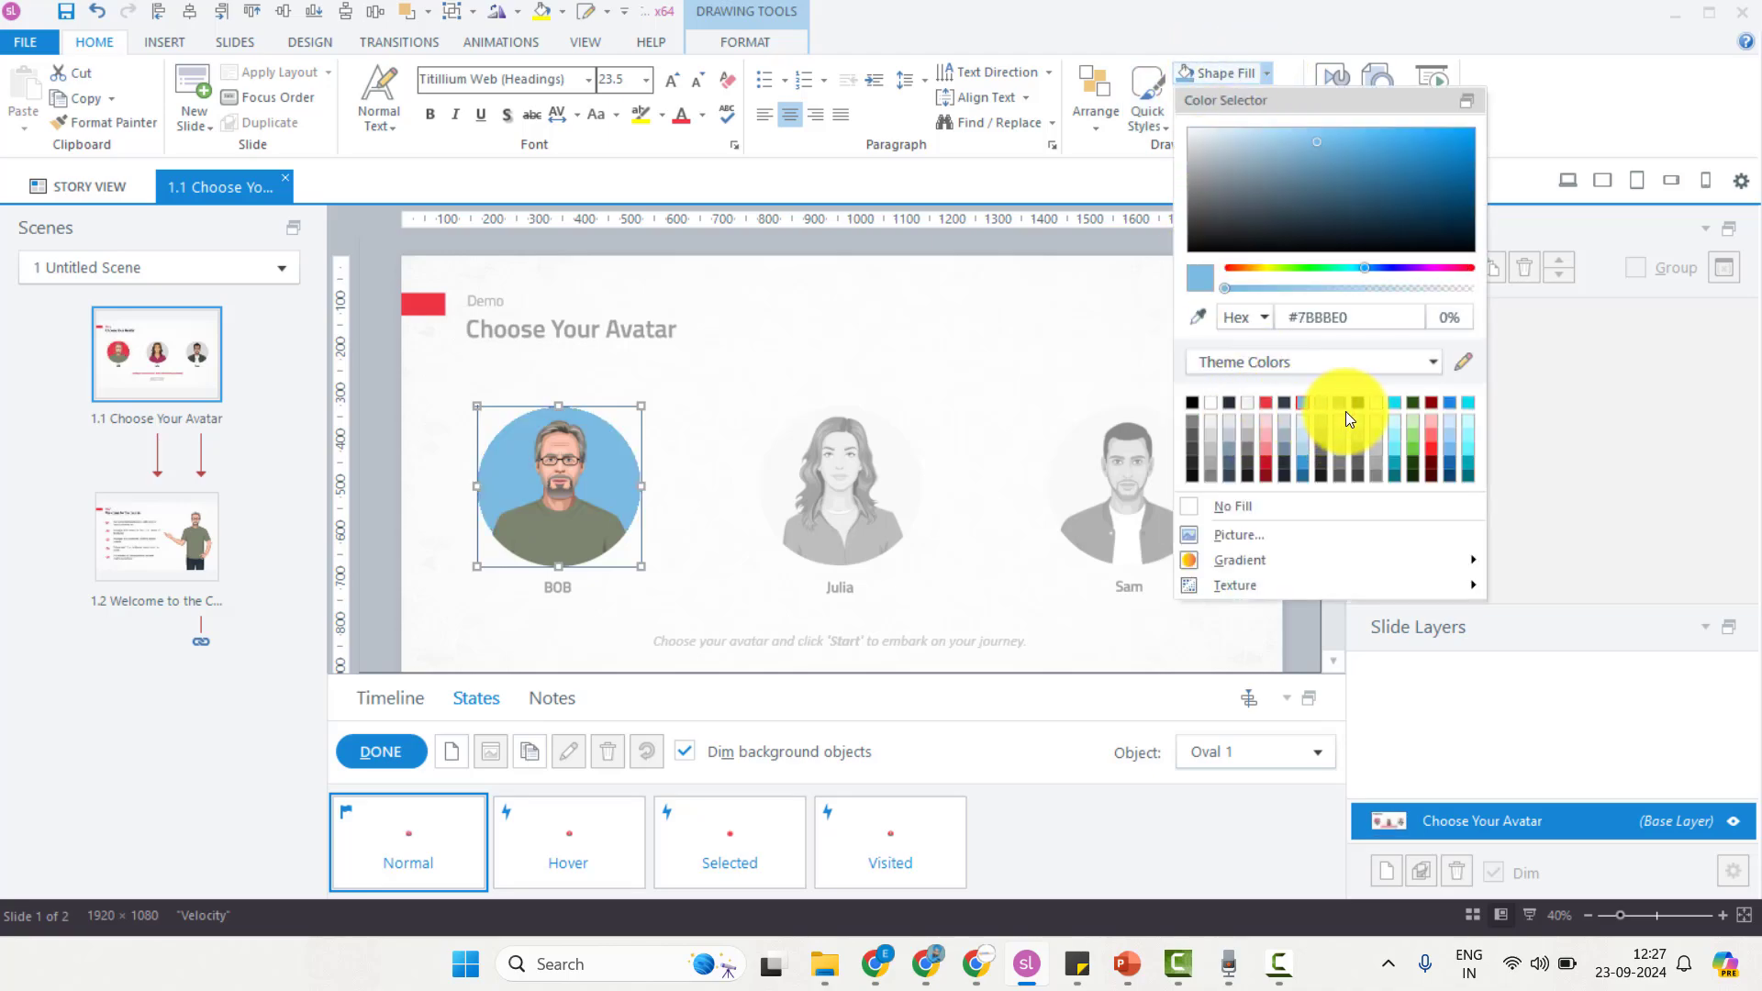
left_click(1208, 402)
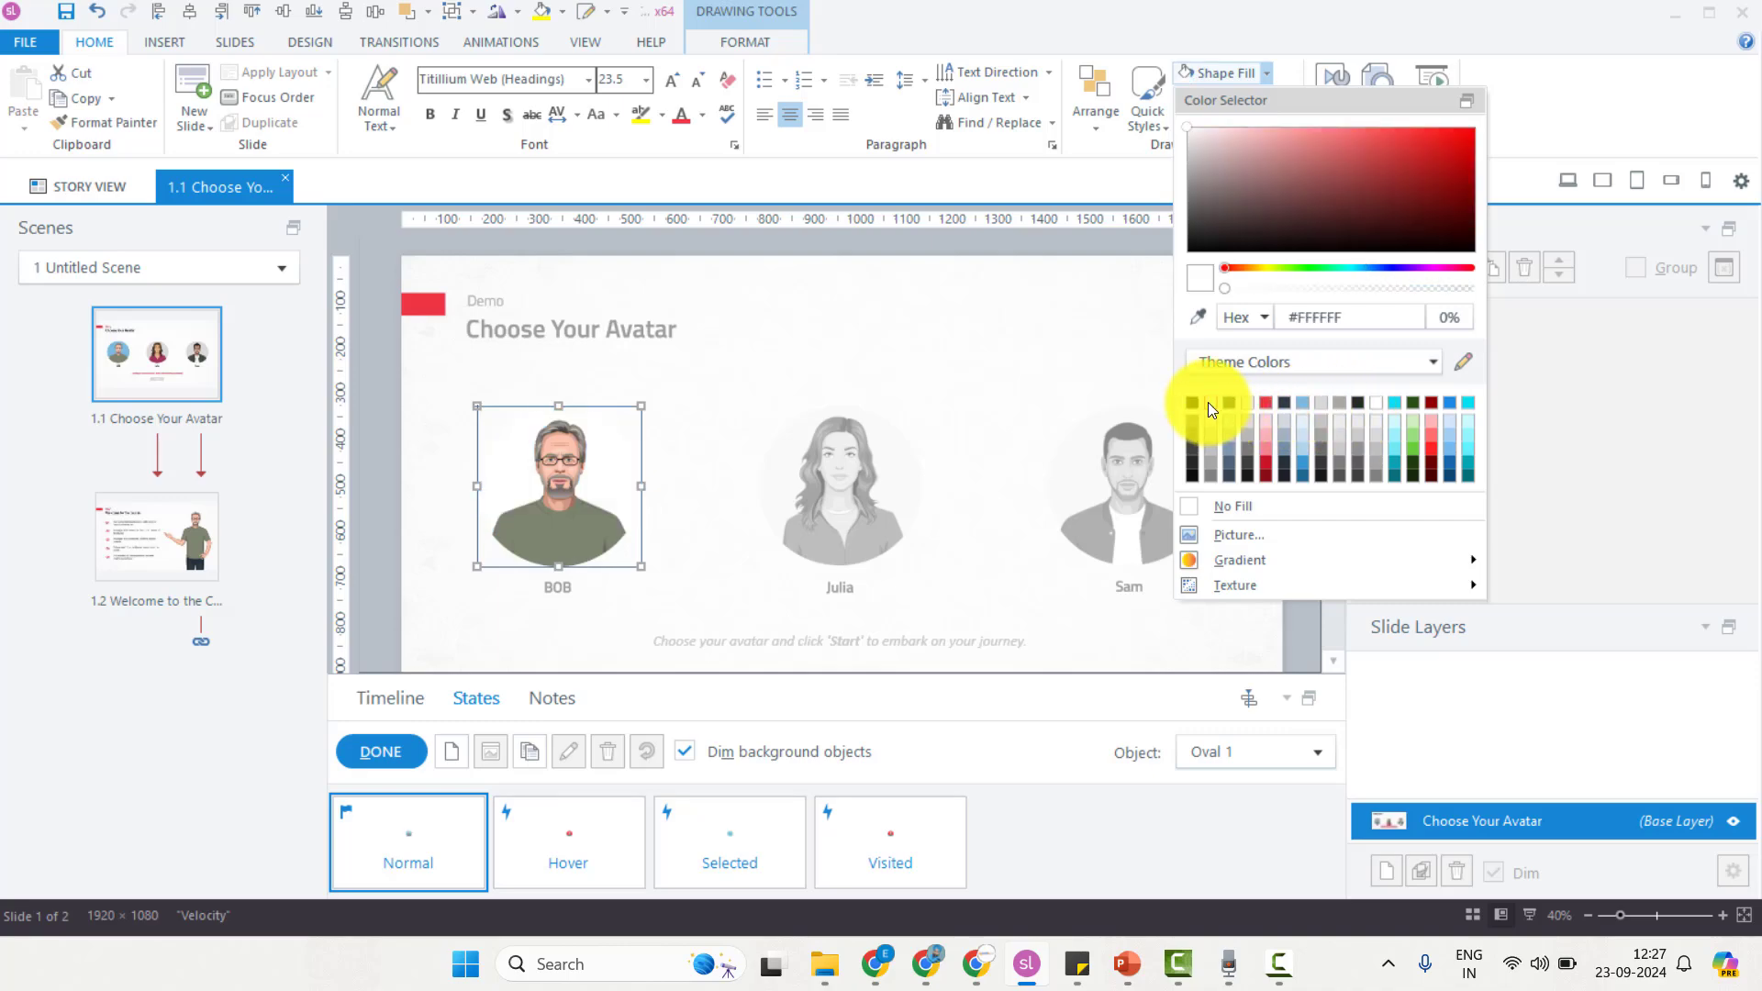
Step: Undo the fill changes to the BOB avatar's circle and finish editing its states
left_click(1073, 357)
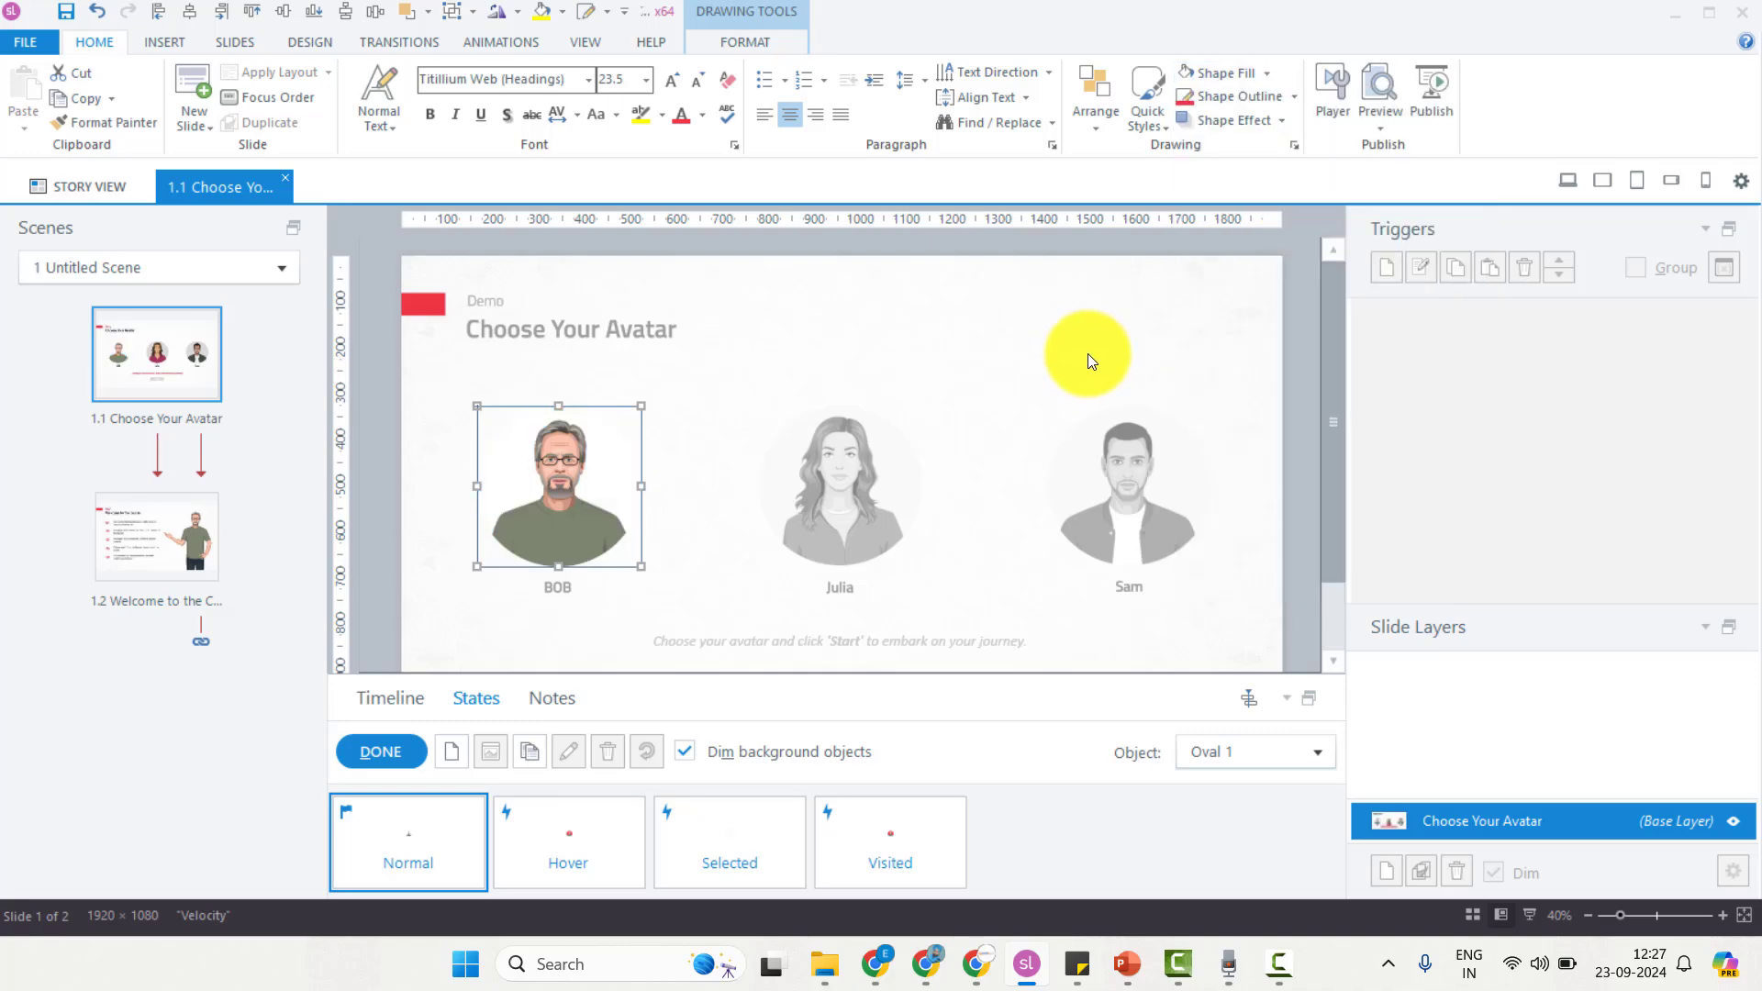
left_click(1087, 354)
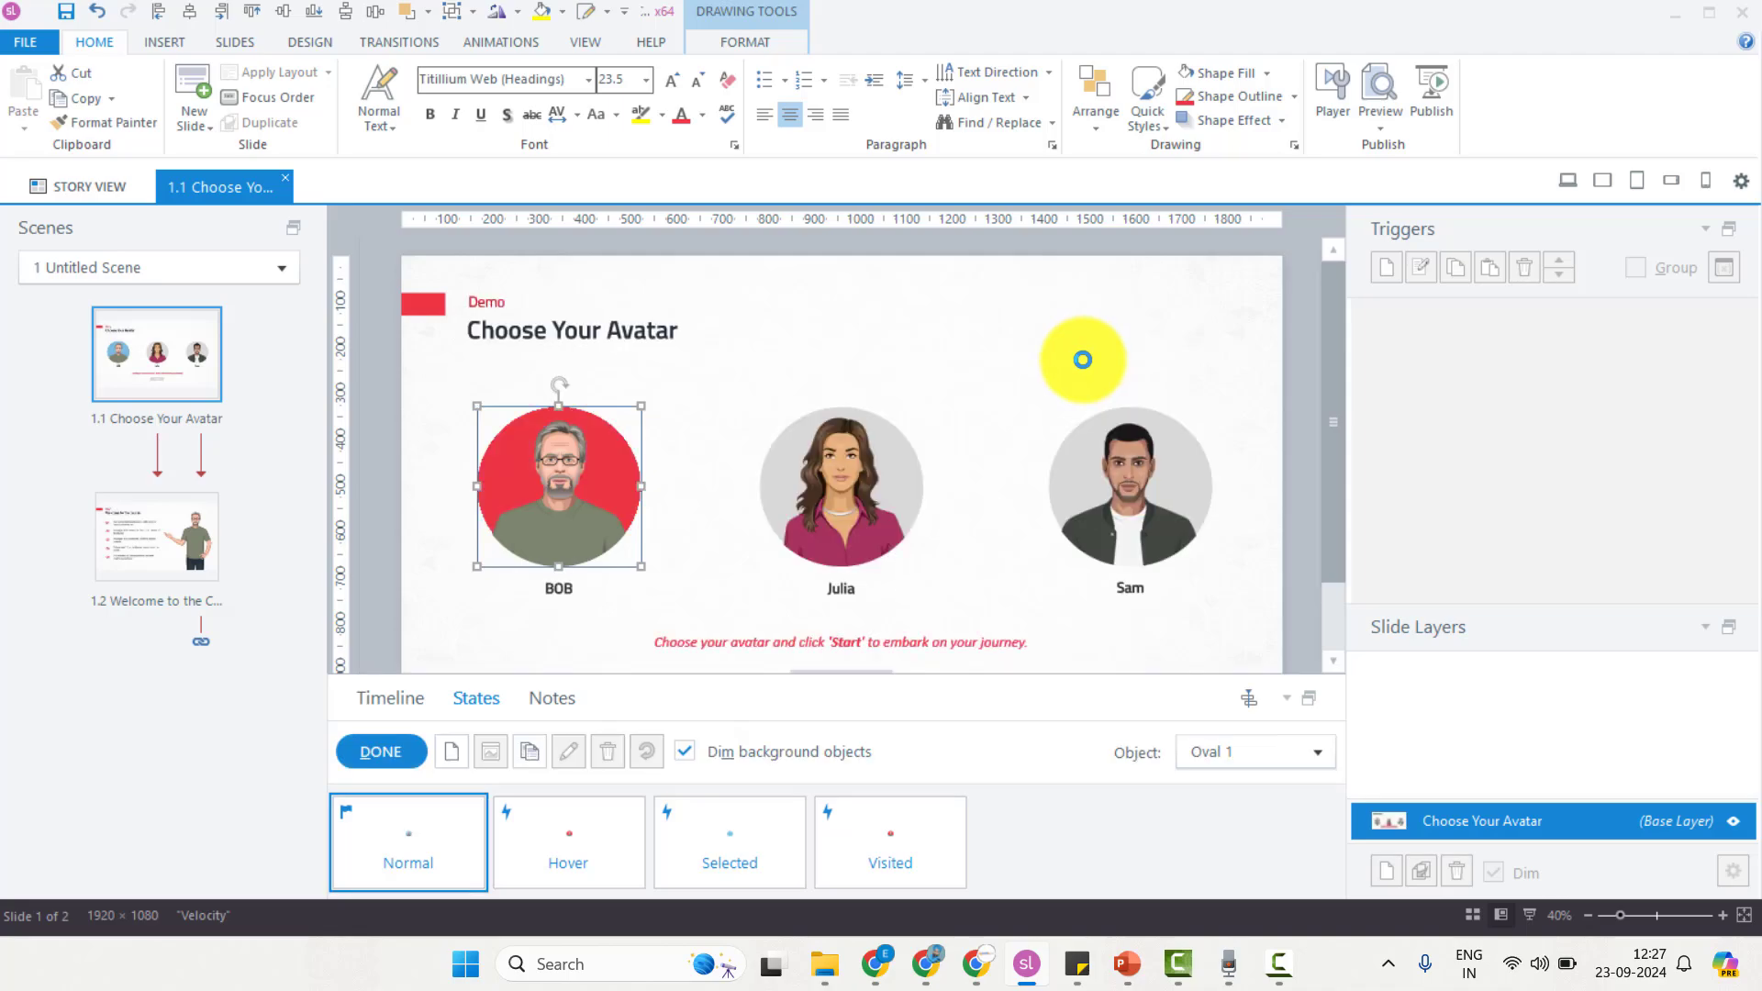
key("ctrl+z")
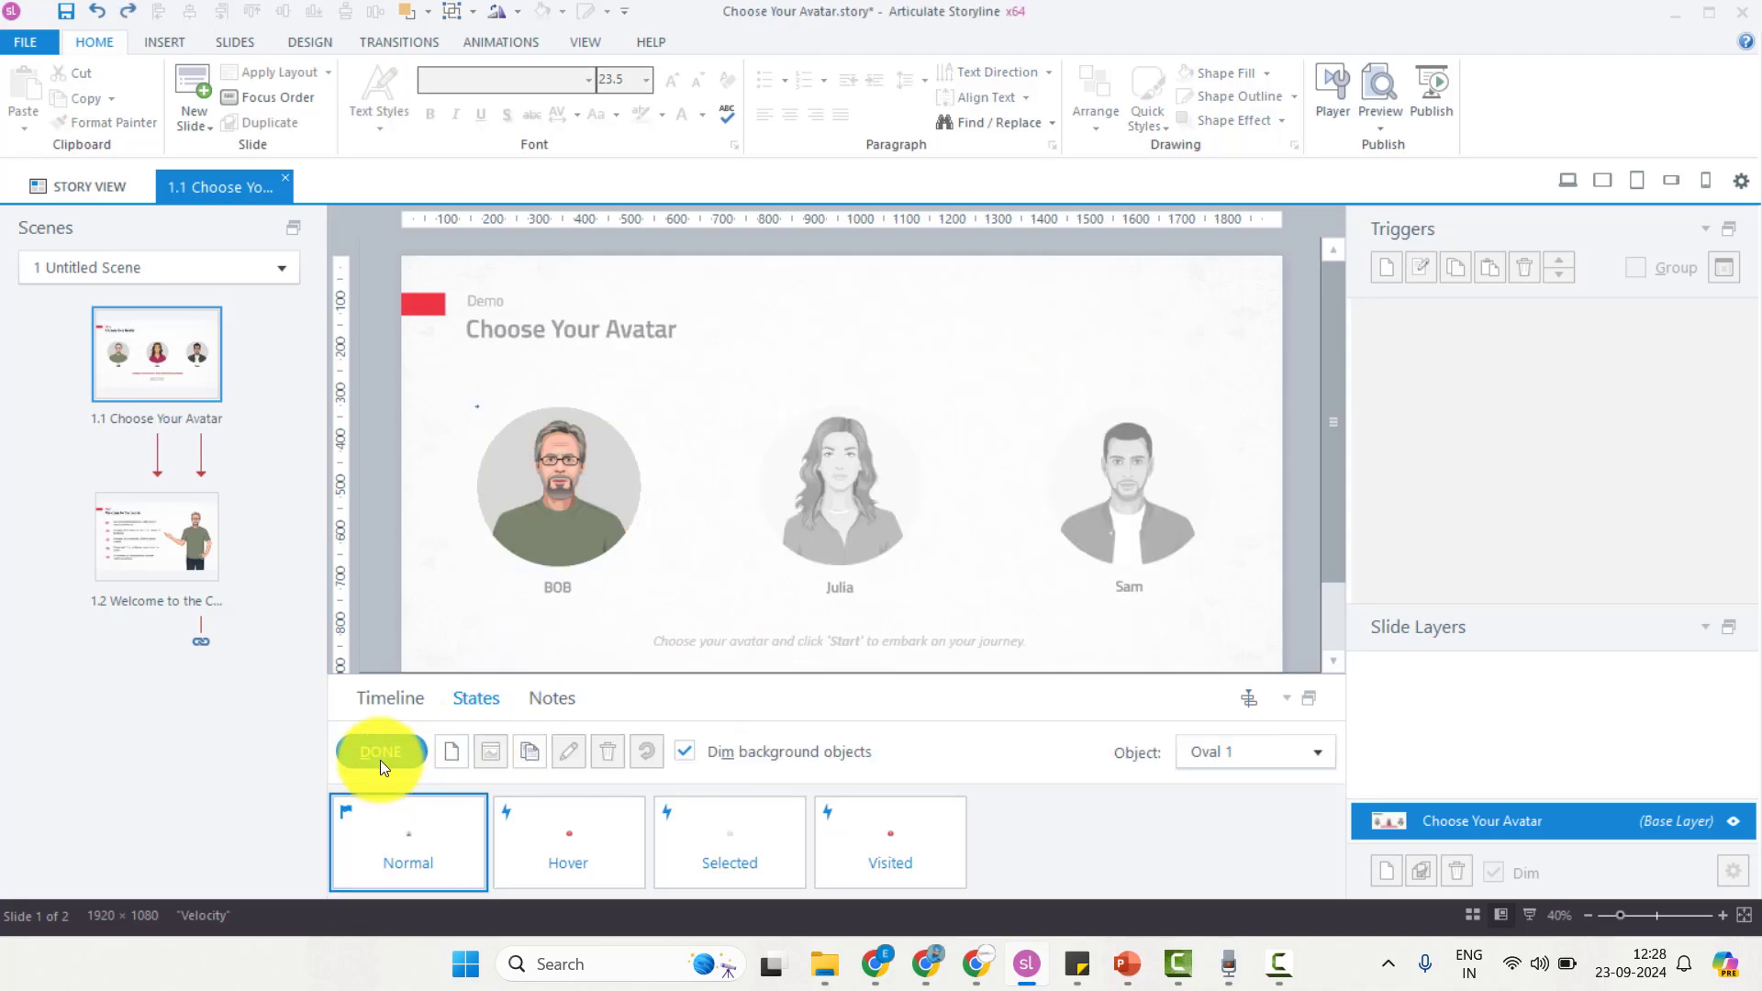
left_click(380, 760)
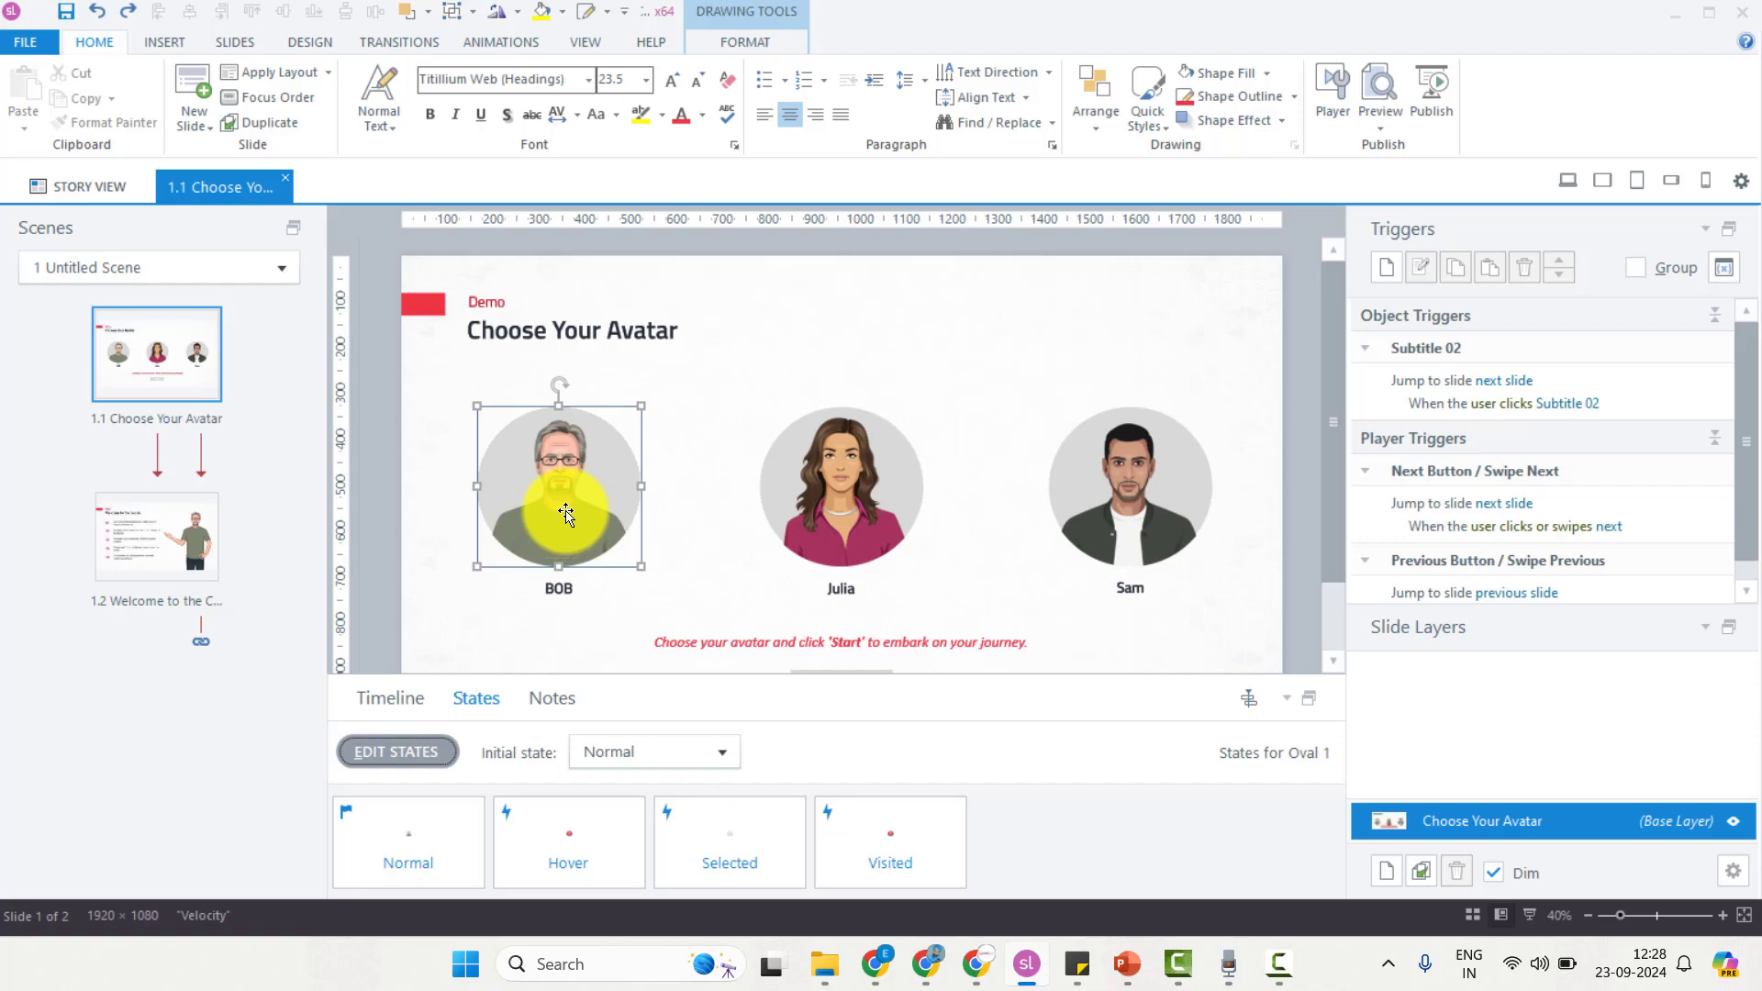
Step: Check the states of the Julia and Sam avatars, preview the Choose Your Avatar slide, and return to editing
left_click(821, 496)
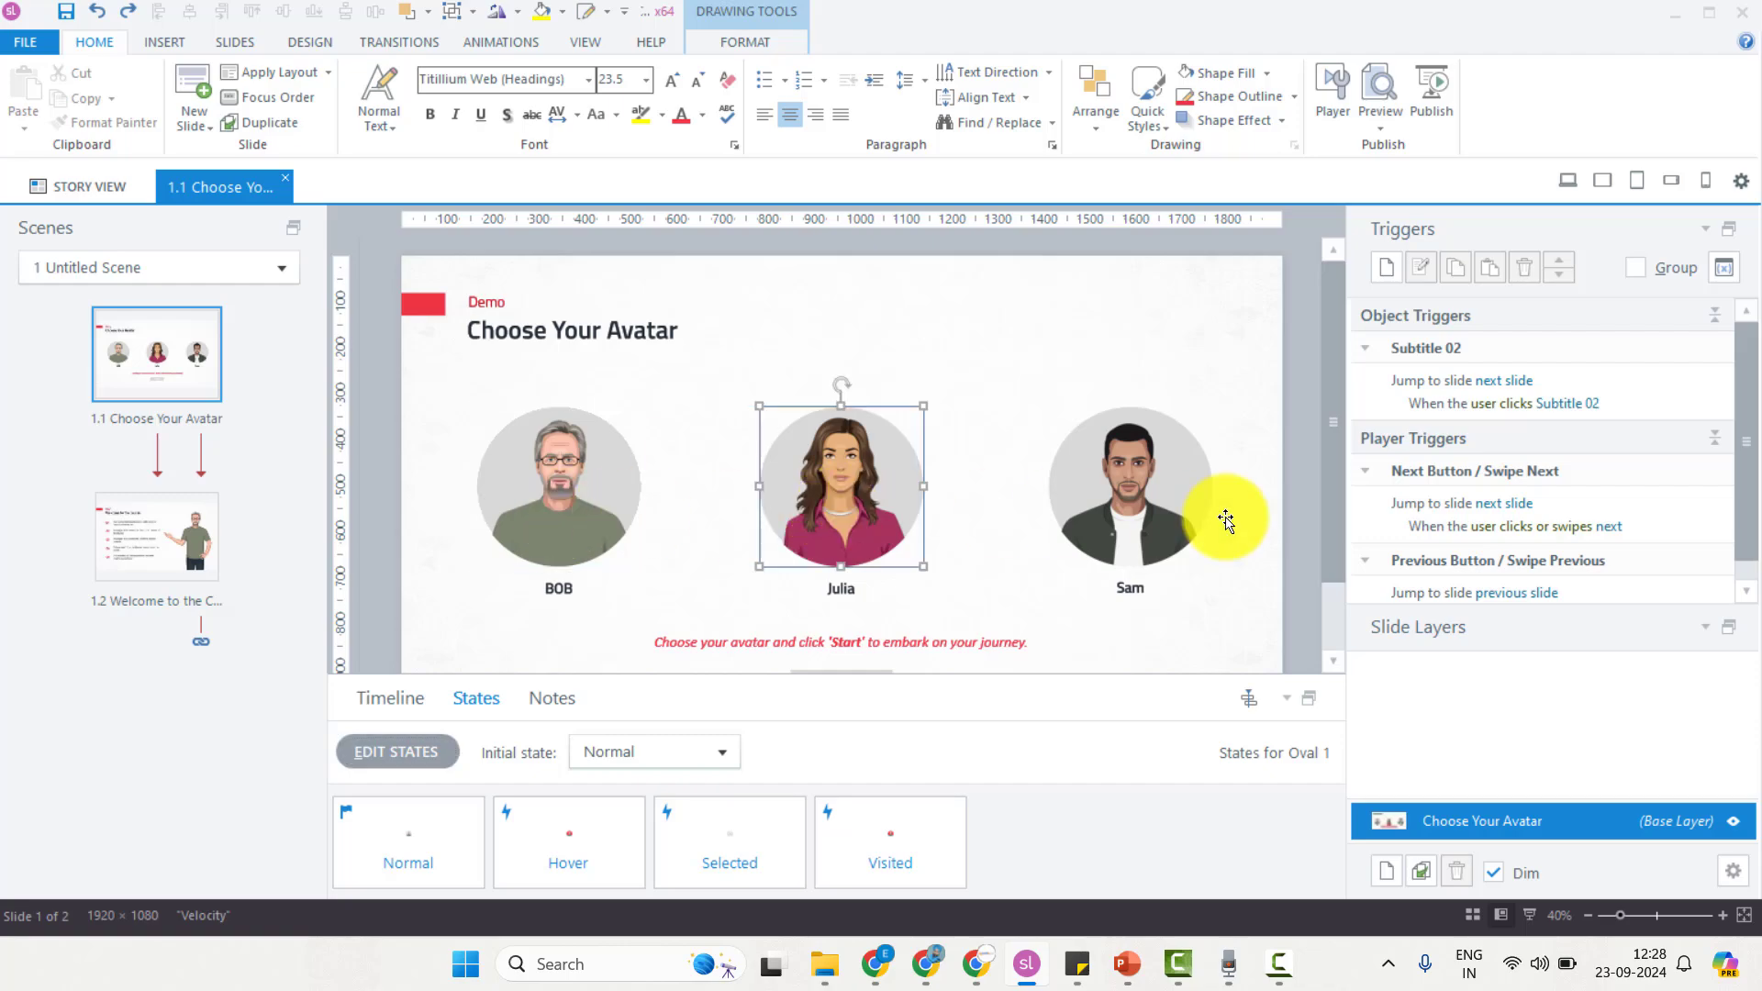
left_click(1167, 501)
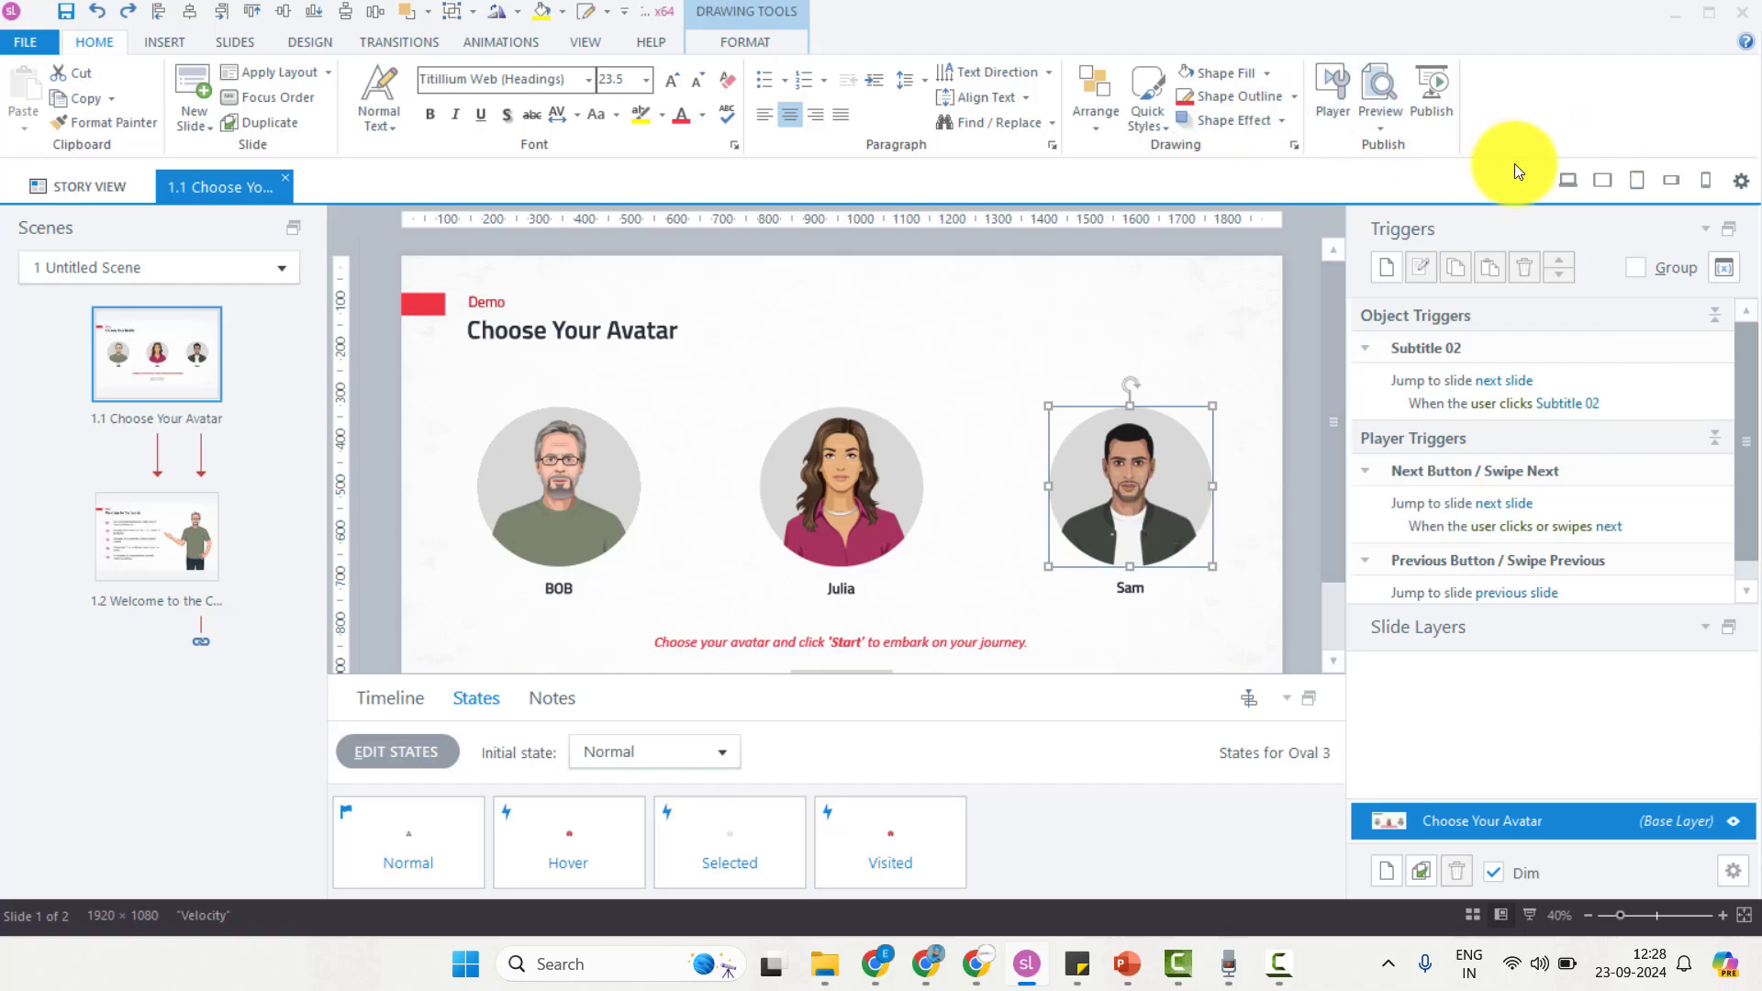
left_click(1560, 188)
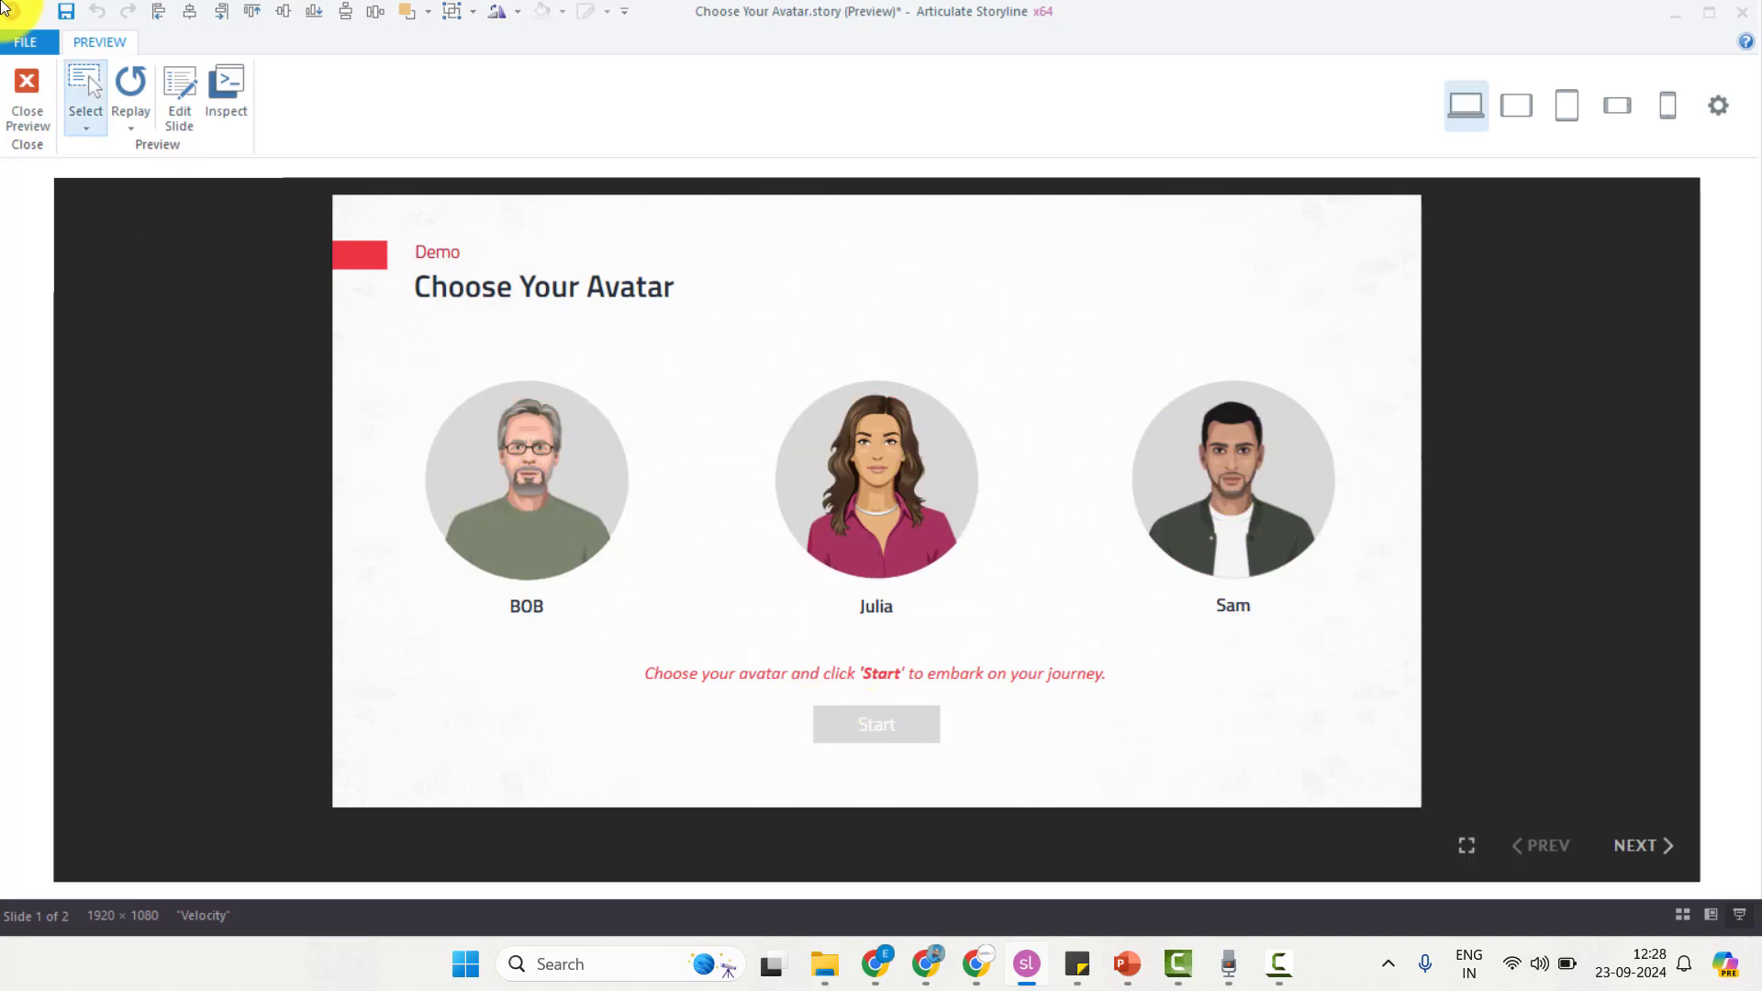
left_click(28, 92)
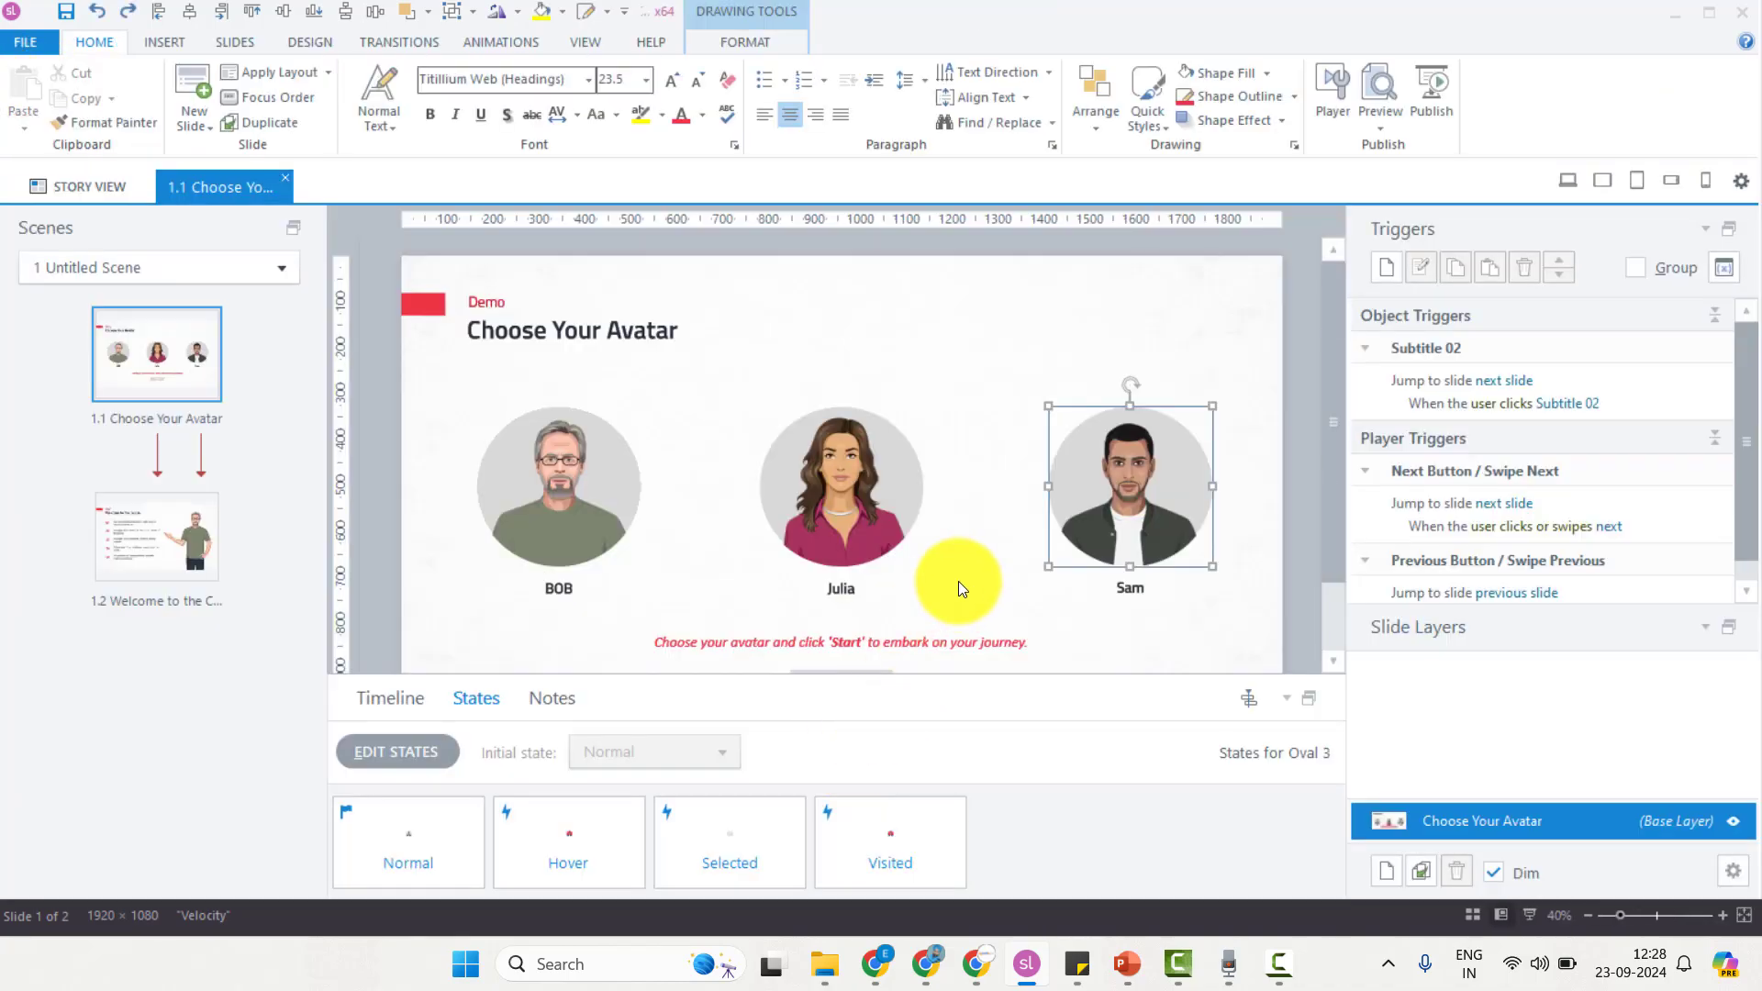
Step: Examine the Hover, Normal and Disabled states of the Start button beneath the avatars
scroll(958, 580, "down", 1)
left_click(842, 587)
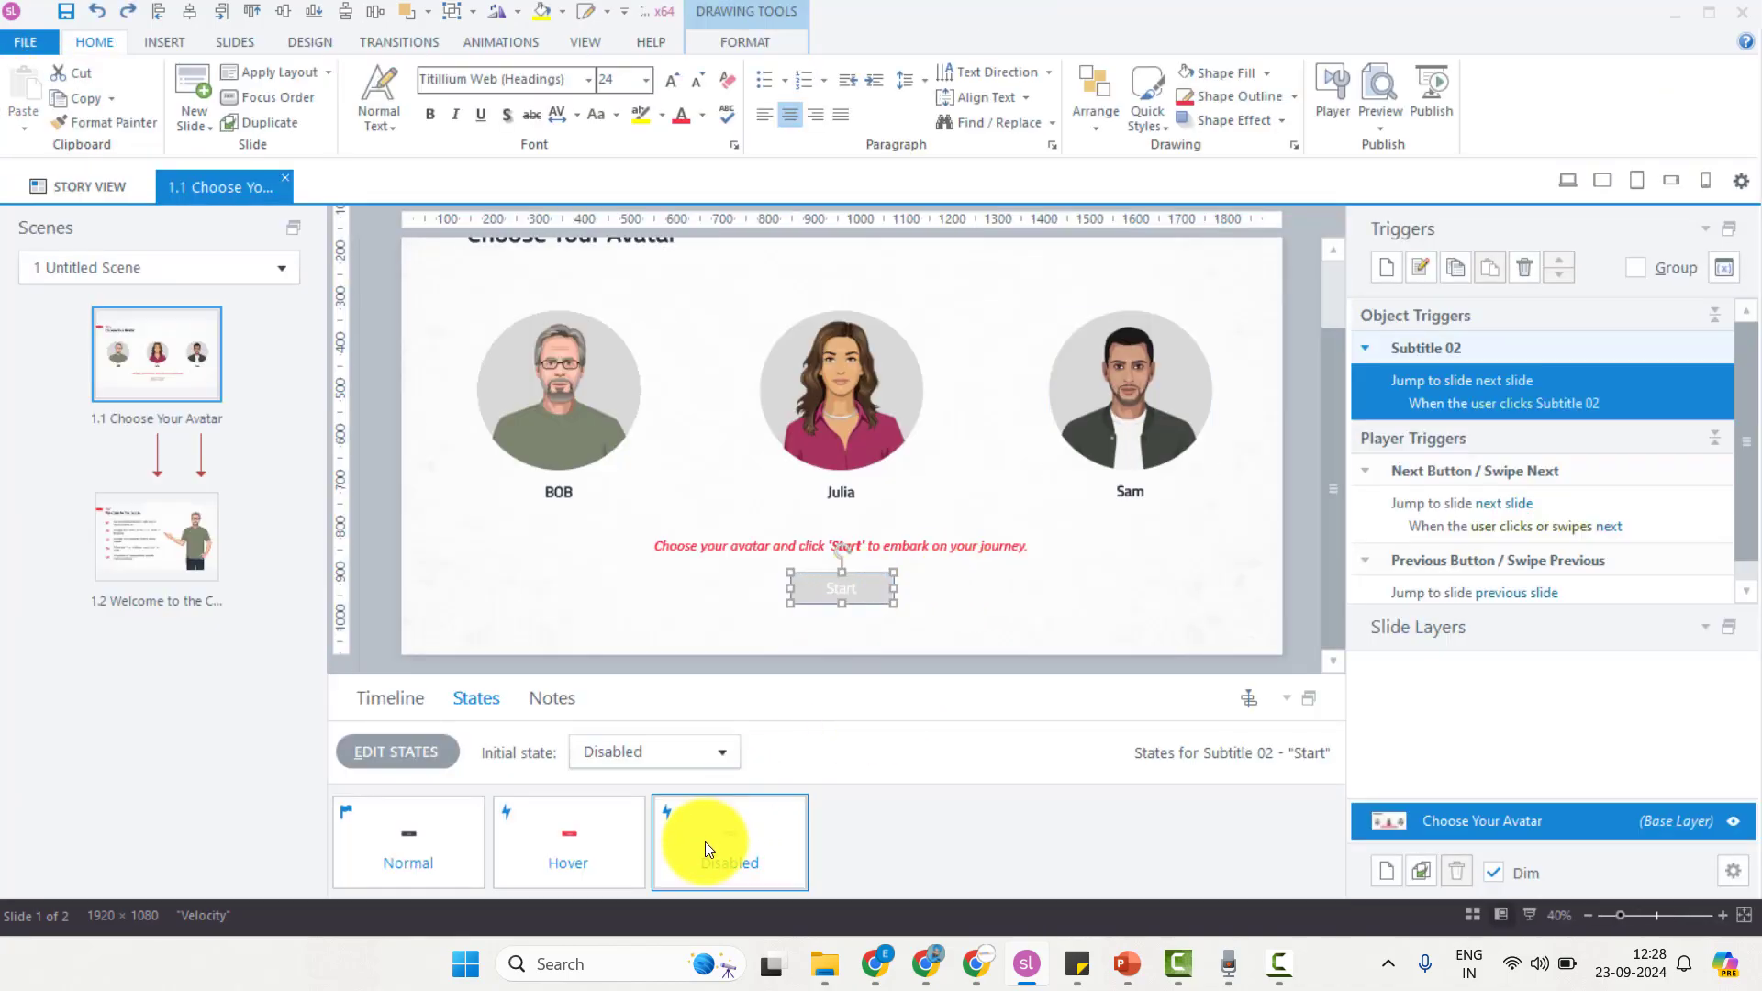
left_click(585, 841)
left_click(437, 840)
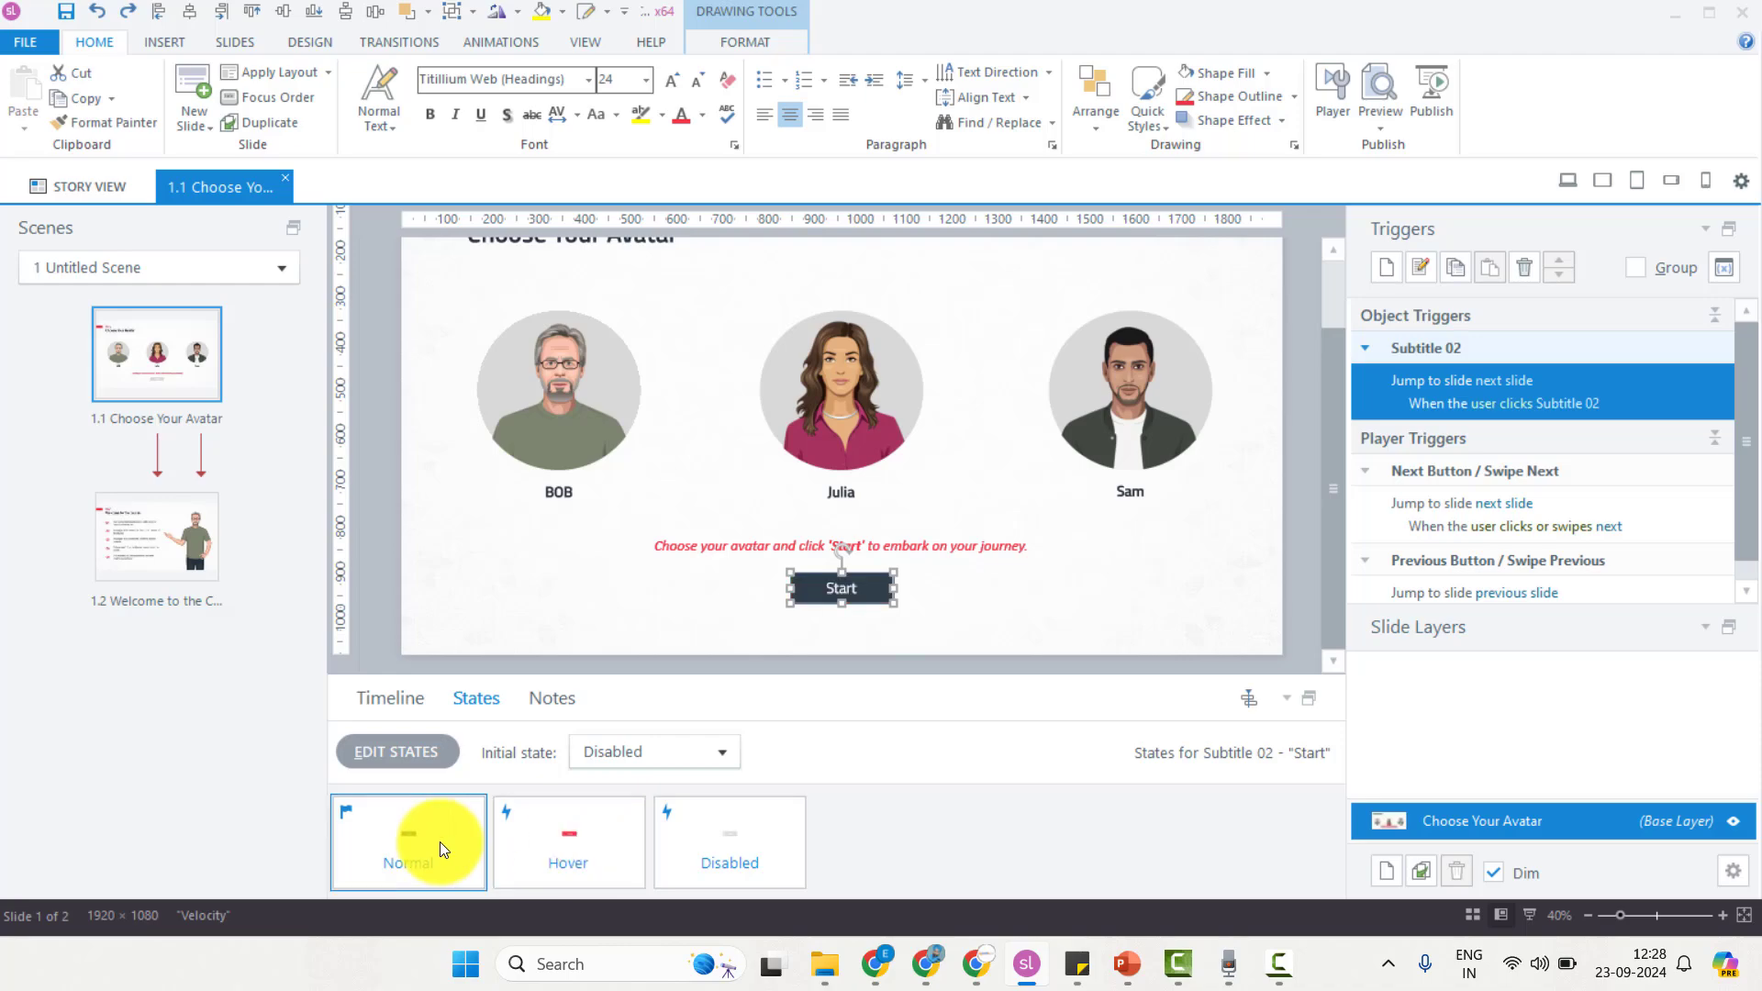
left_click(705, 846)
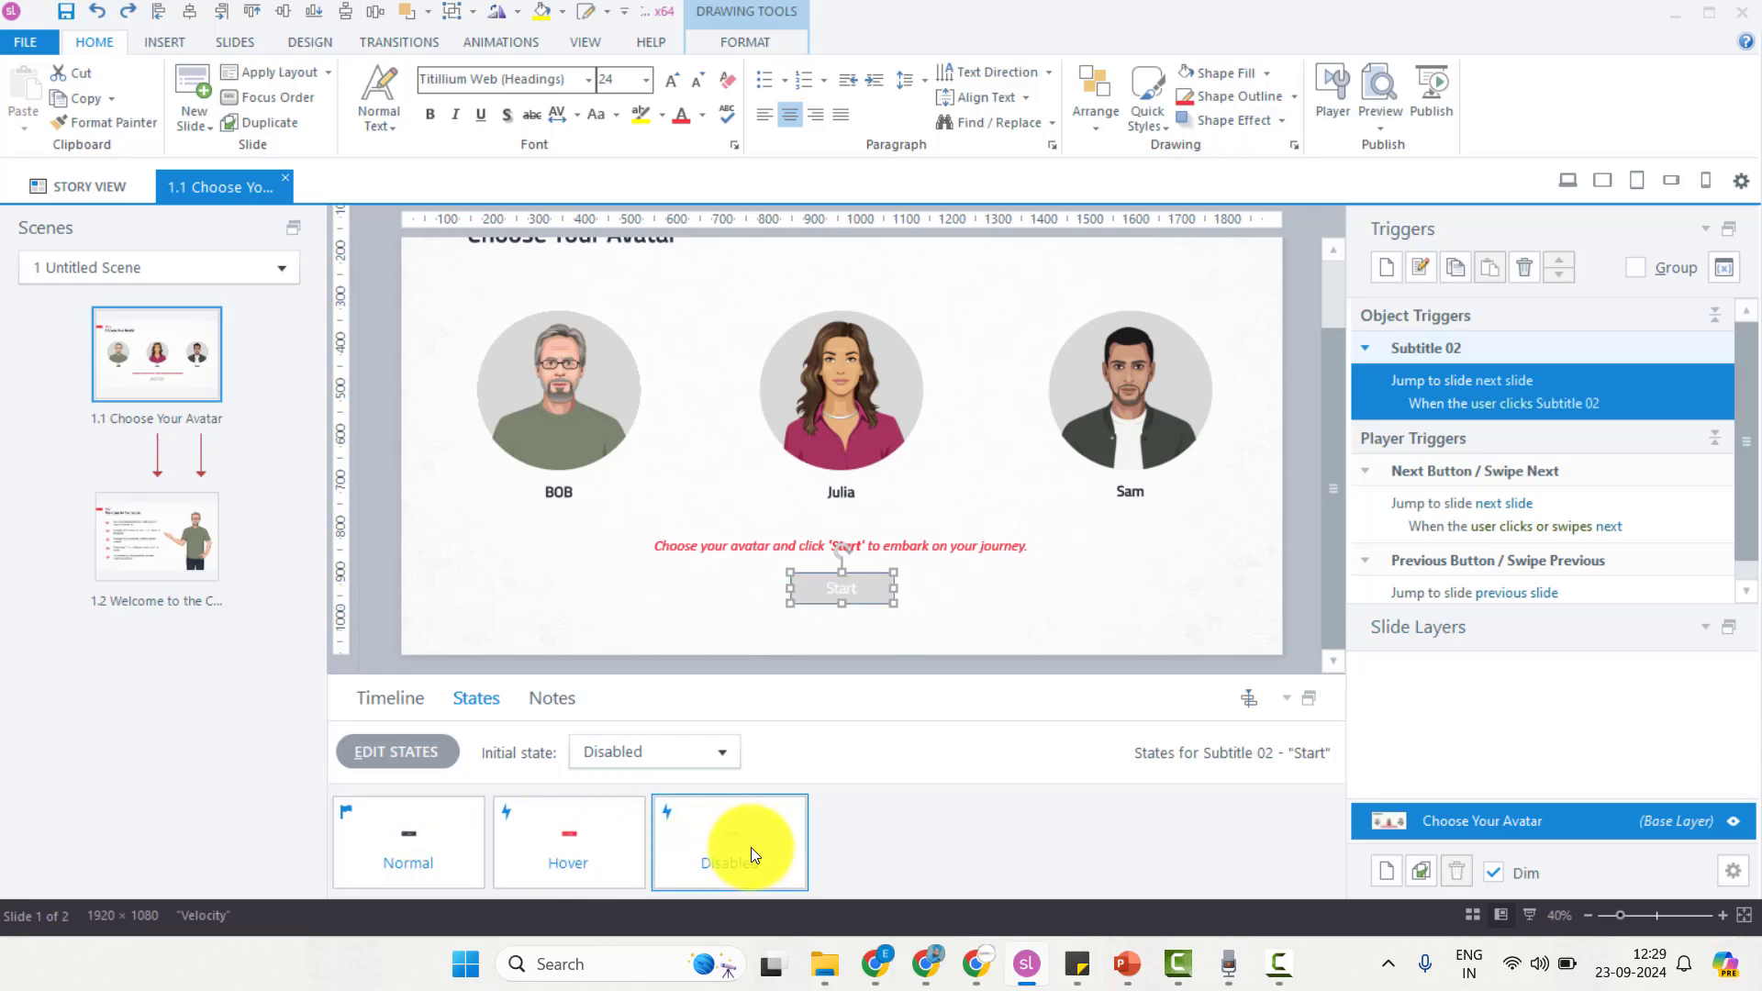
left_click(1162, 569)
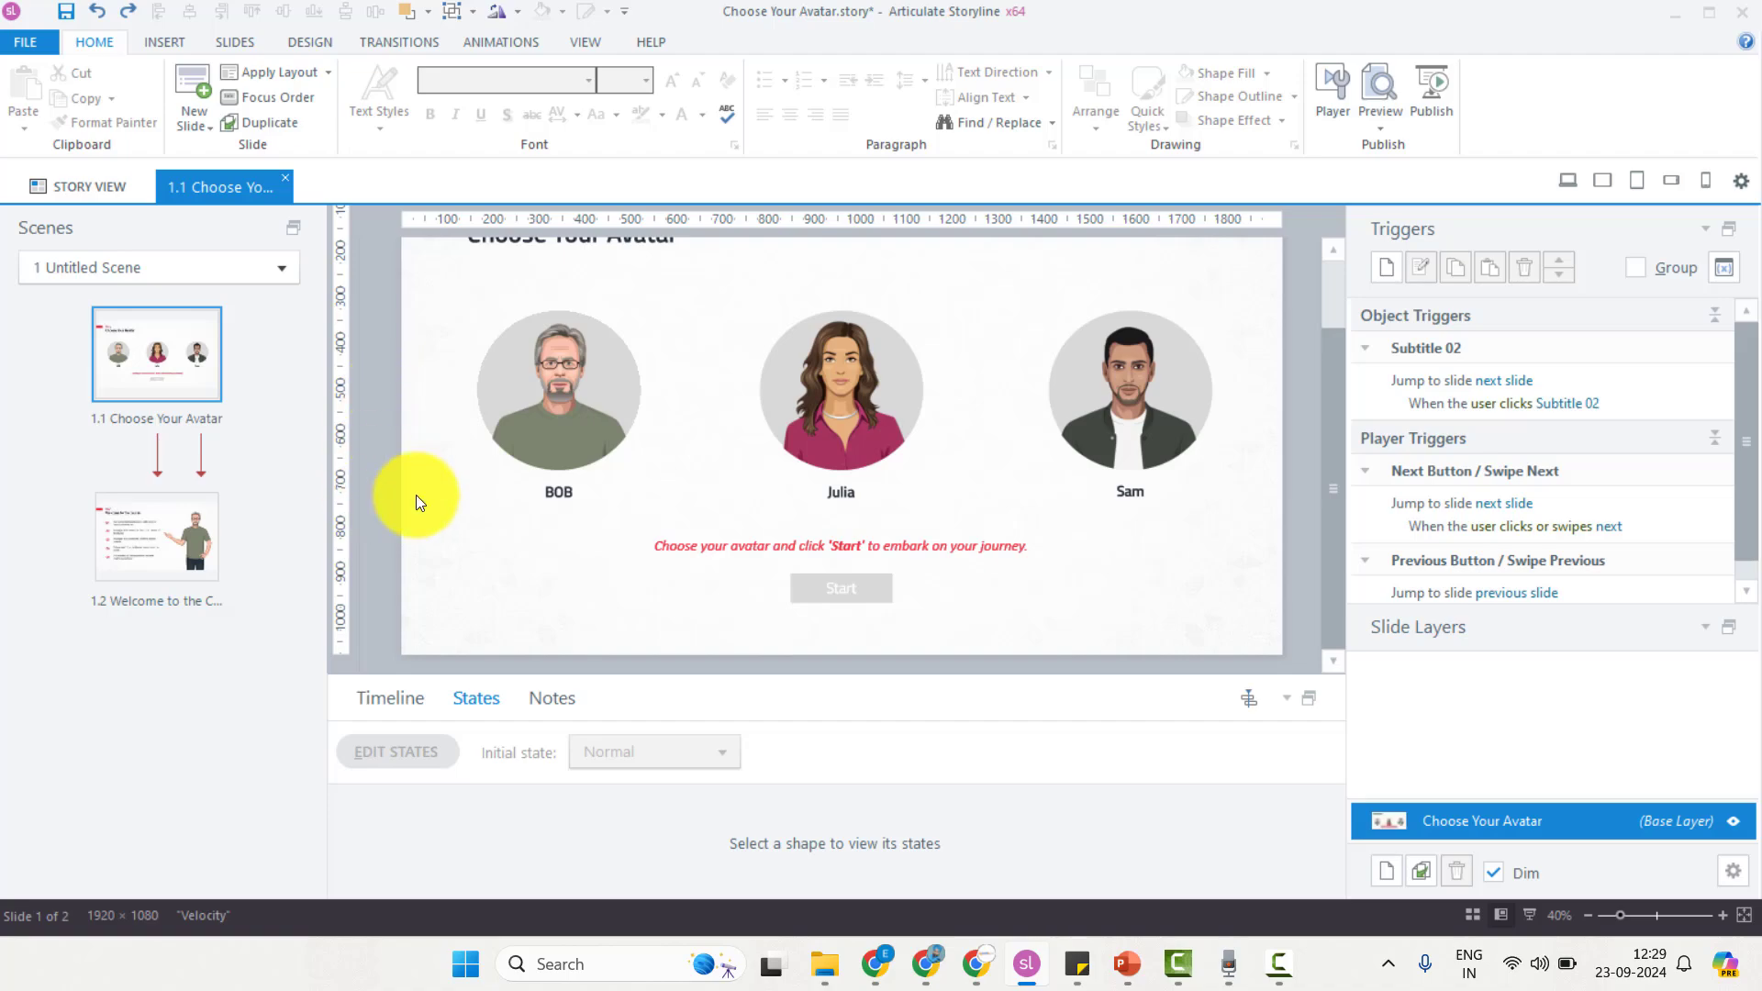
Step: Open slide 1.2 Welcome to the Course and look over its full-body presenter character
left_click(215, 548)
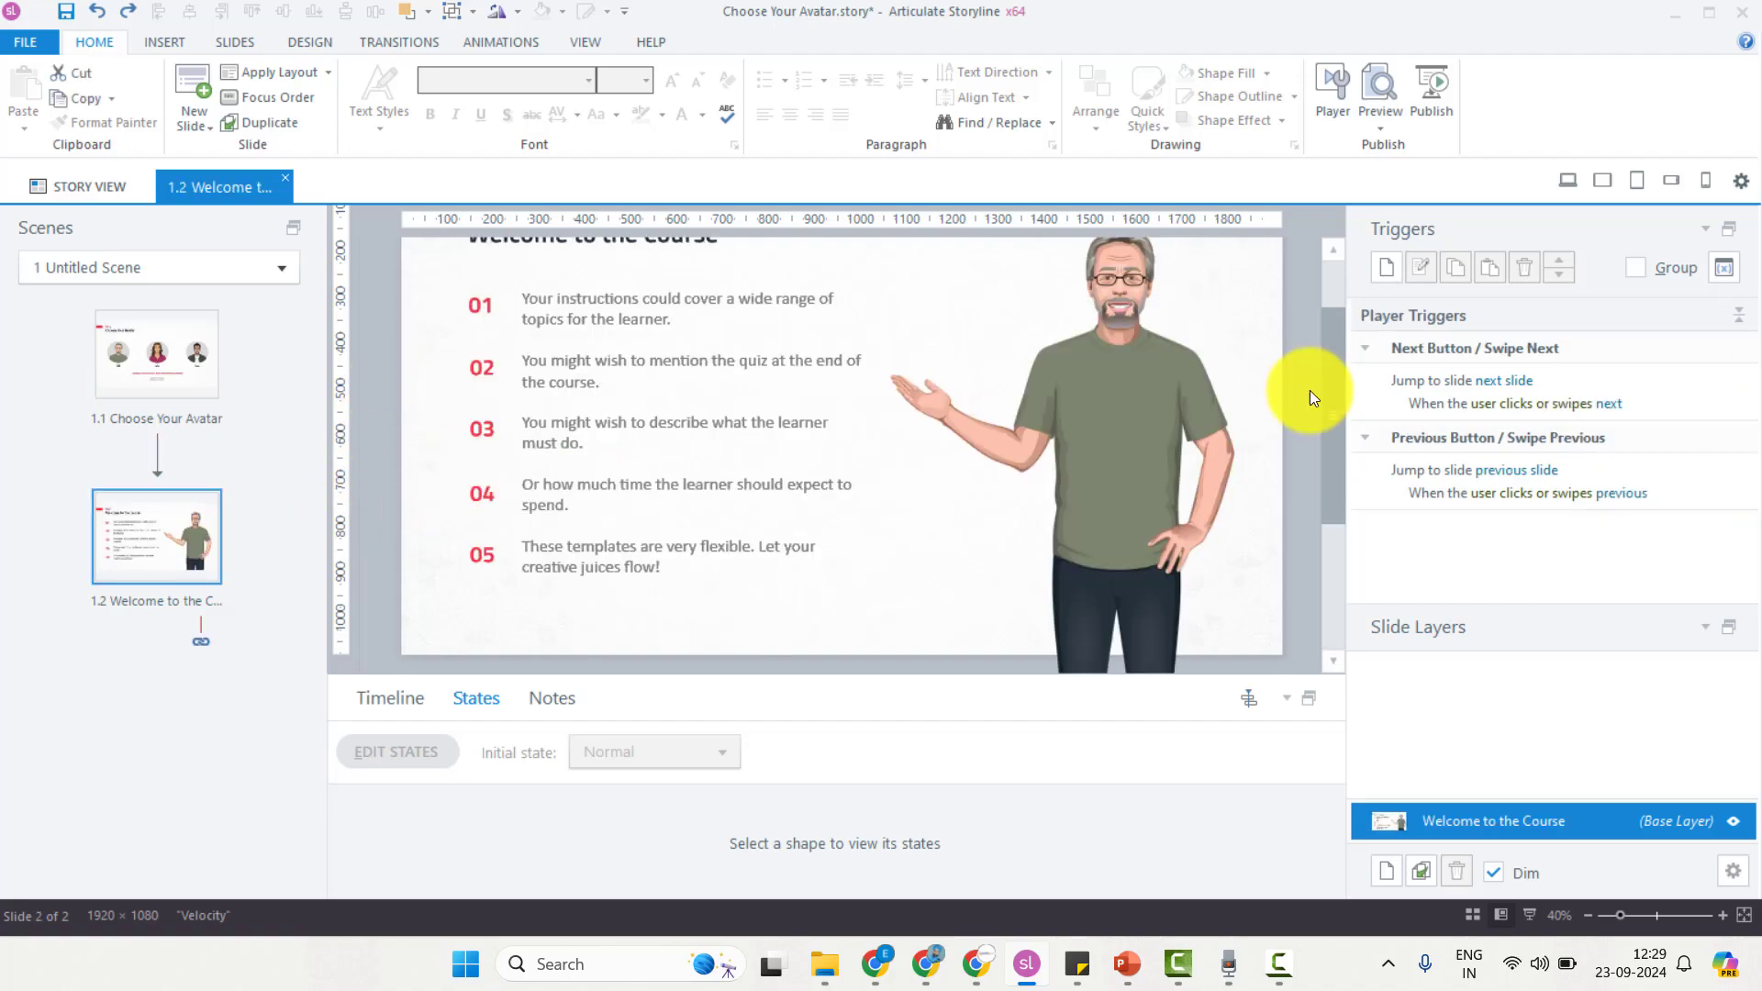
scroll(1325, 413, "up", 3)
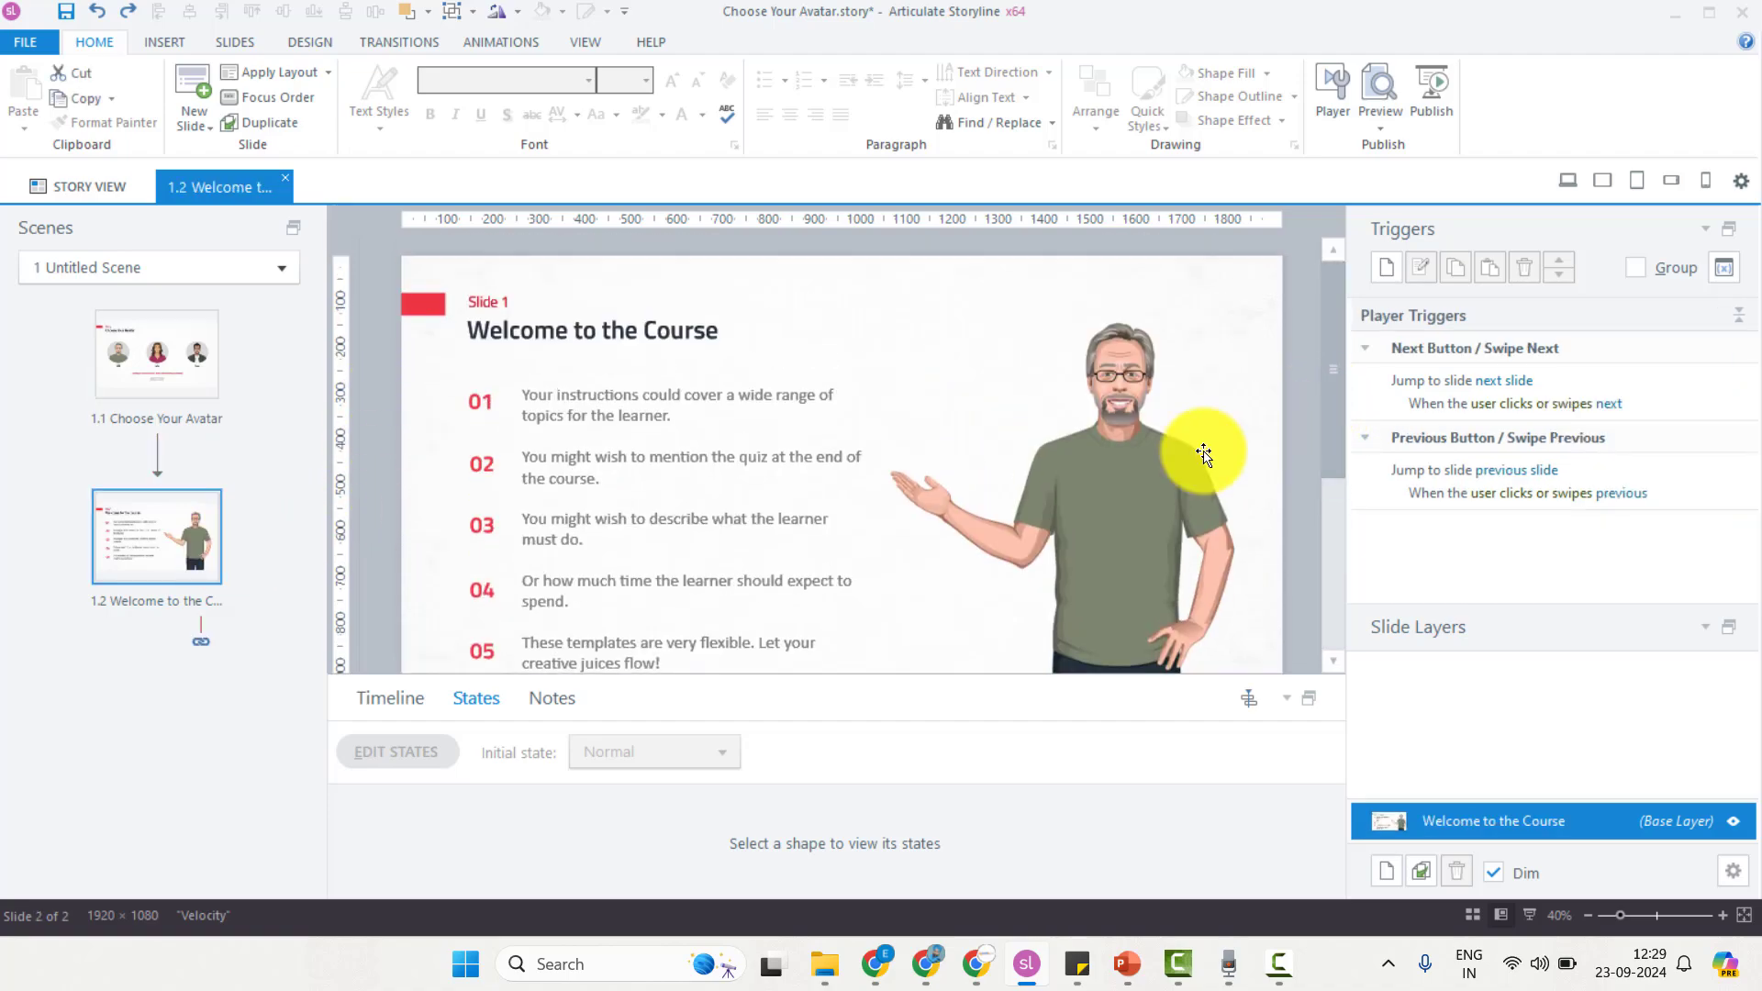
left_click(1143, 444)
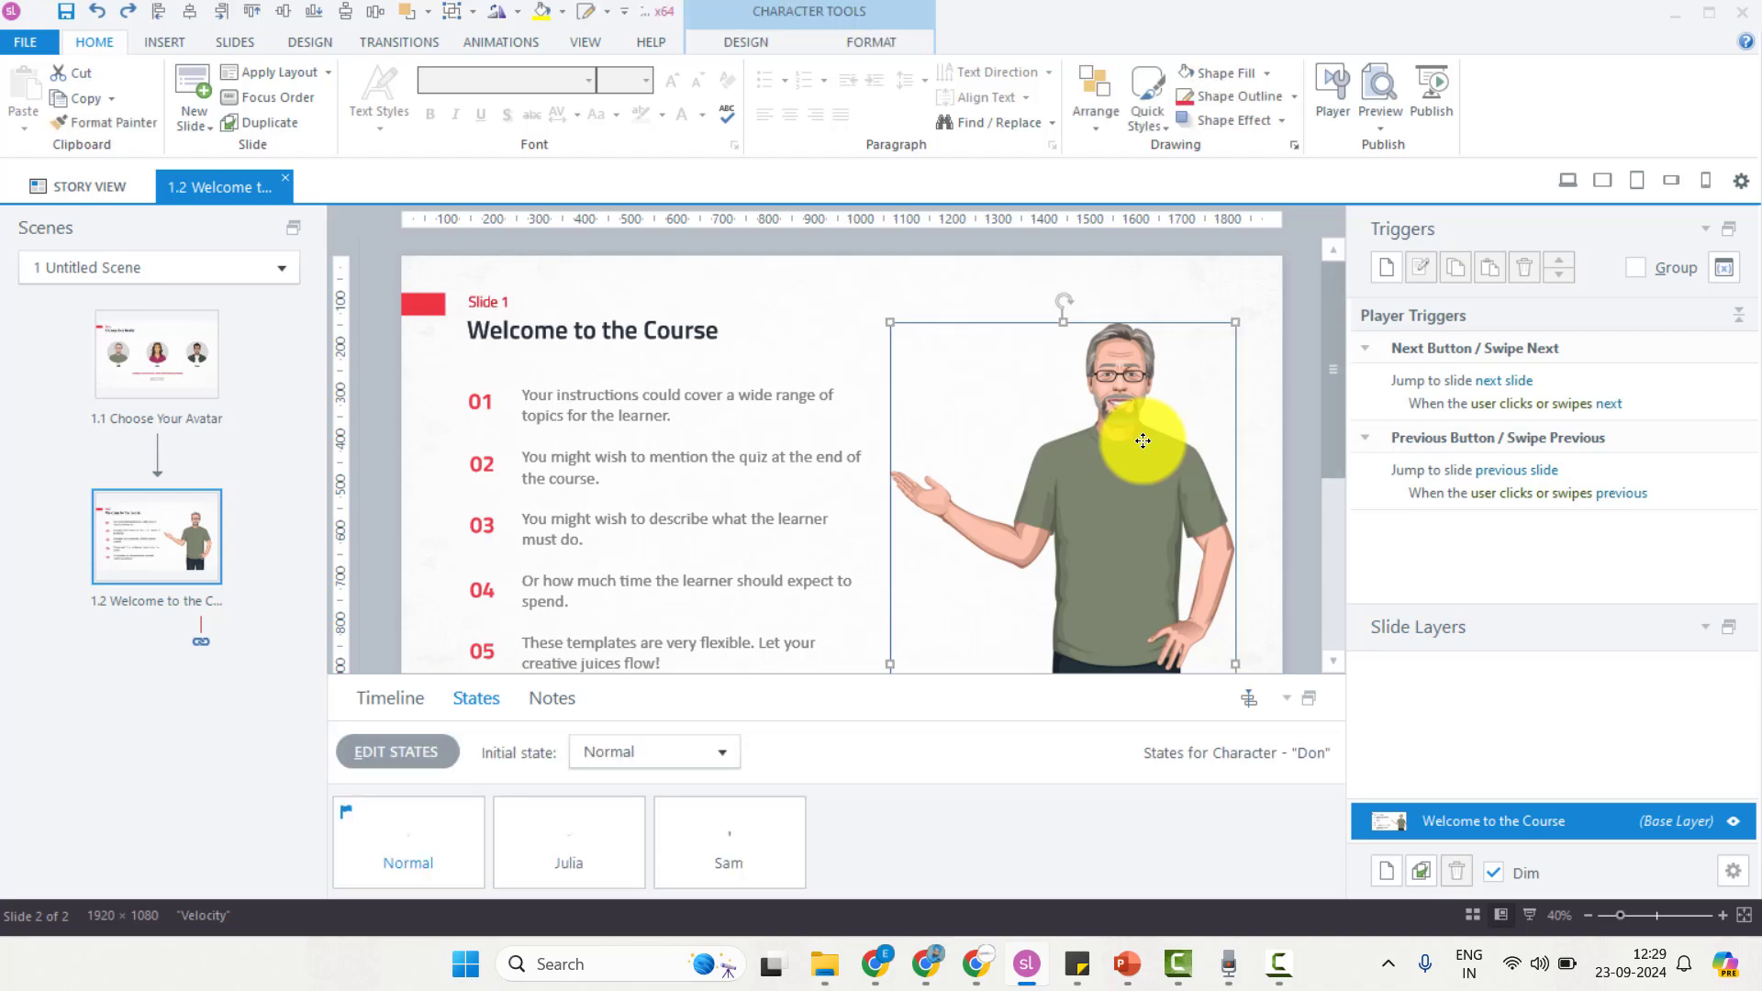
left_click(187, 39)
left_click(927, 268)
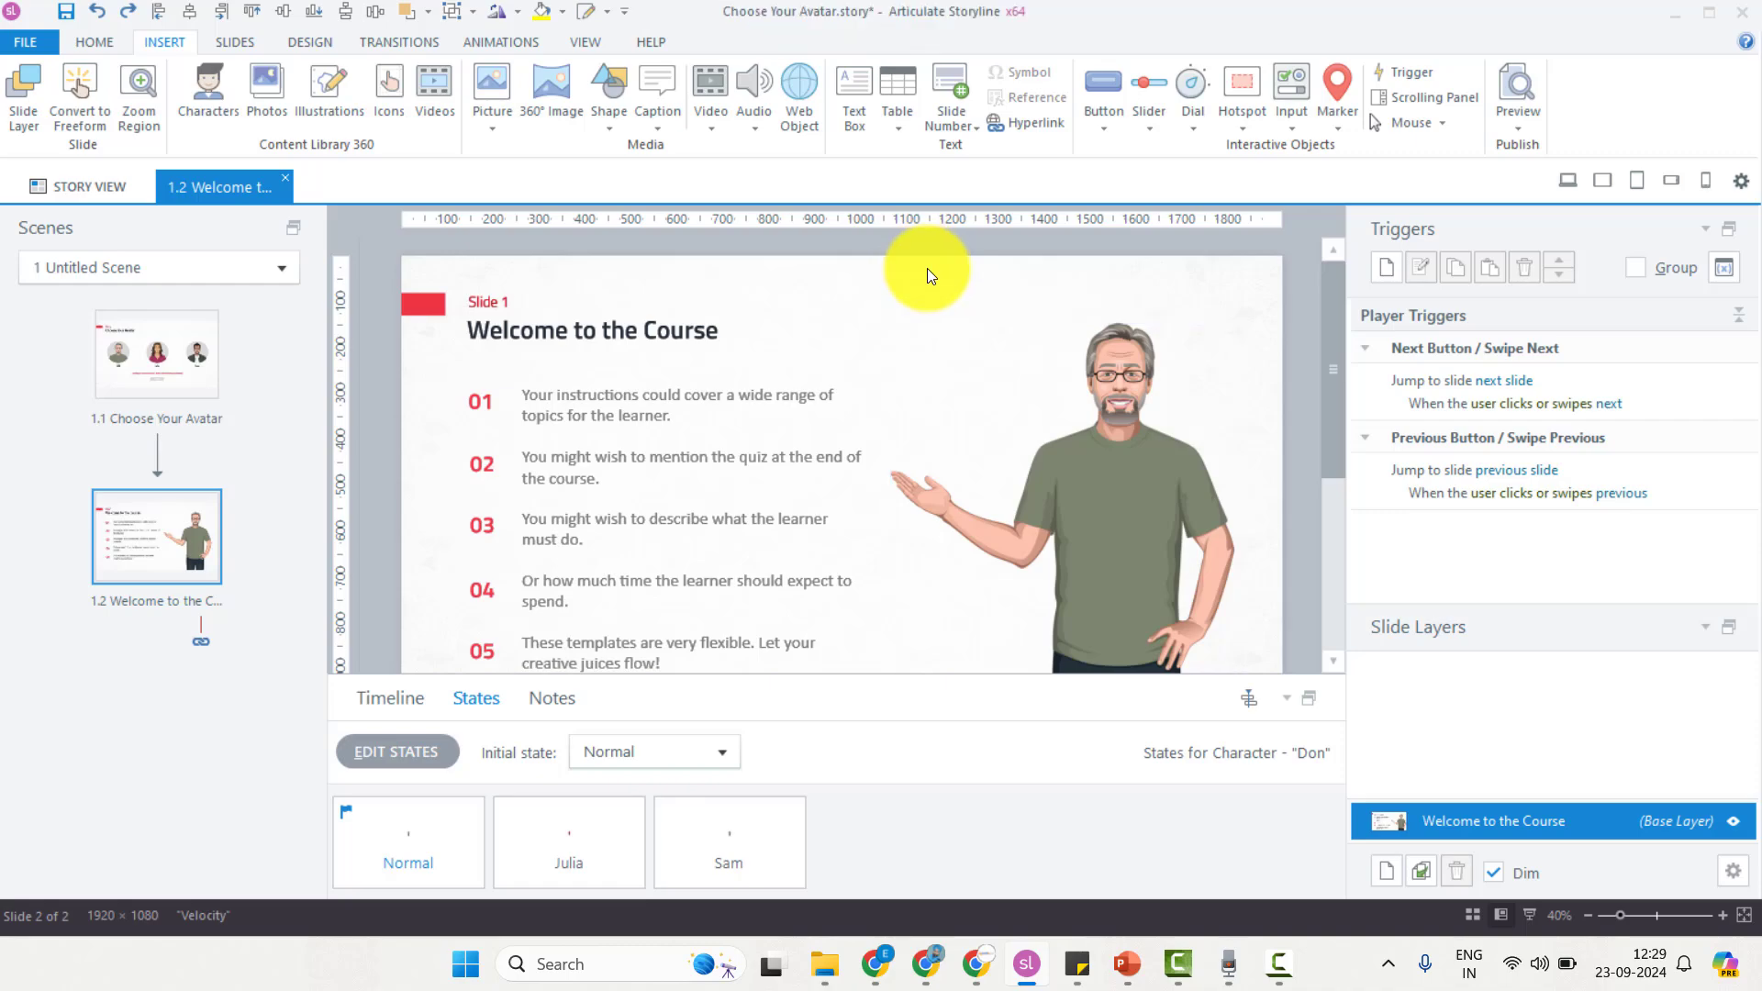
scroll(1121, 392, "down", 5)
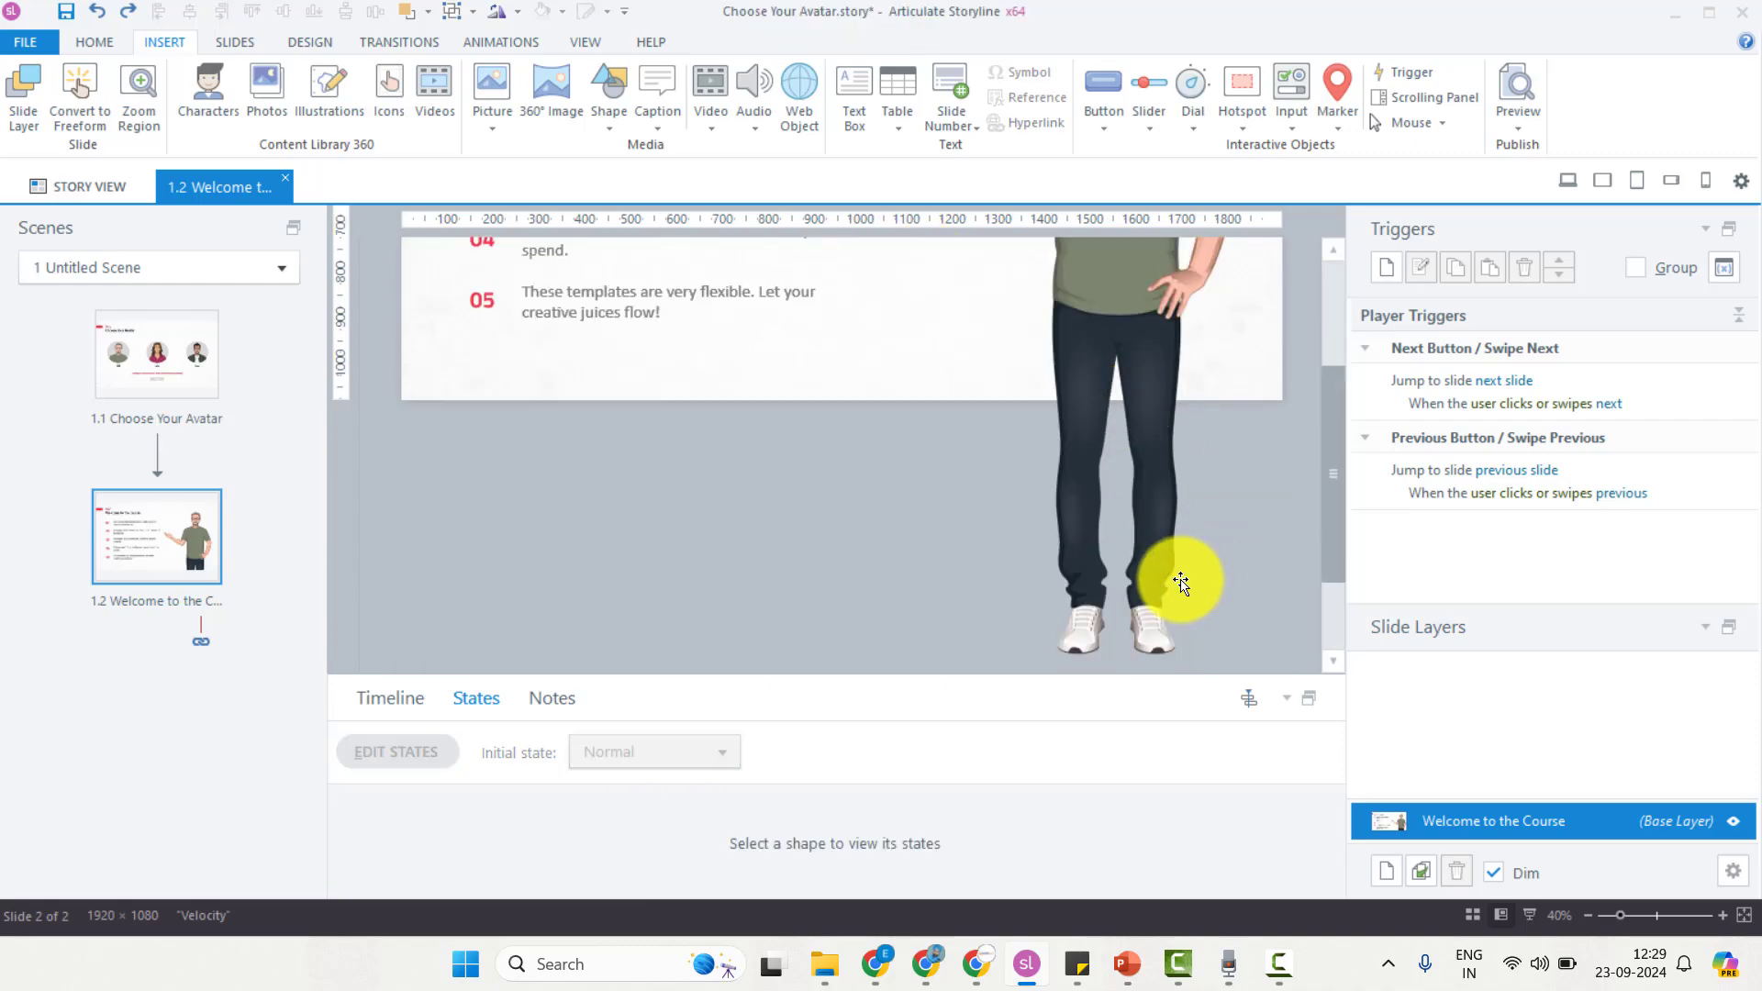
scroll(1181, 582, "up", 5)
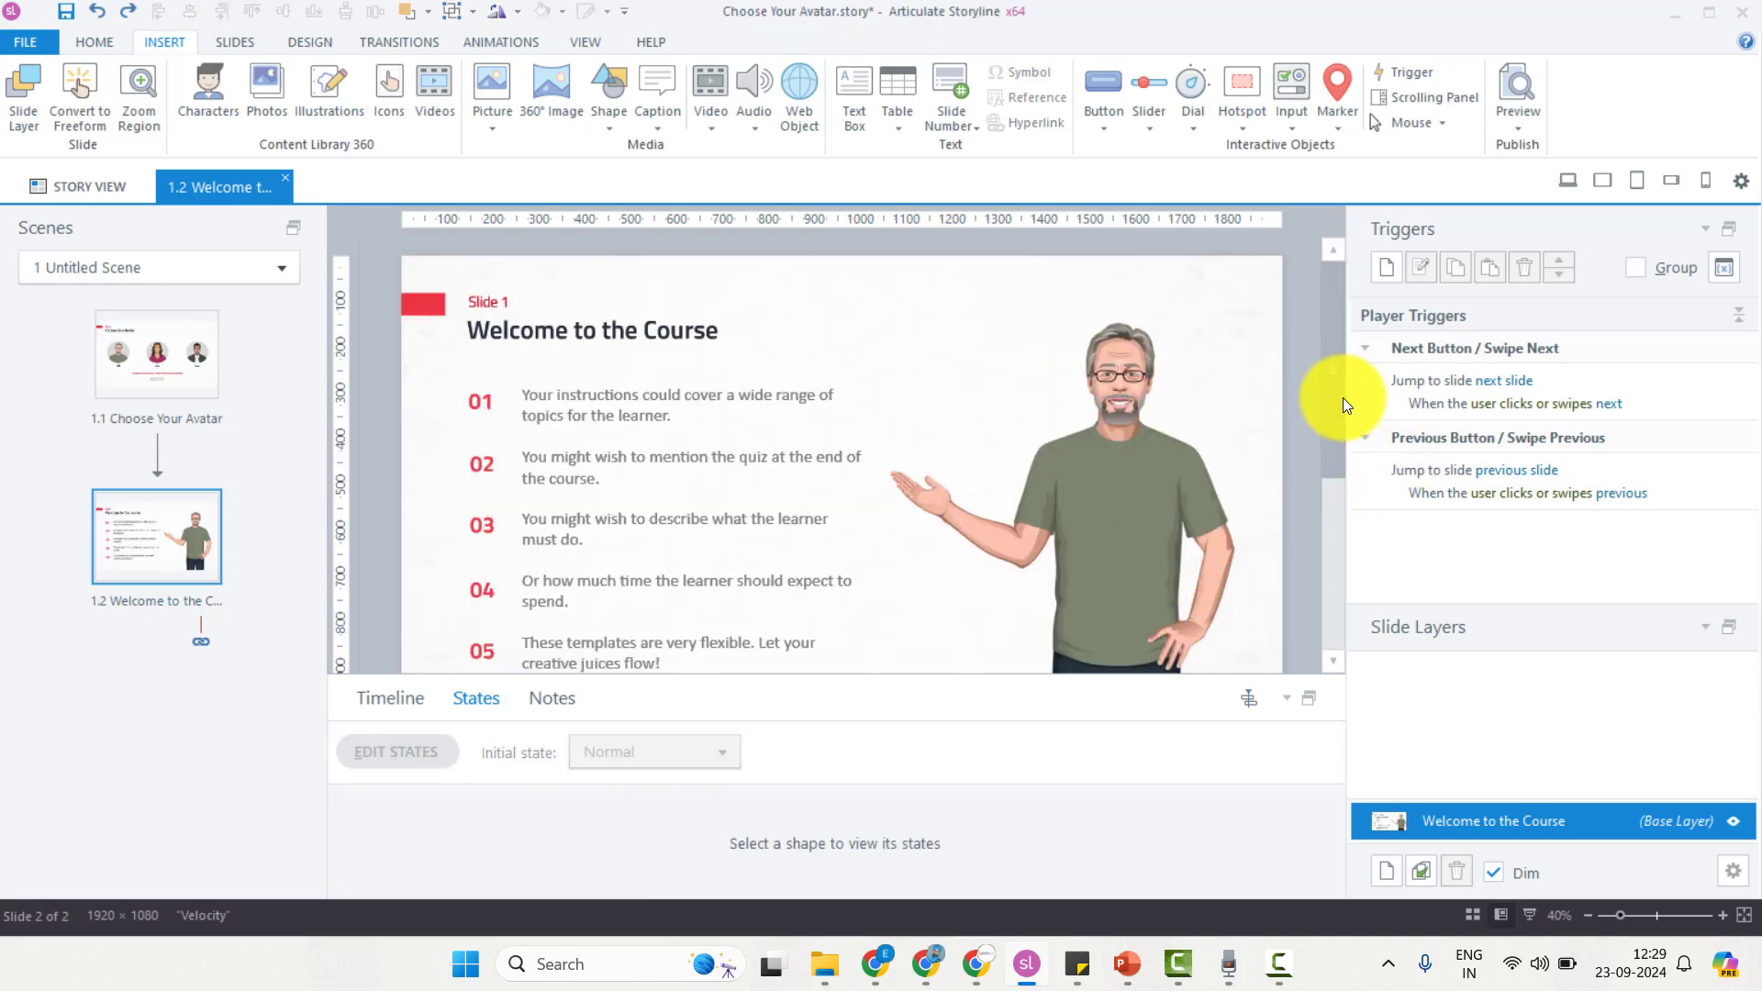
left_click_drag(1341, 398, 1323, 431)
Step: View the presenter character's Julia and Sam states, and move its Julia state ahead of Normal in the state order
left_click(1138, 440)
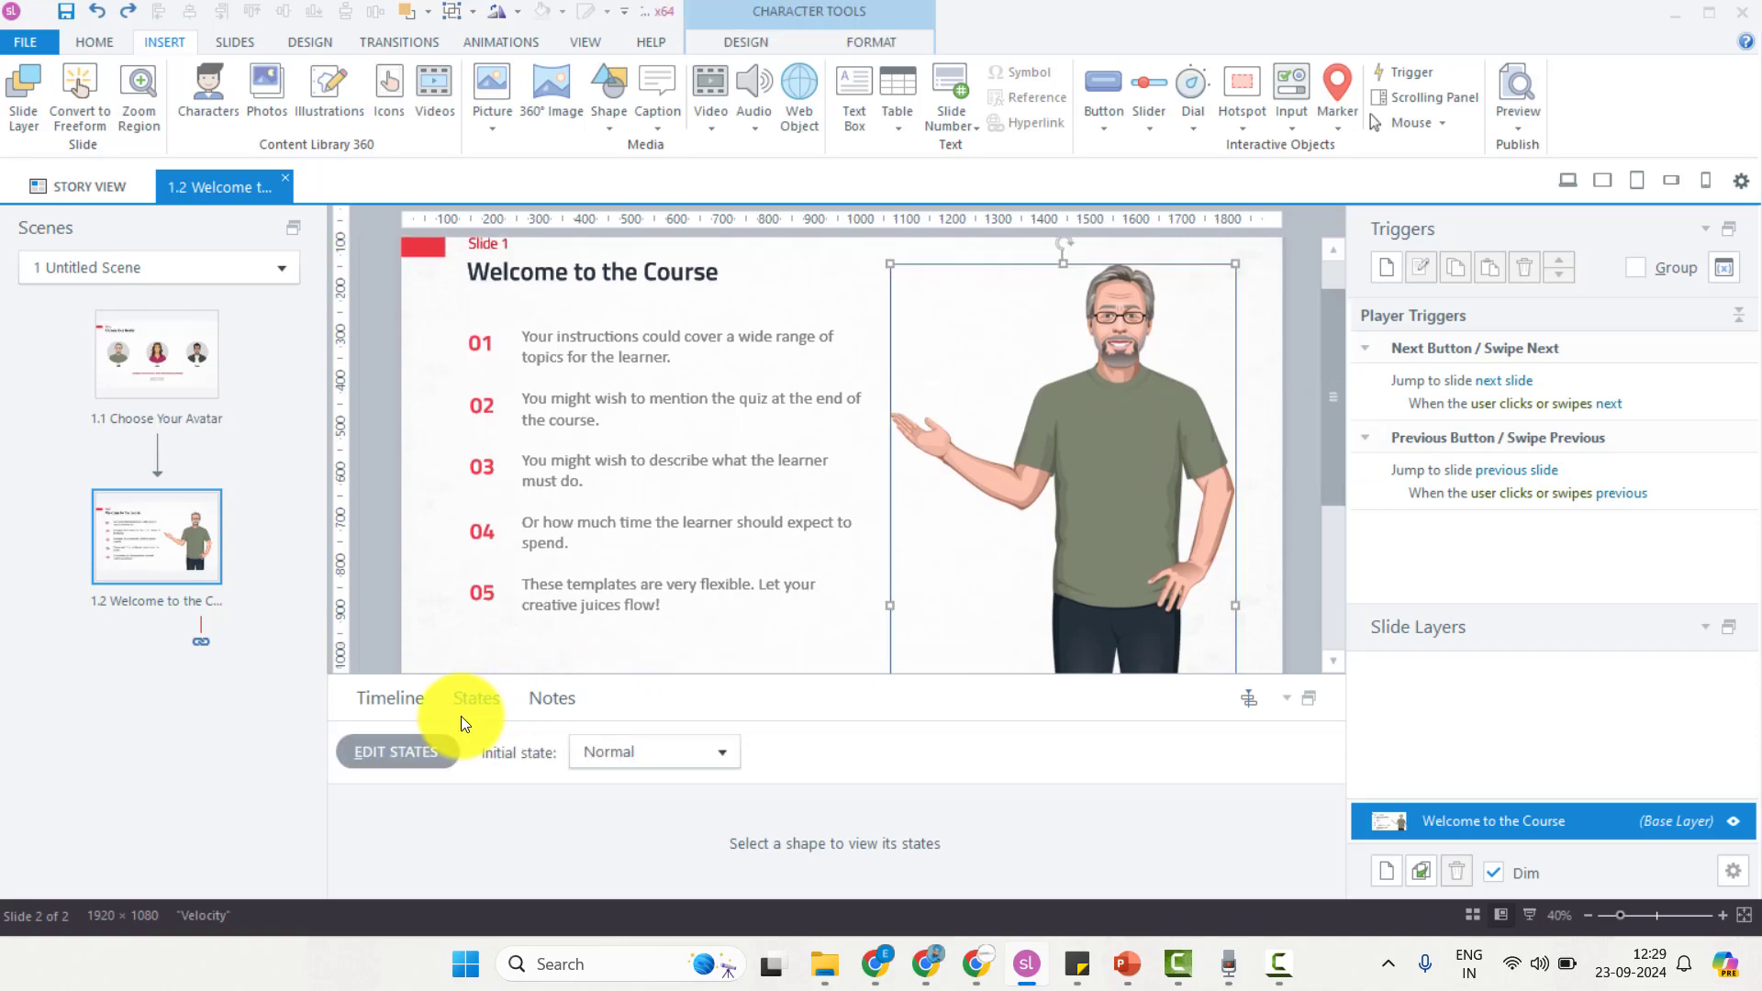
left_click(461, 721)
left_click(528, 828)
left_click(1078, 543)
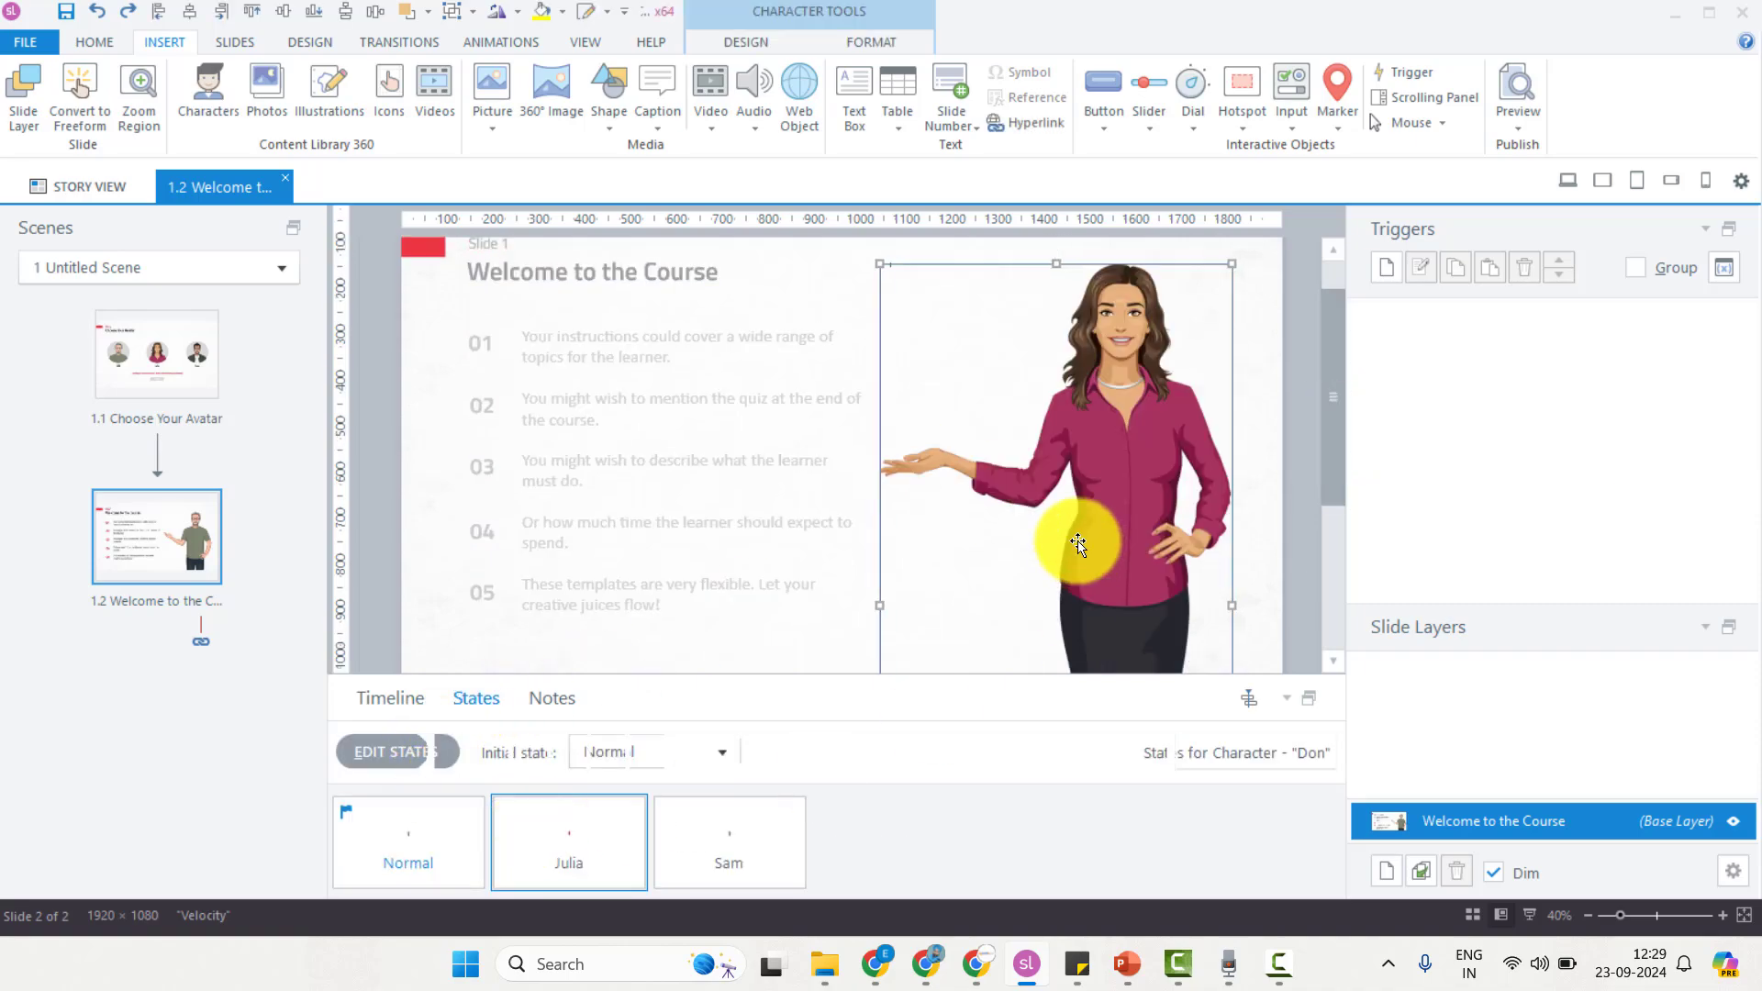
left_click(728, 862)
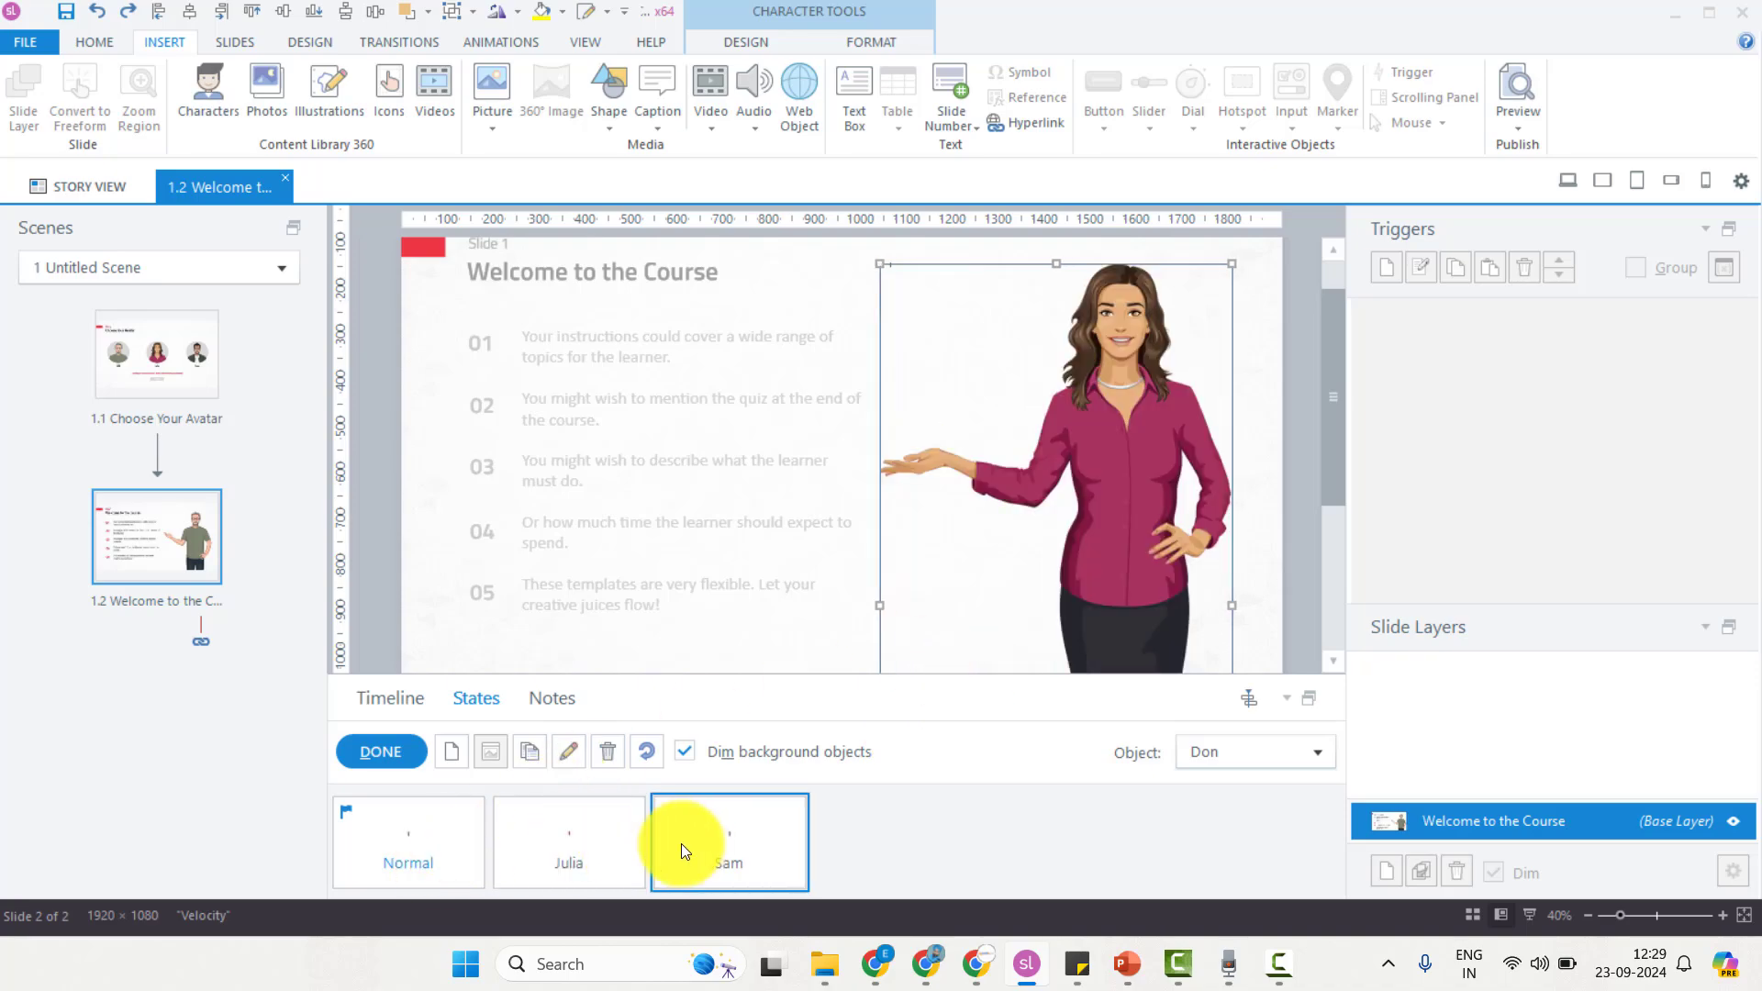
left_click_drag(542, 838, 664, 850)
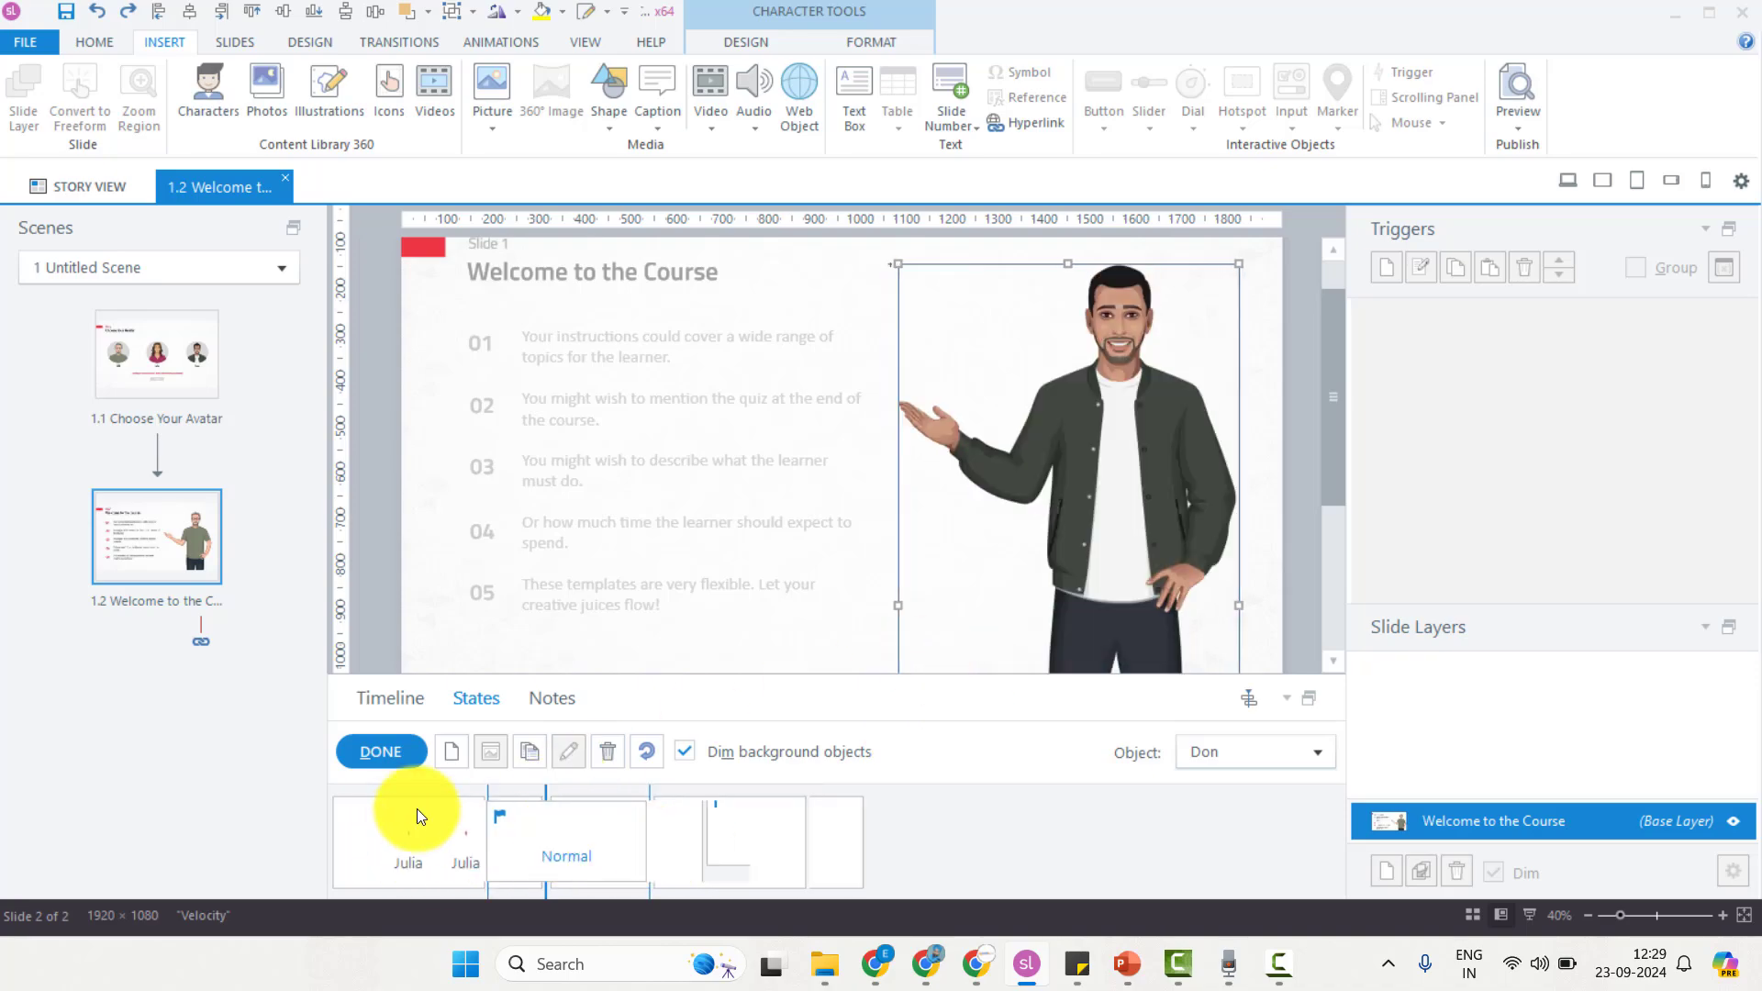
left_click(383, 762)
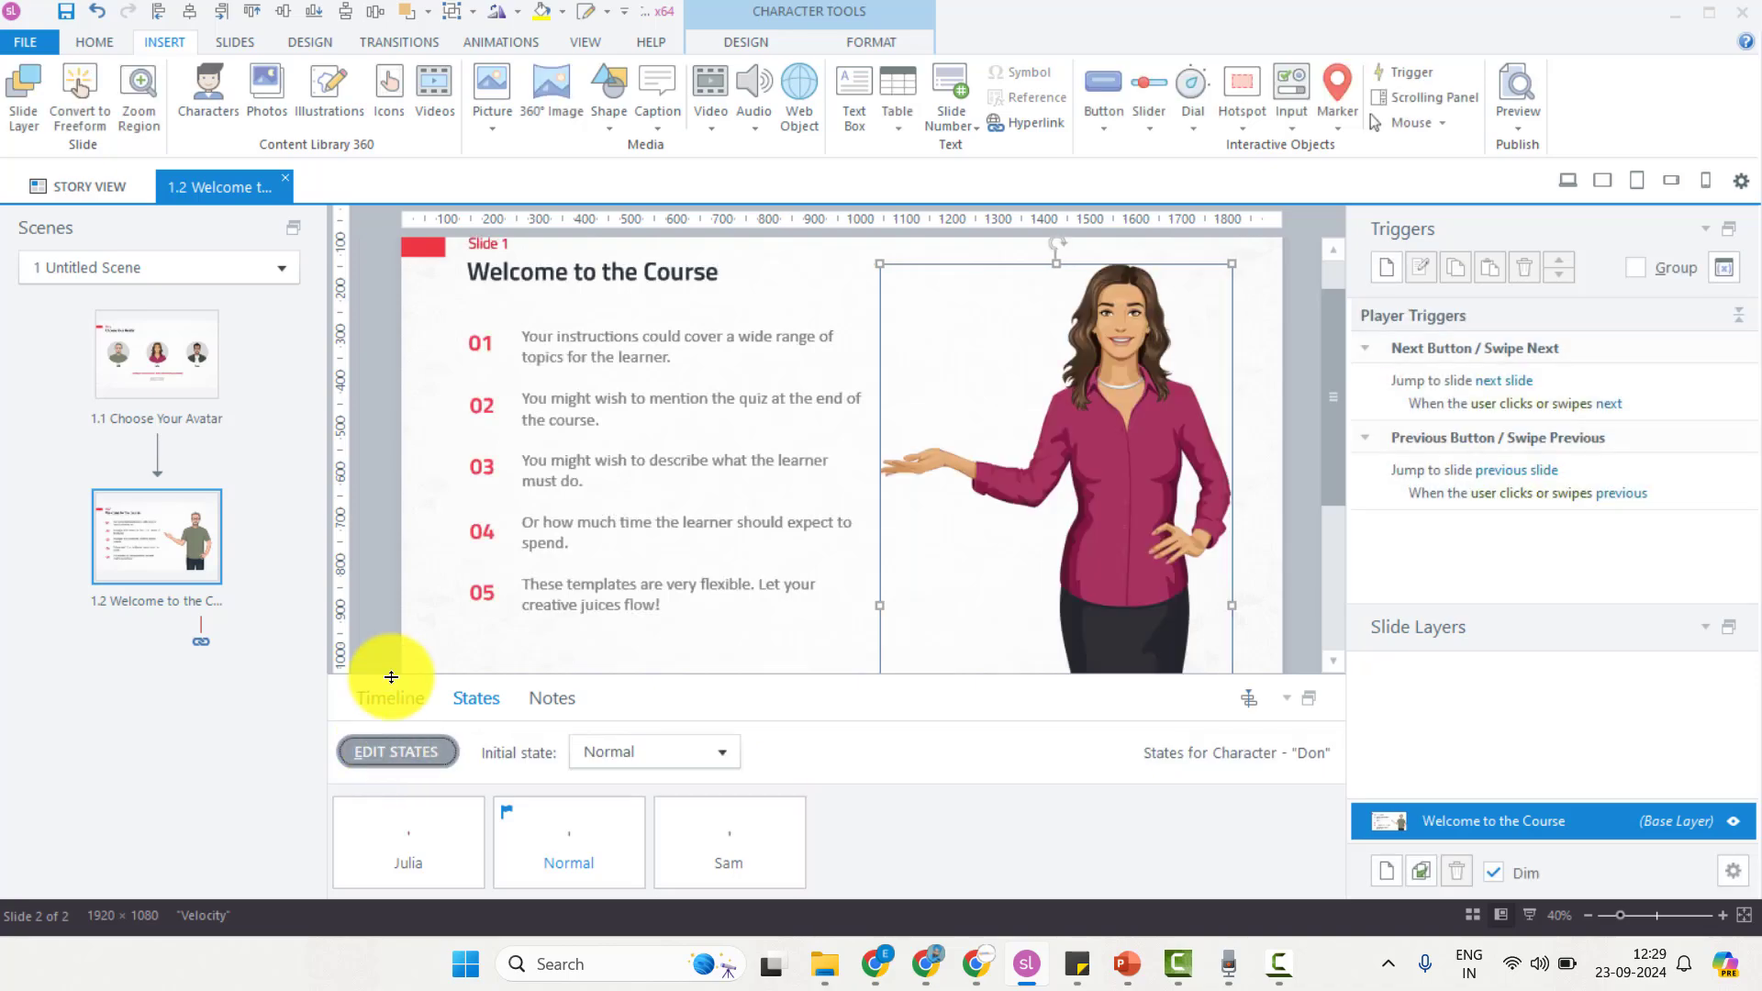
Step: On slide 1.1 Choose Your Avatar, start a trigger for the BOB avatar that changes the Start button's state to Normal
left_click(172, 385)
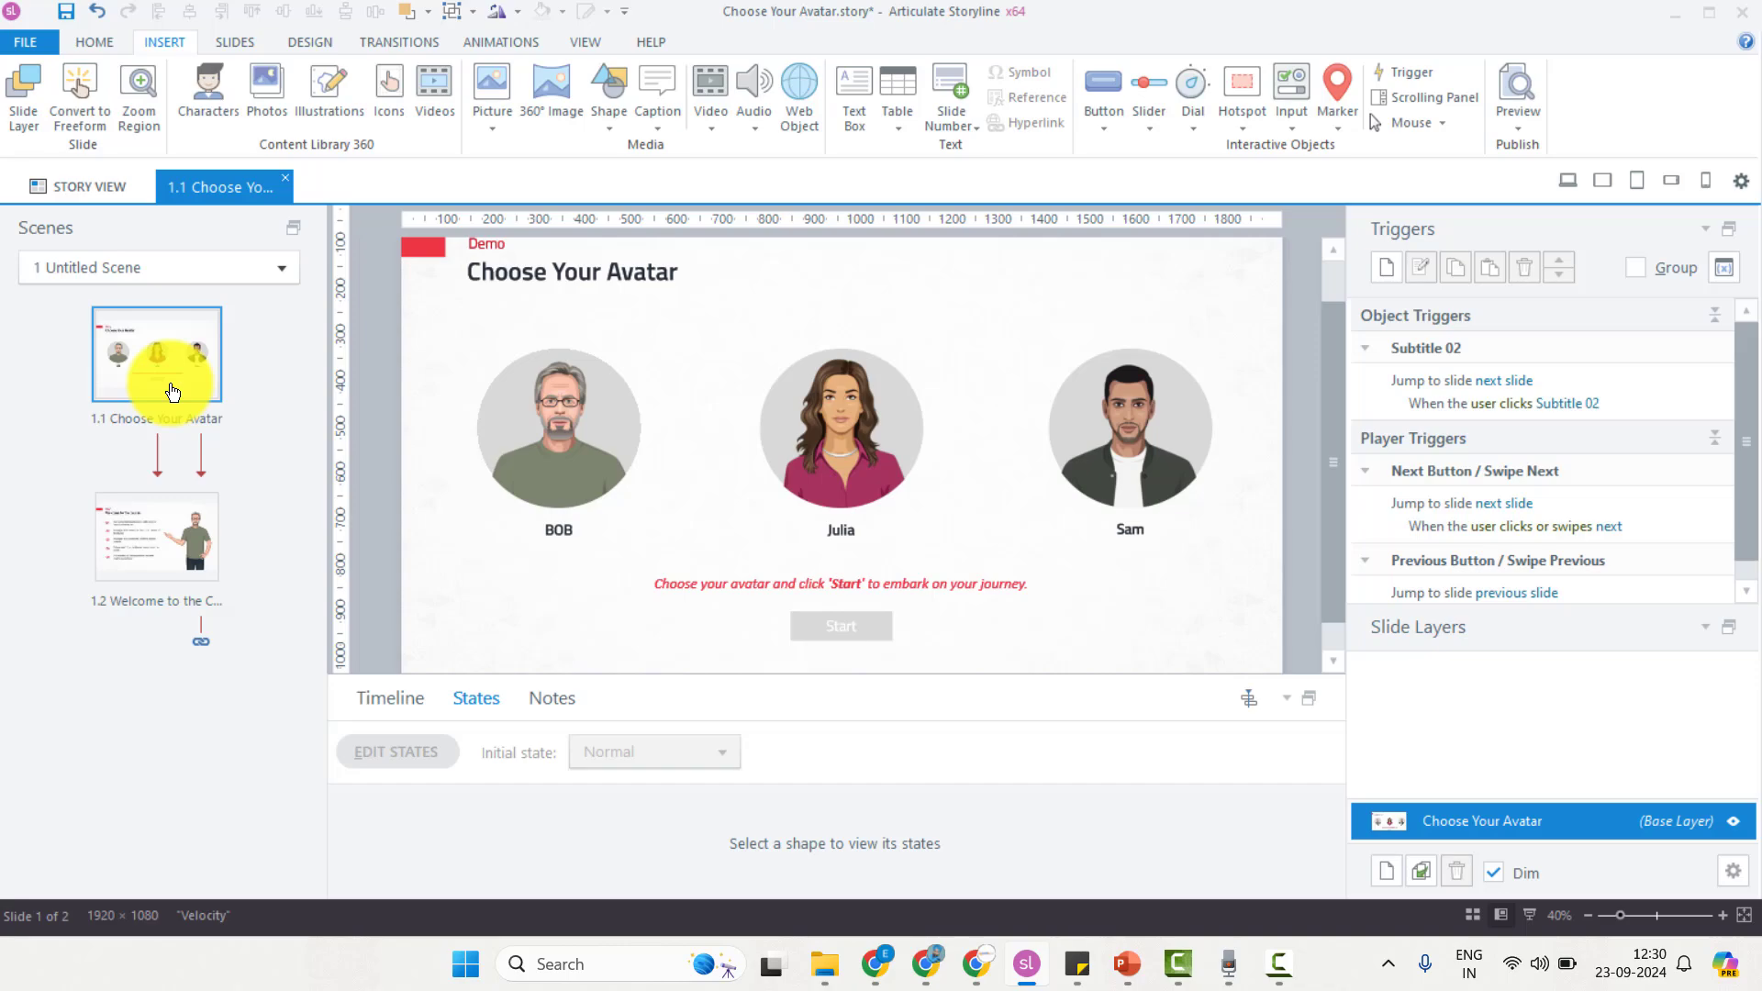
left_click(535, 430)
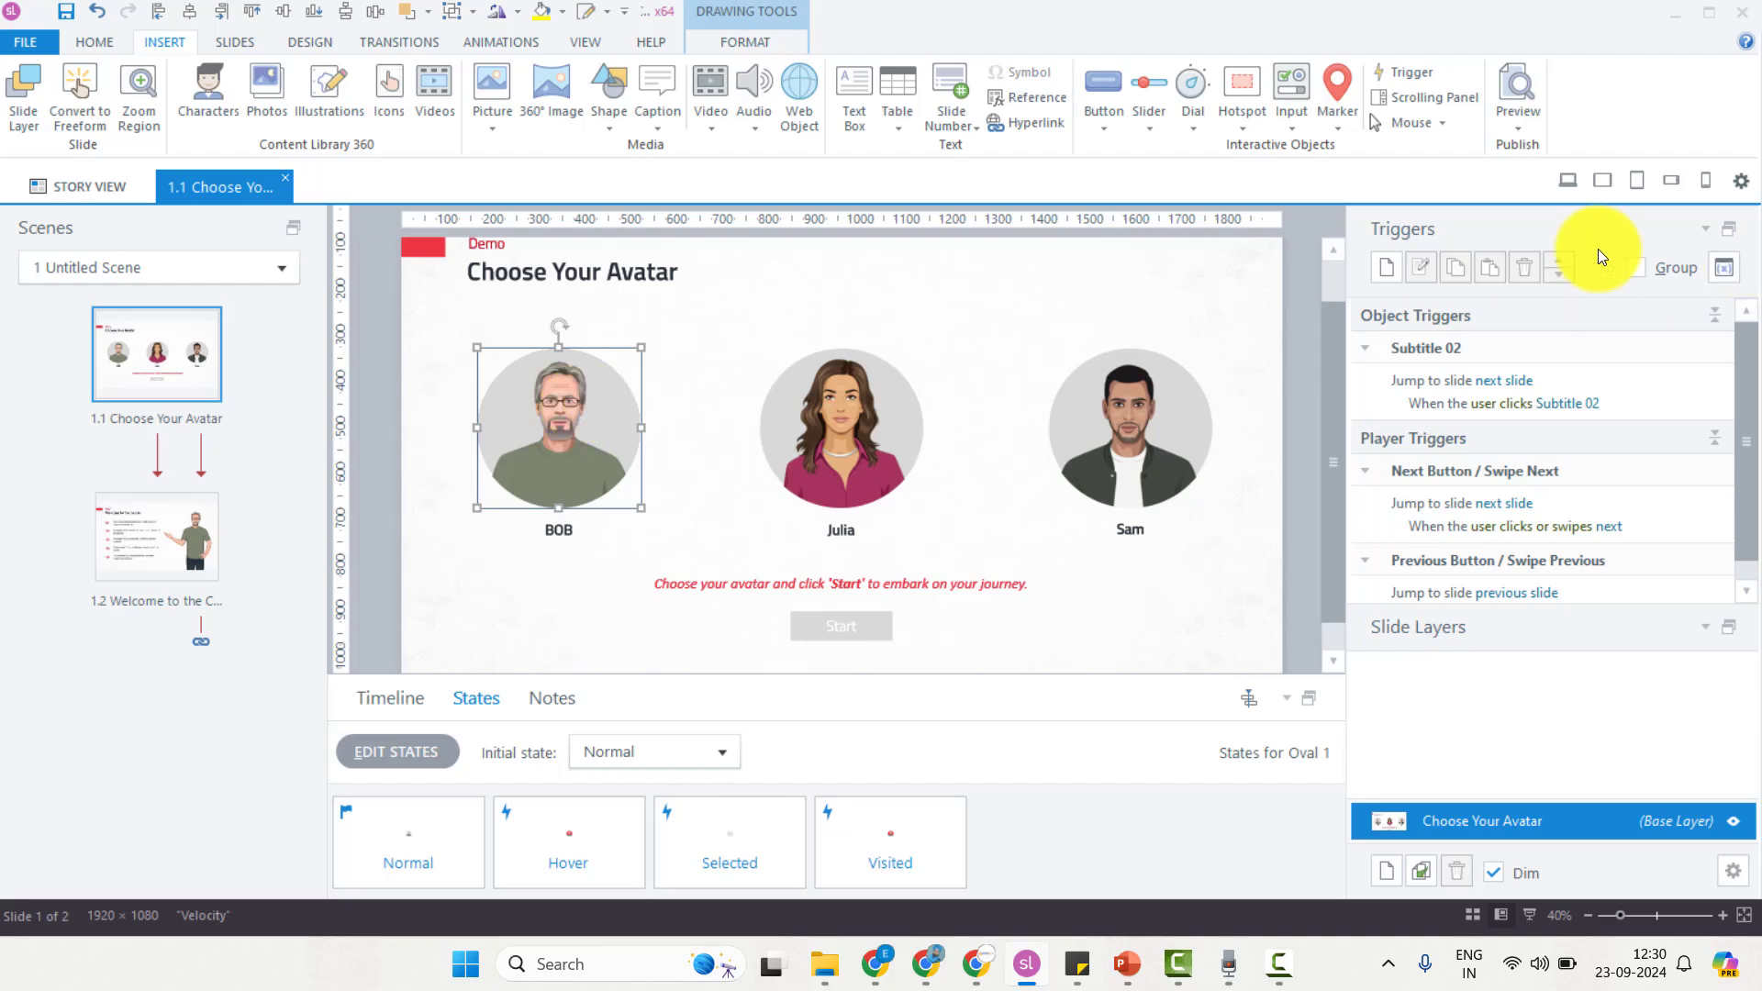
left_click(1382, 274)
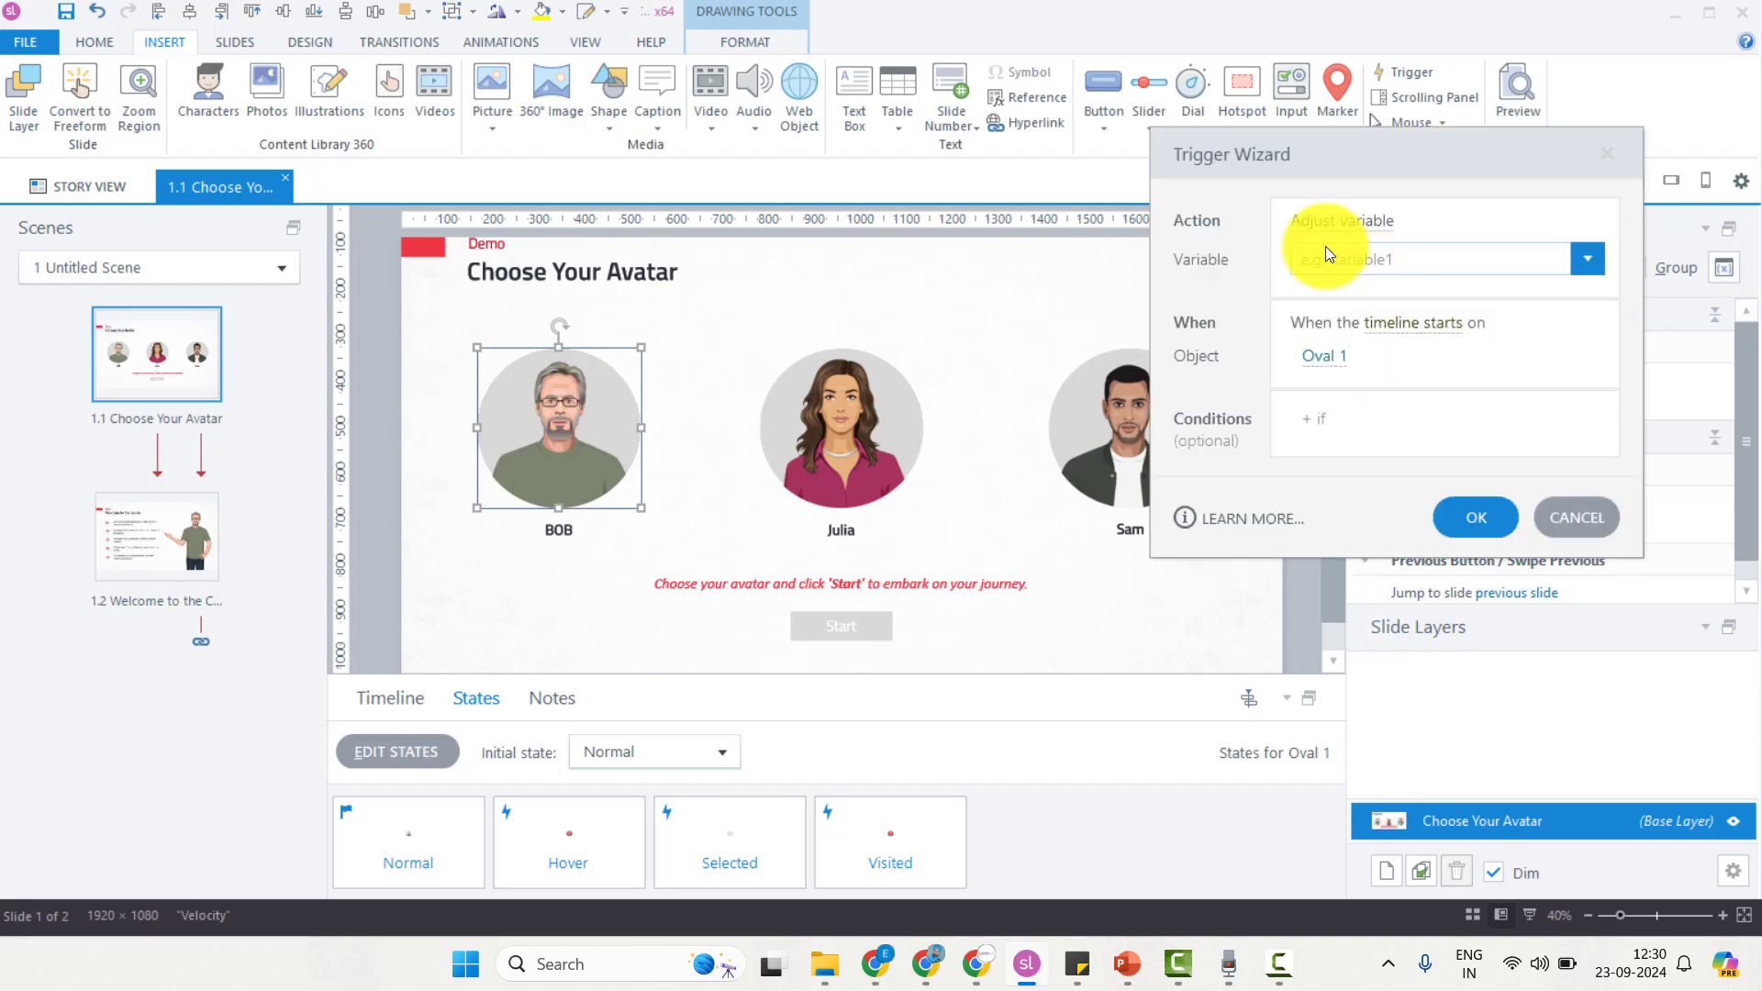
left_click(1355, 222)
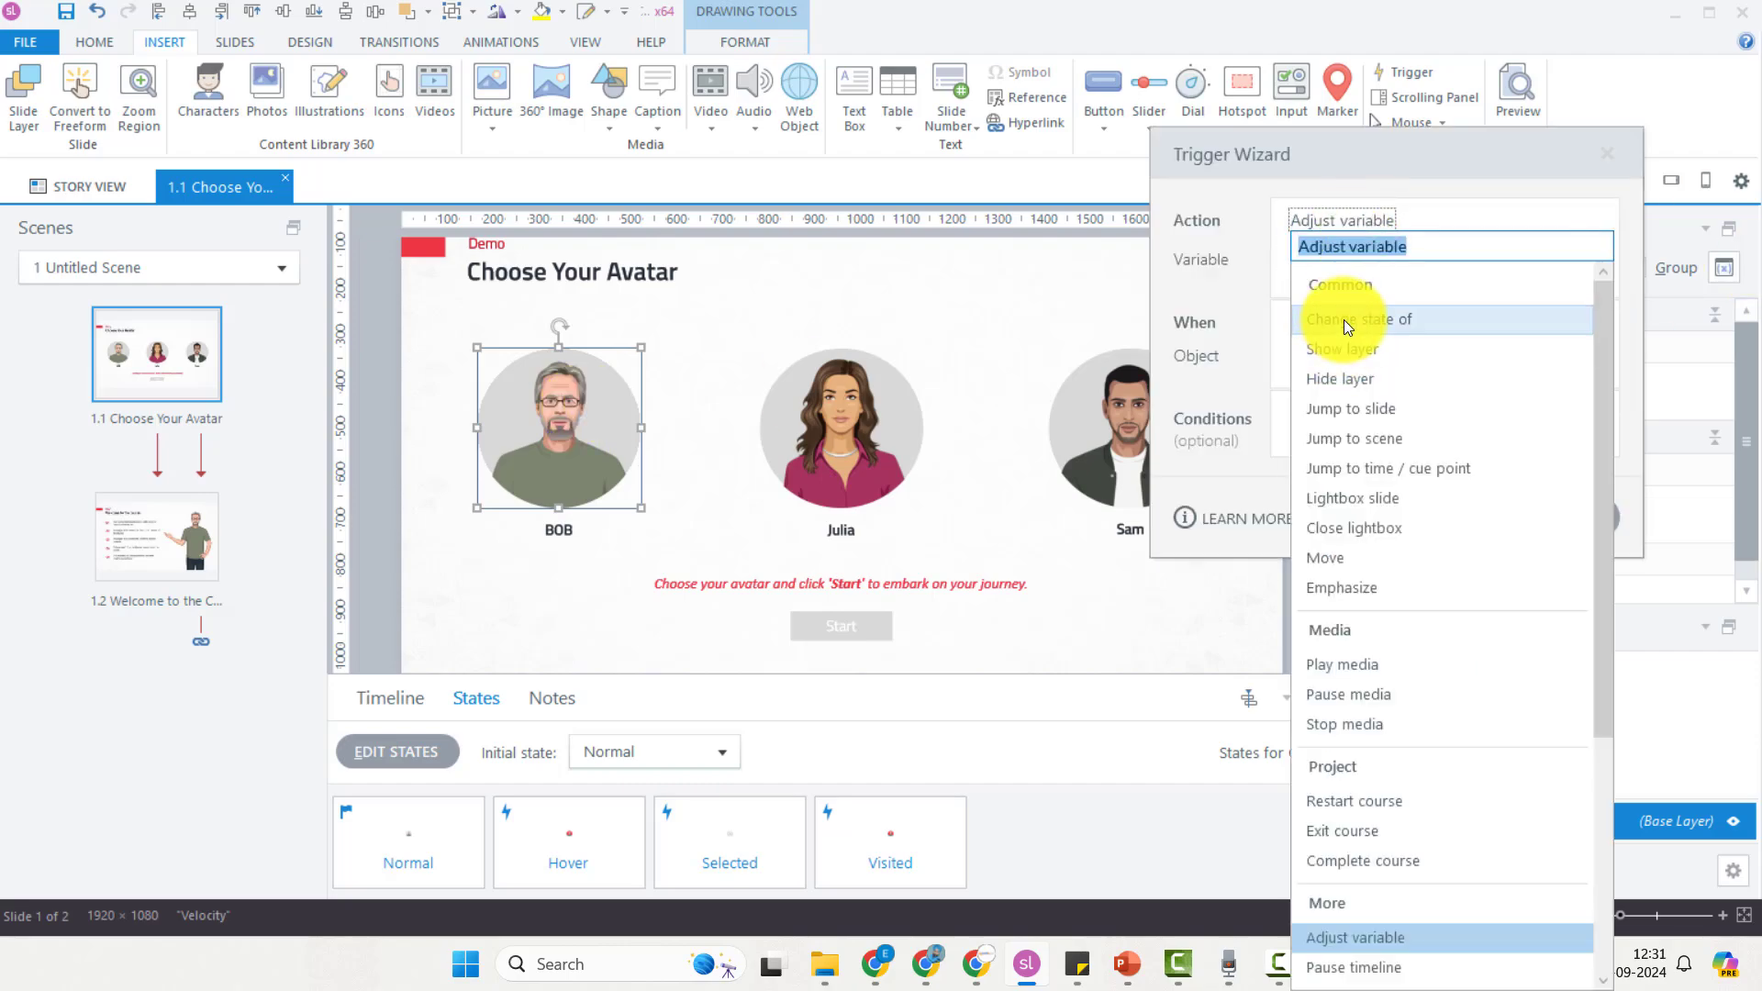
left_click(1343, 319)
left_click(1324, 255)
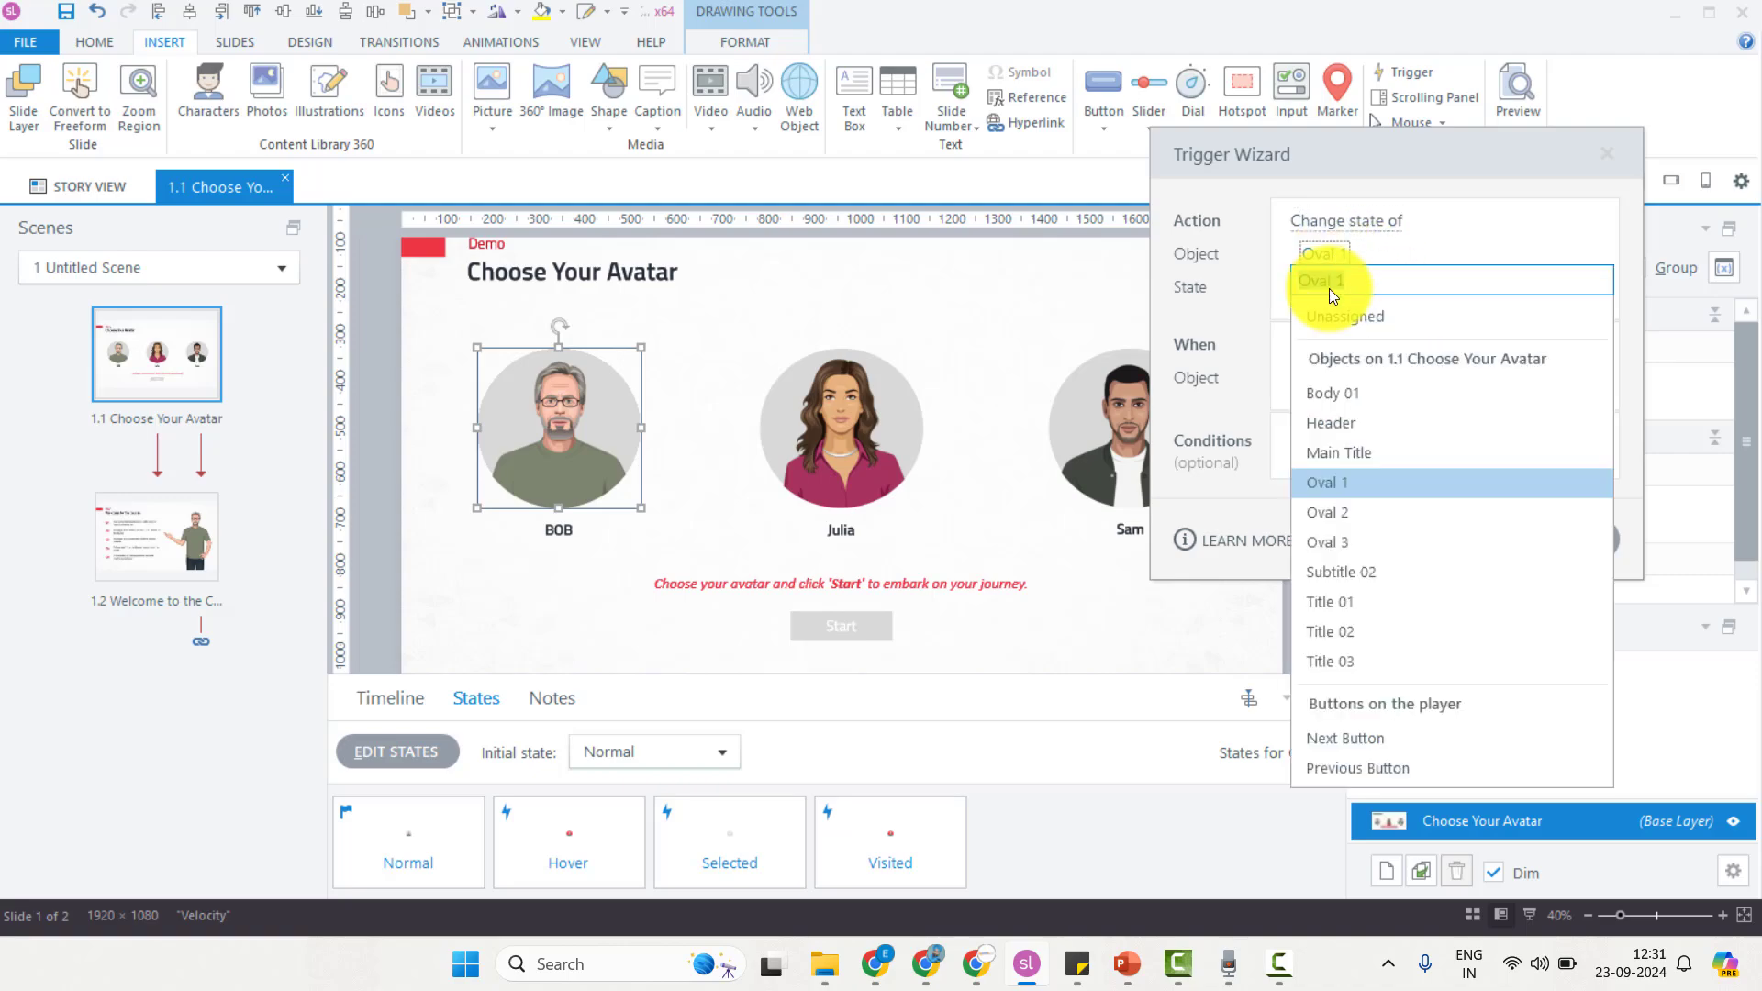
left_click(1341, 572)
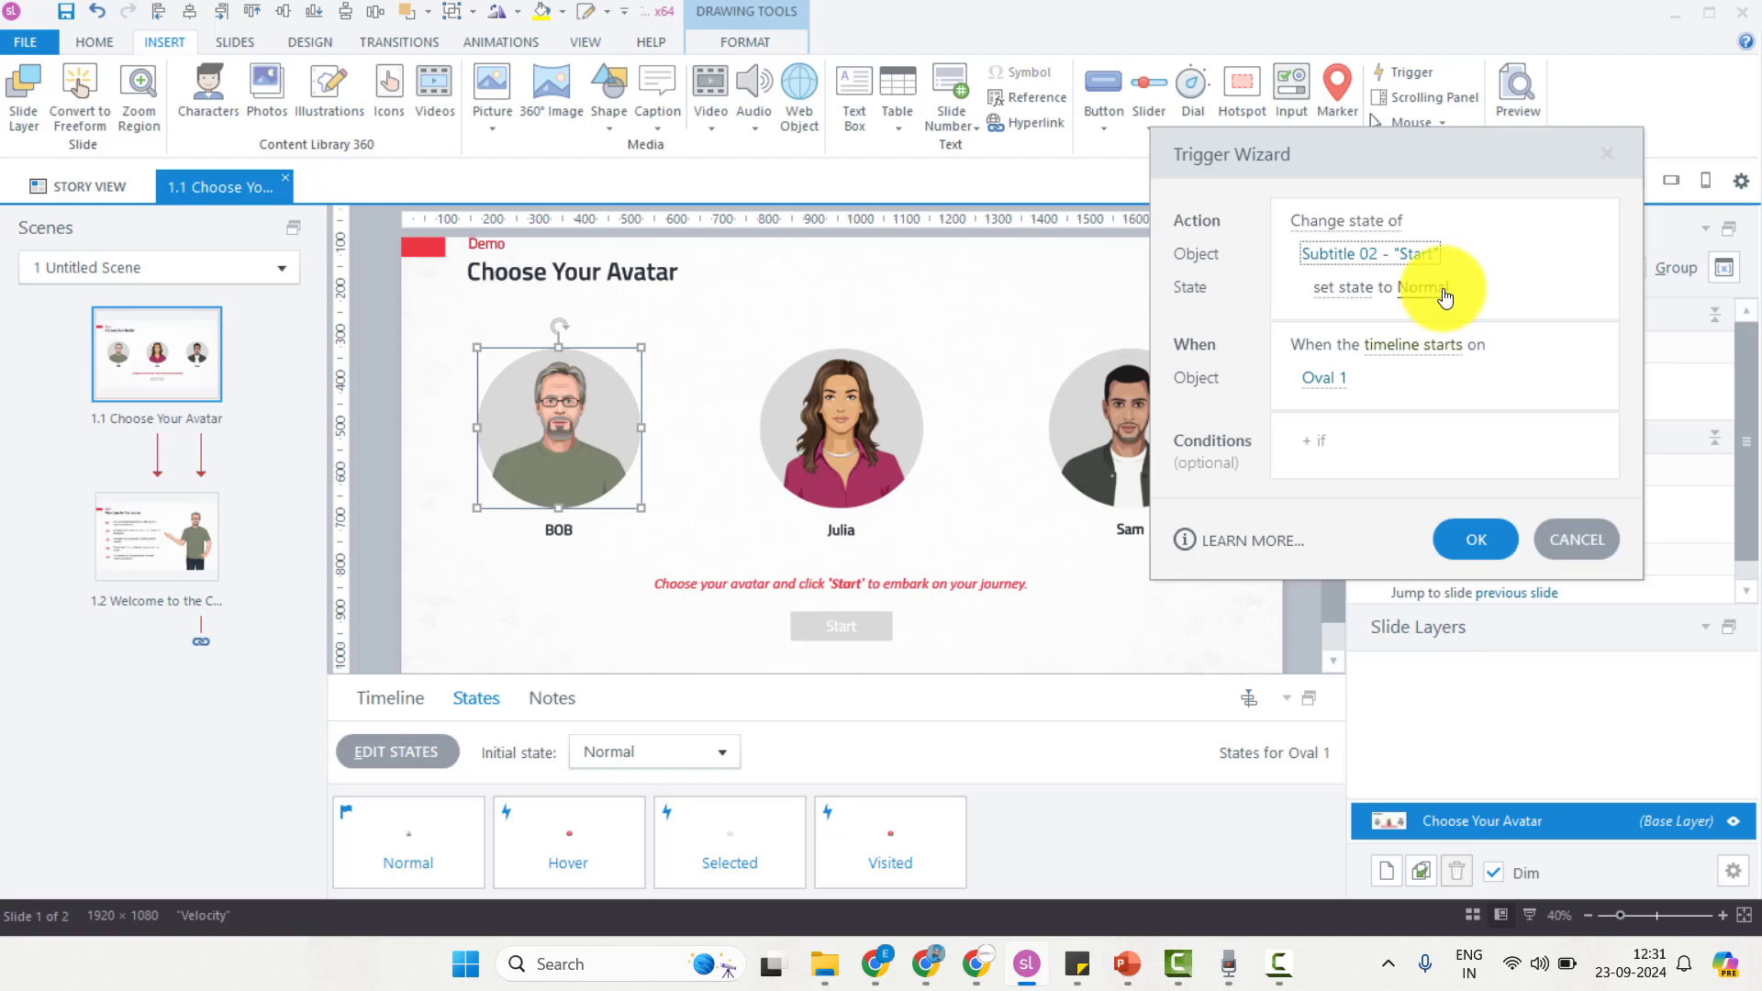
Step: Make the trigger fire when the state of at least one of Oval 1, Oval 2 and Oval 3 is Visited, and save it
left_click(1439, 357)
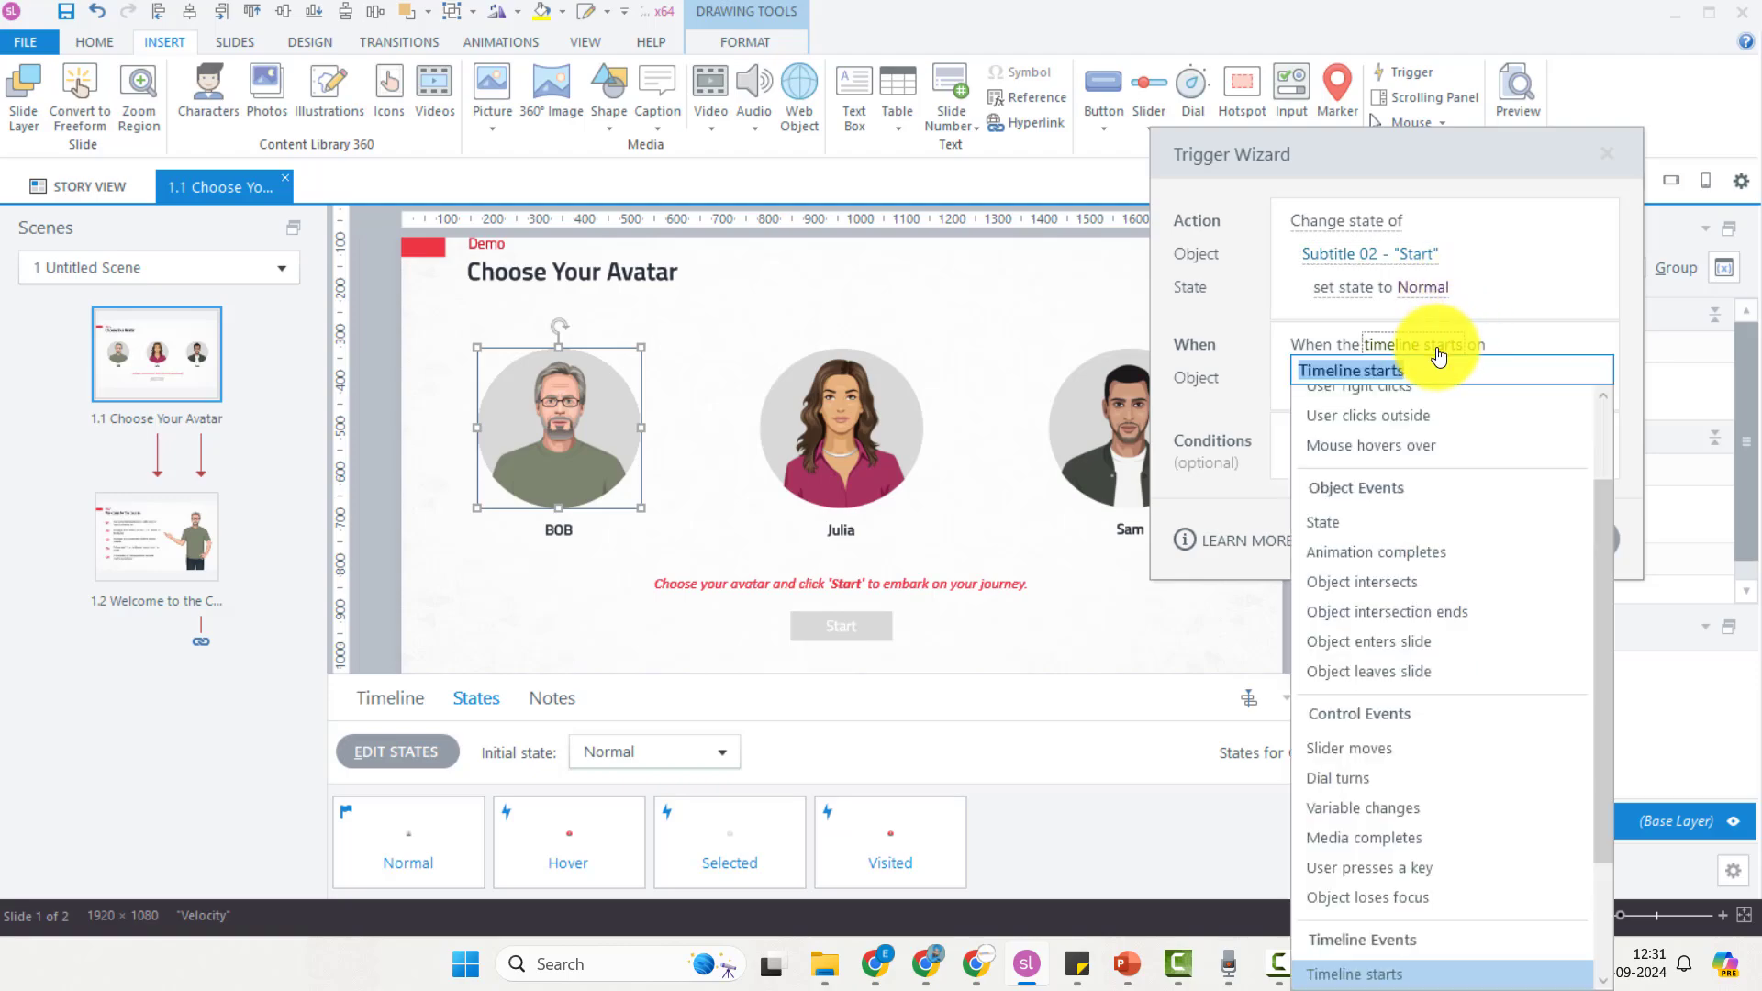
left_click(1406, 522)
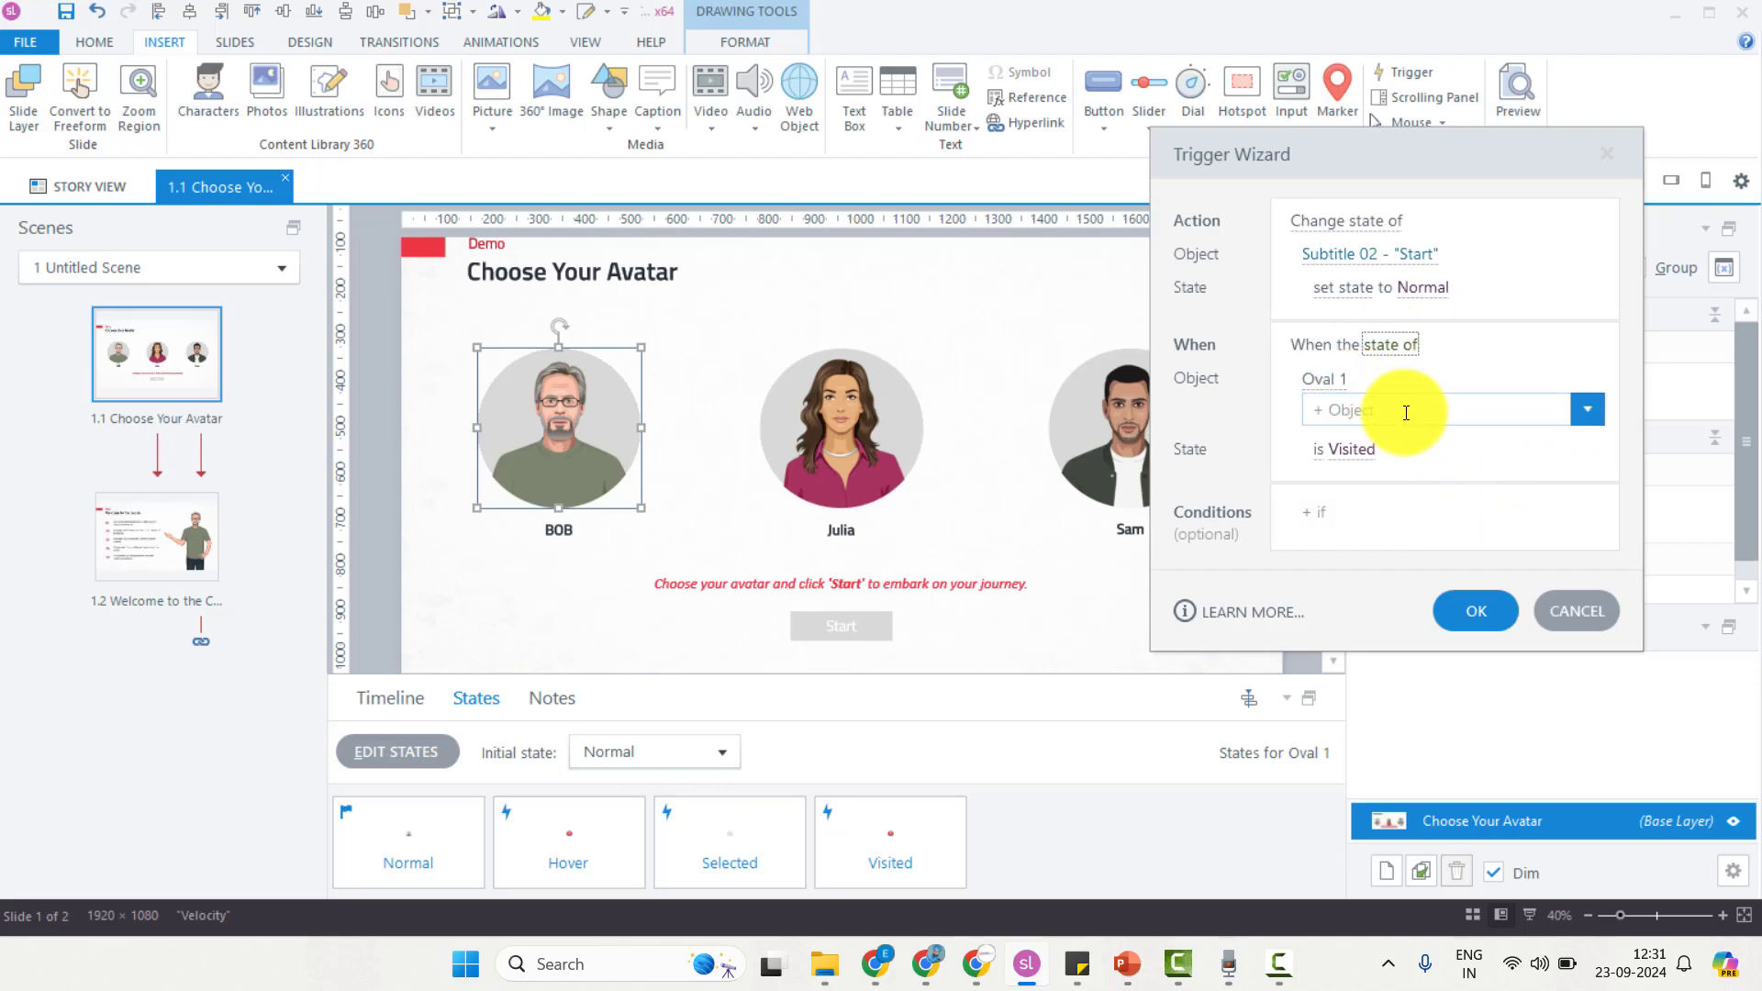
left_click(1328, 388)
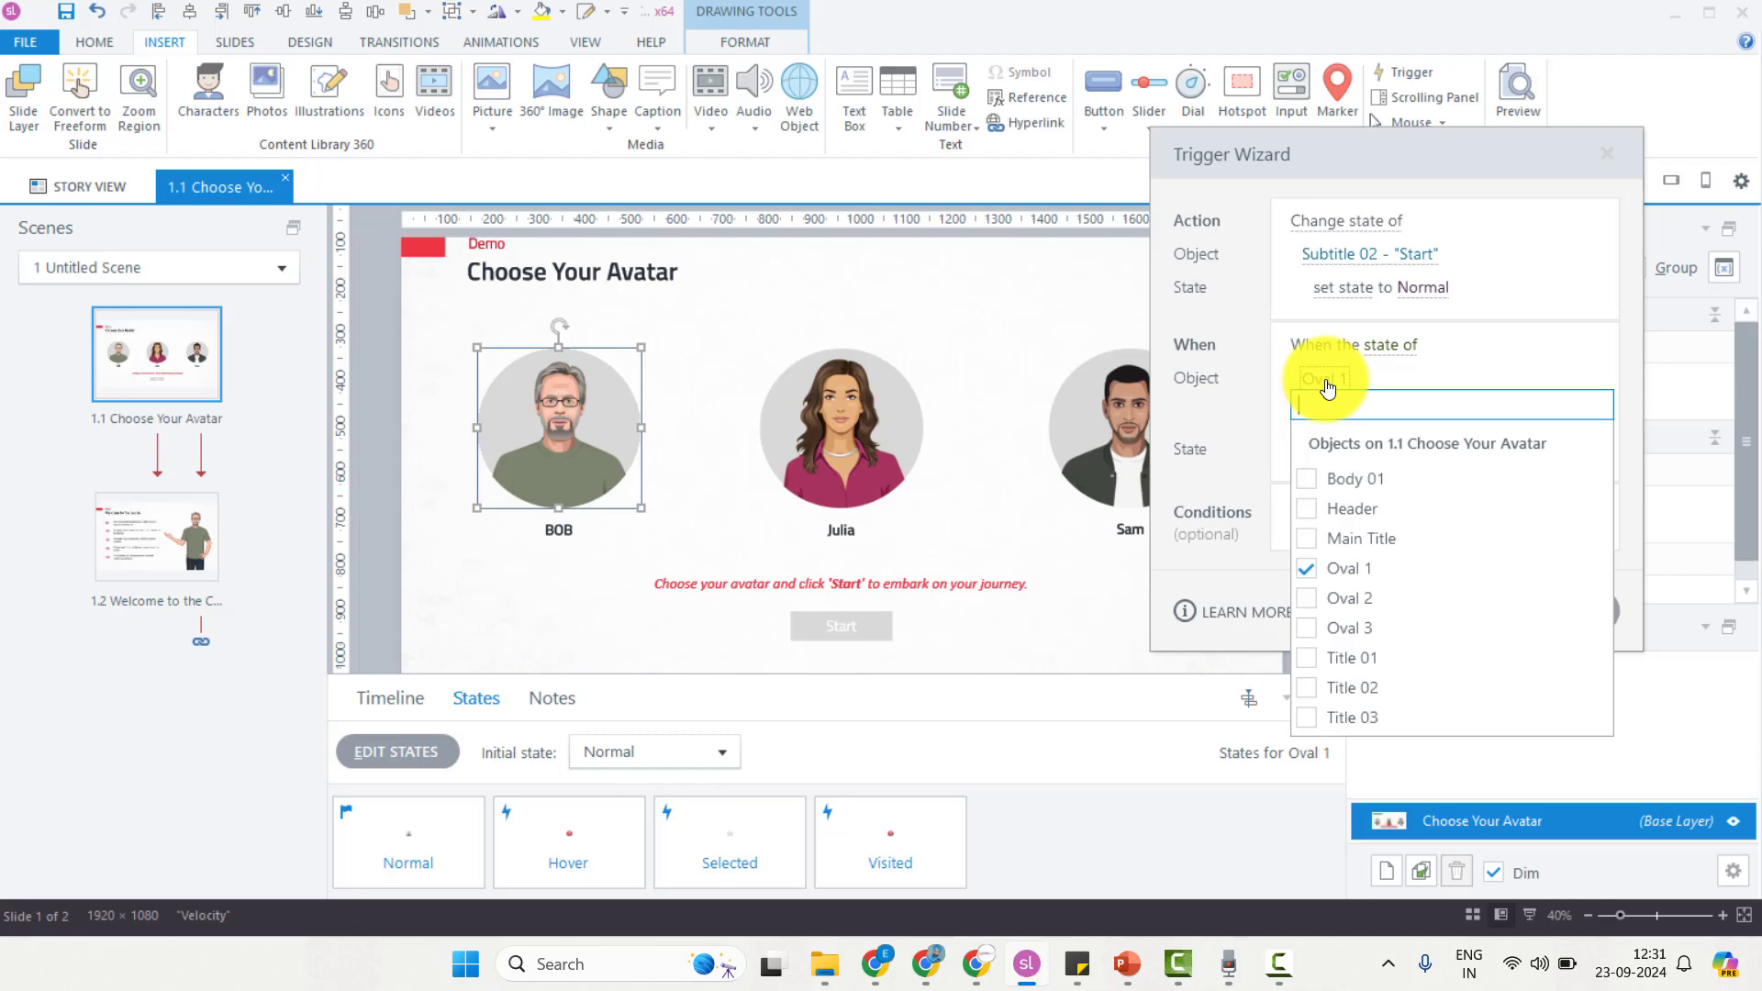
left_click(1306, 627)
left_click(1496, 330)
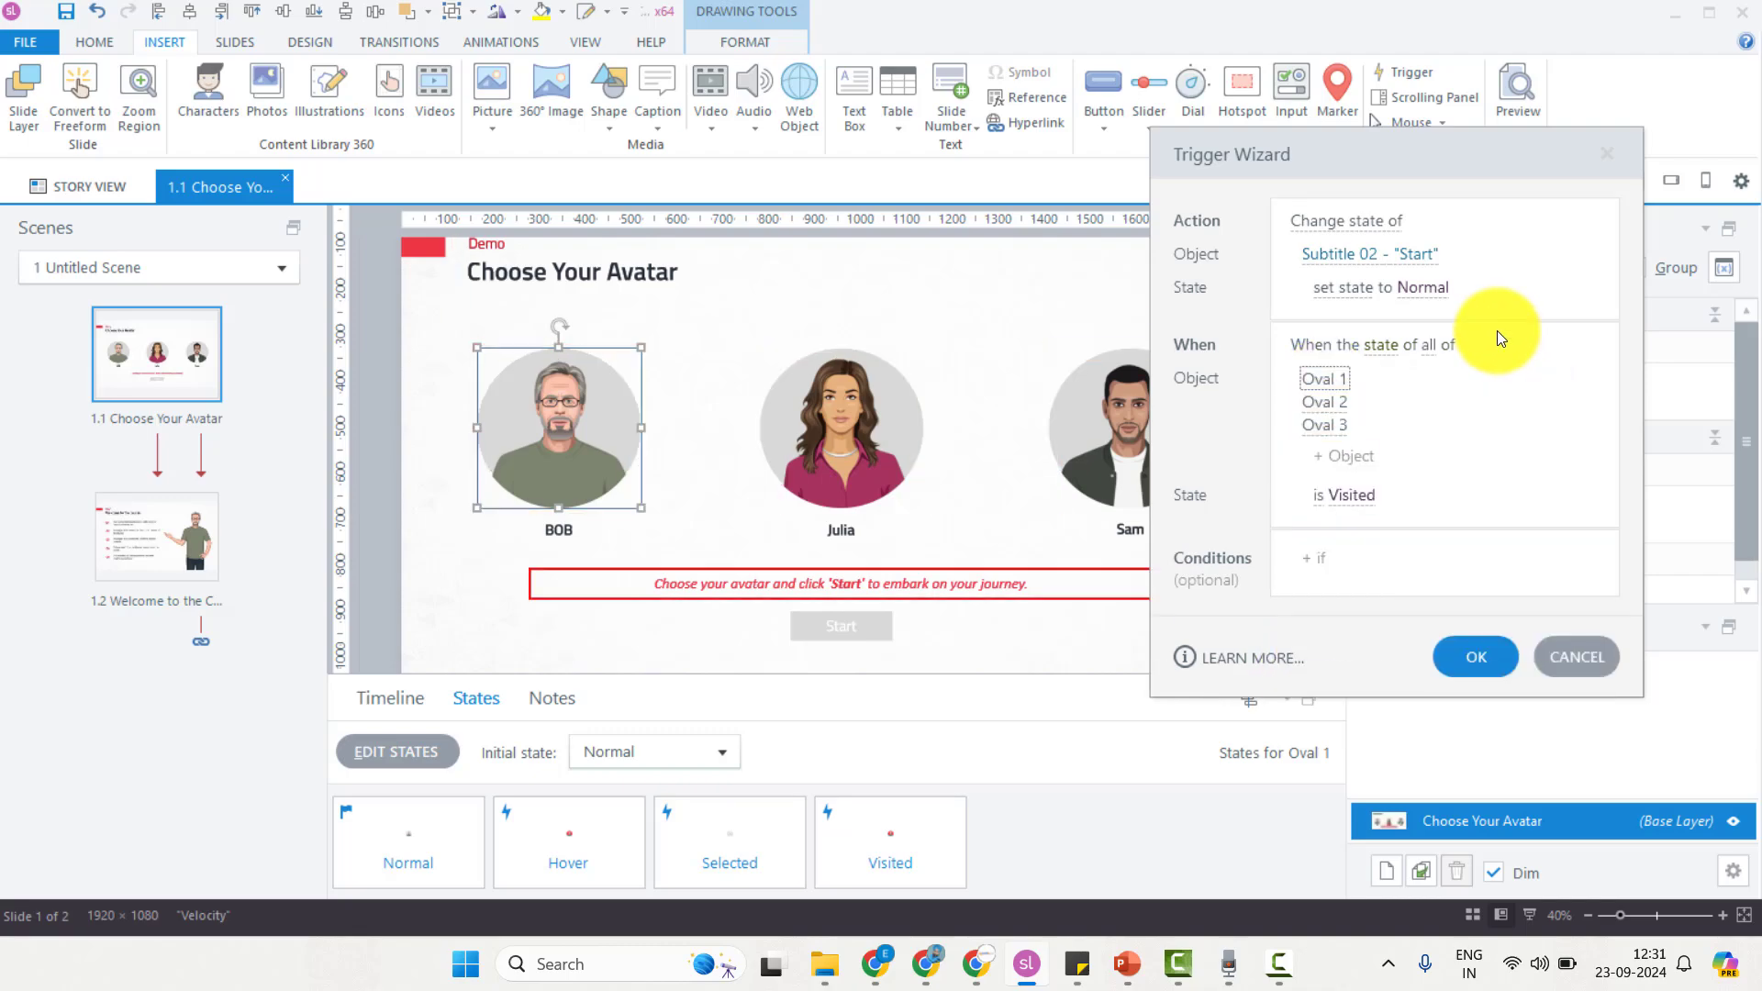
left_click(1428, 347)
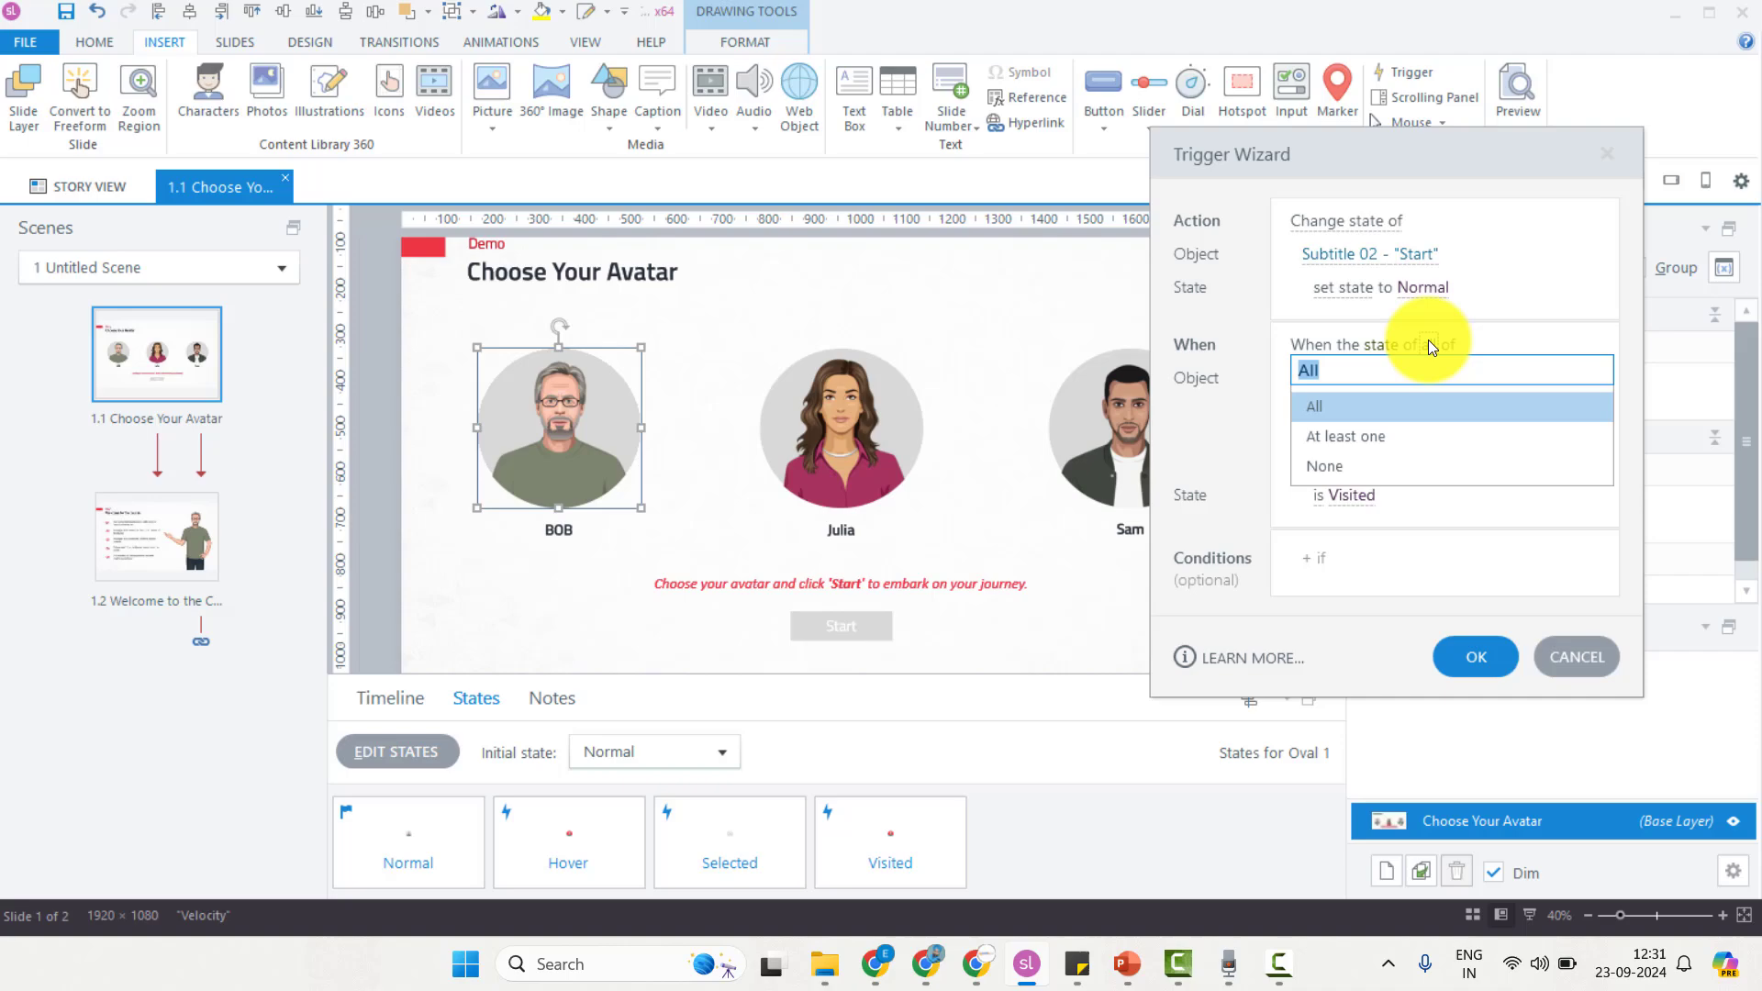
left_click(1381, 436)
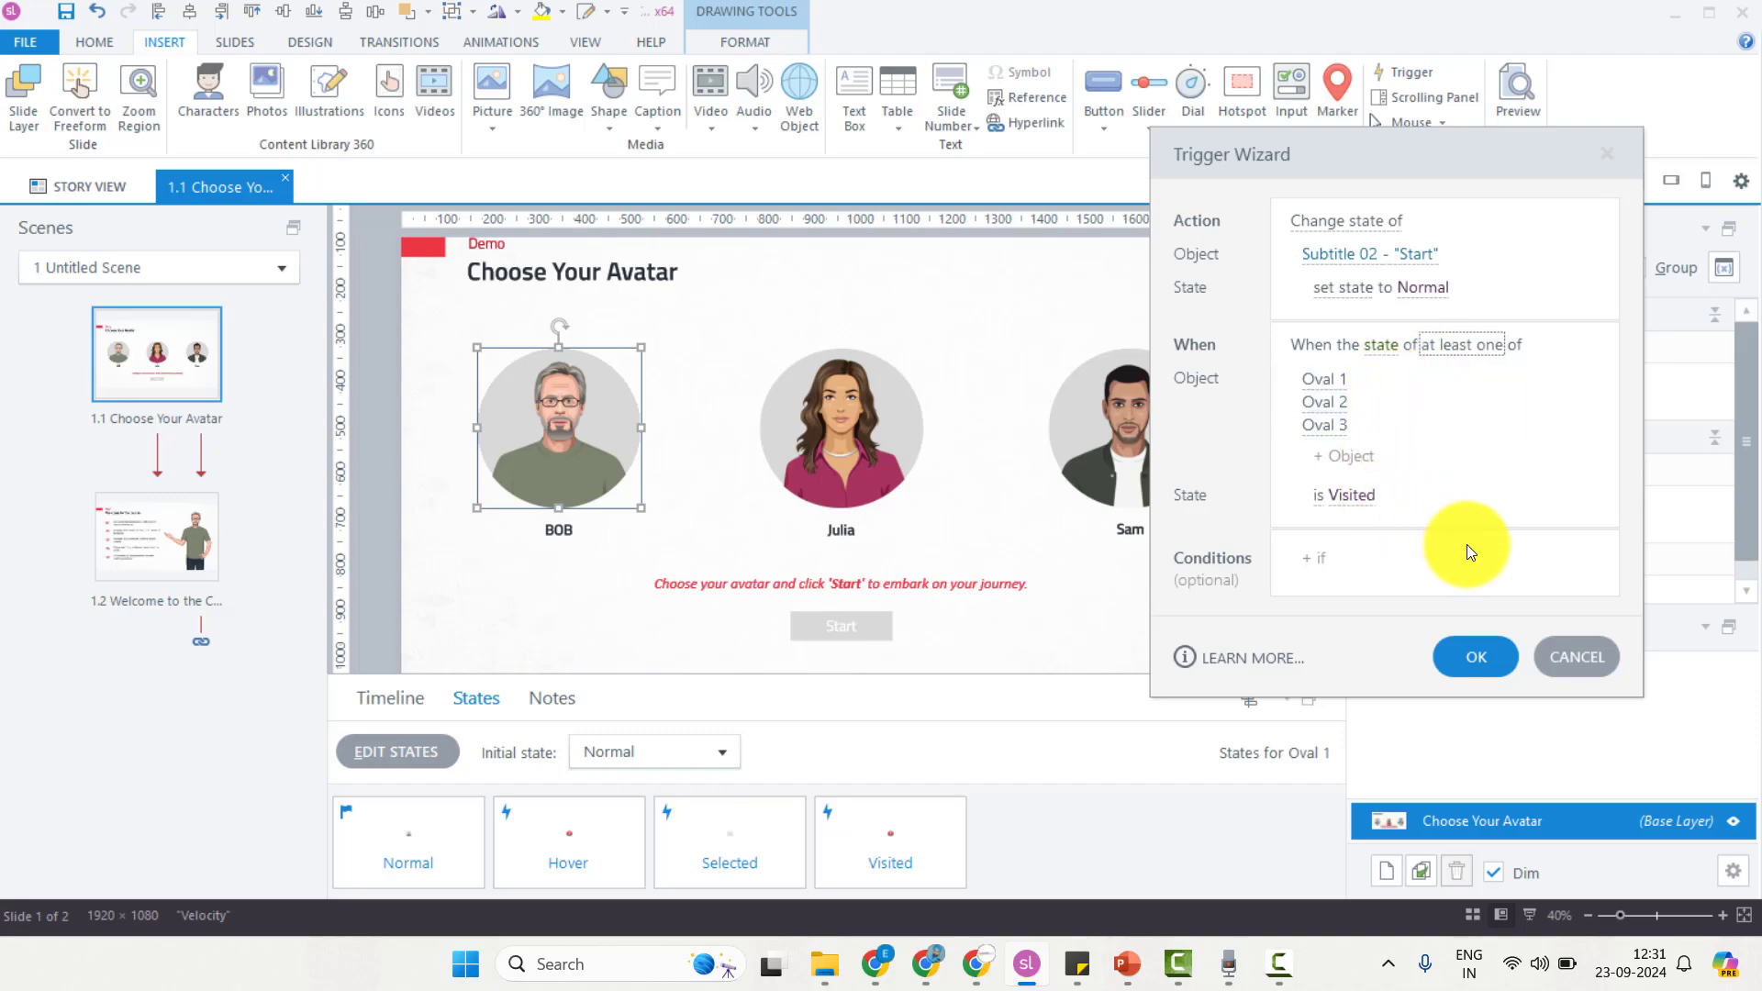
left_click(1468, 657)
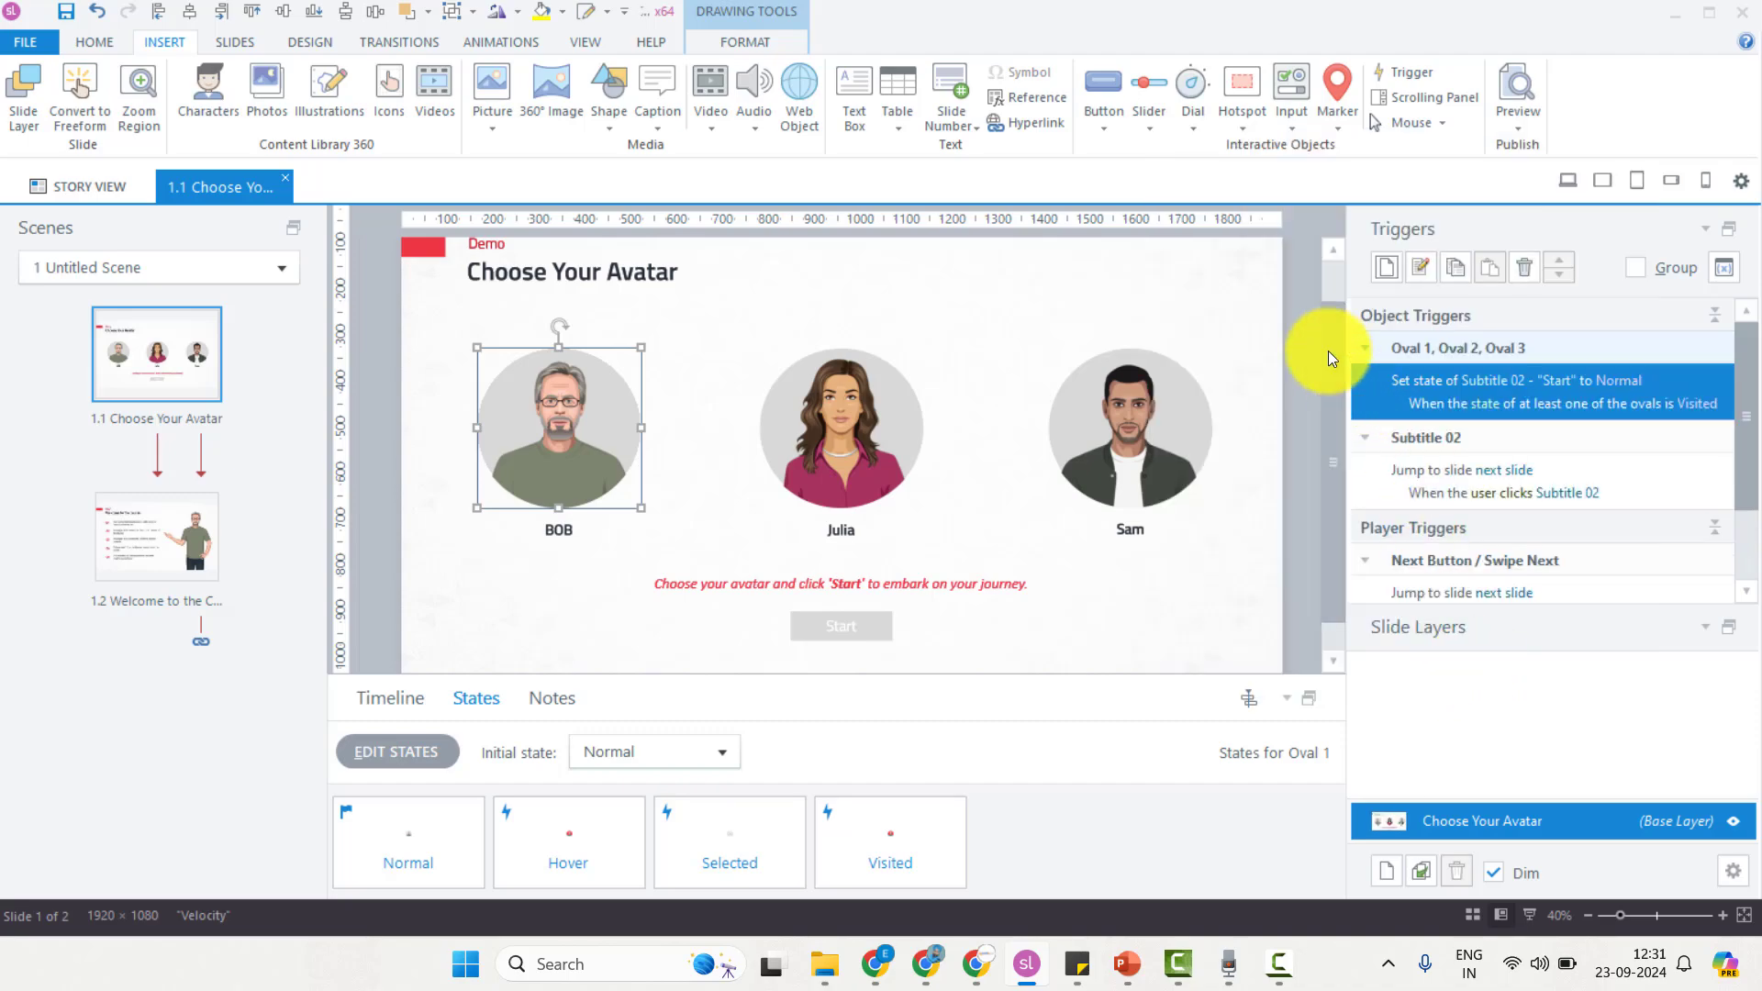
left_click(1304, 350)
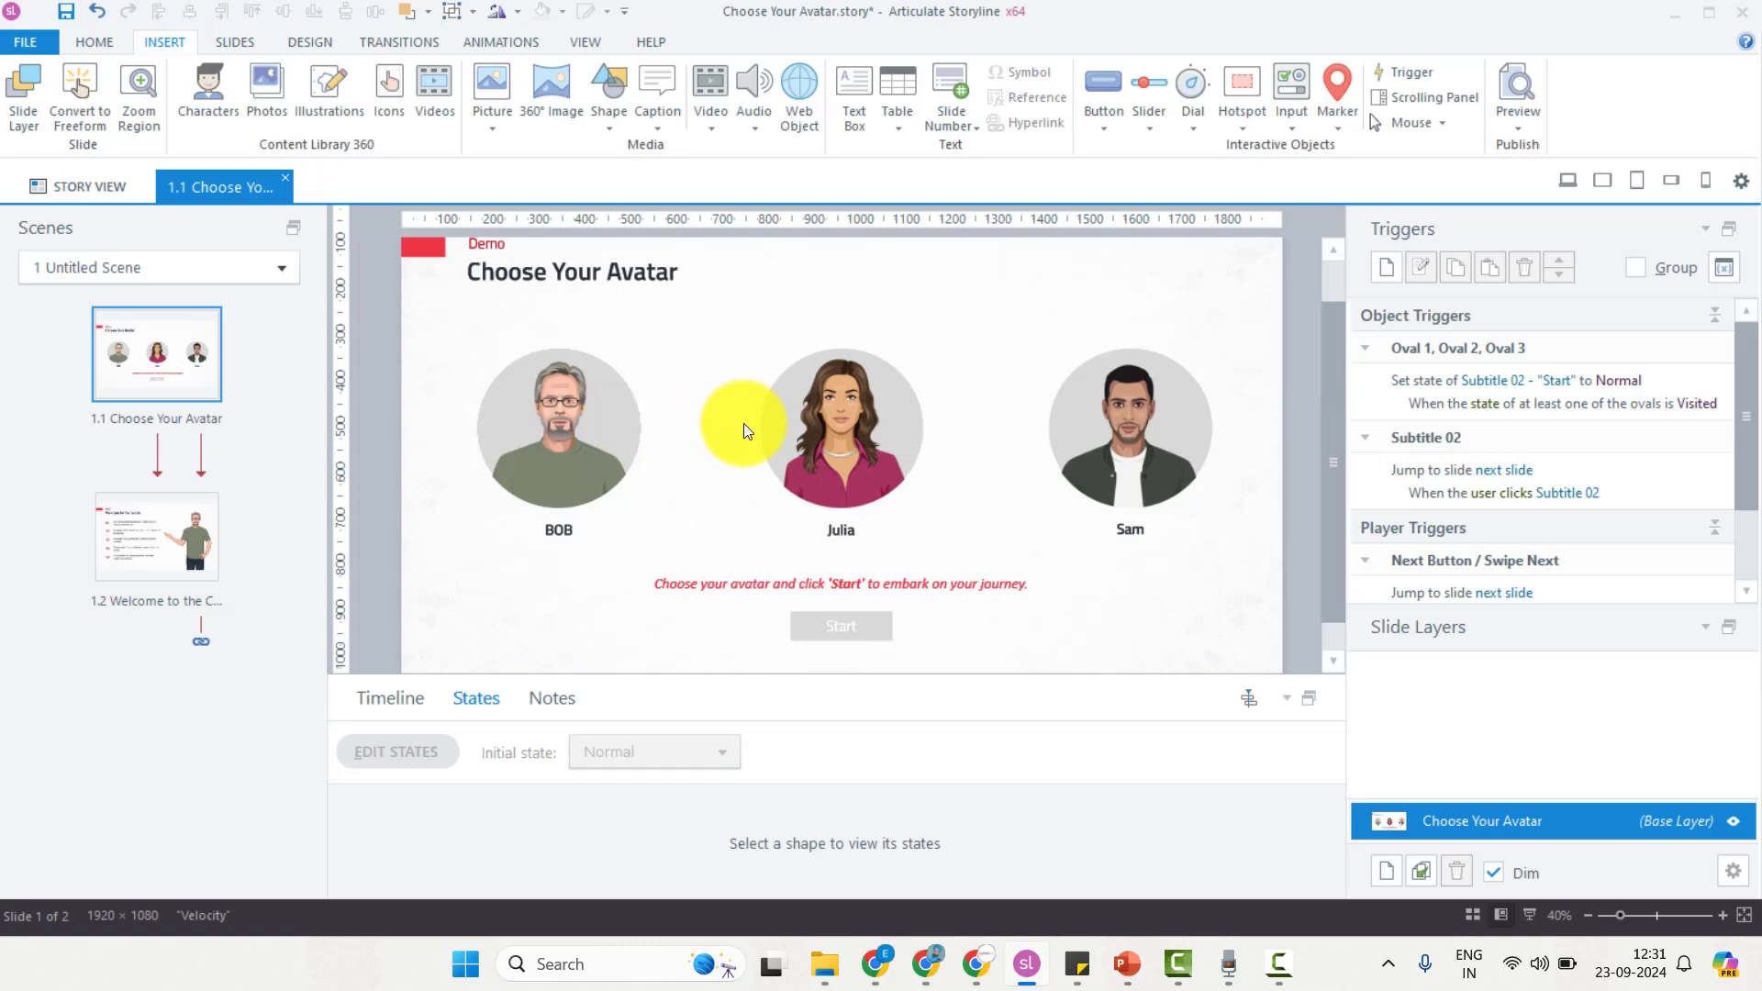
Step: Assign the BOB, Julia and Sam avatars to a new button set named Set1
left_click(596, 416)
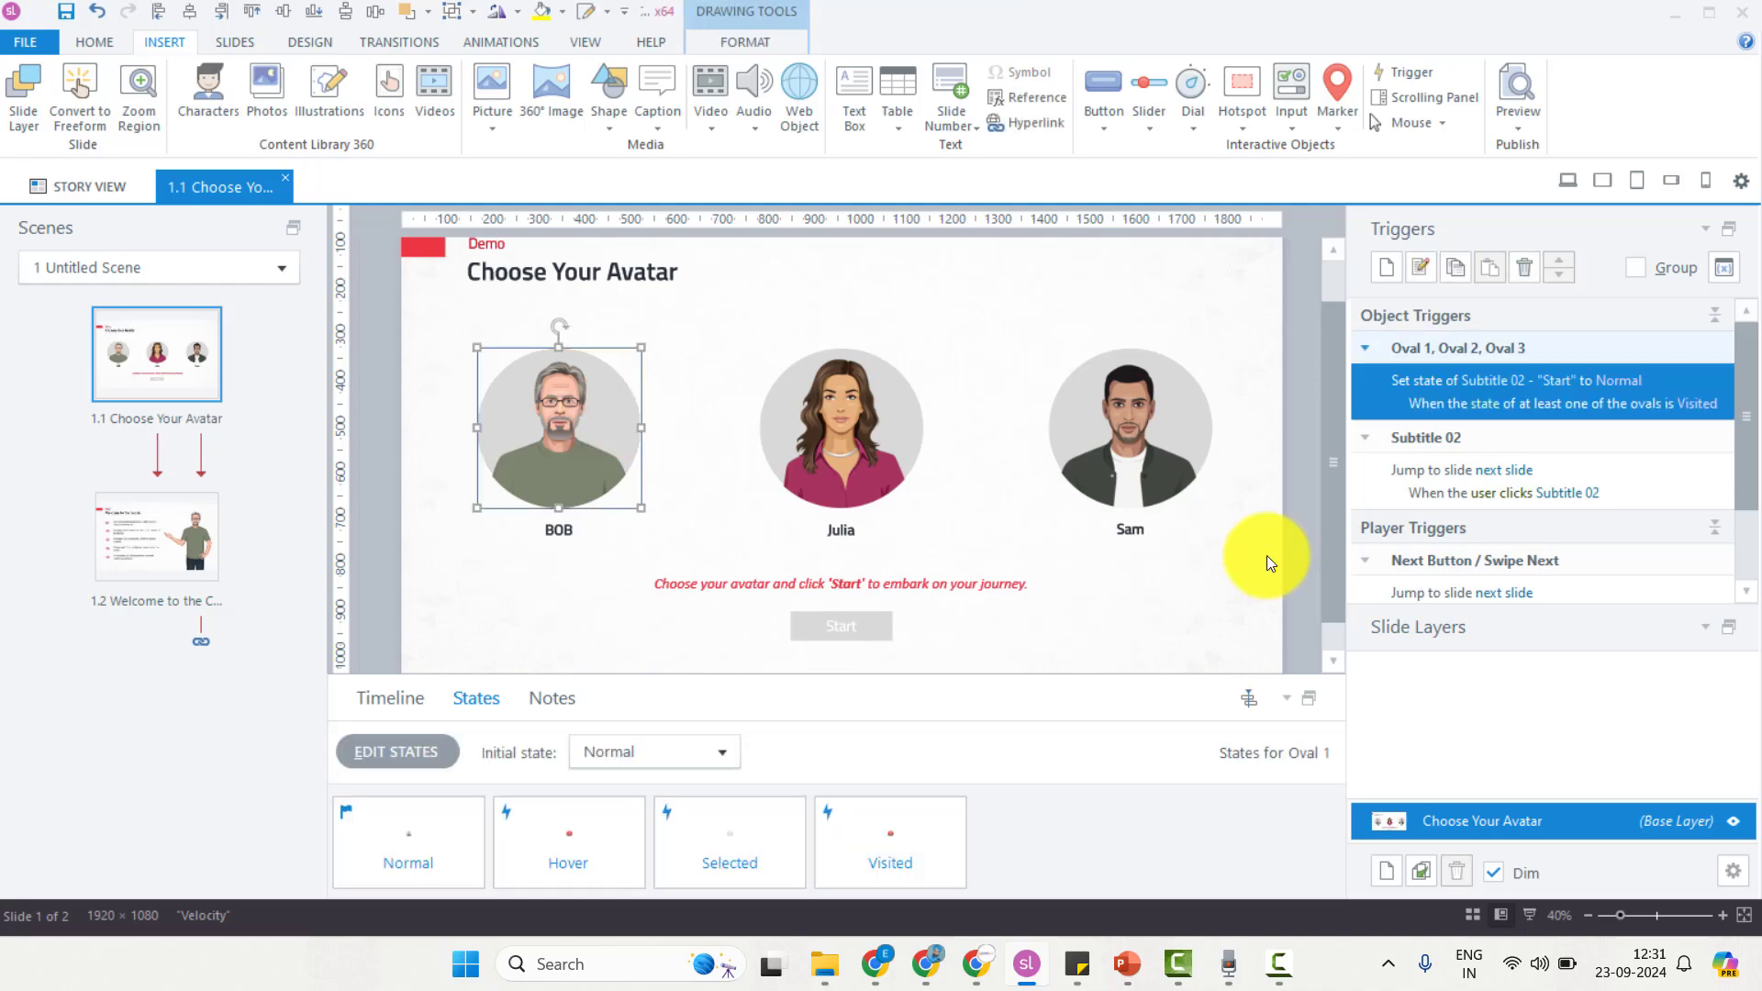
left_click(815, 424, "ctrl")
left_click(1122, 412, "ctrl")
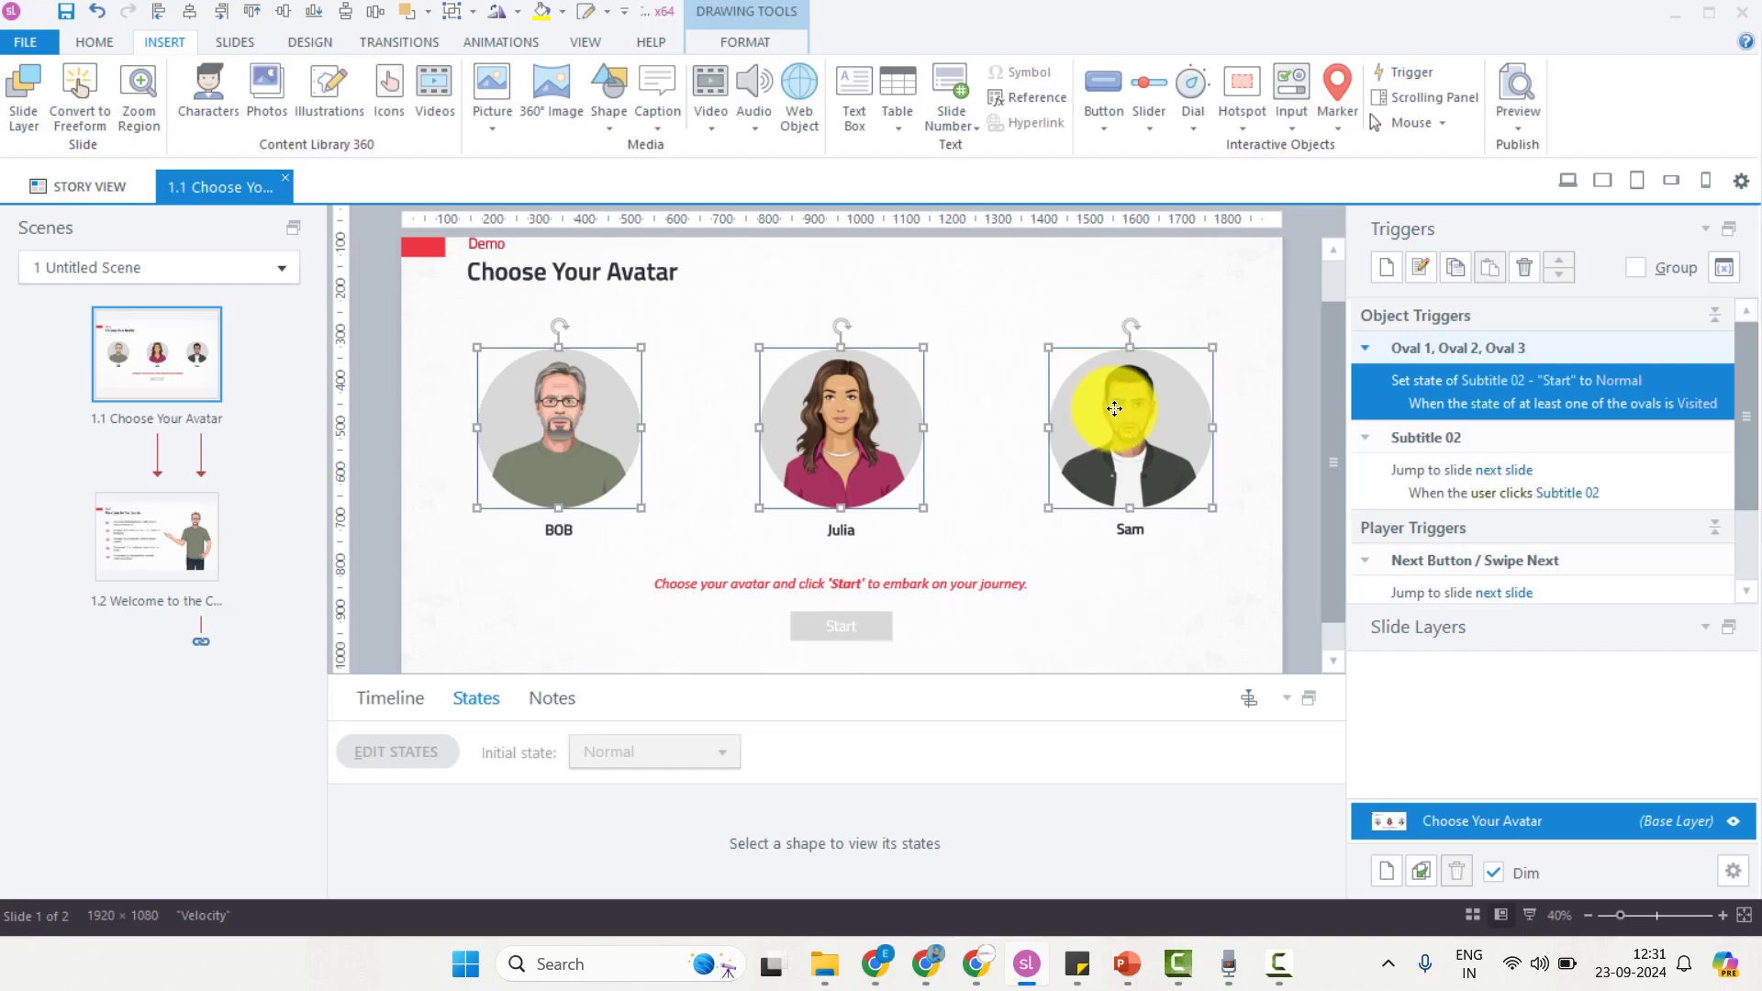
right_click(1118, 415)
mouse_move(1202, 649)
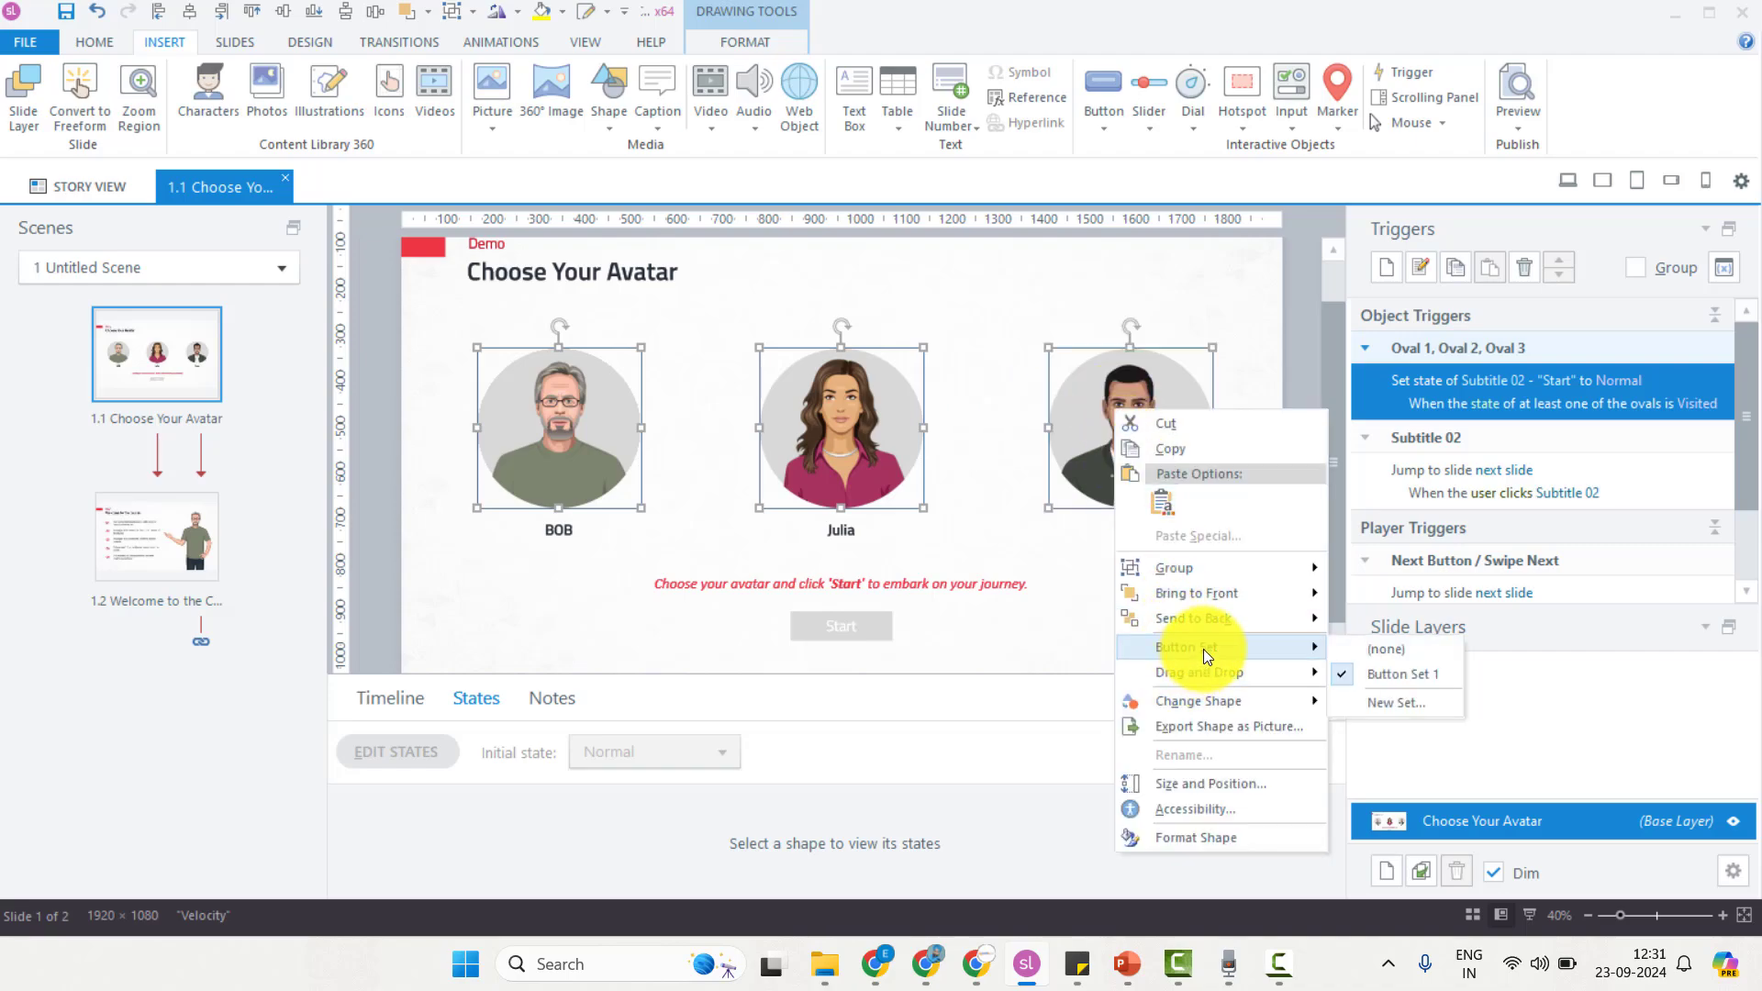
left_click(1417, 702)
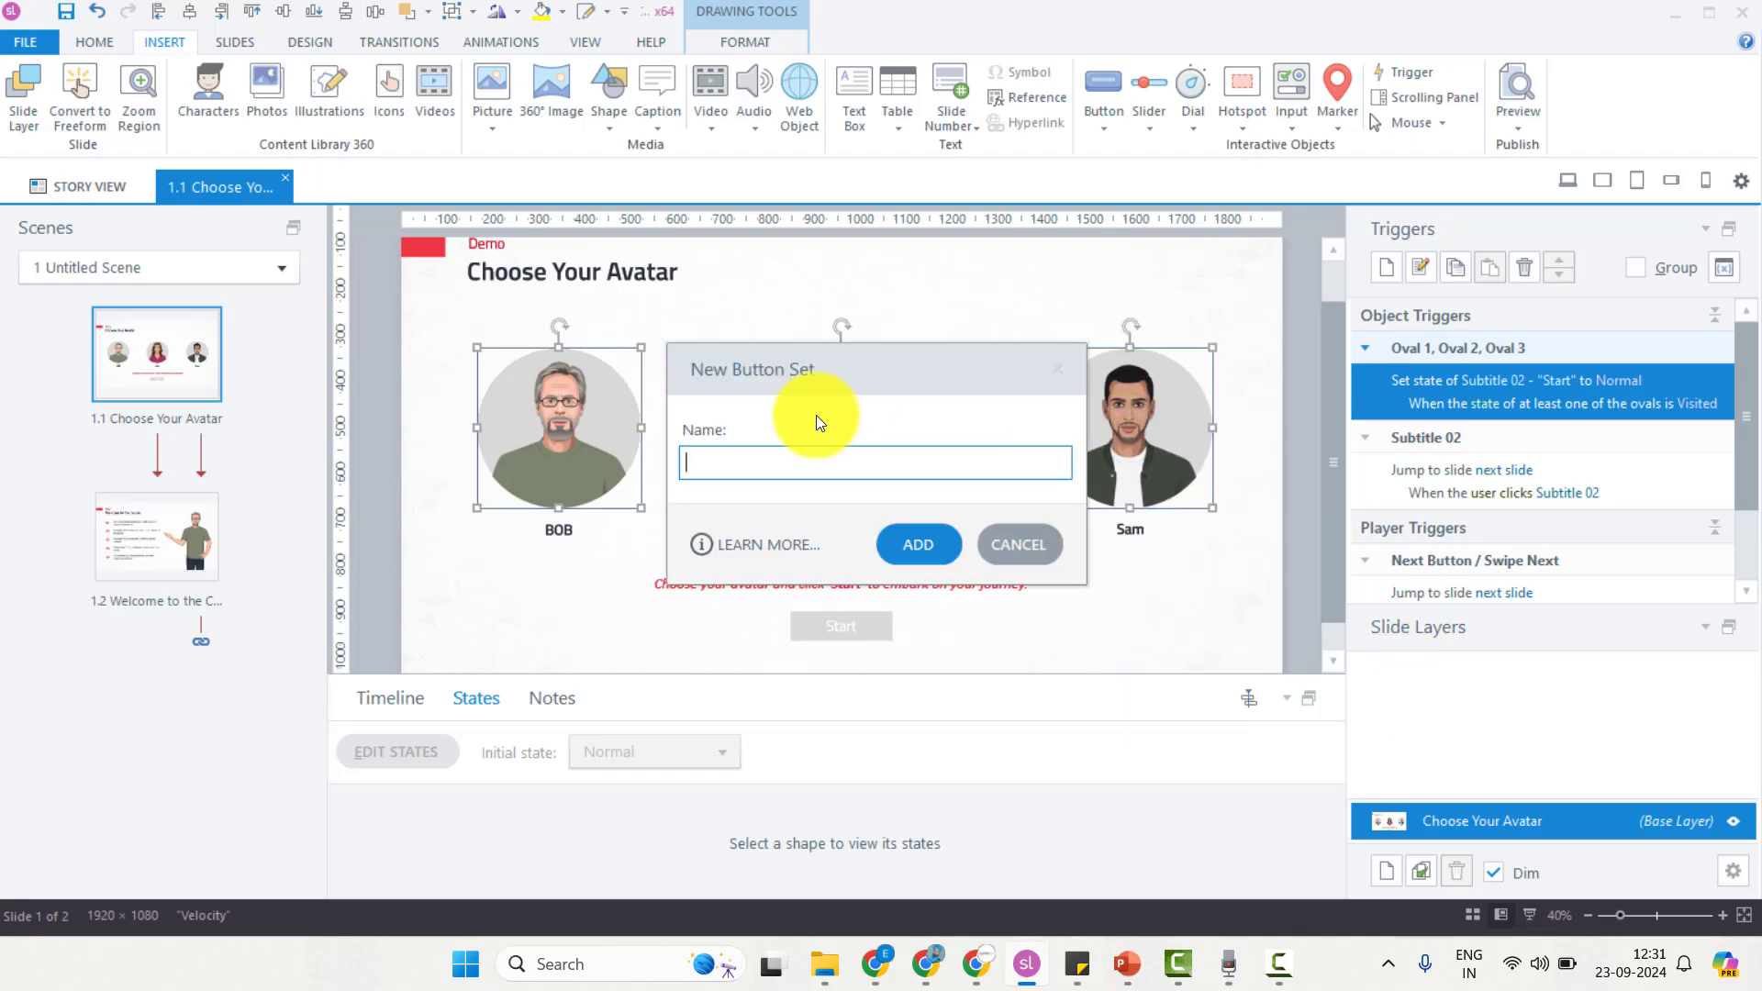
type("Sa")
key("BackSpace")
type("et1")
key("Return")
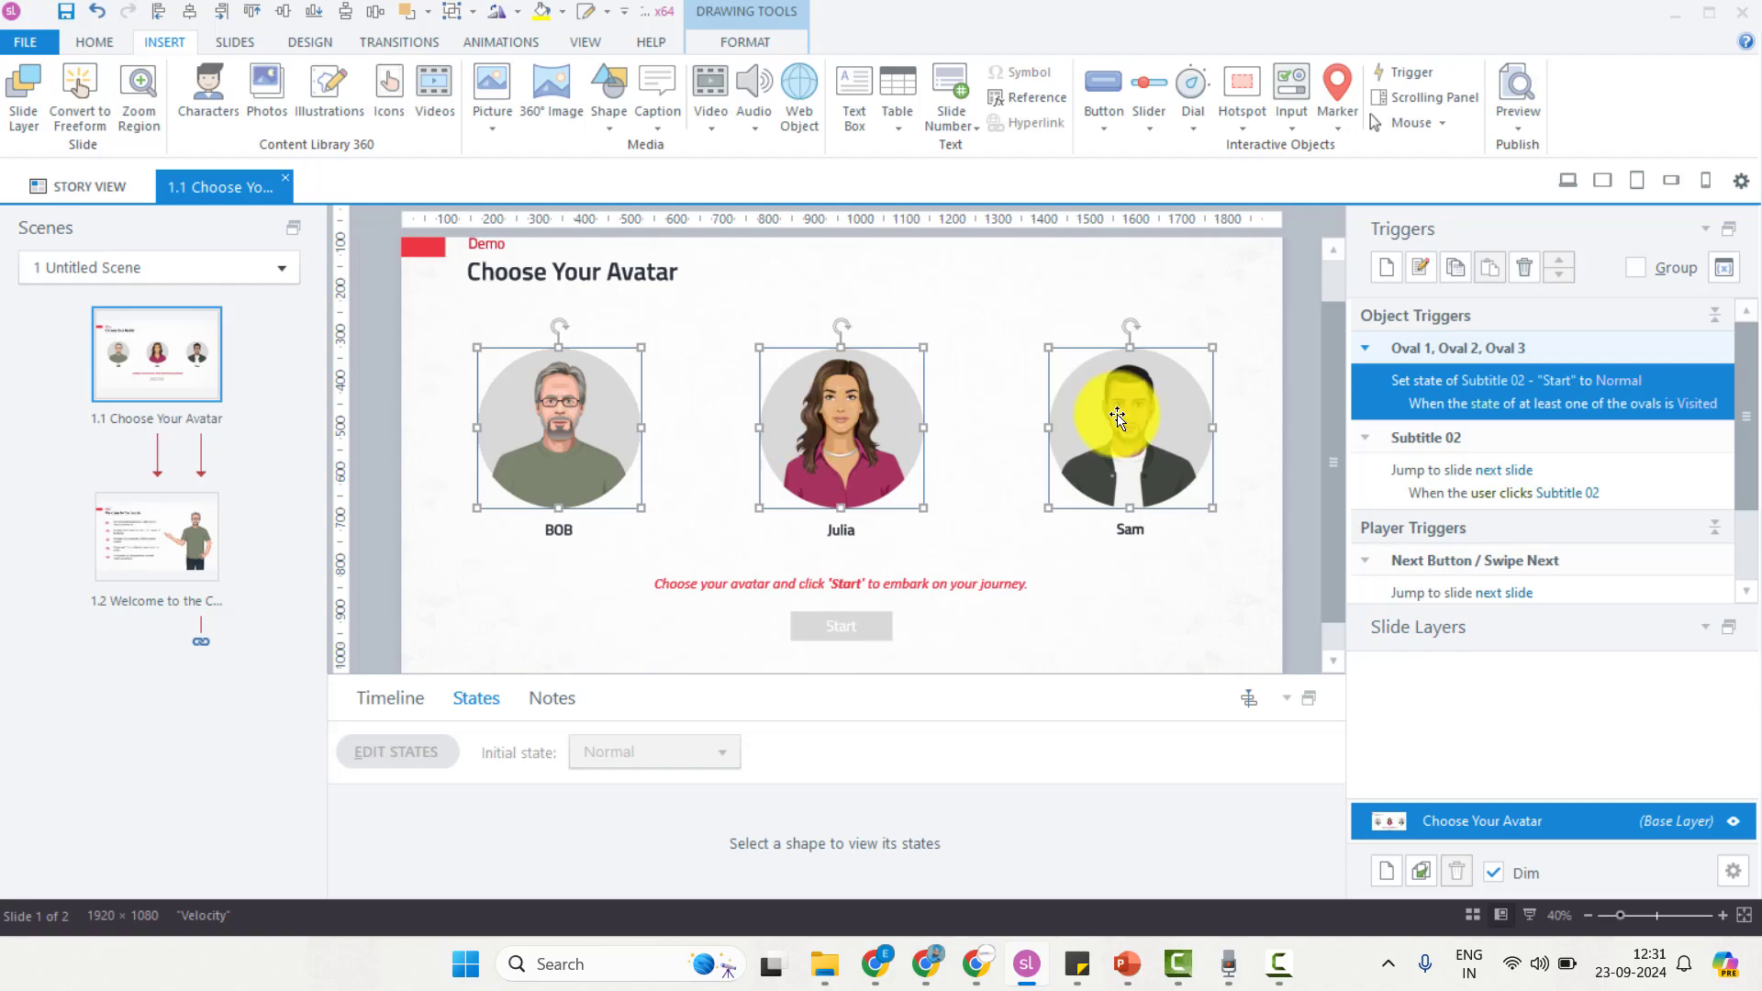
left_click(1296, 398)
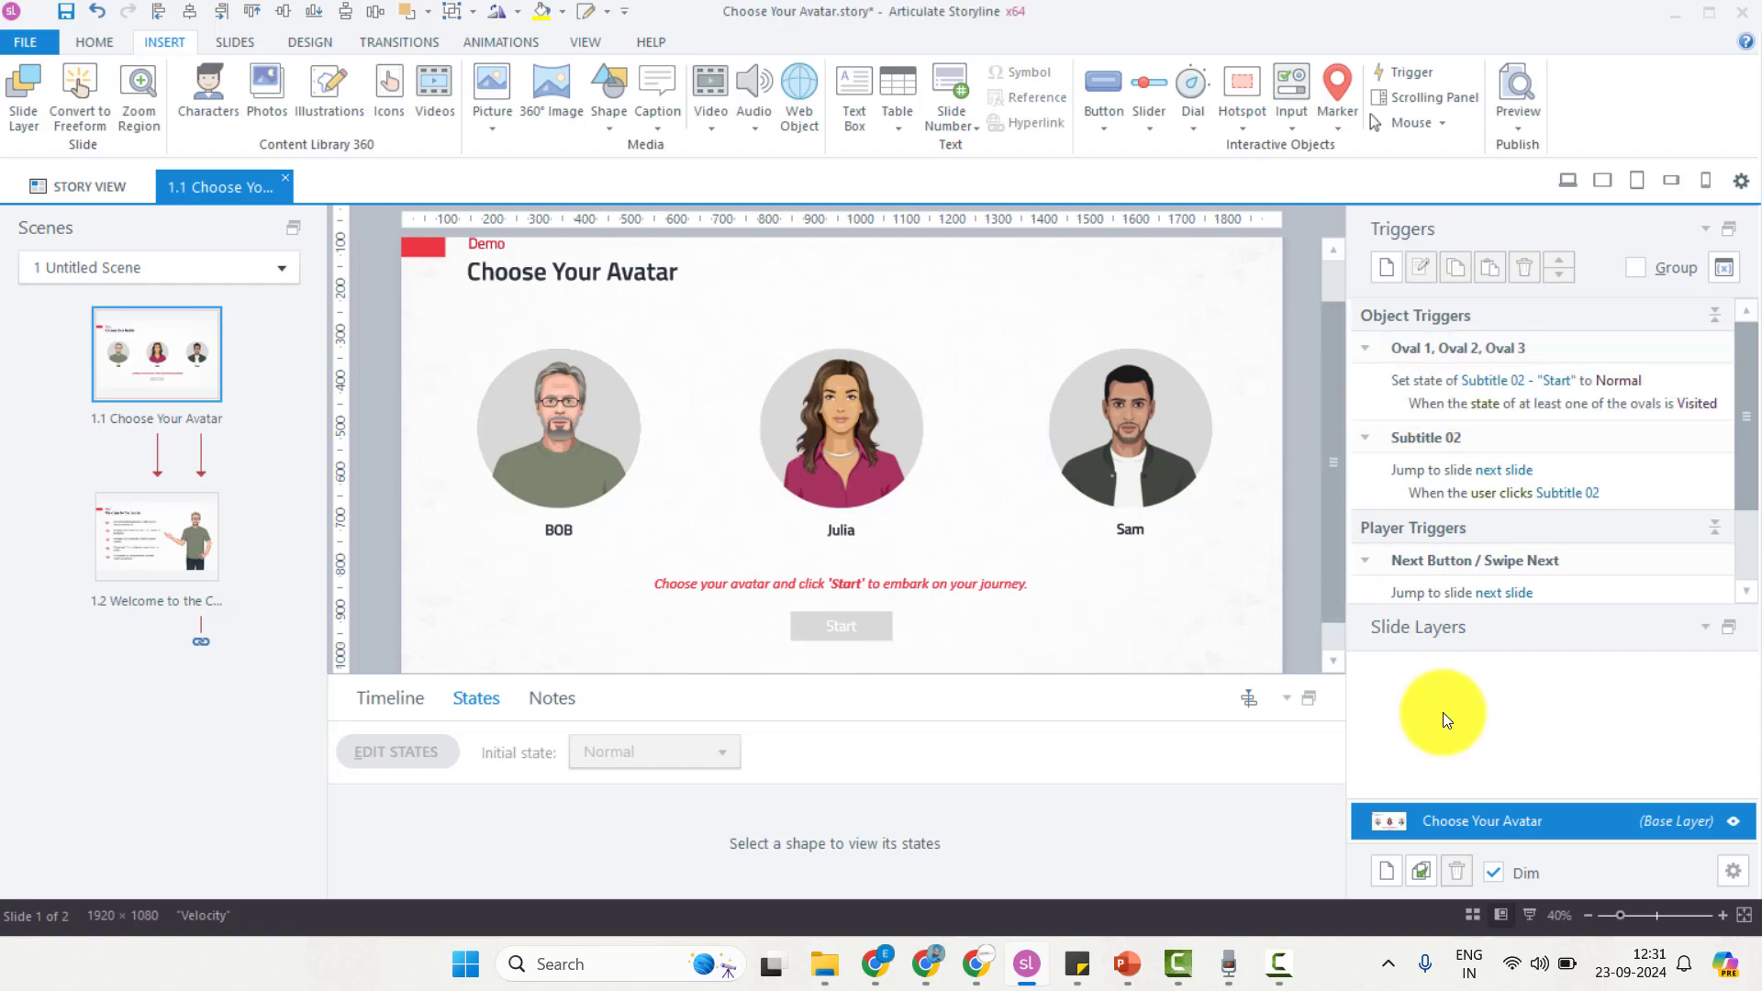
Step: Preview the slide, choose BOB, Julia and Sam in turn to test their states and the Start button, and close the preview
left_click(1534, 916)
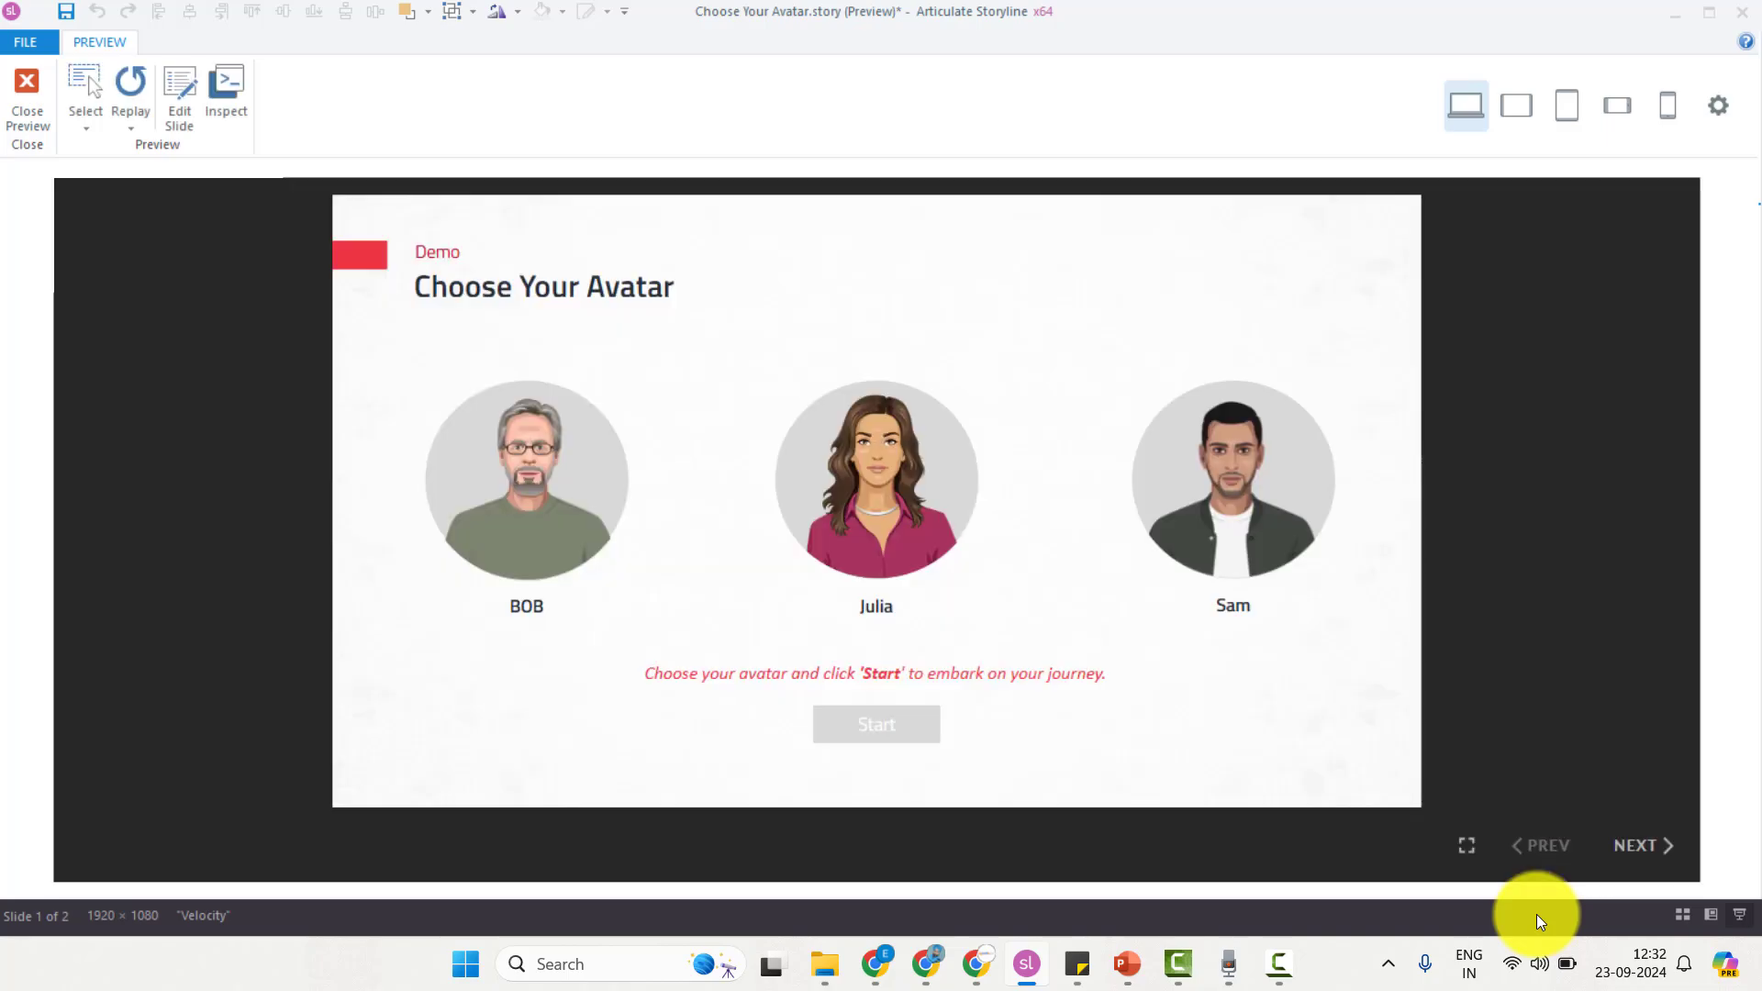
left_click(533, 511)
left_click(912, 491)
left_click(1245, 535)
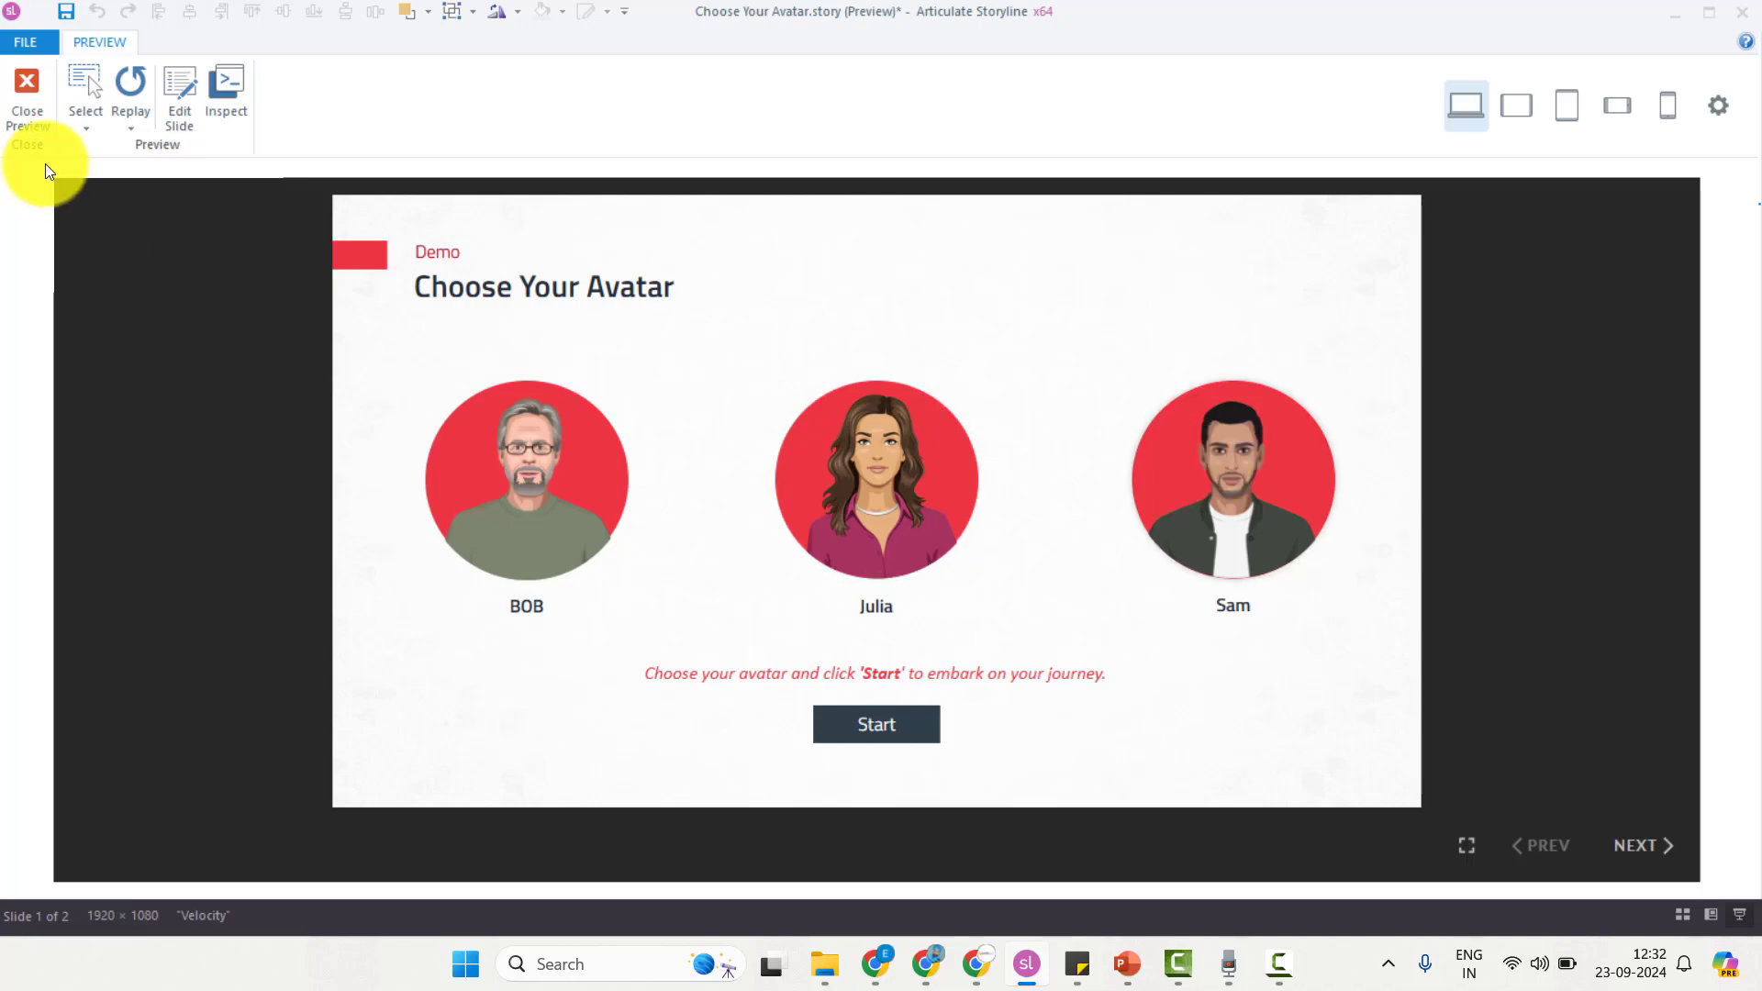
left_click(17, 87)
Step: Edit the BOB avatar's states and fill the oval of its Selected state with the red theme color
left_click(579, 451)
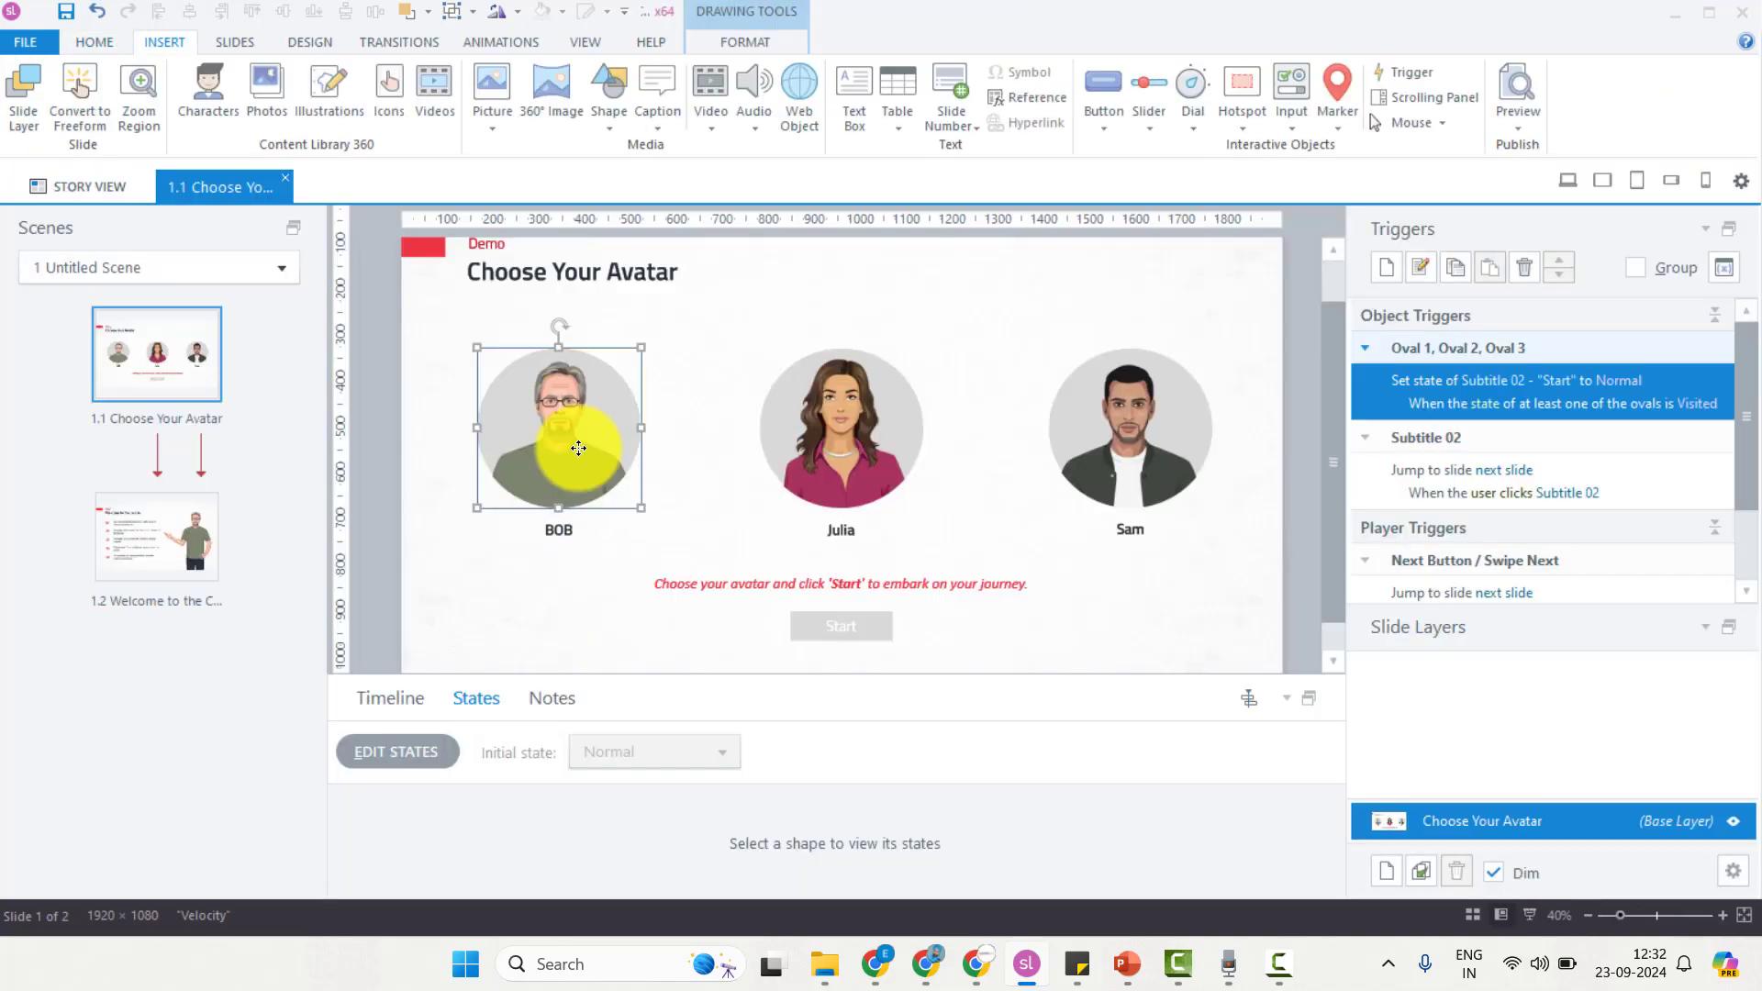
left_click(891, 862)
double_click(927, 862)
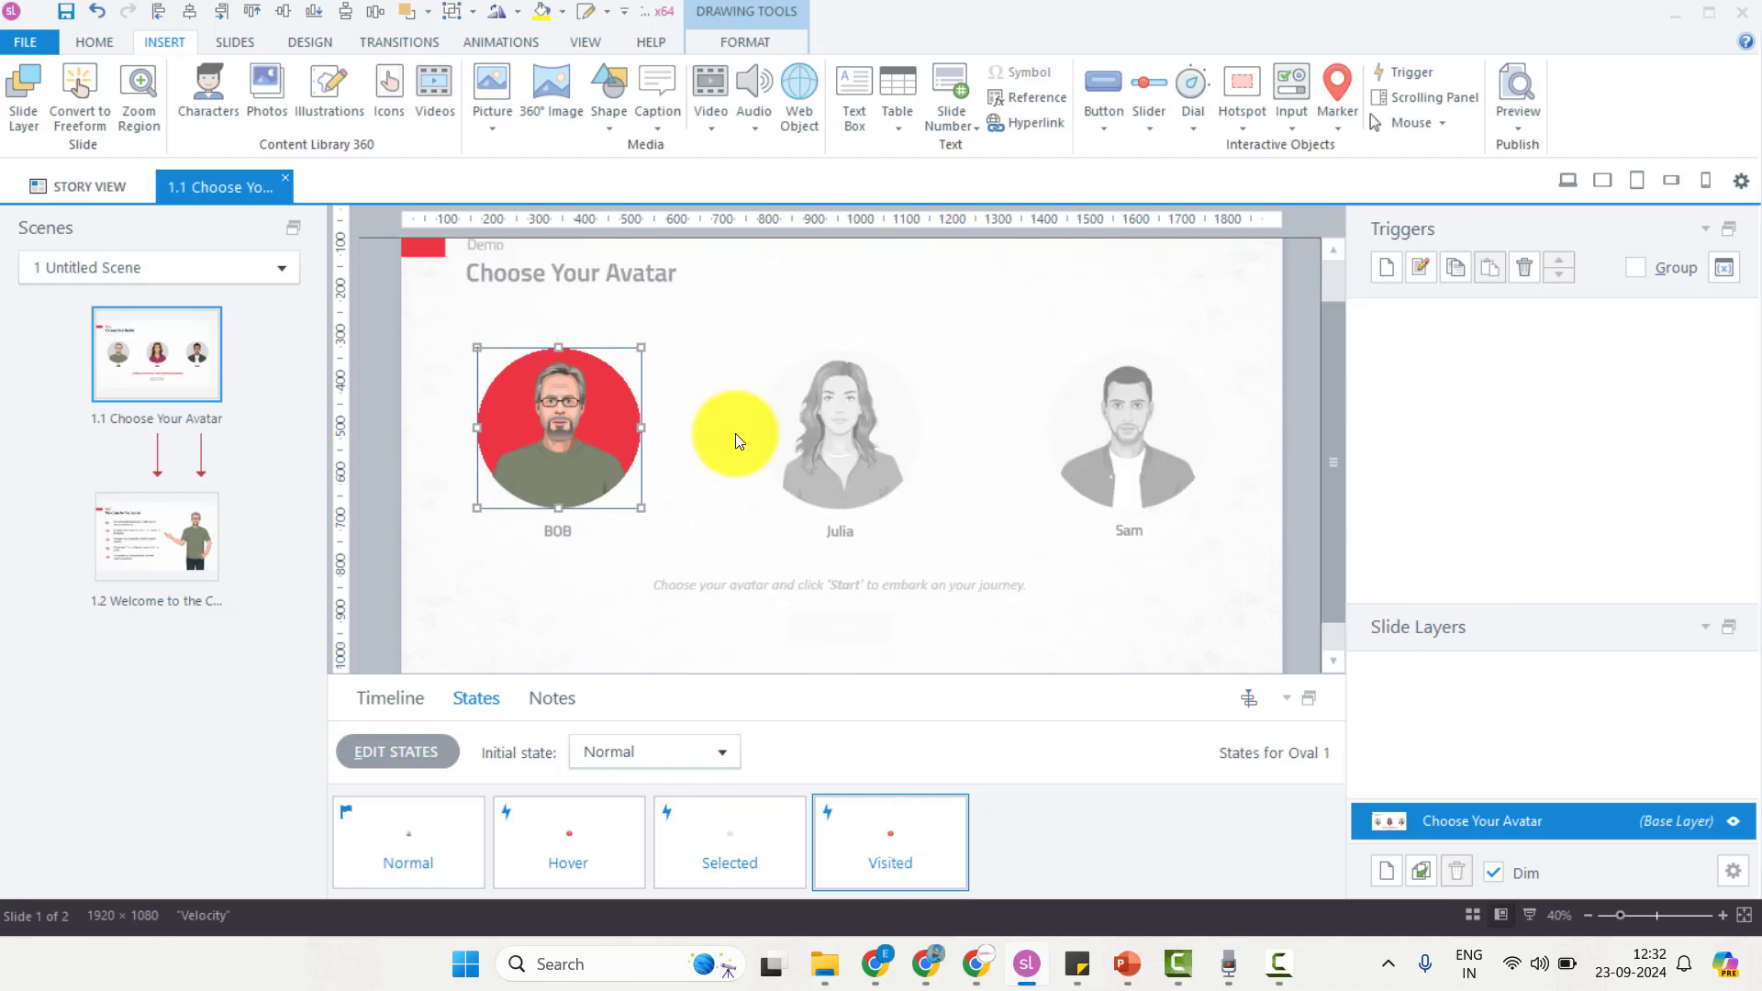
left_click(598, 408)
left_click(640, 422)
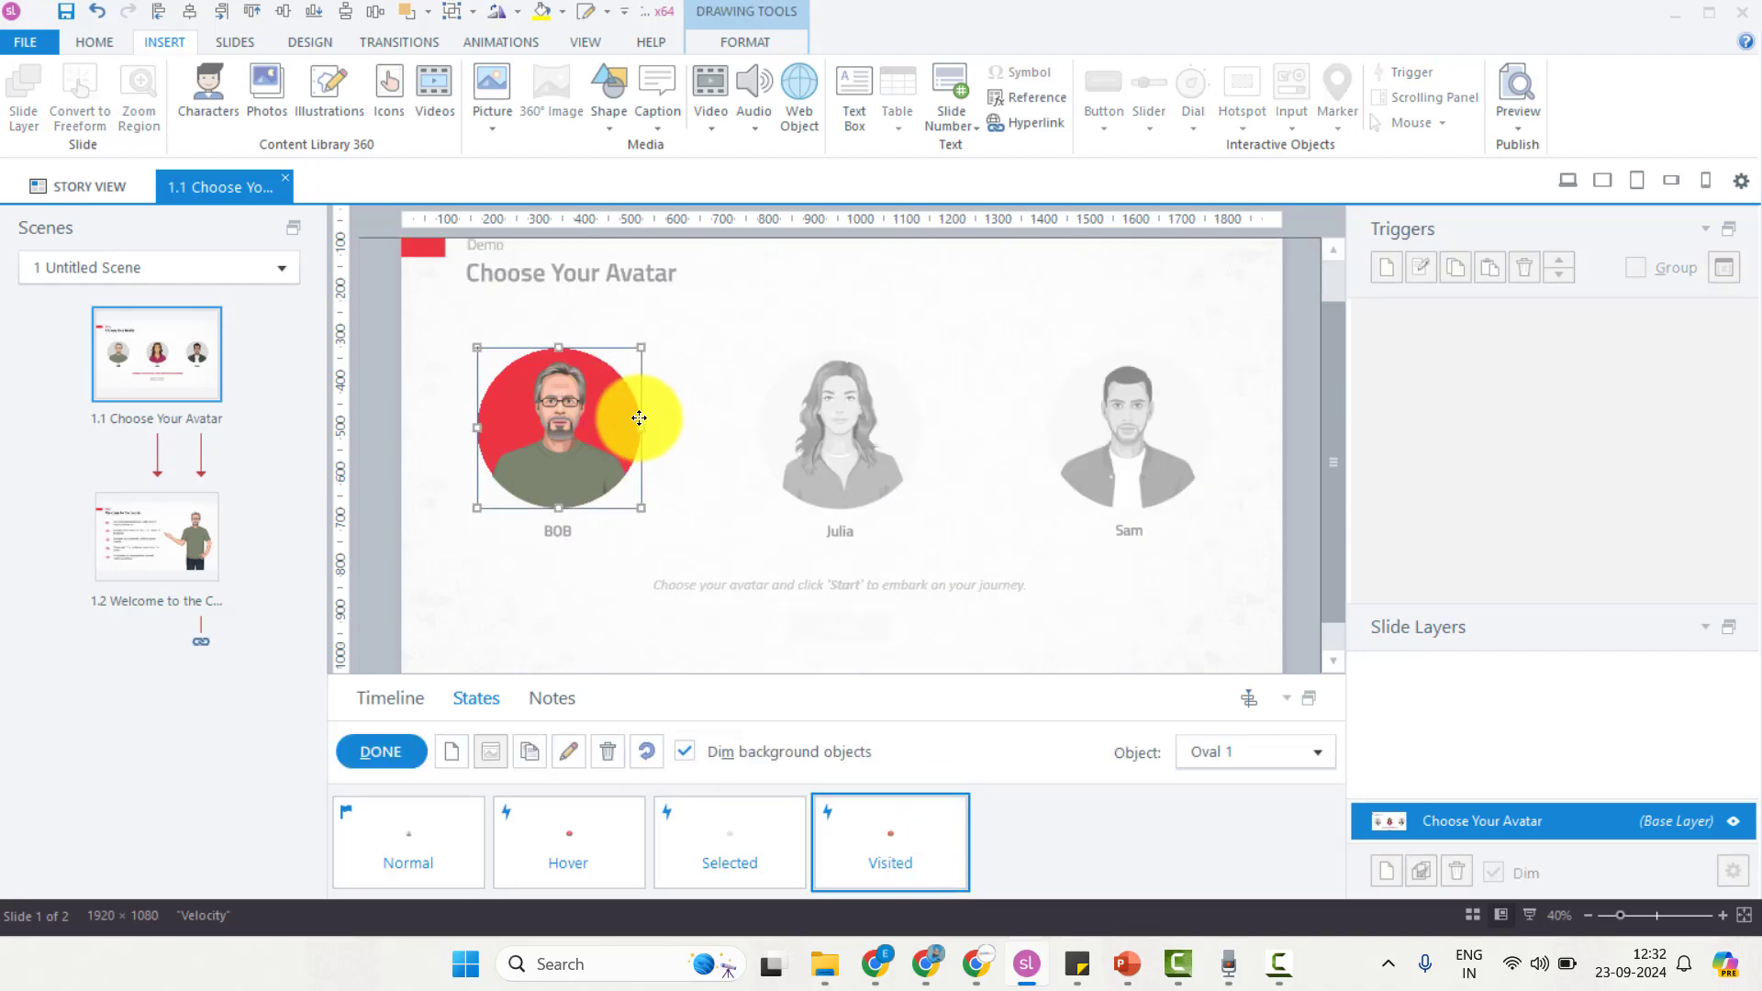
left_click(707, 844)
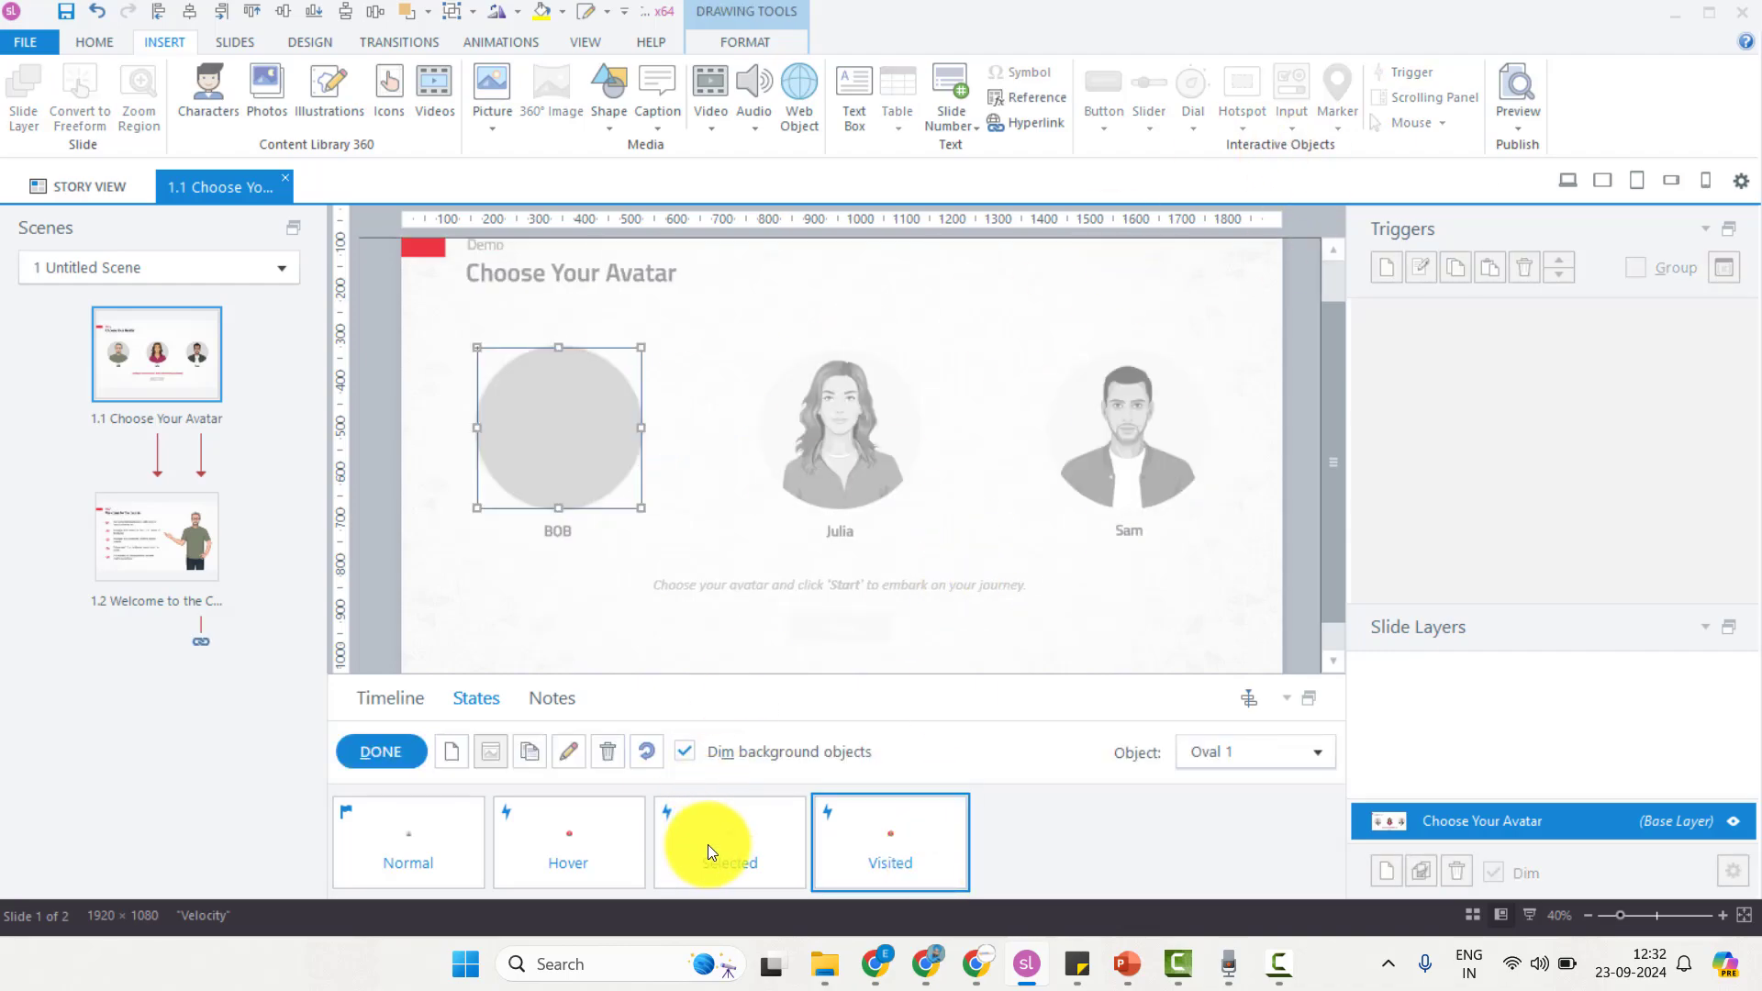
left_click(744, 42)
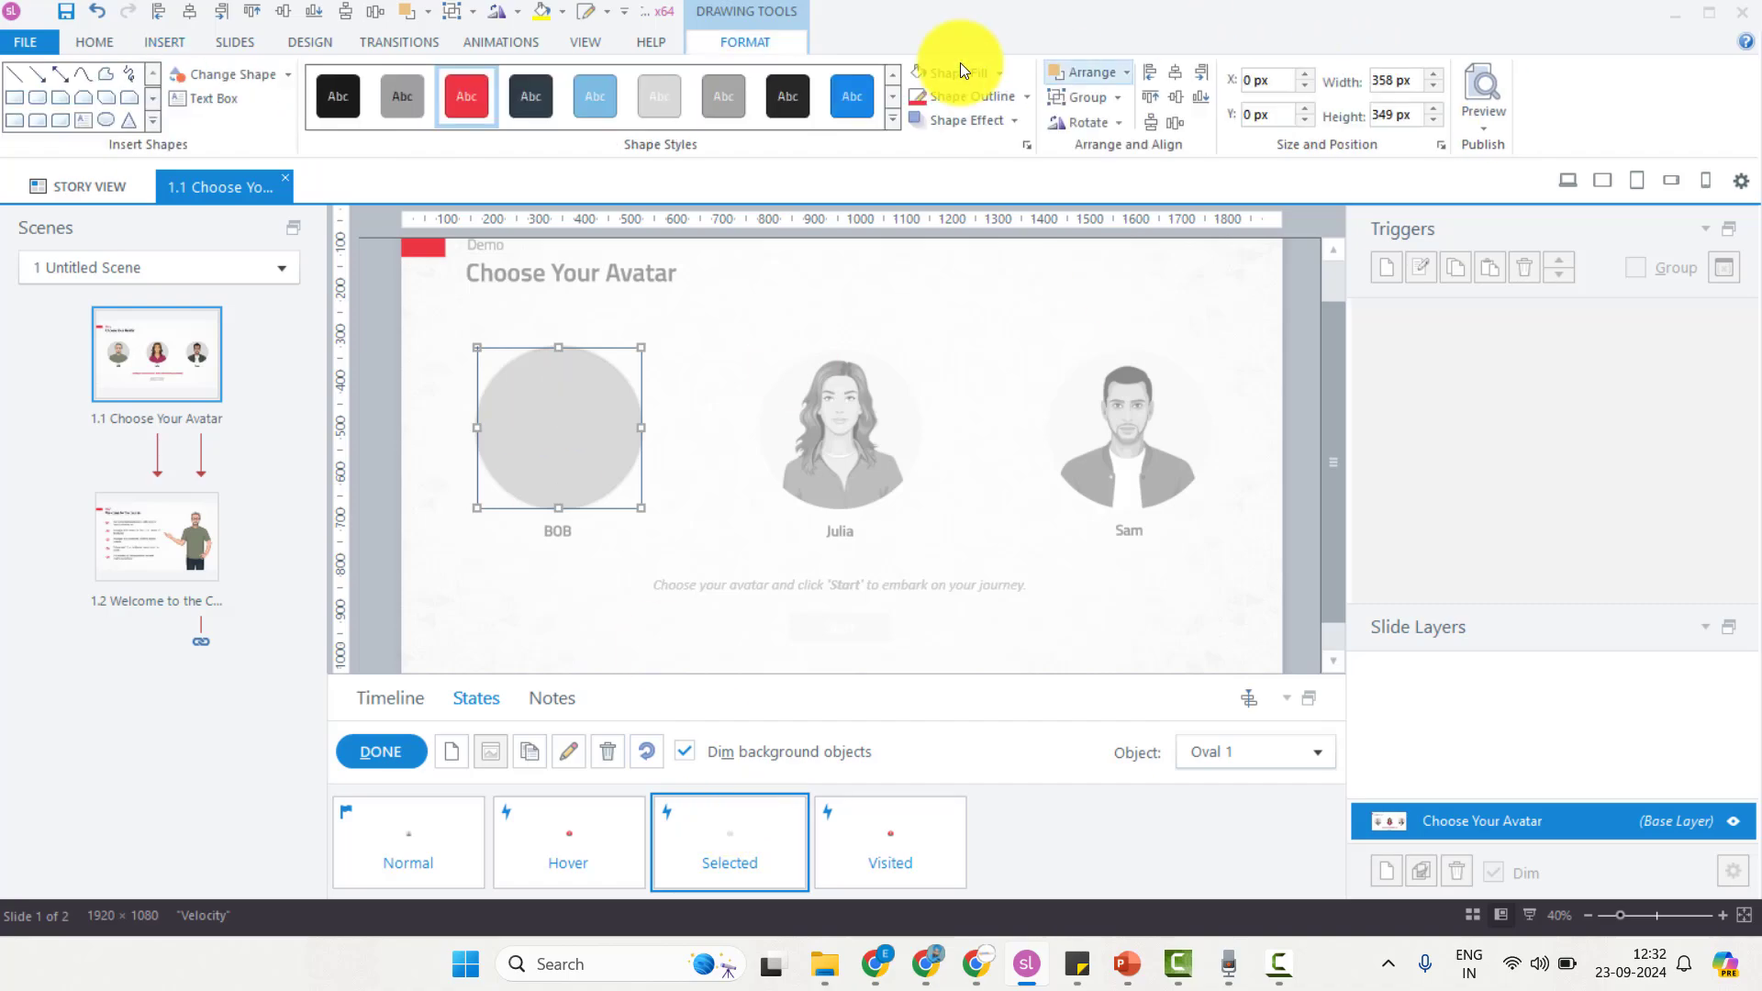
left_click(1002, 74)
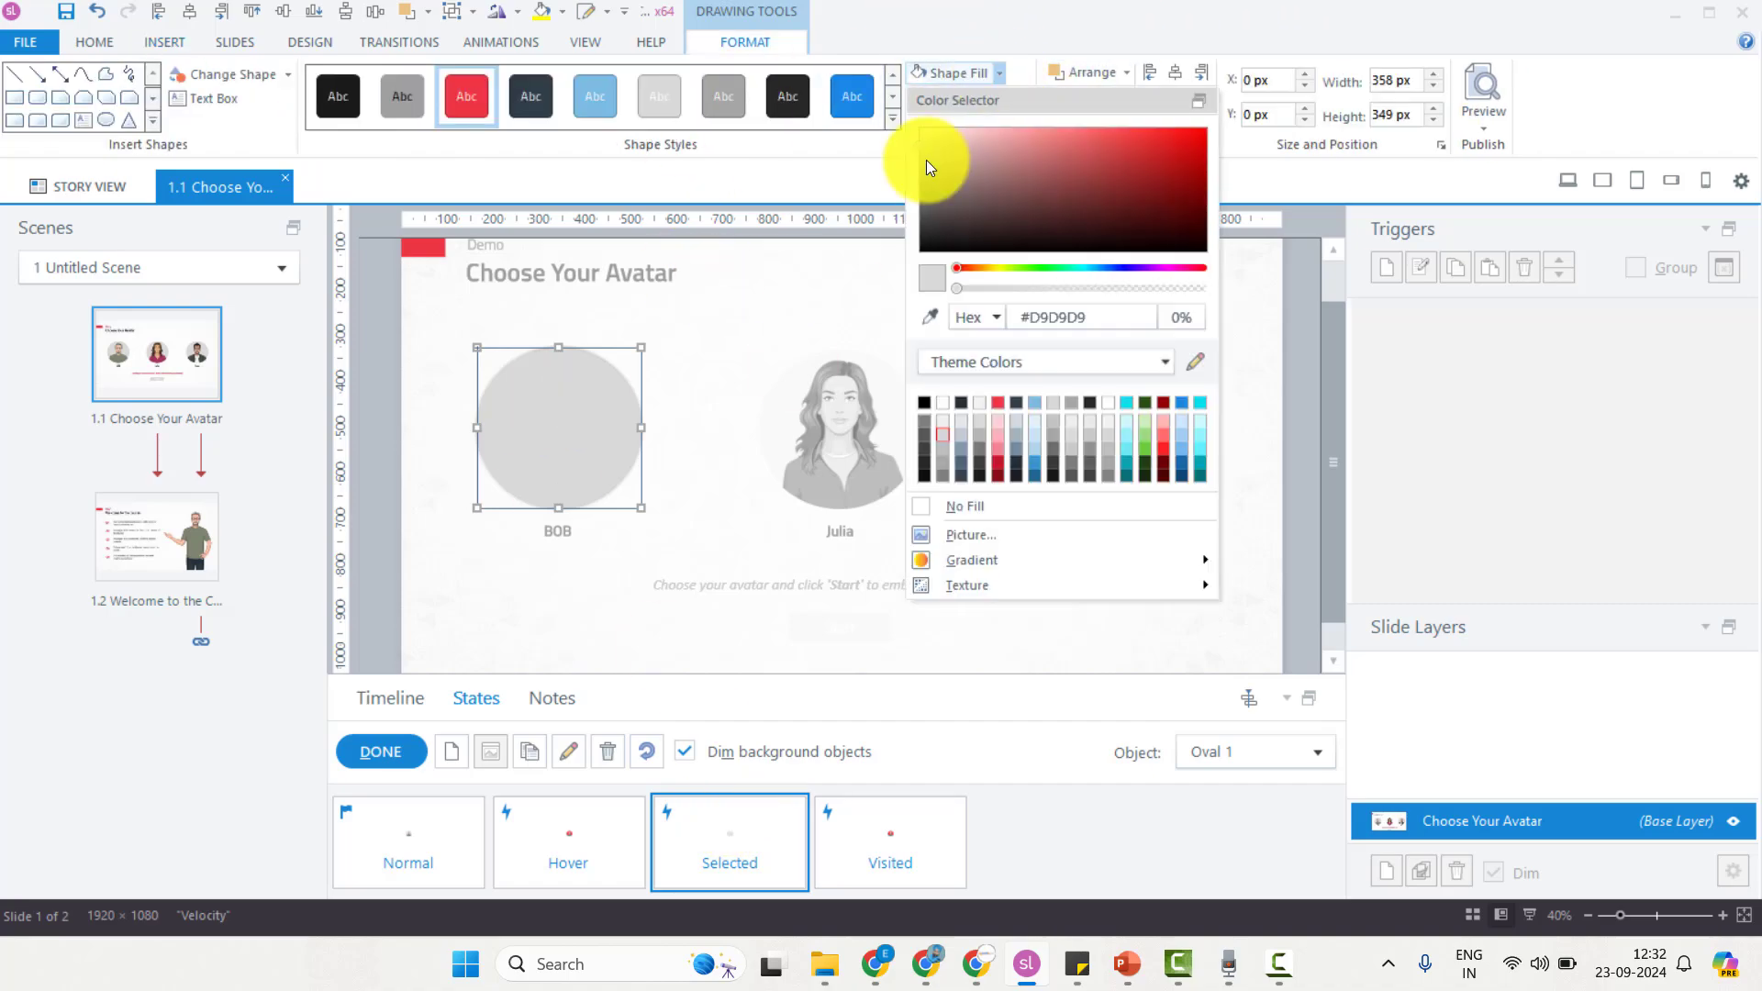
left_click(996, 404)
left_click(719, 353)
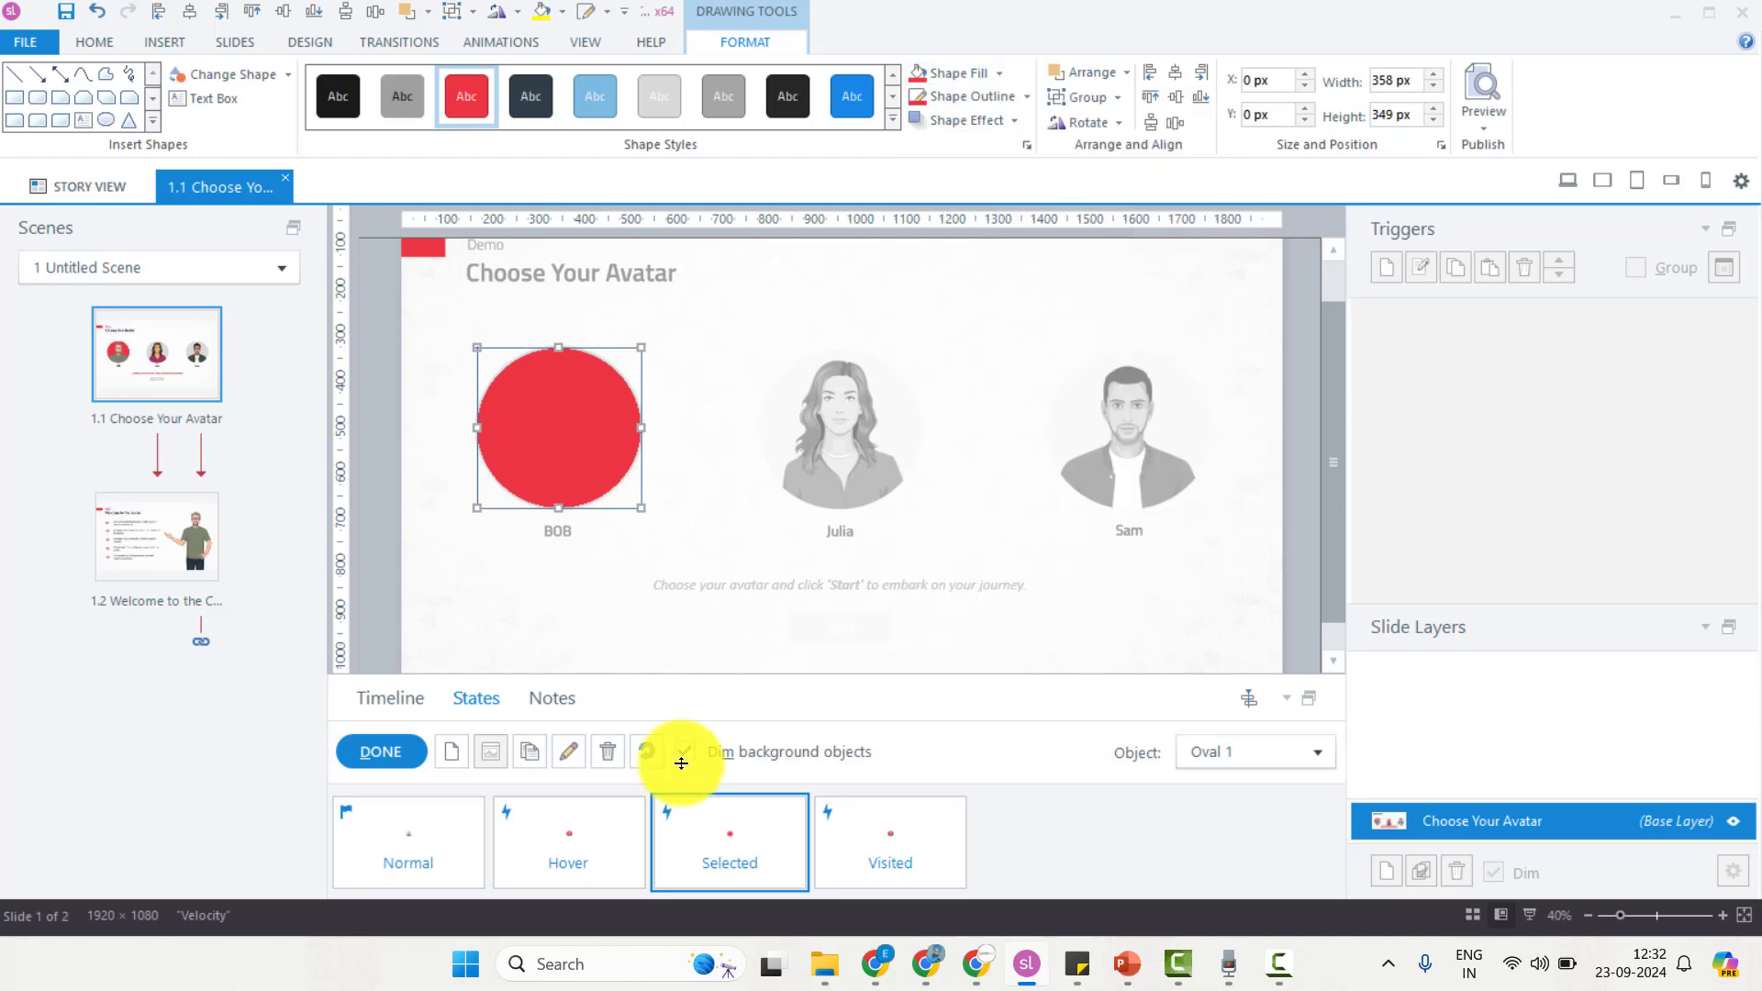
Step: Move the BOB character picture from the avatar's Visited state into its Selected state
left_click(857, 863)
left_click(548, 477)
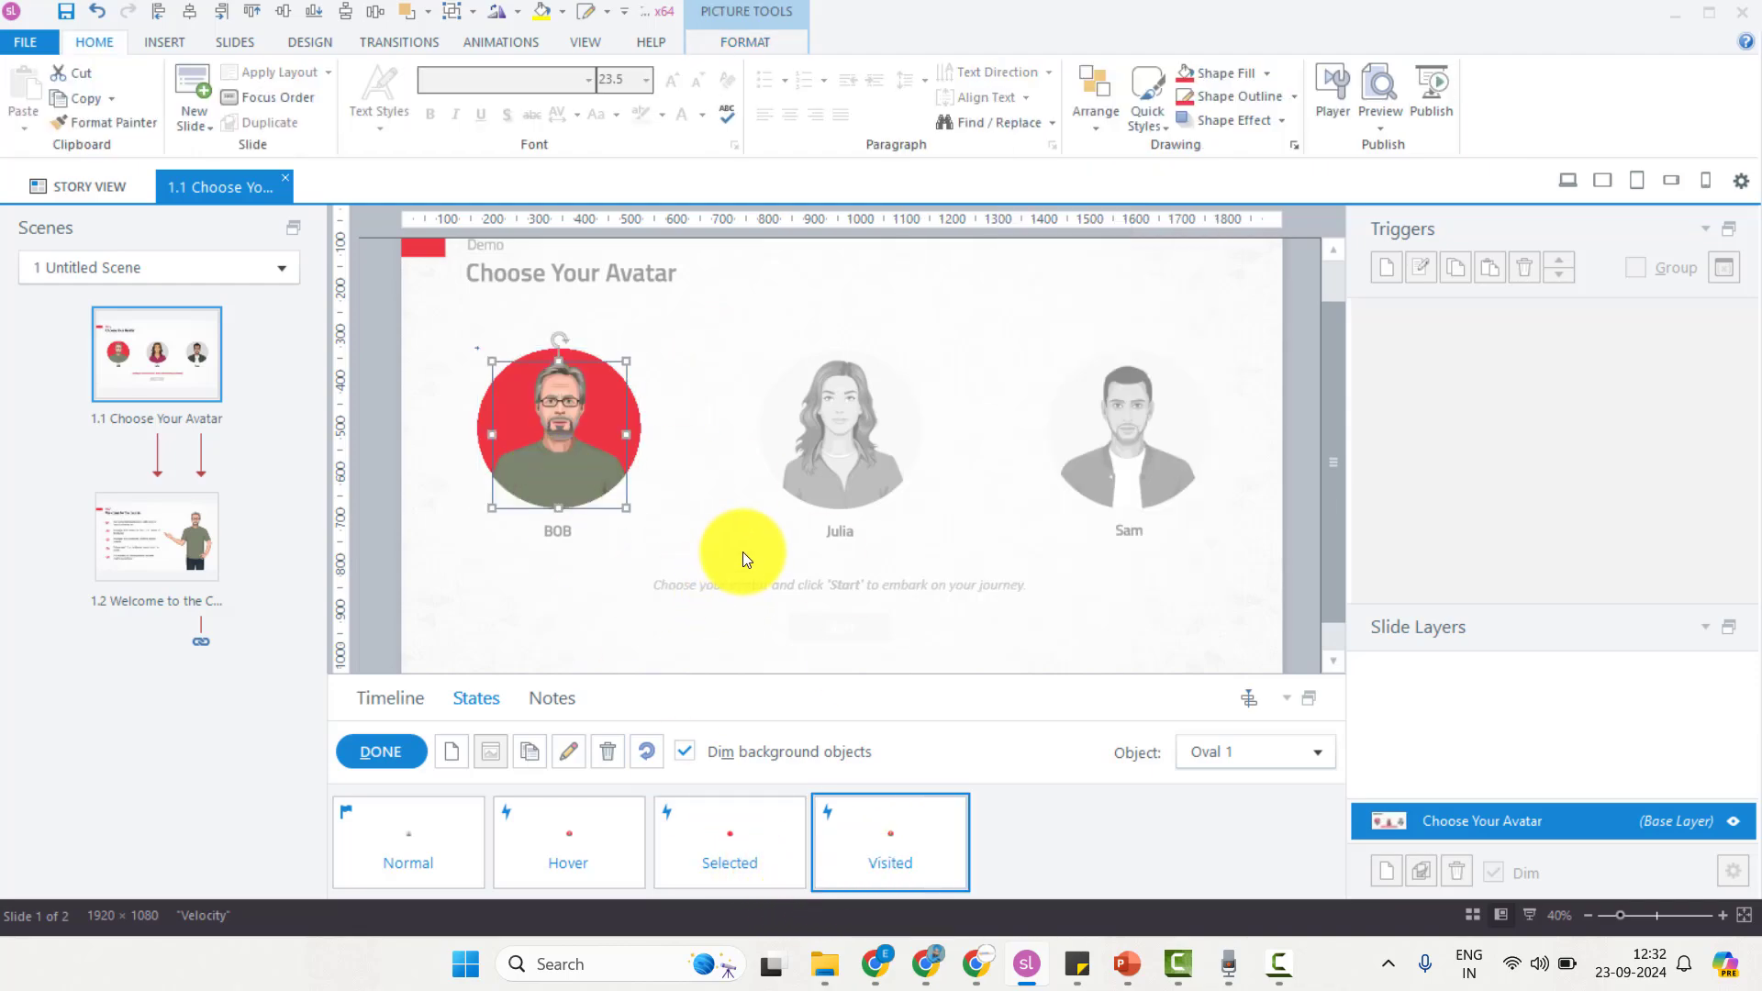
key("Delete")
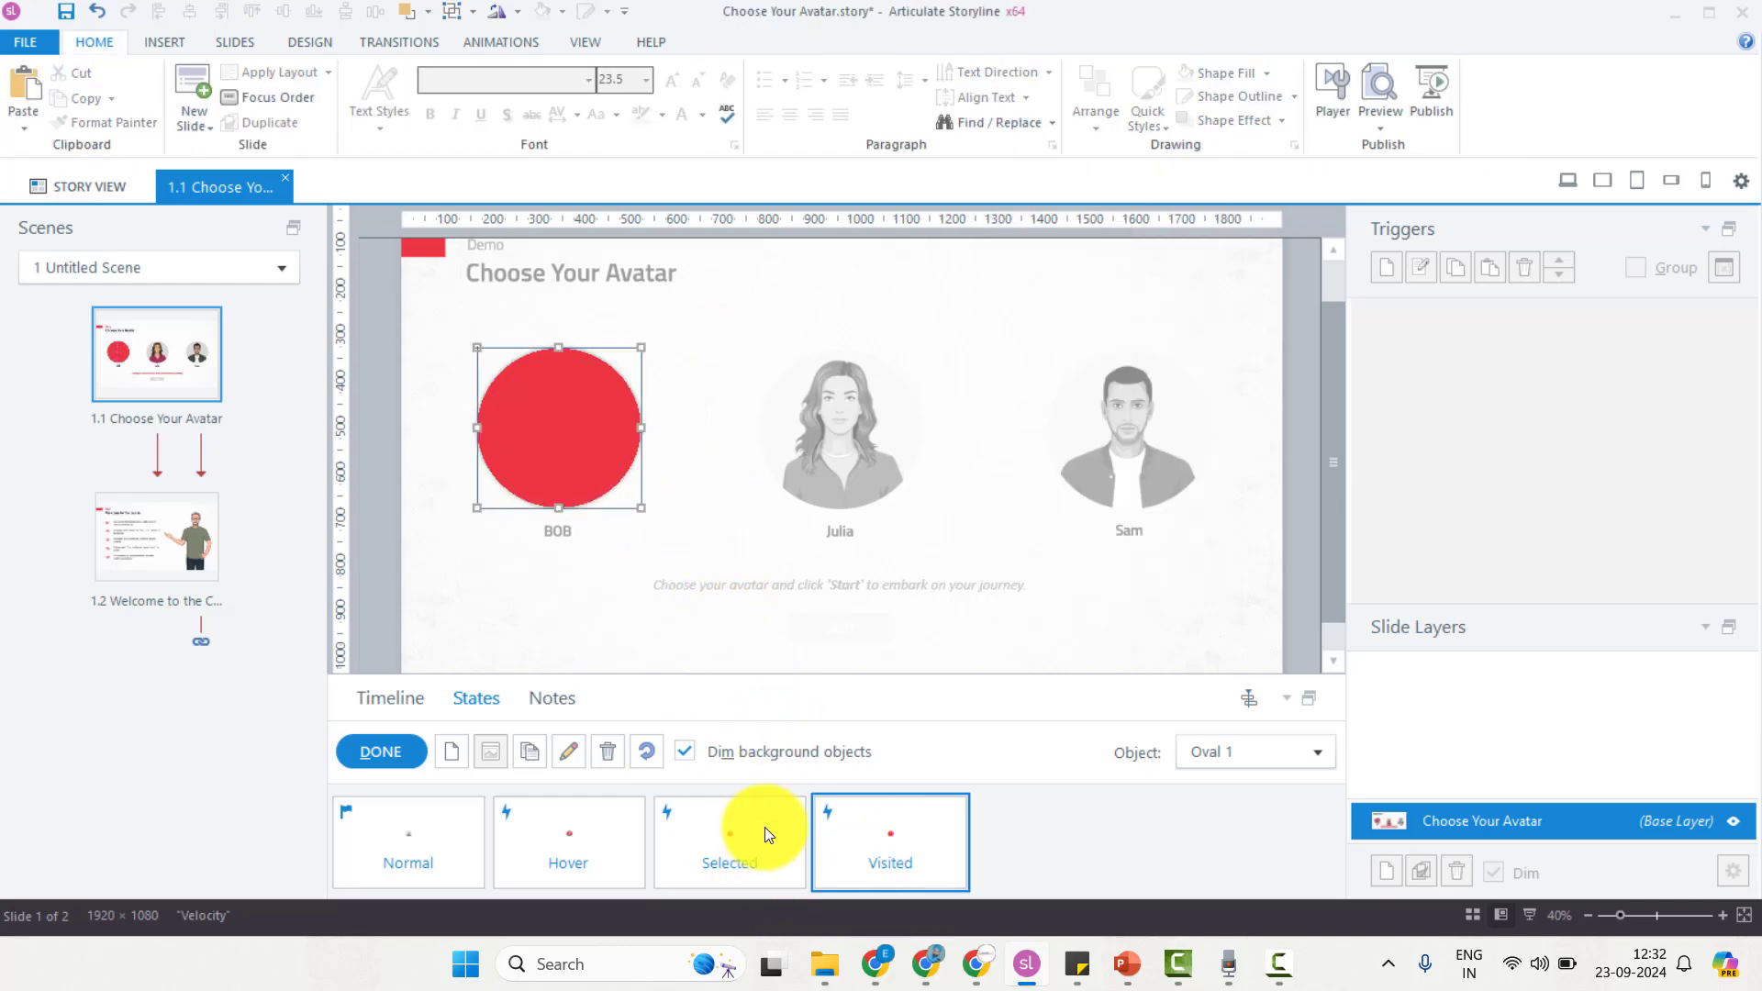
left_click(763, 828)
key("ctrl+v")
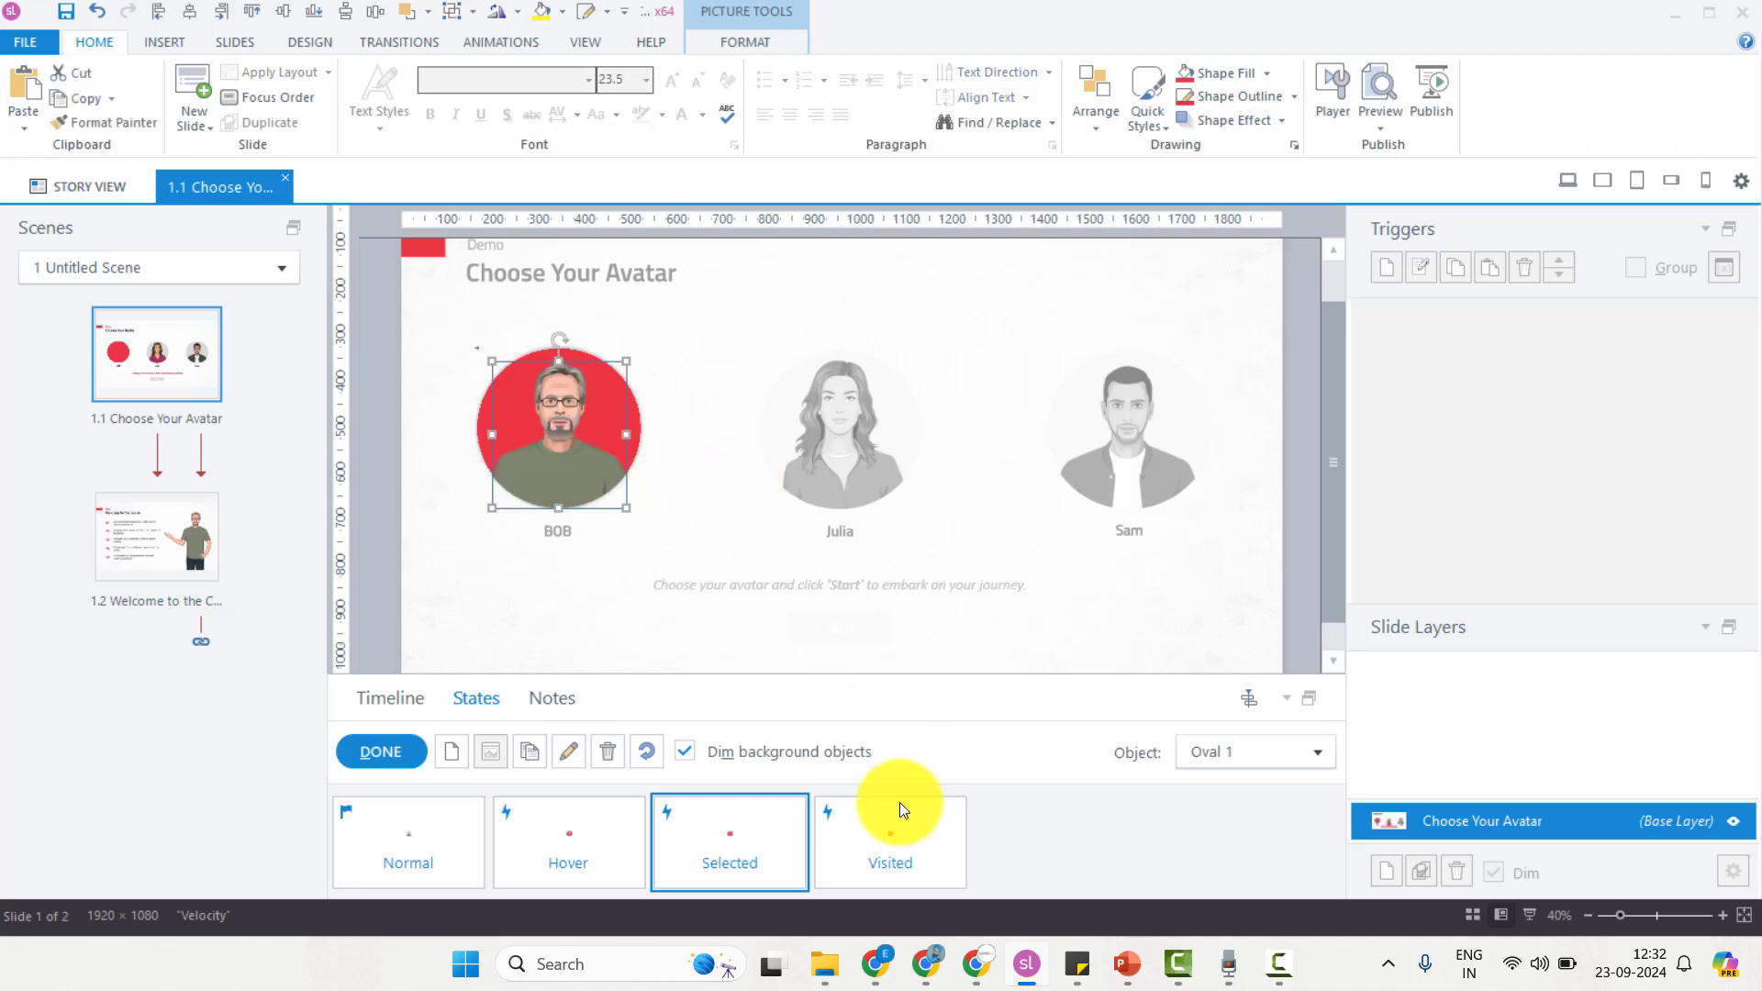
Step: Delete the BOB avatar's Visited state and finish editing its states
left_click(897, 808)
left_click(617, 752)
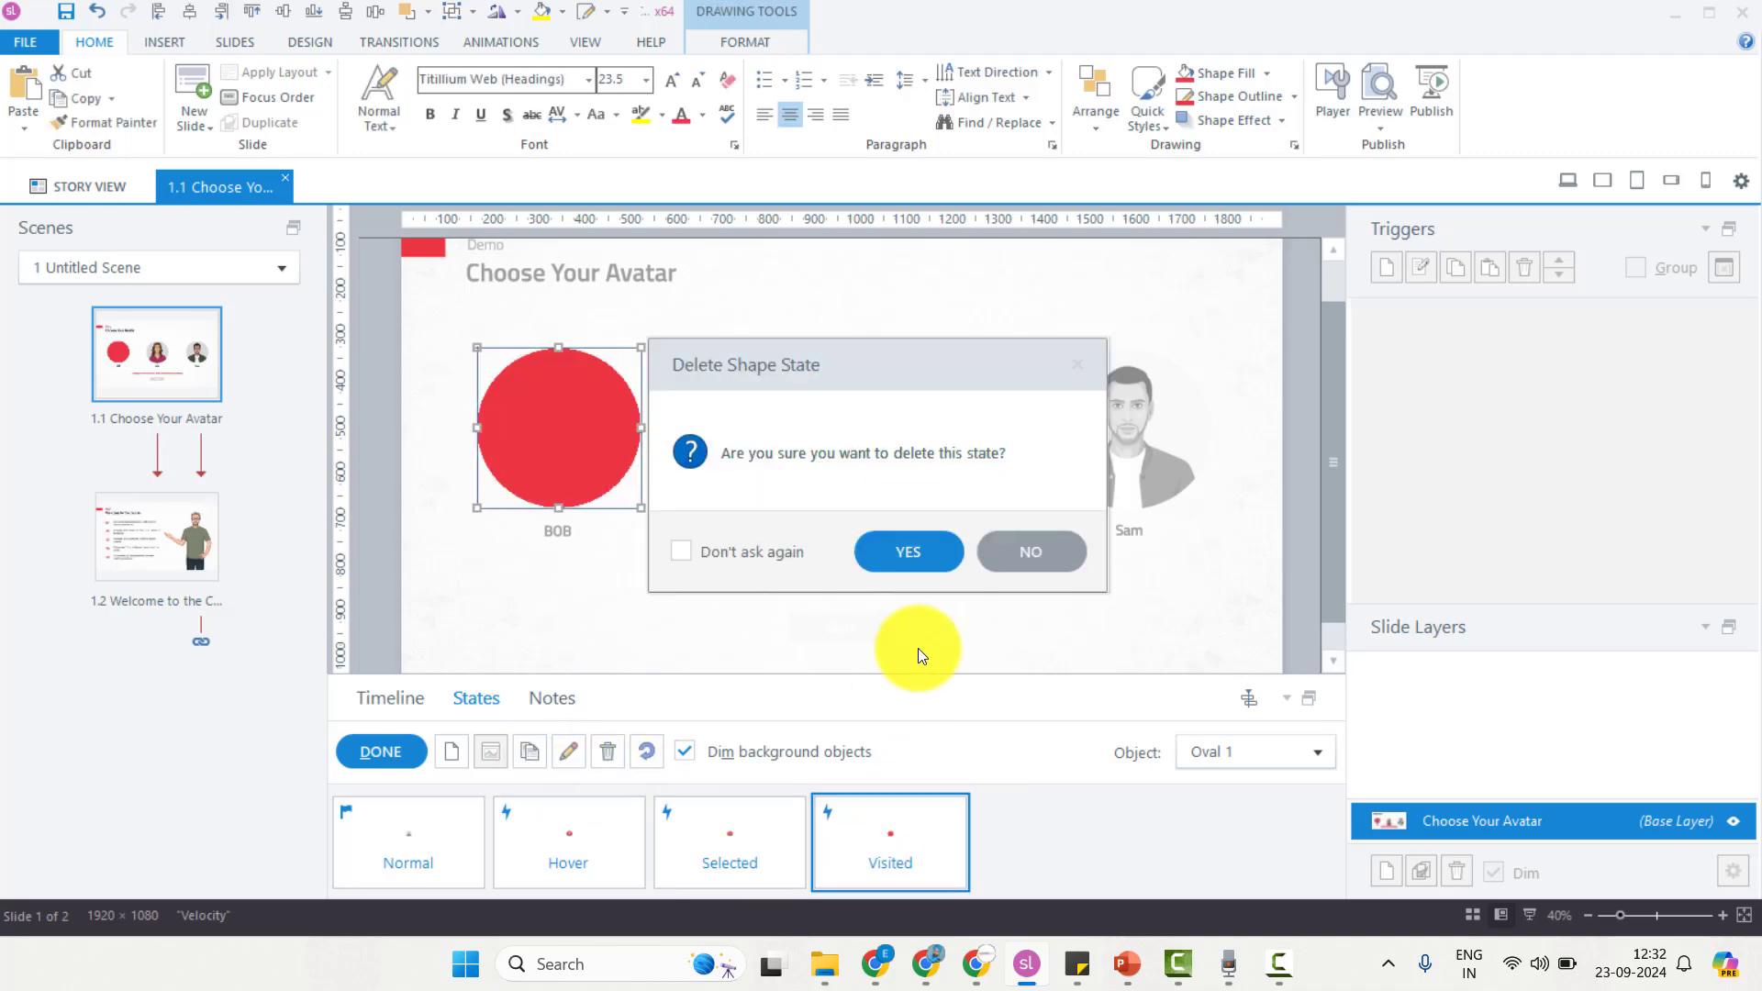
left_click(930, 548)
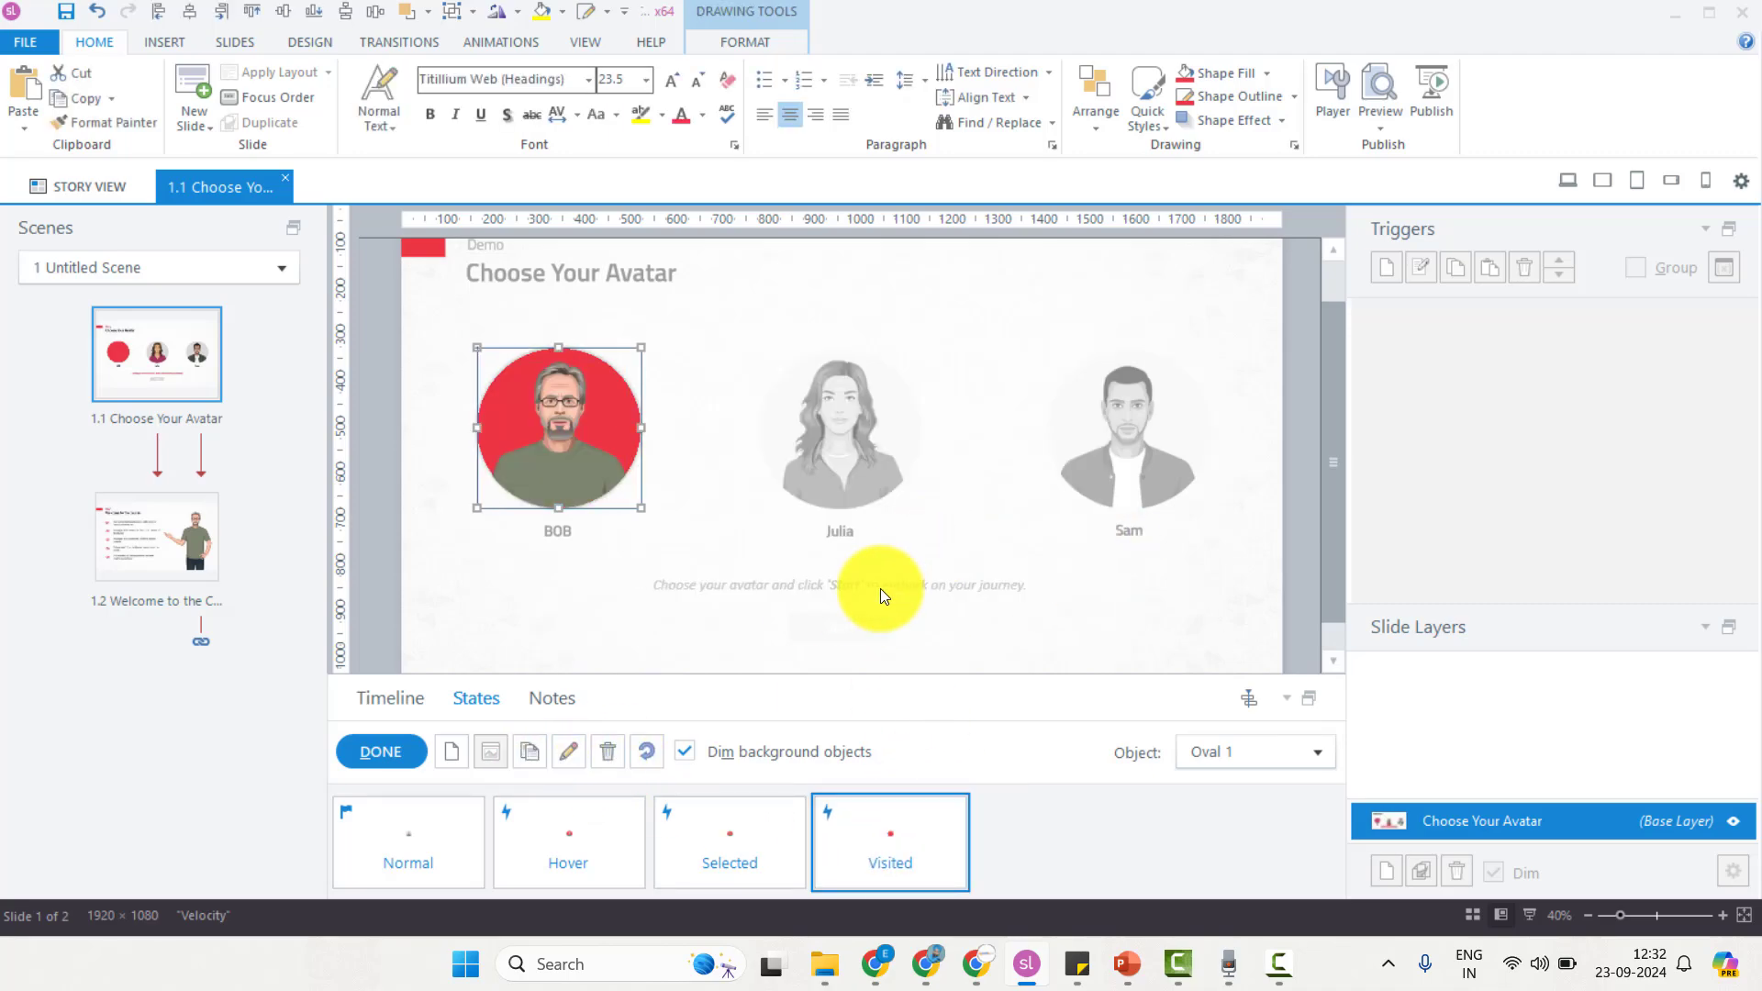
left_click(391, 752)
left_click(703, 395)
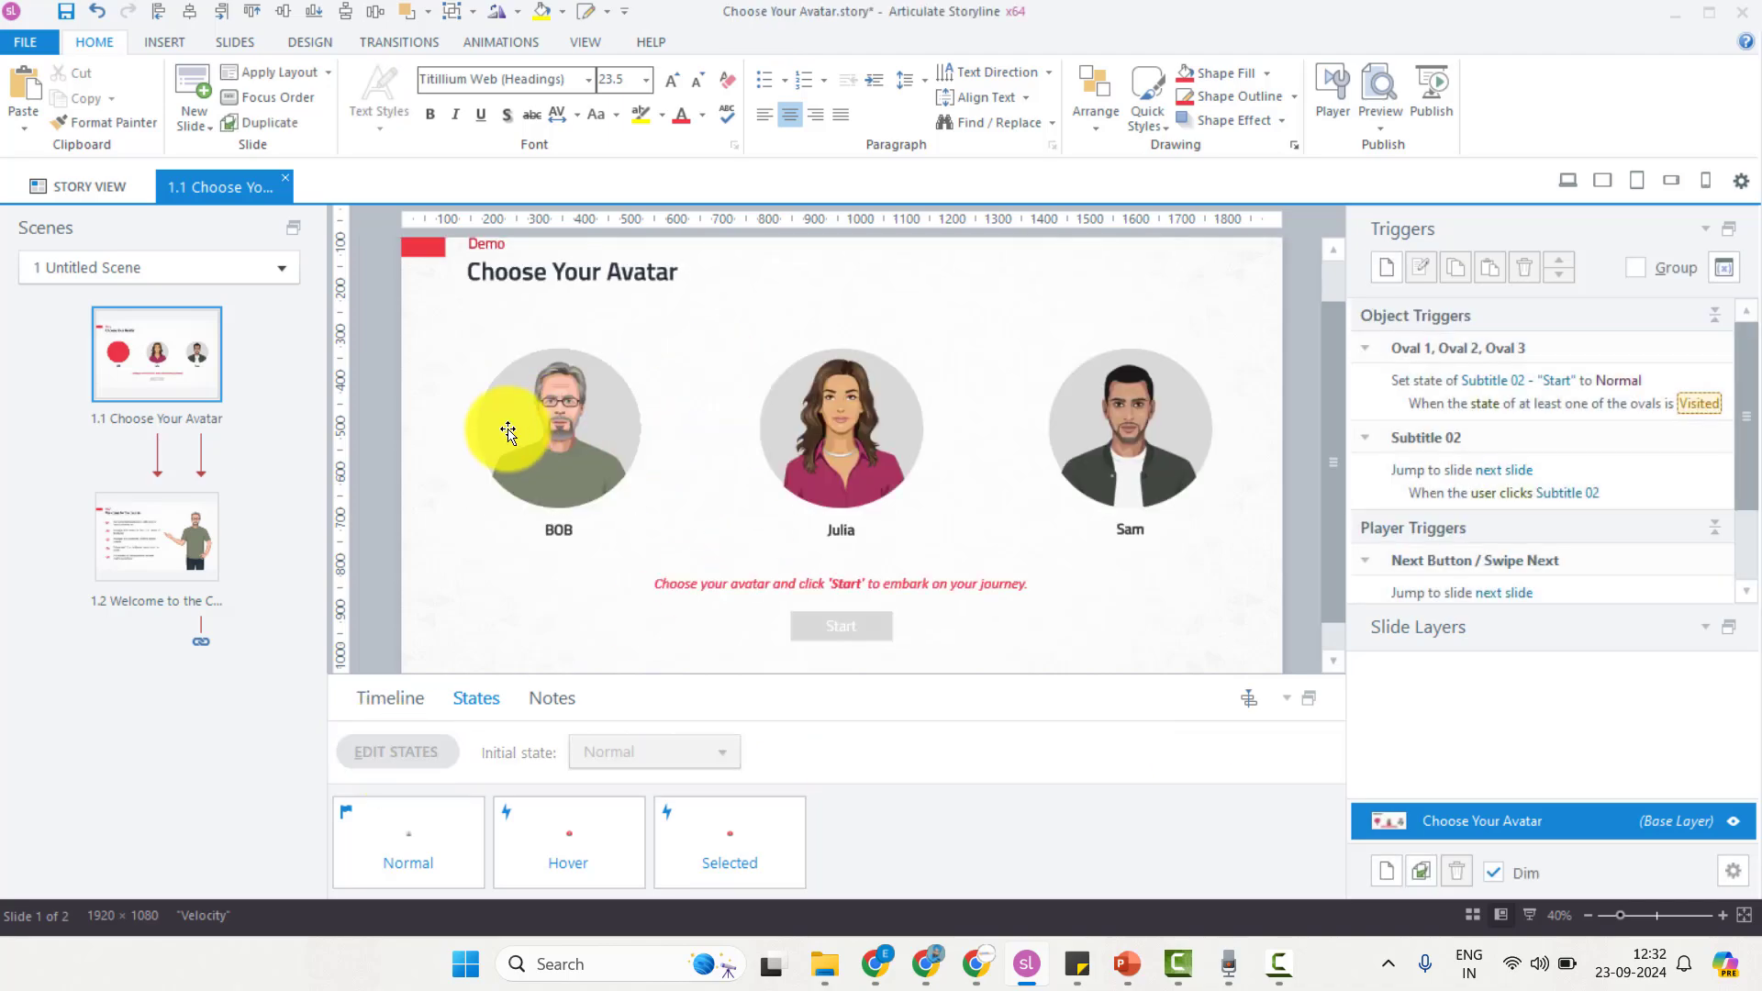
Step: Copy the Julia character picture from the avatar's Visited state into its Selected state
left_click(569, 407)
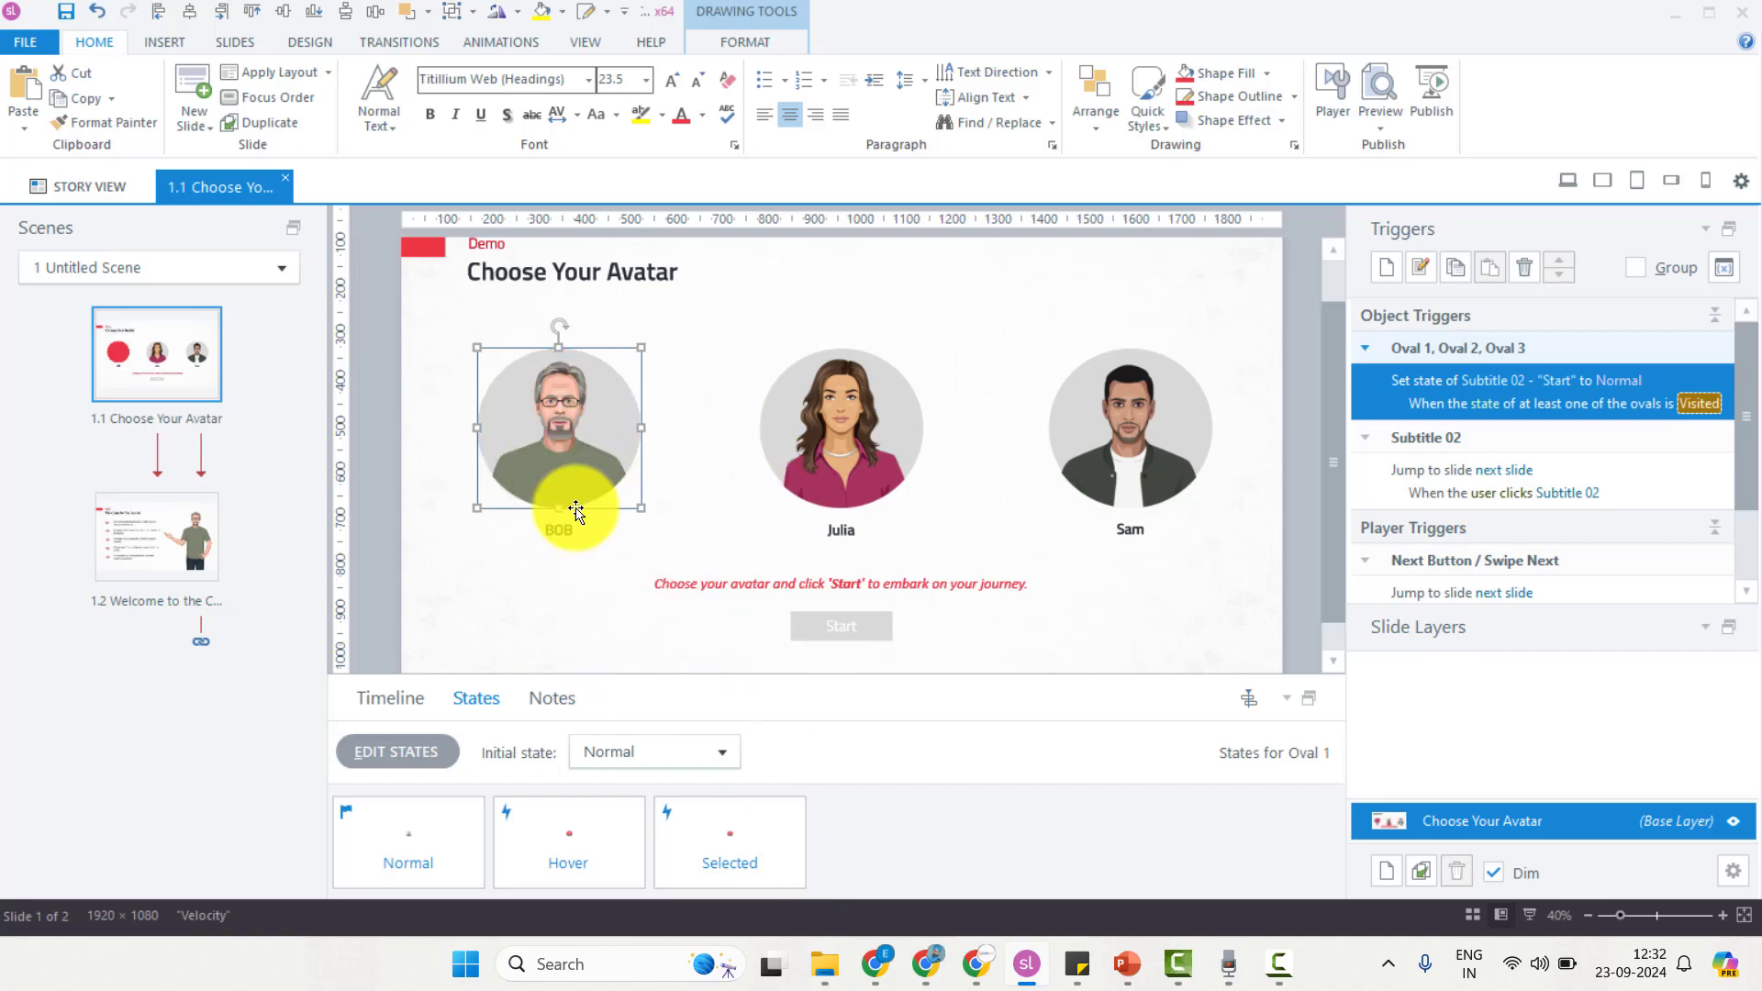
left_click(920, 407)
left_click(845, 395)
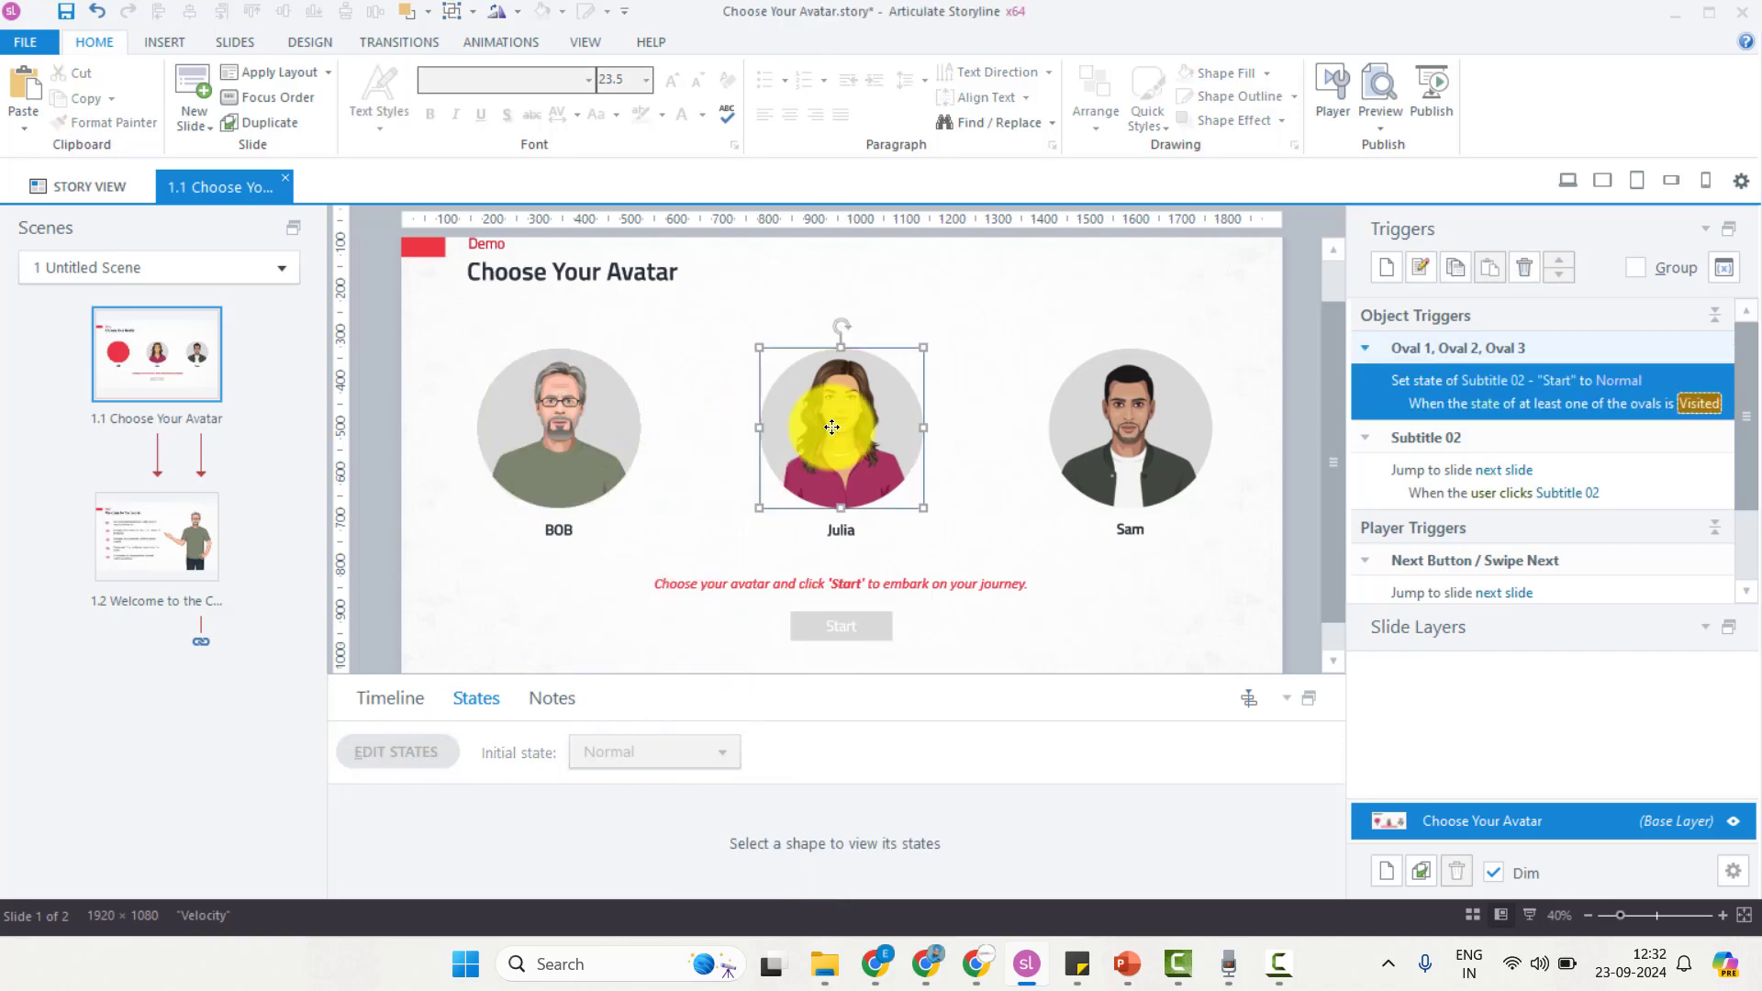
left_click(771, 838)
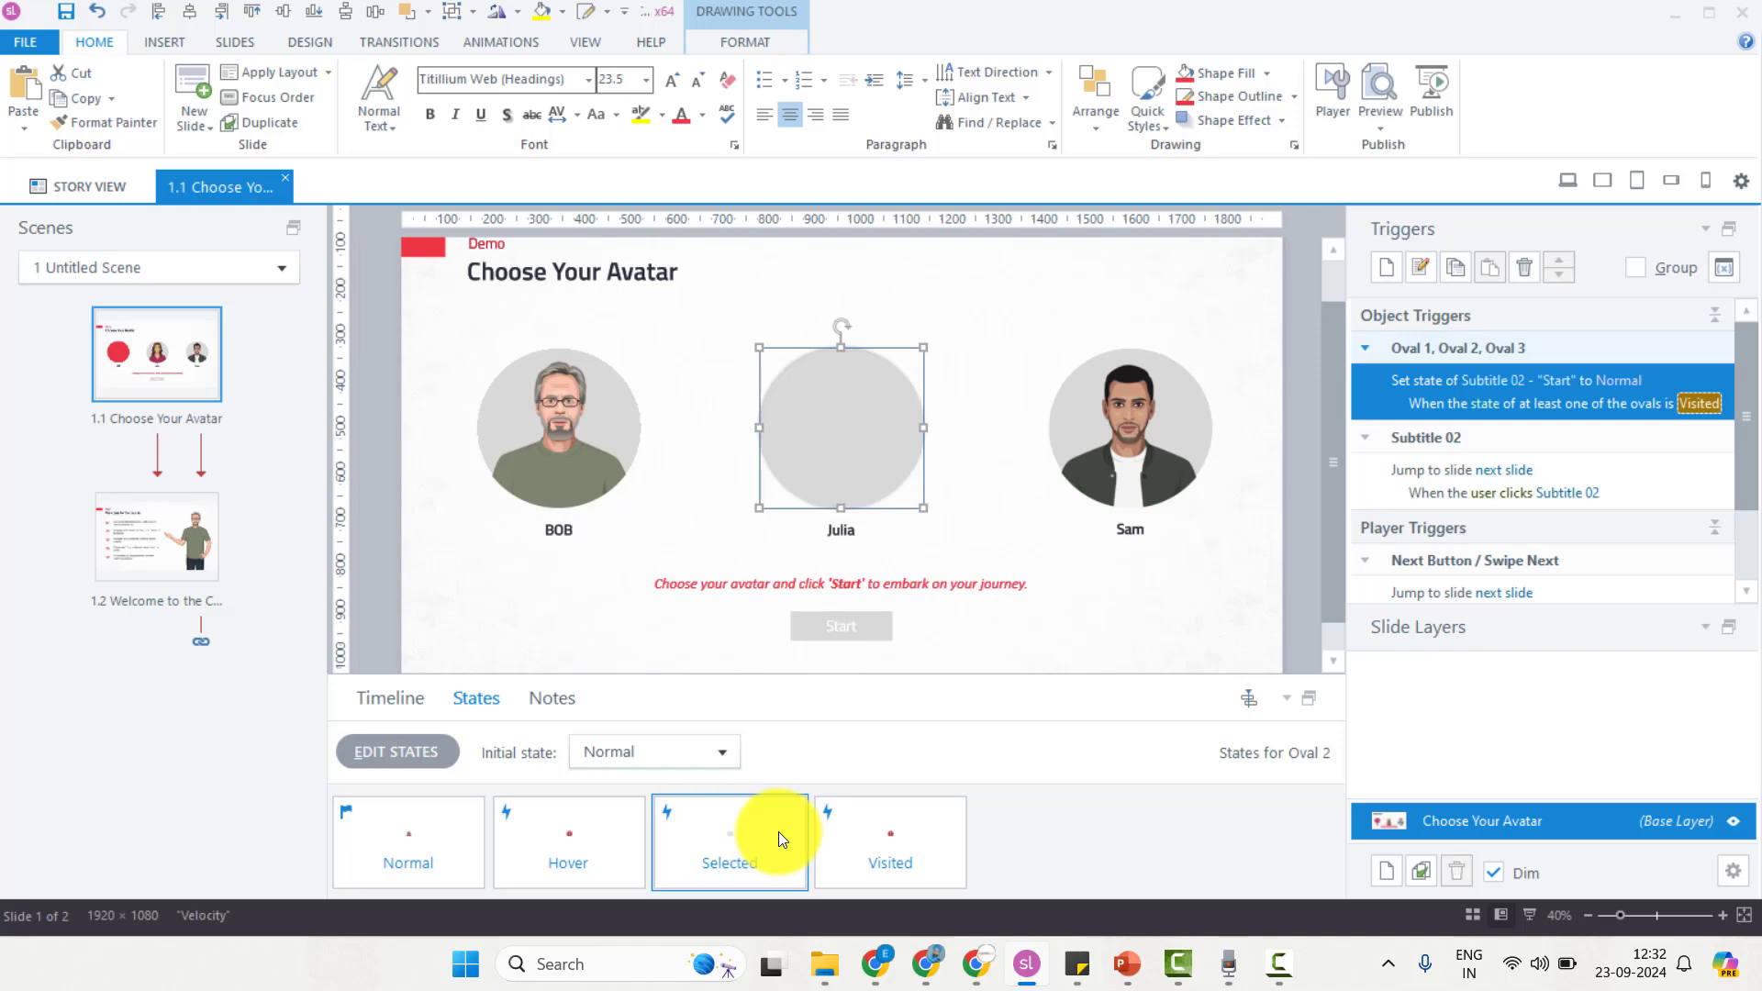
left_click(918, 831)
left_click(842, 429)
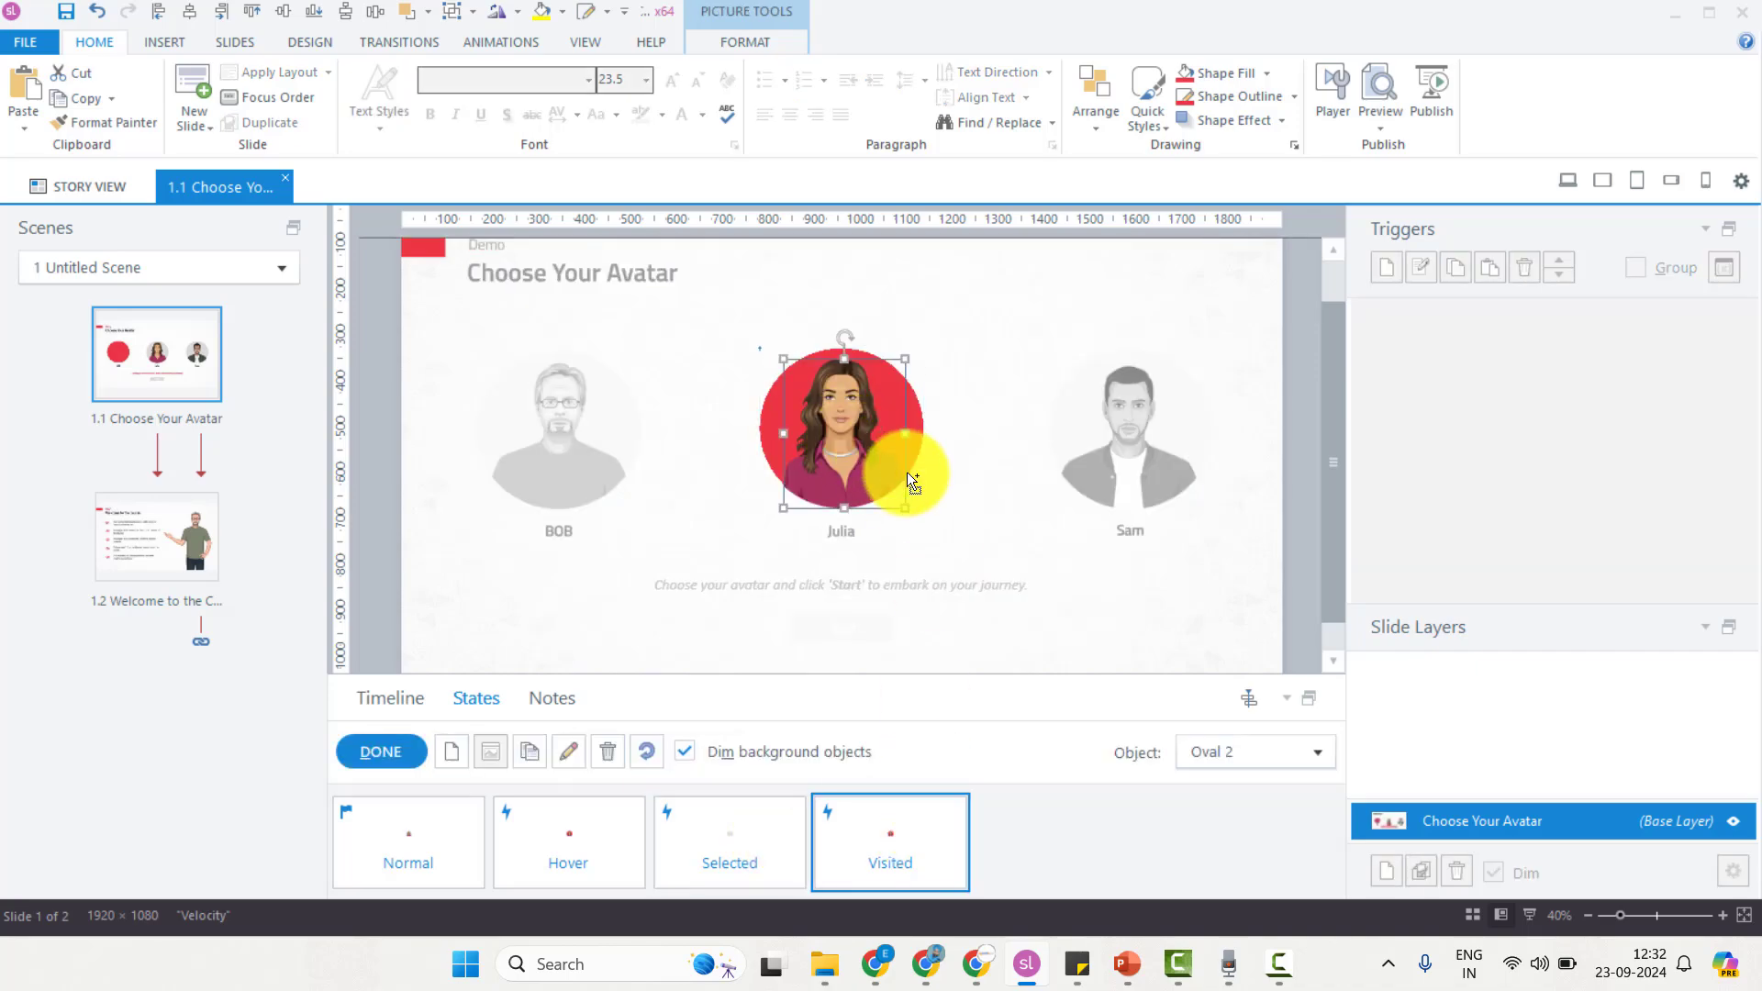
left_click(747, 870)
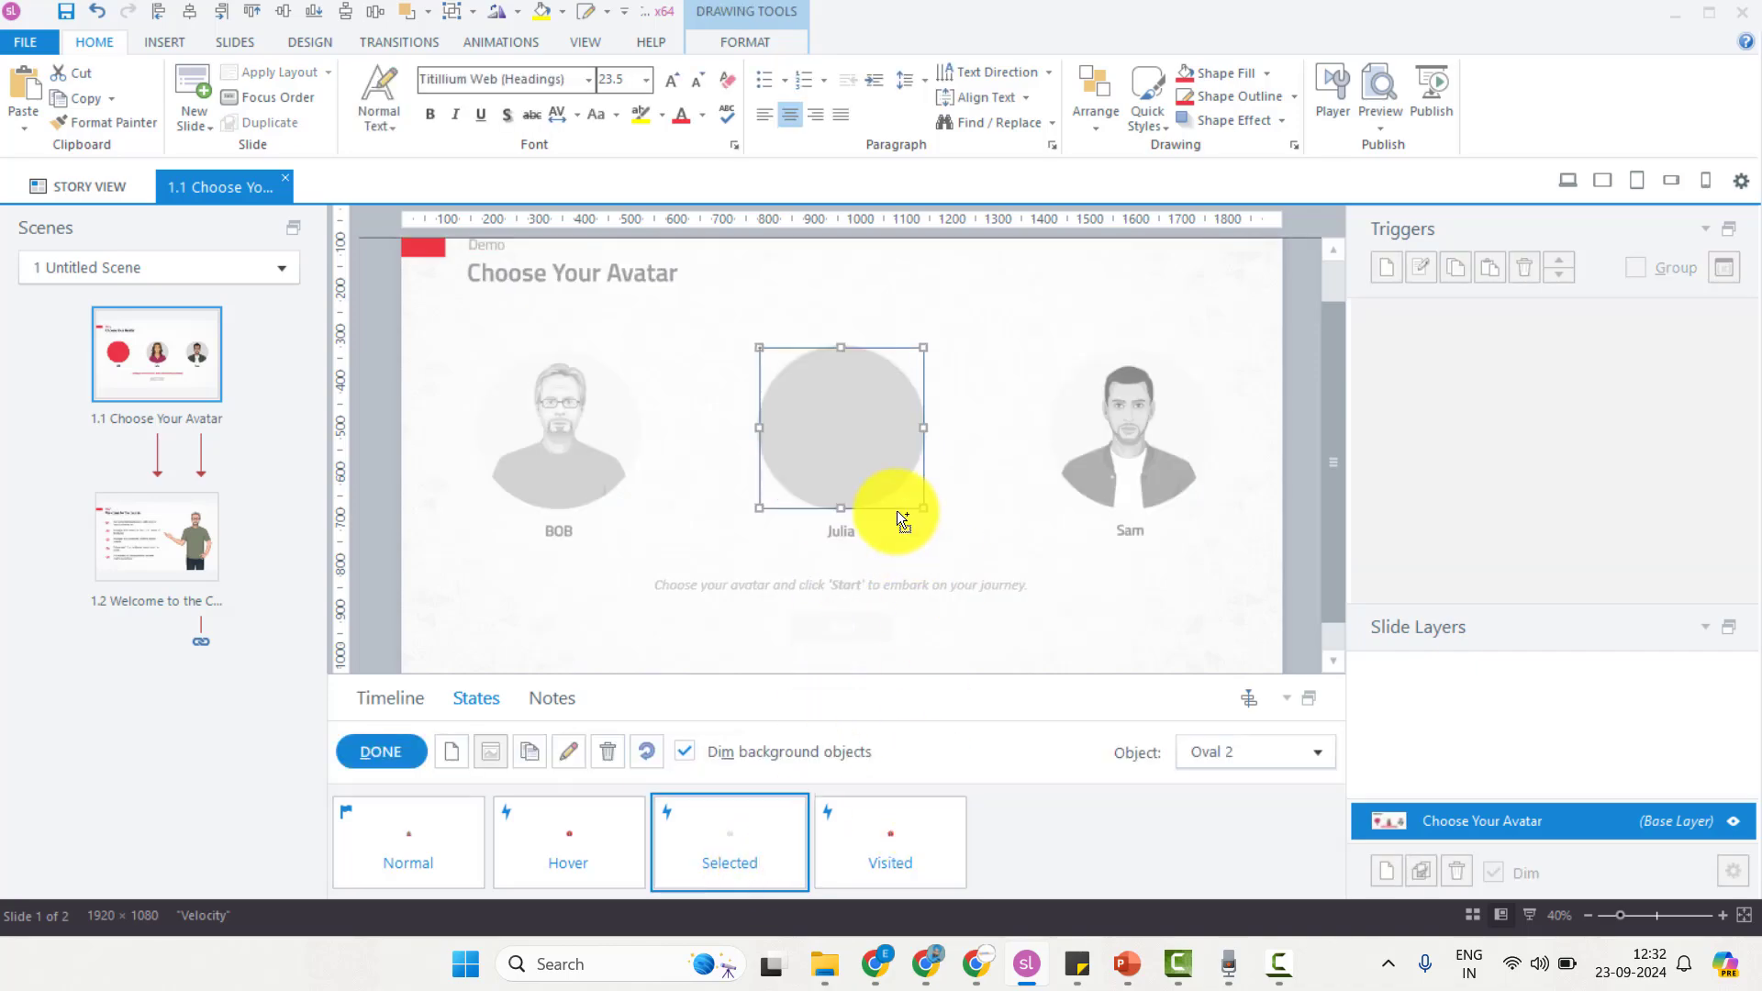
left_click(903, 503)
Step: Fill the oval of the Julia avatar's Selected state with the red theme color and finish editing its states
left_click(919, 424)
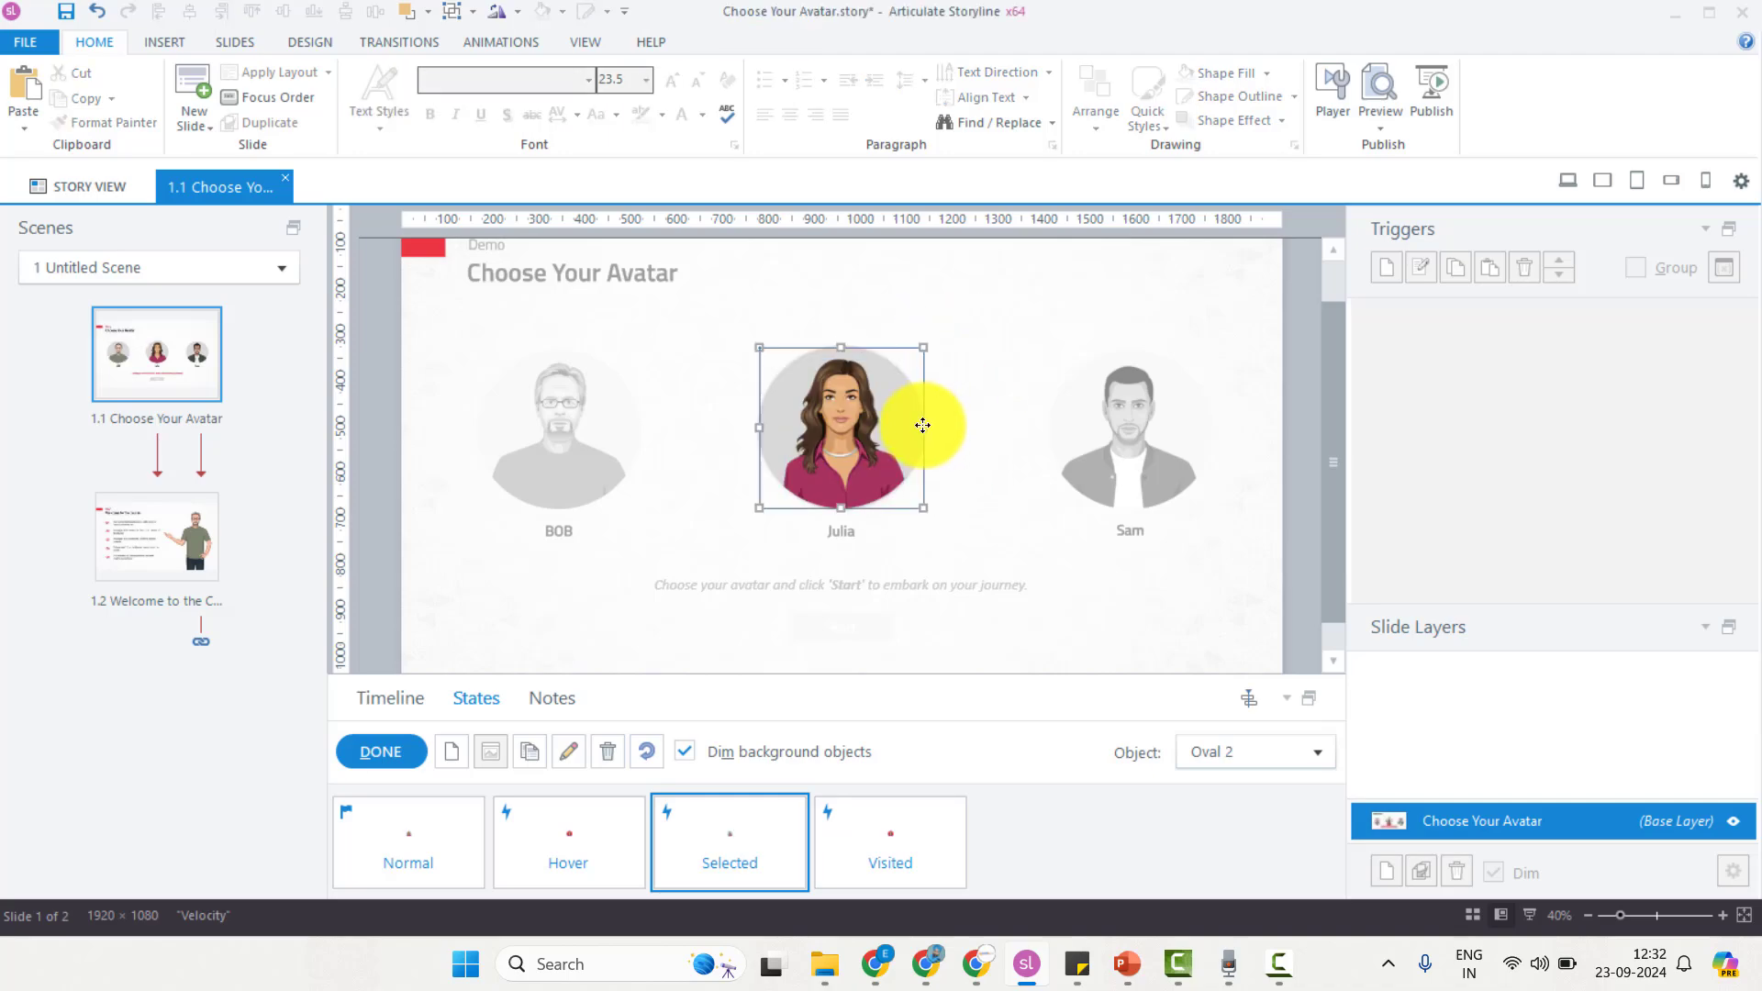
left_click(1176, 82)
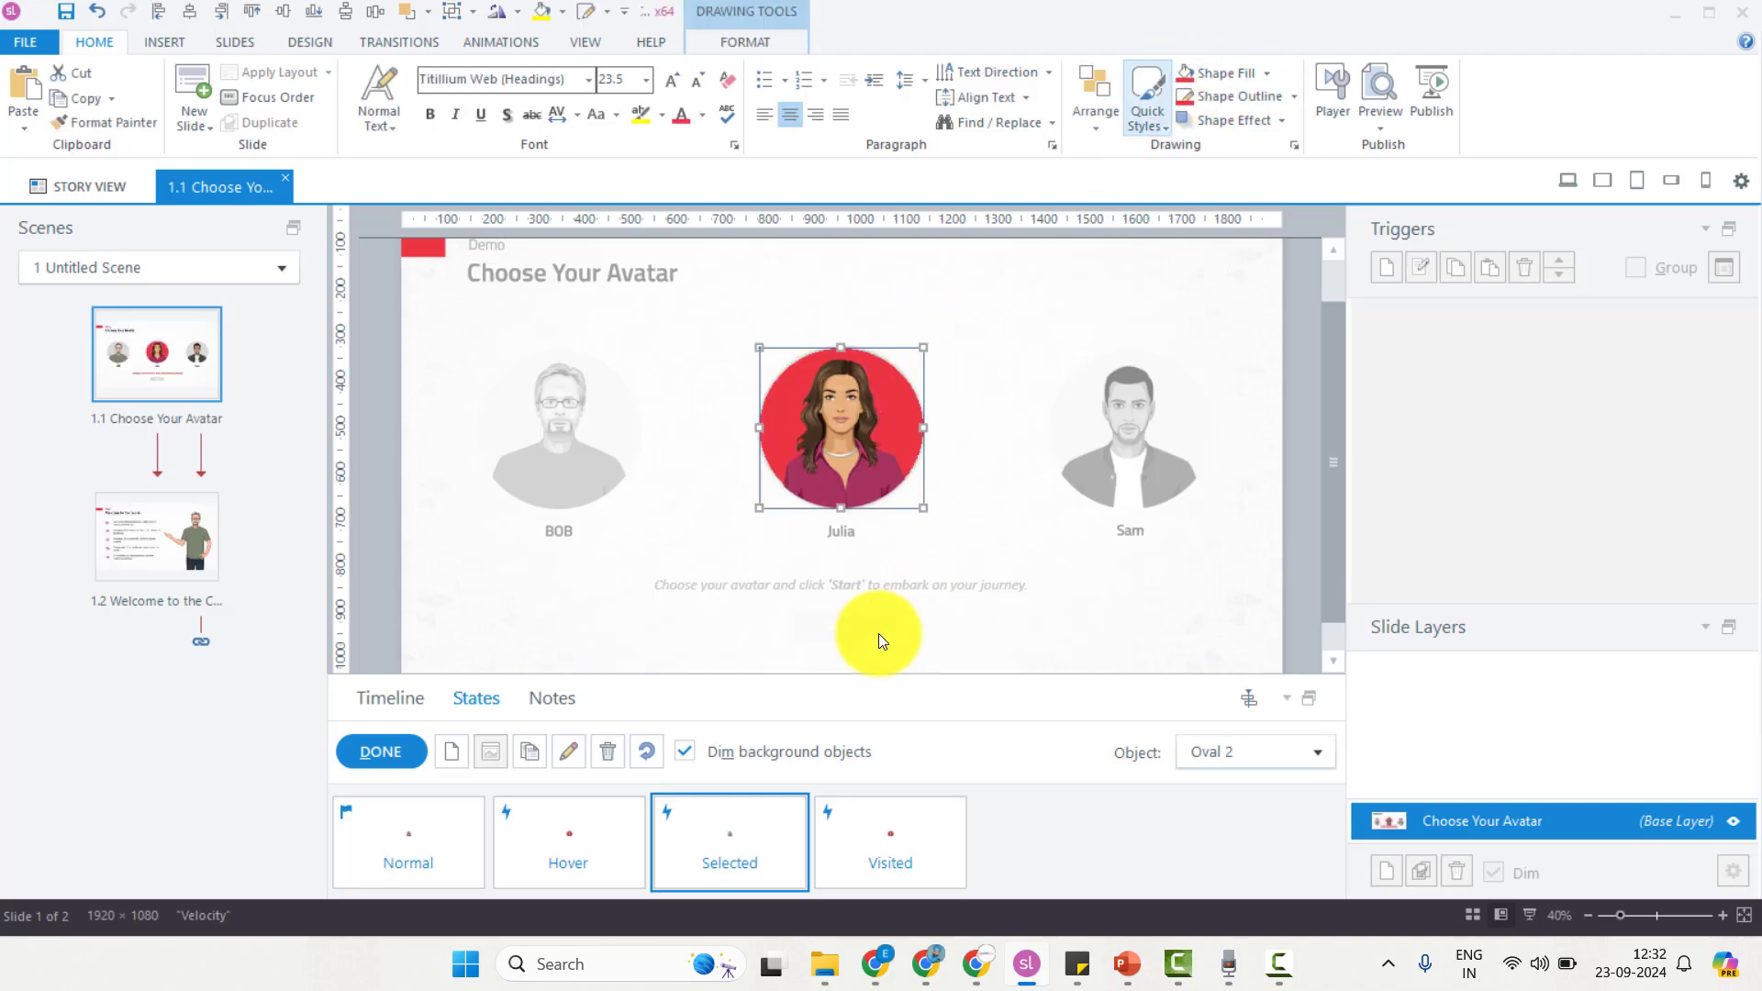
left_click(382, 751)
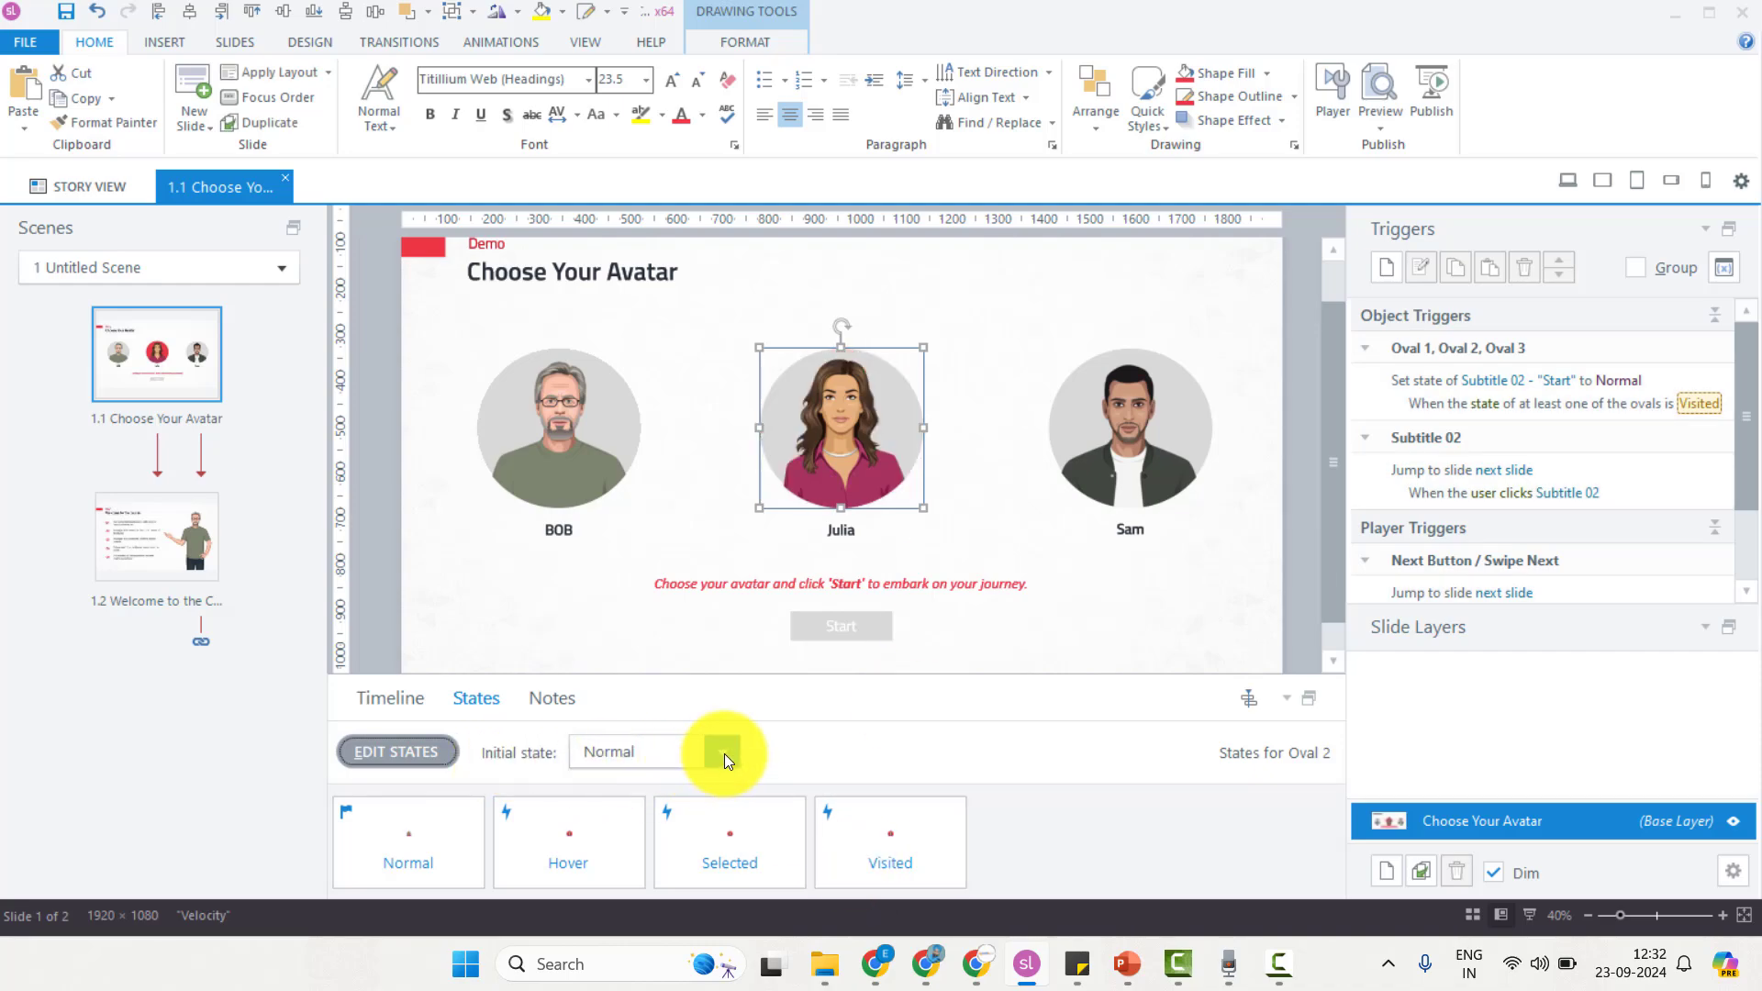
Step: Delete the Julia avatar's Visited state and leave state editing
double_click(890, 843)
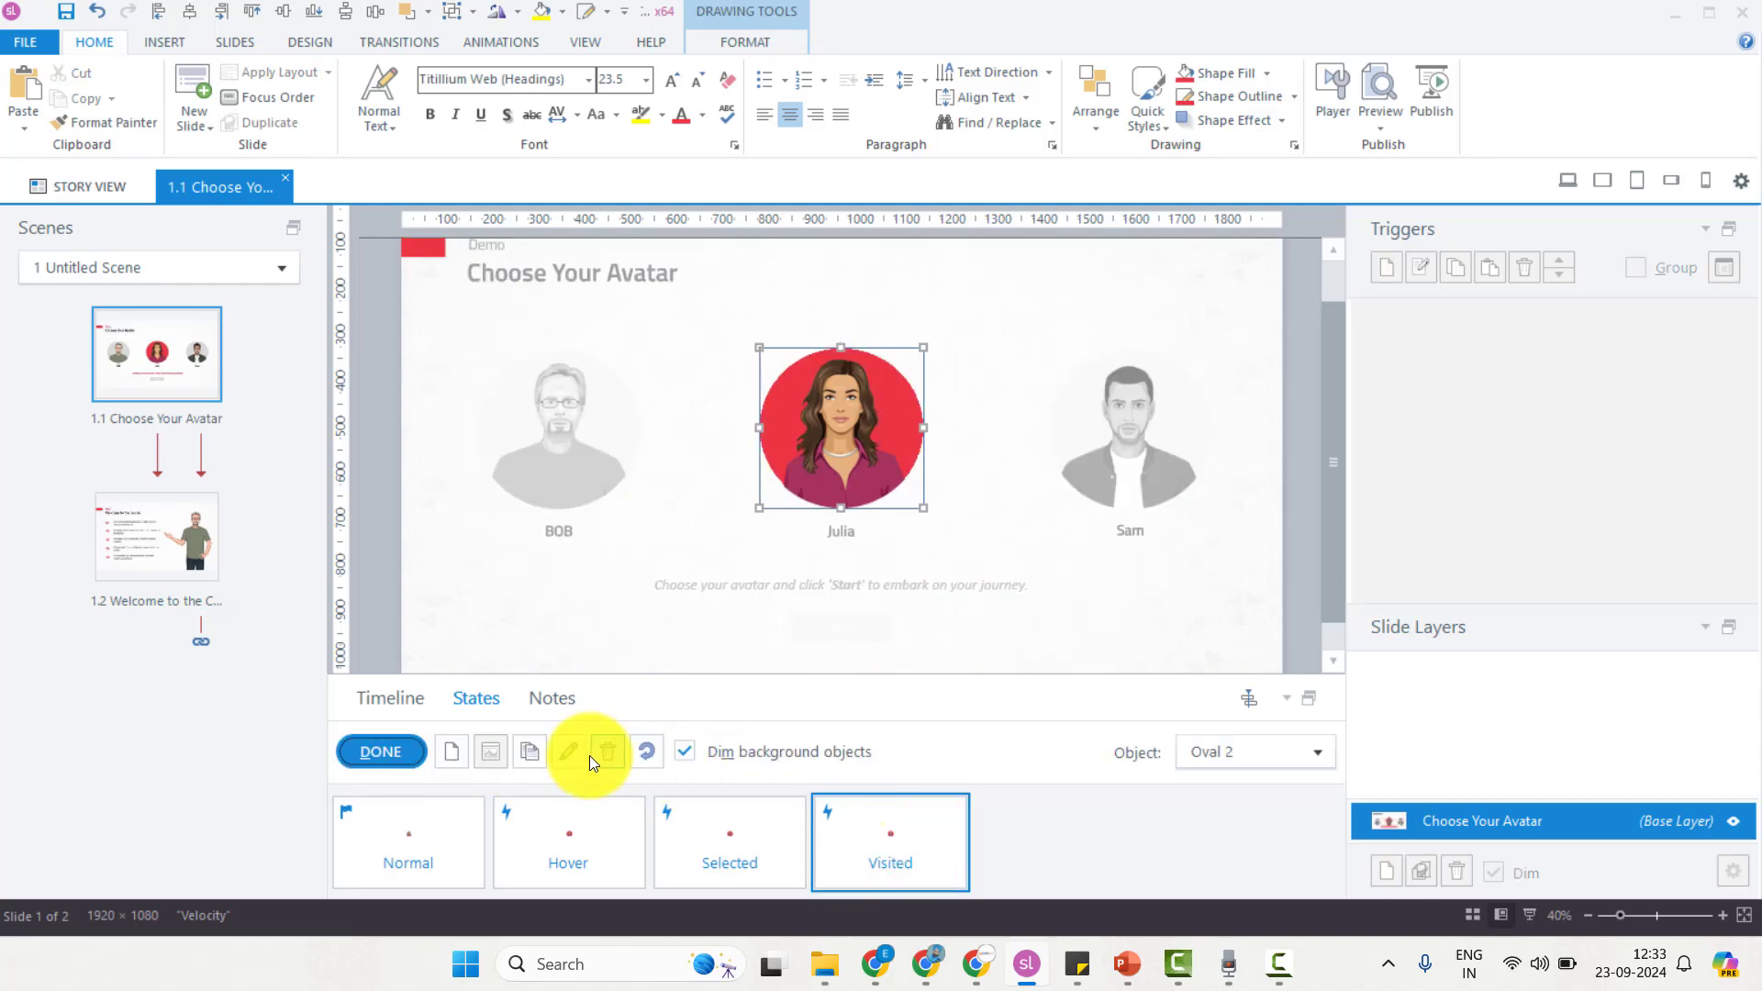
left_click(609, 753)
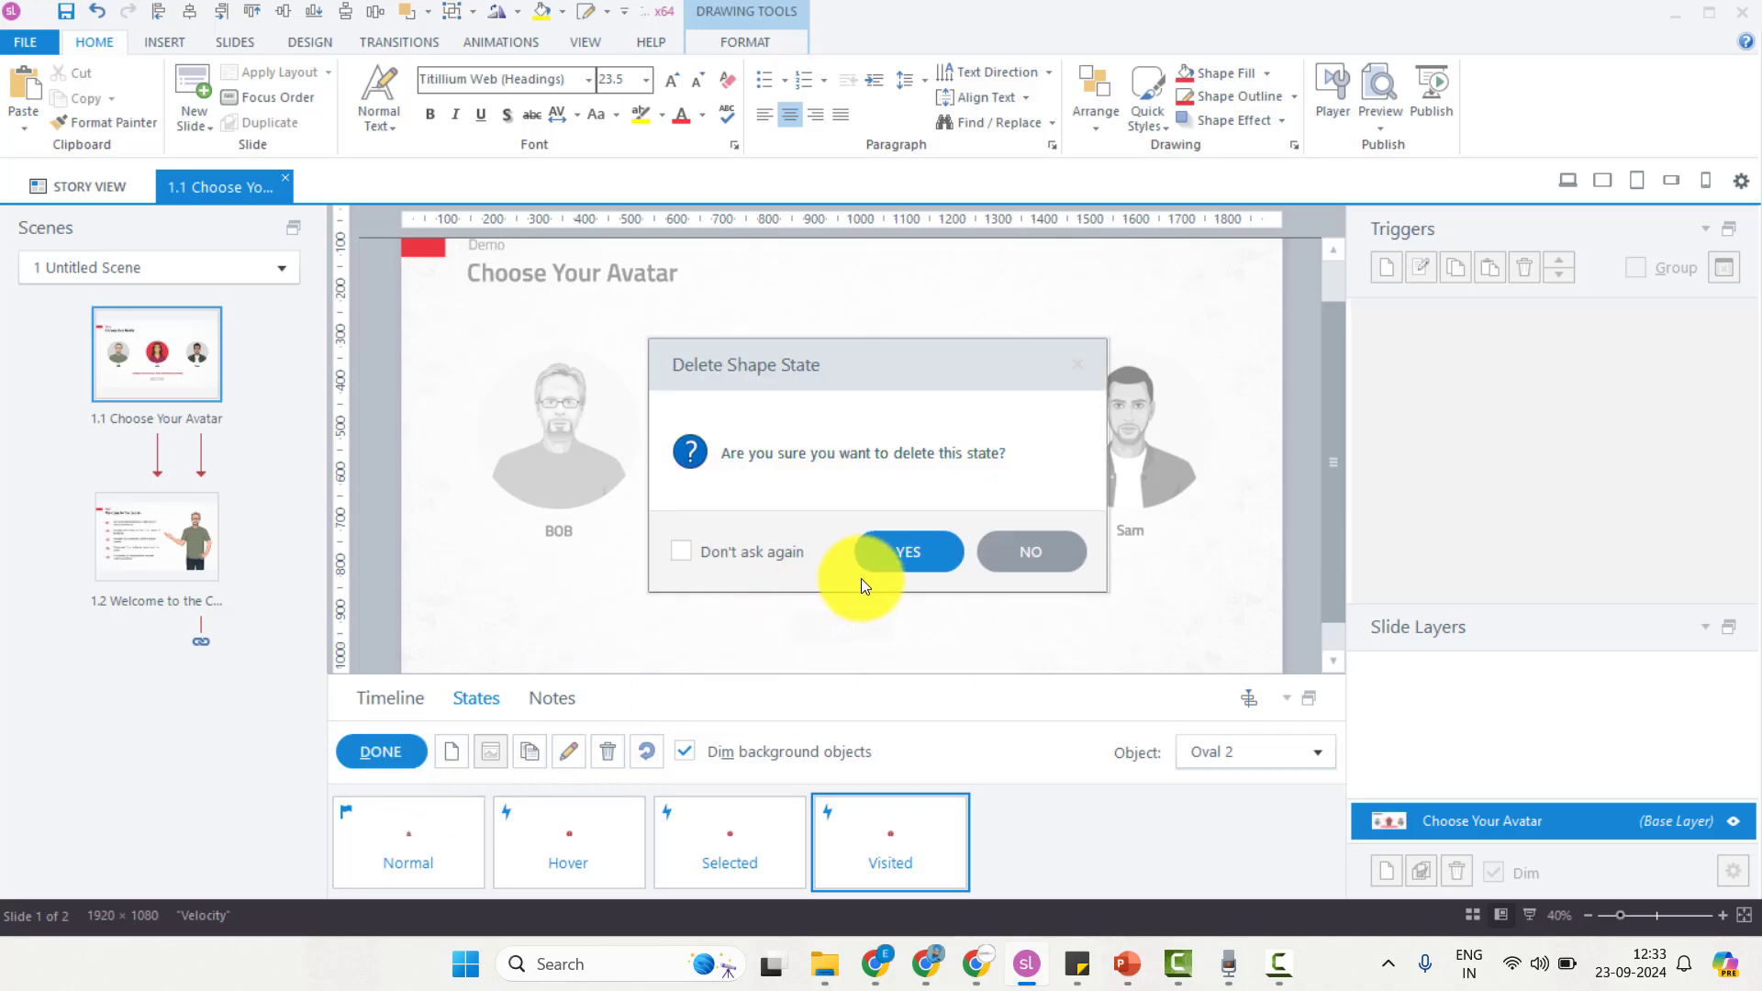
left_click(902, 549)
left_click(393, 749)
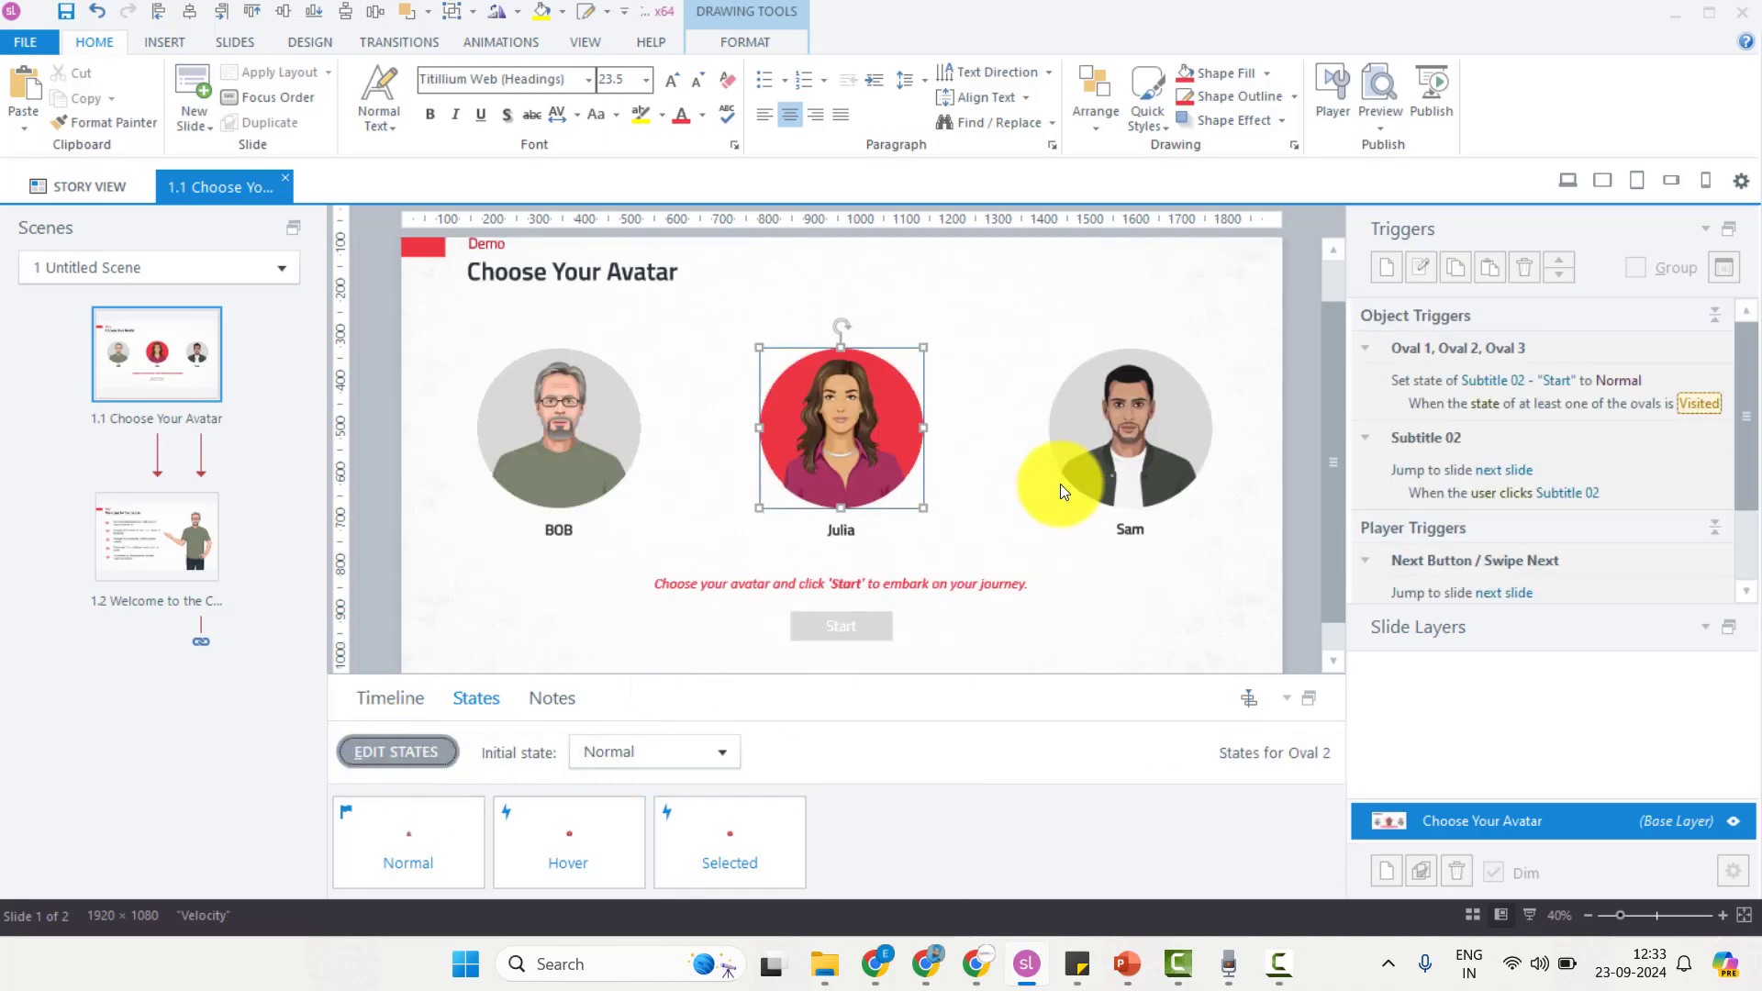
Step: Move the Sam character picture from the avatar's Visited state into its Selected state
left_click(1106, 445)
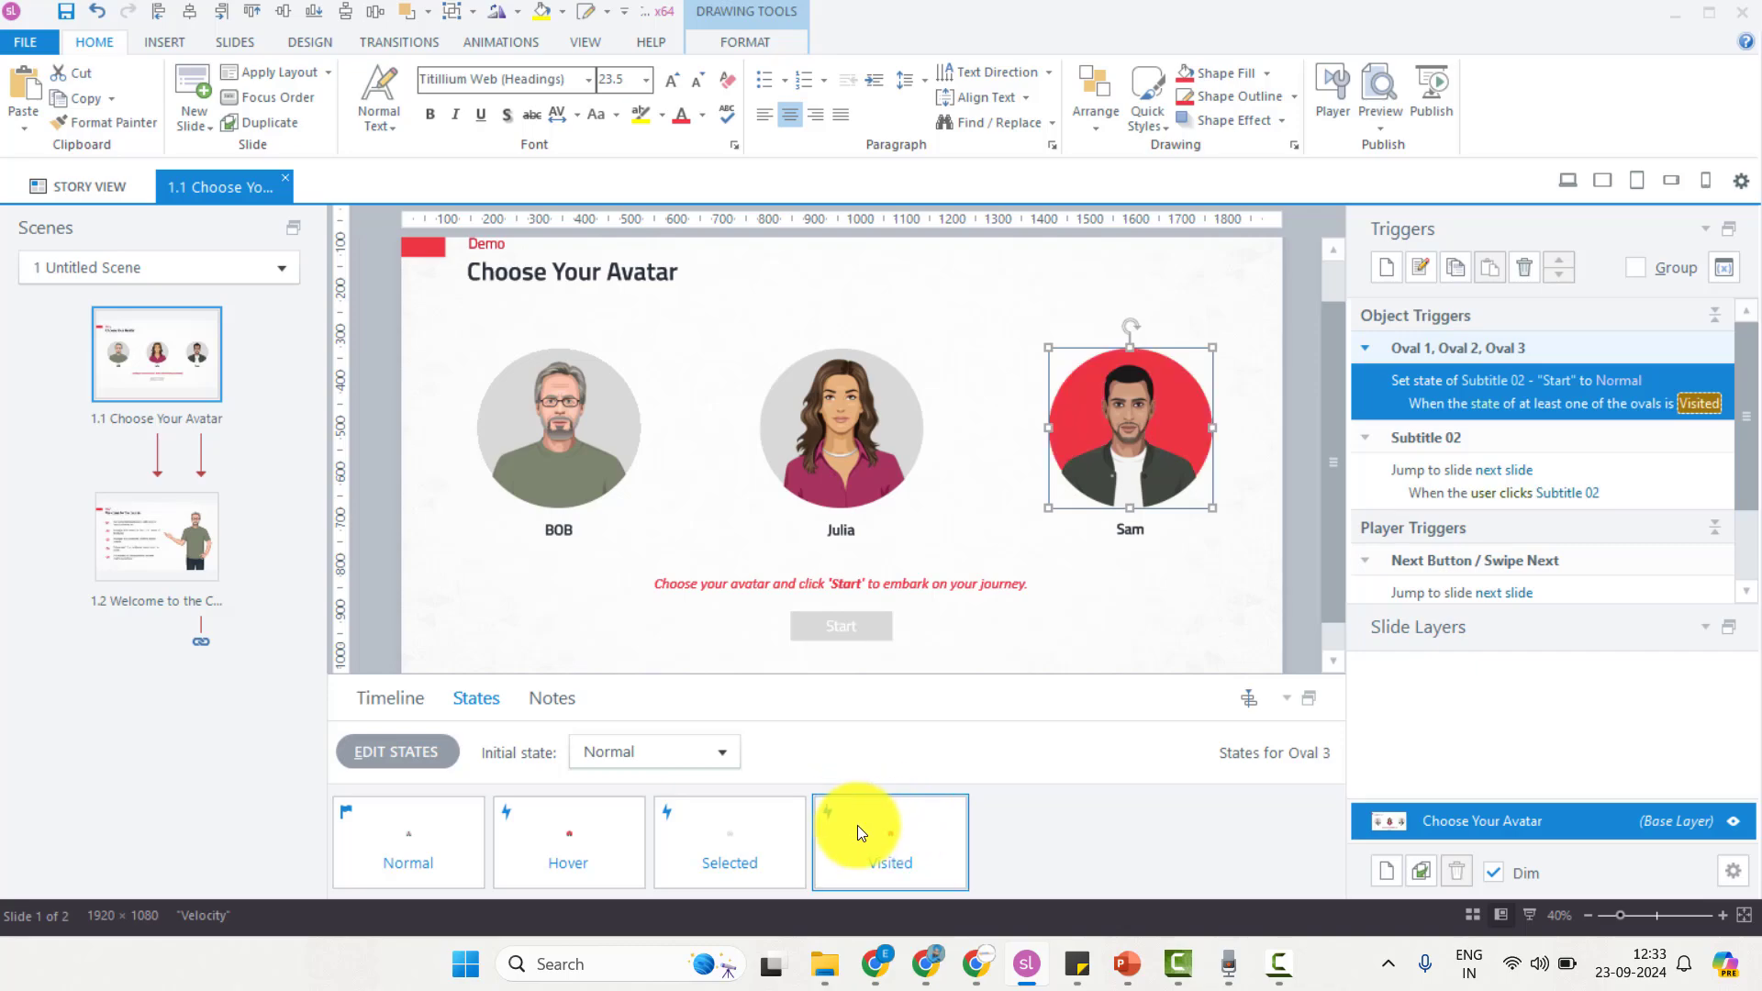
double_click(884, 846)
left_click(1149, 450)
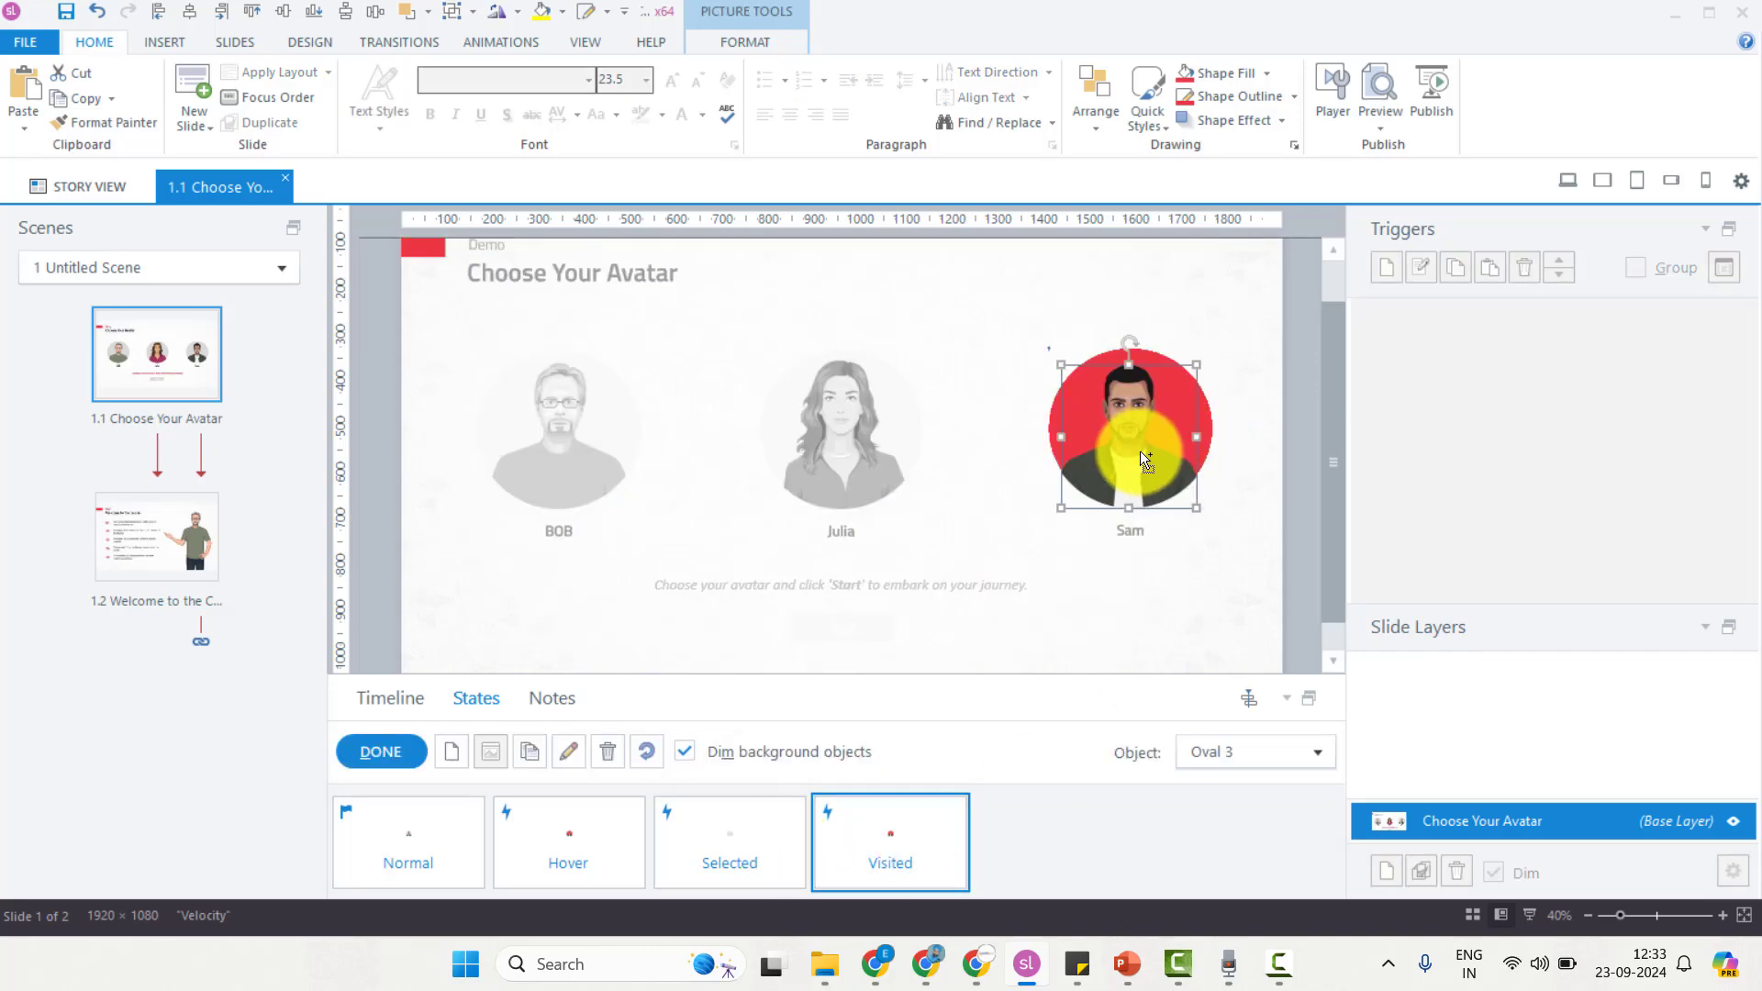
key("Delete")
left_click(774, 832)
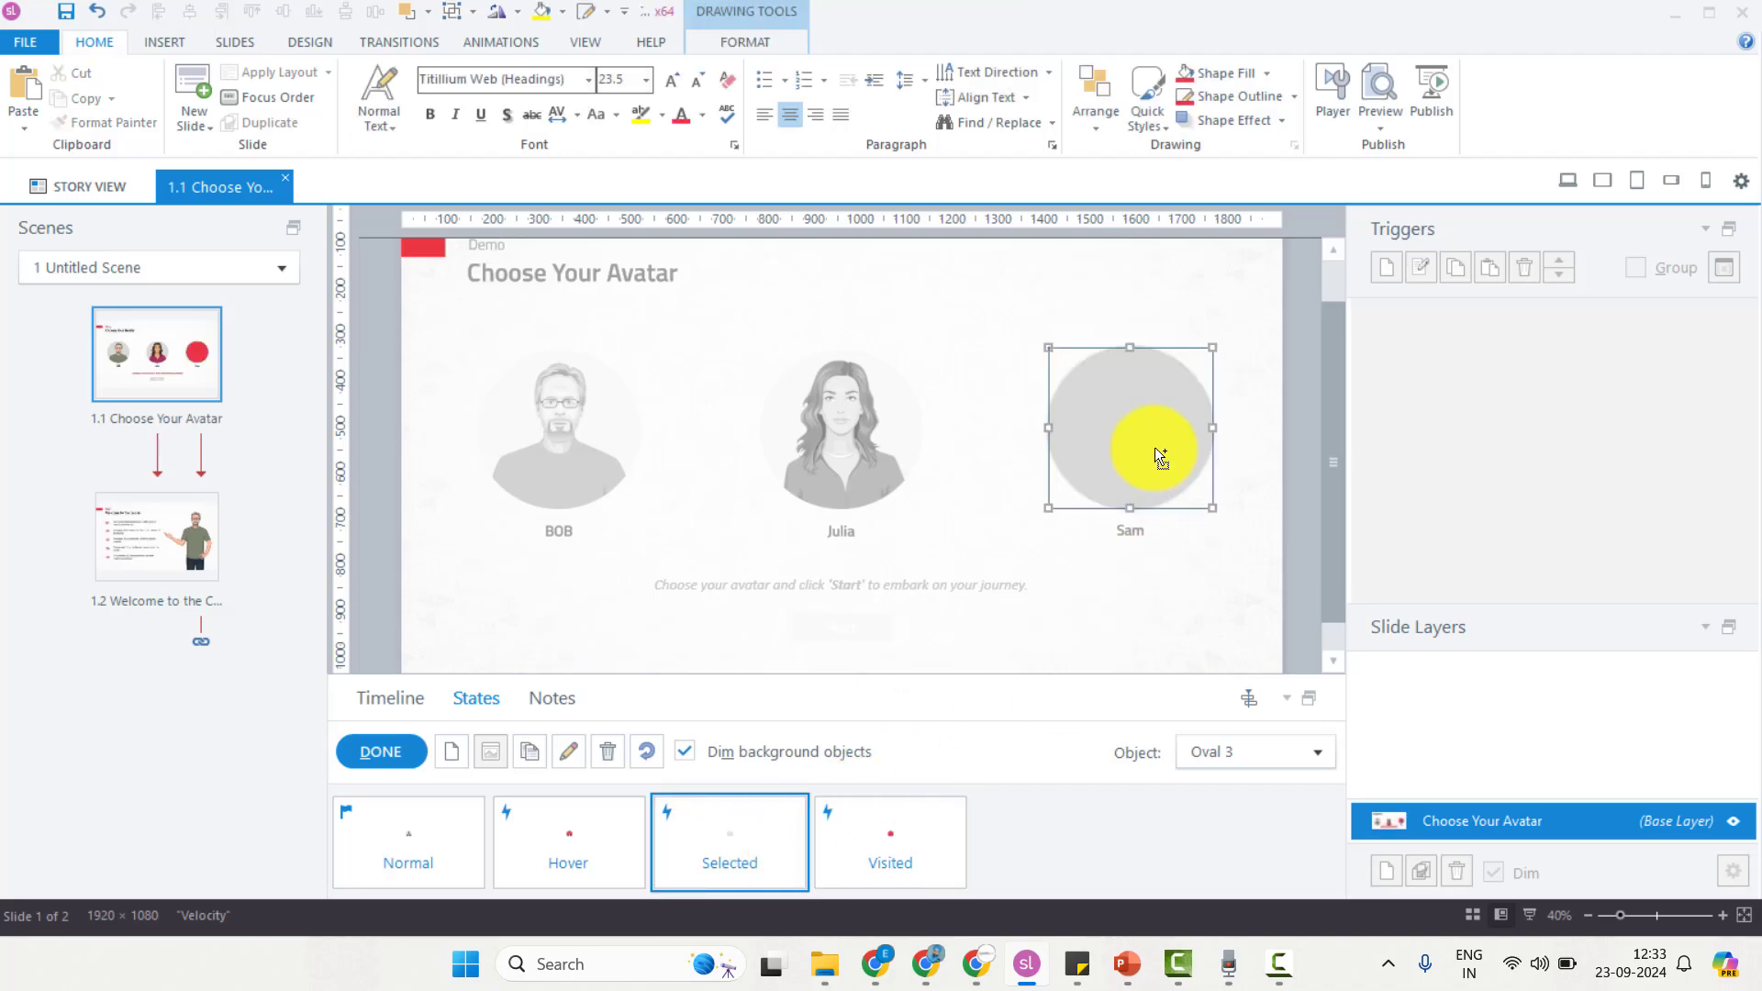
Step: Delete the Sam avatar's Visited state, finish editing its states and deselect the avatar
left_click(846, 839)
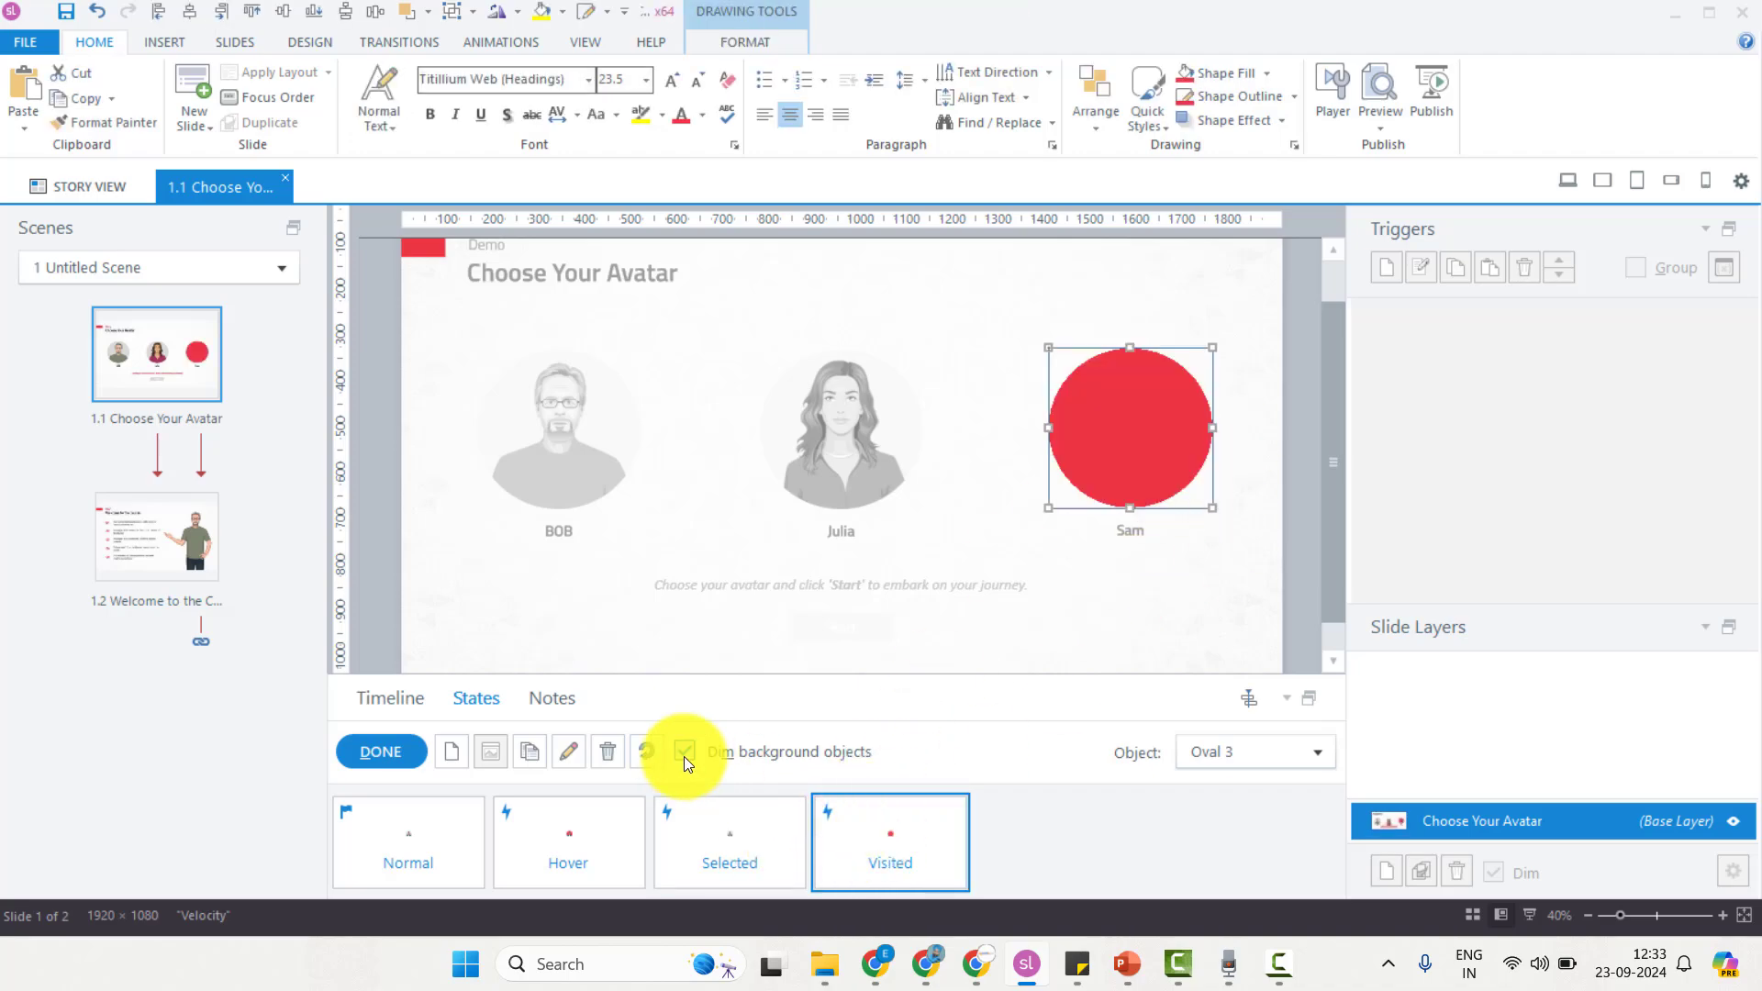
left_click(609, 750)
left_click(932, 565)
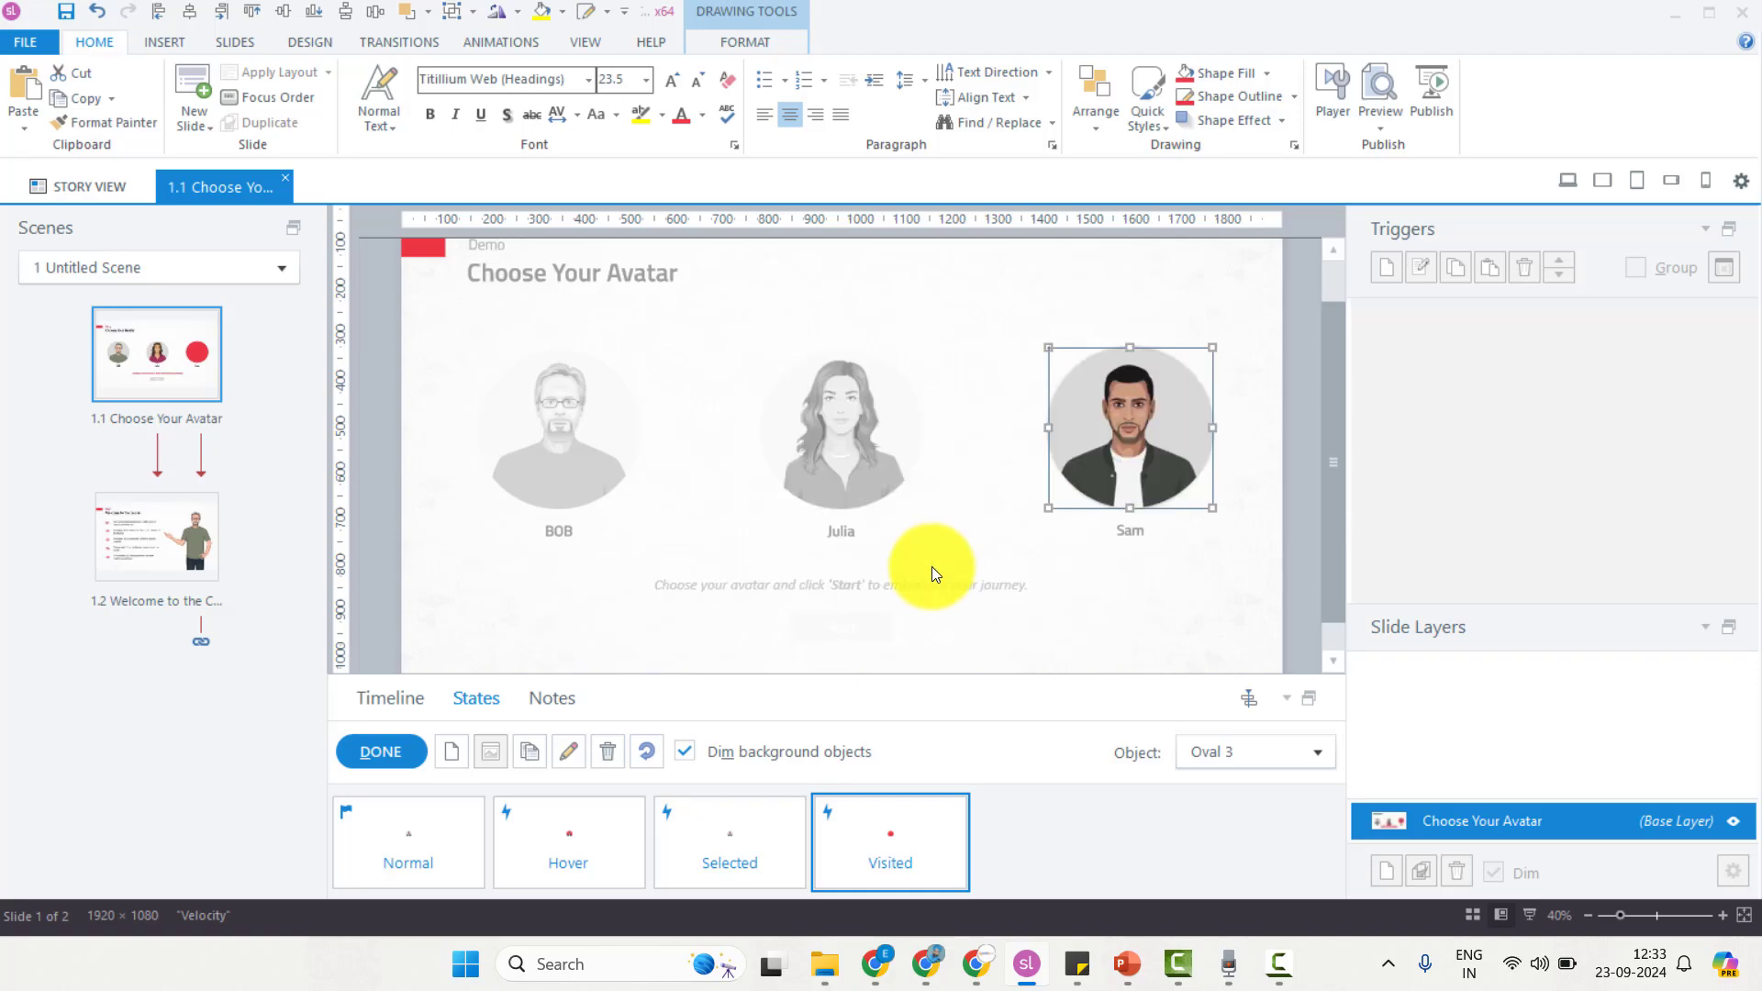
left_click(386, 751)
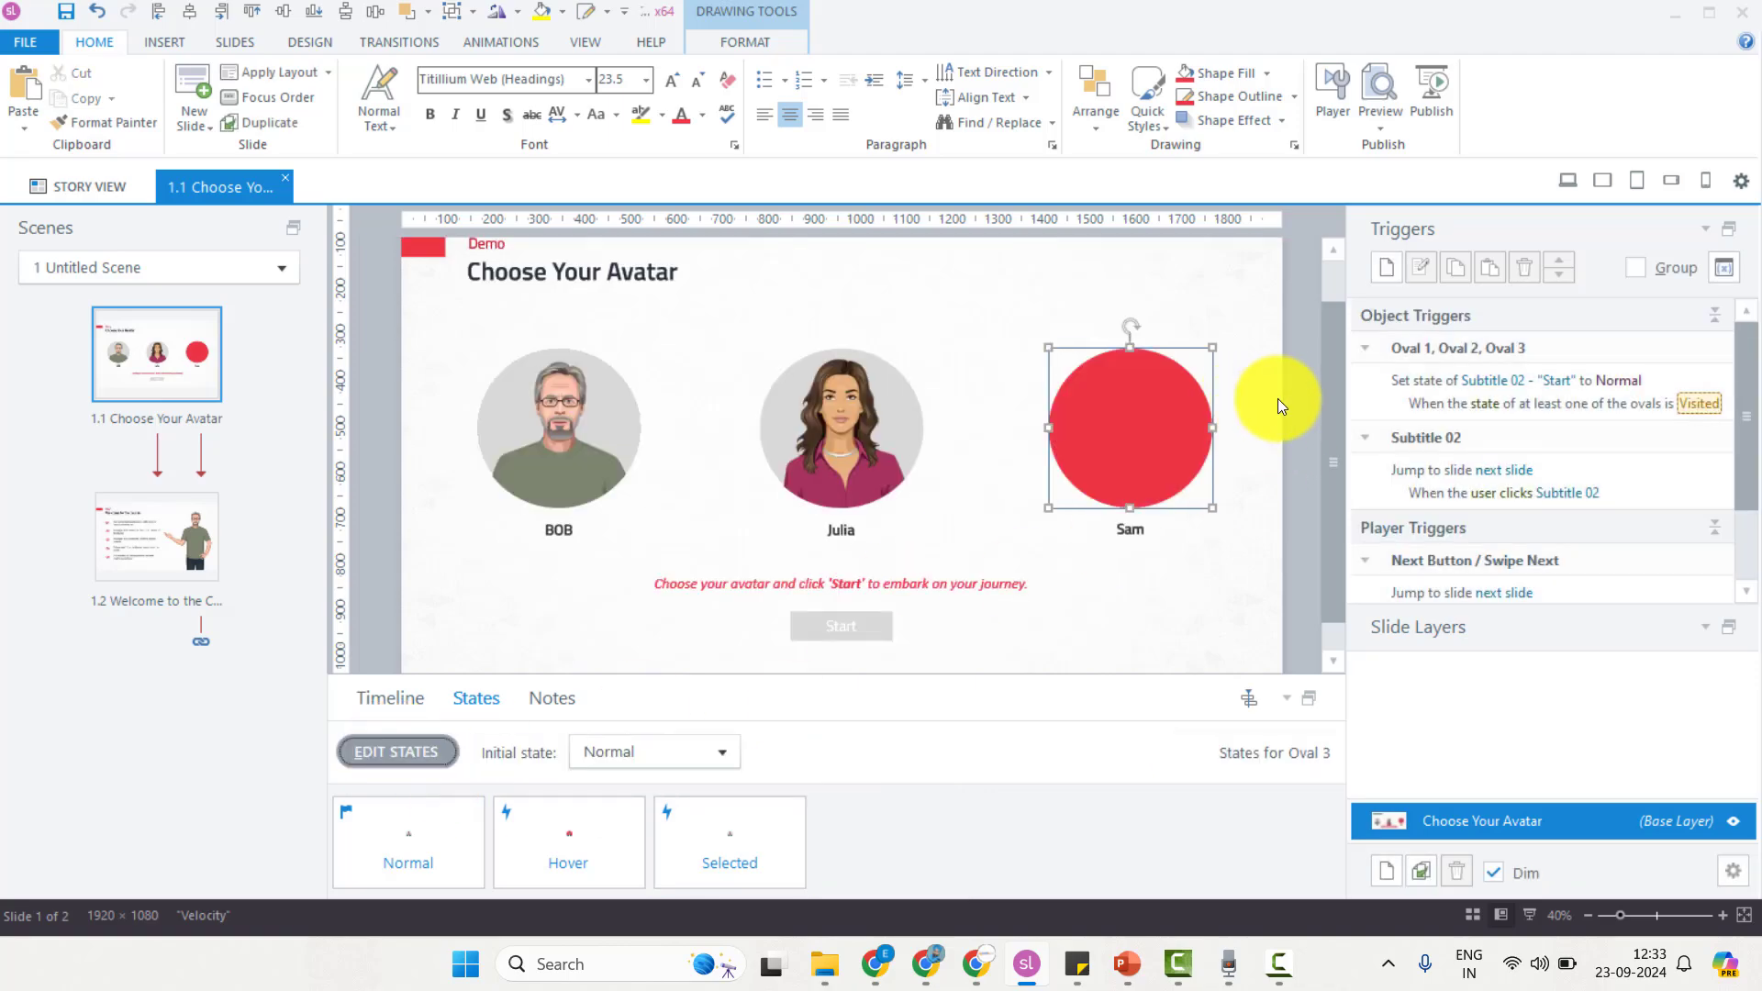
left_click(1278, 398)
Step: Change the condition of the Start button's state trigger so that at least one of the ovals is Selected
left_click(1713, 411)
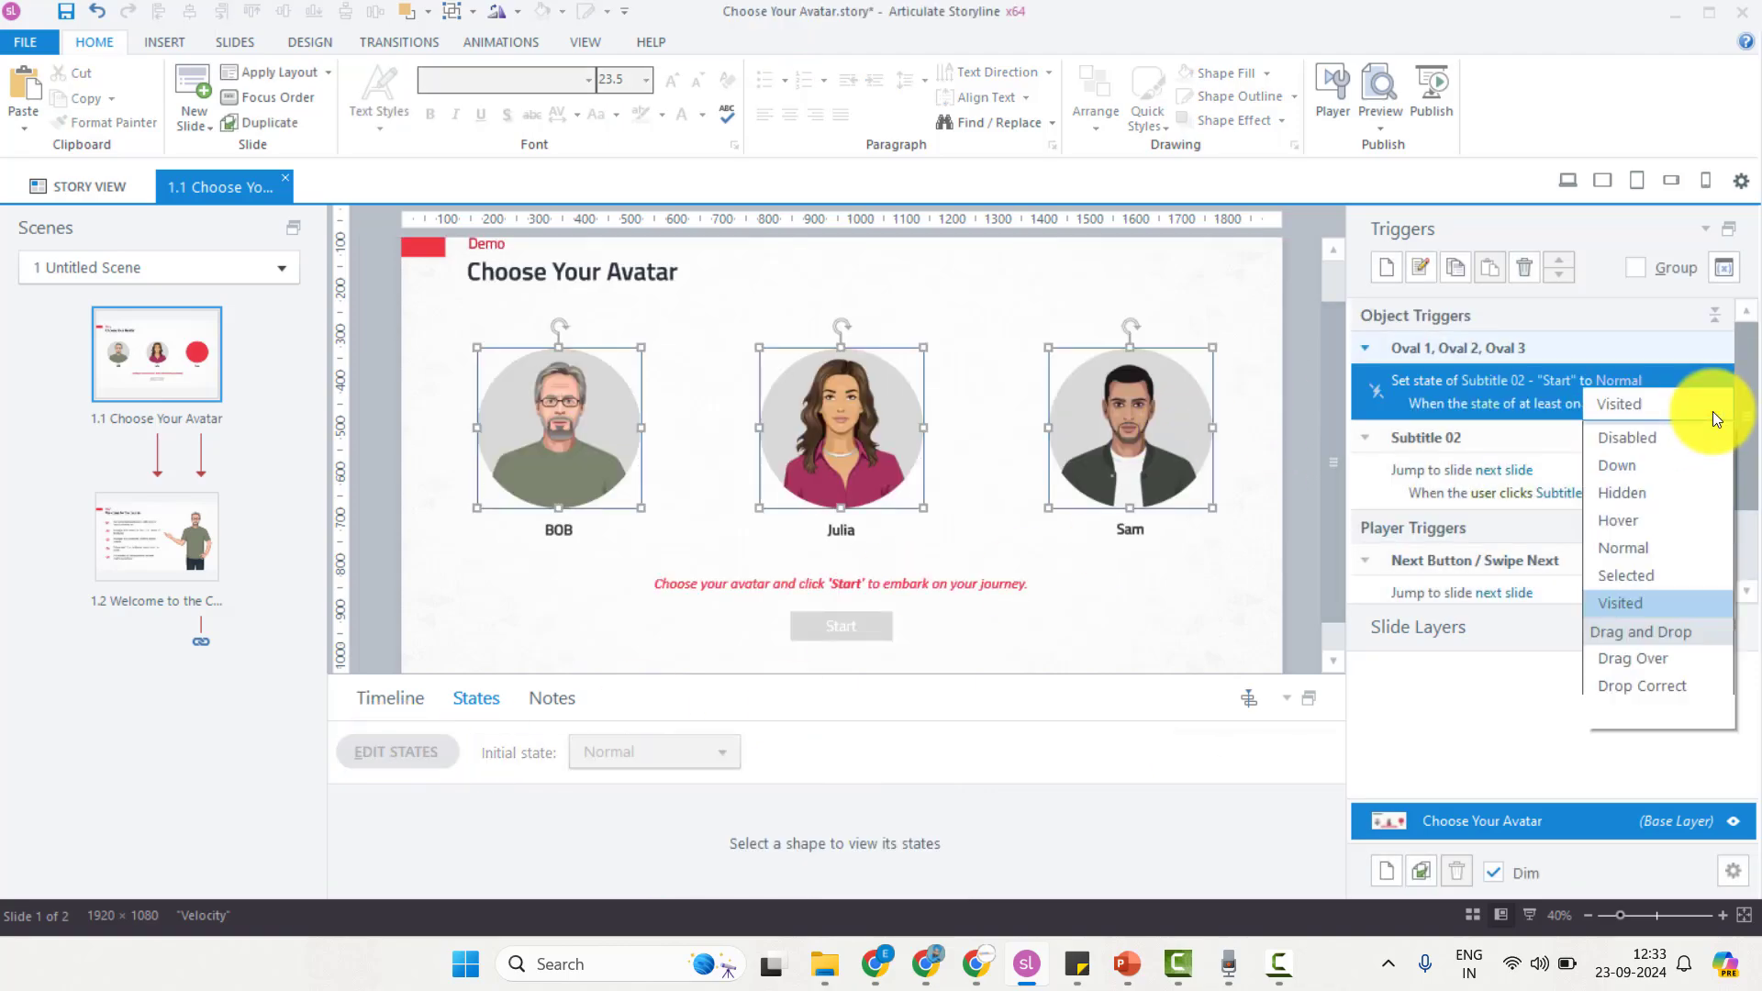
scroll(1573, 472, "up", 2)
left_click(1621, 629)
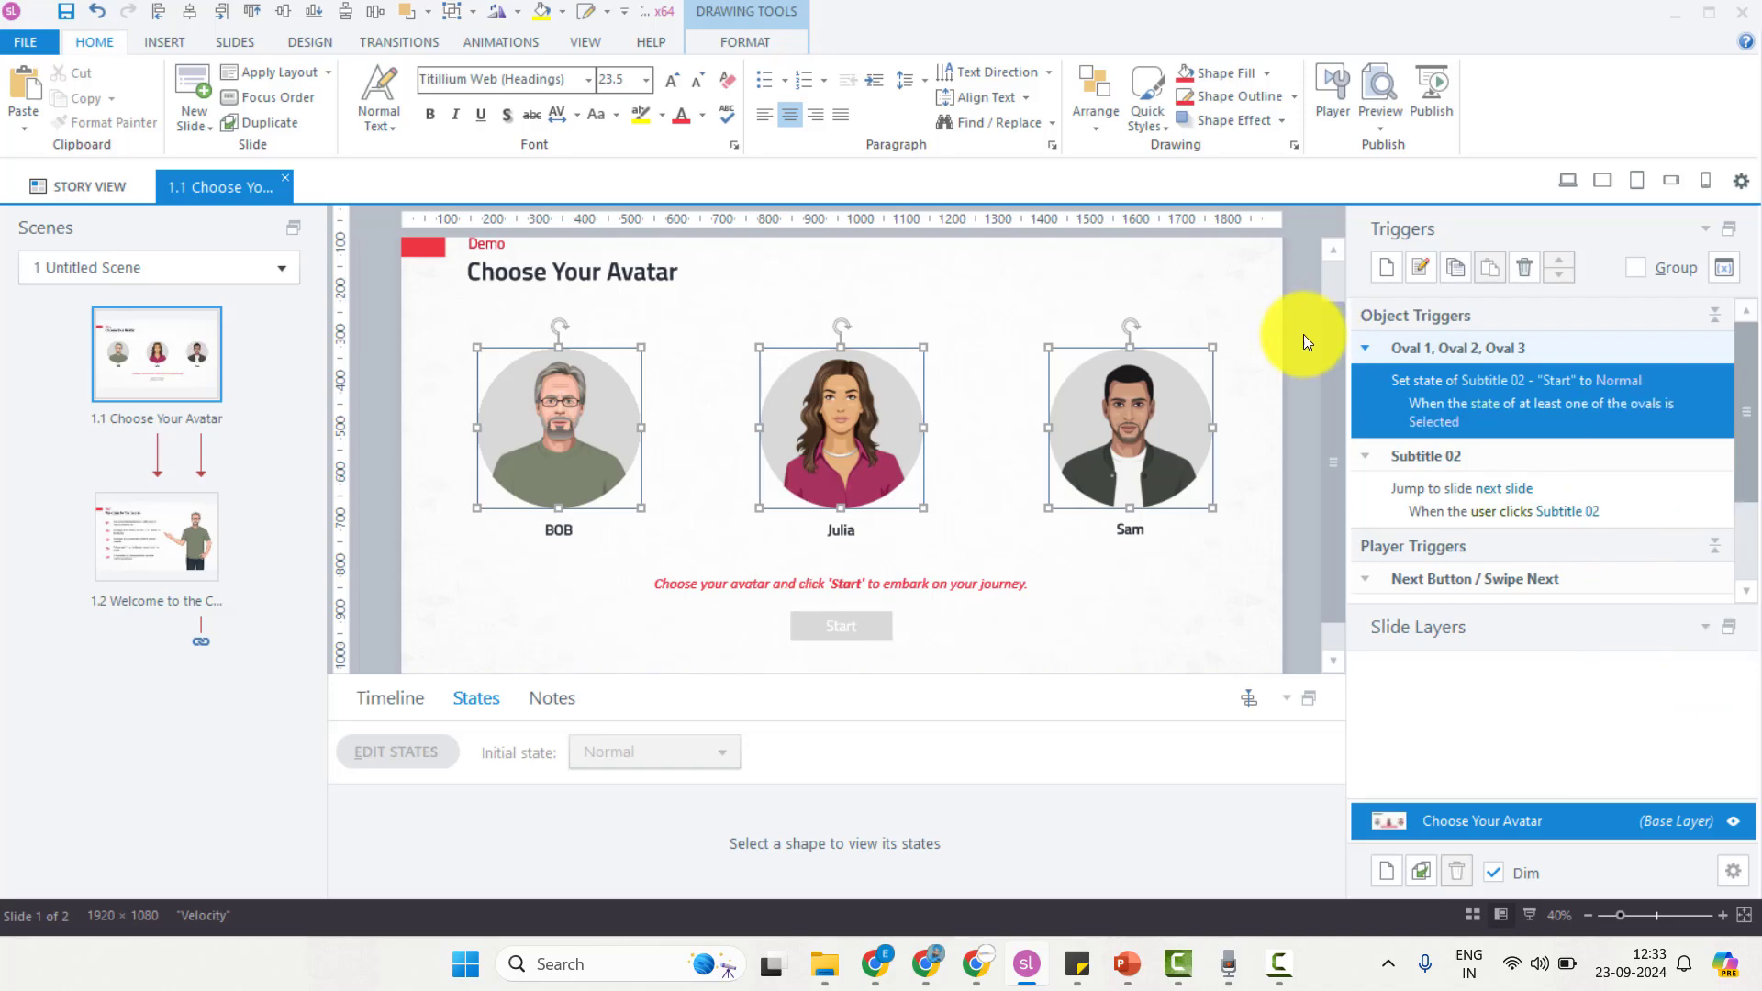
Step: Preview the slide and switch repeatedly between the Julia, BOB and Sam avatars to test their Selected states
key("F12")
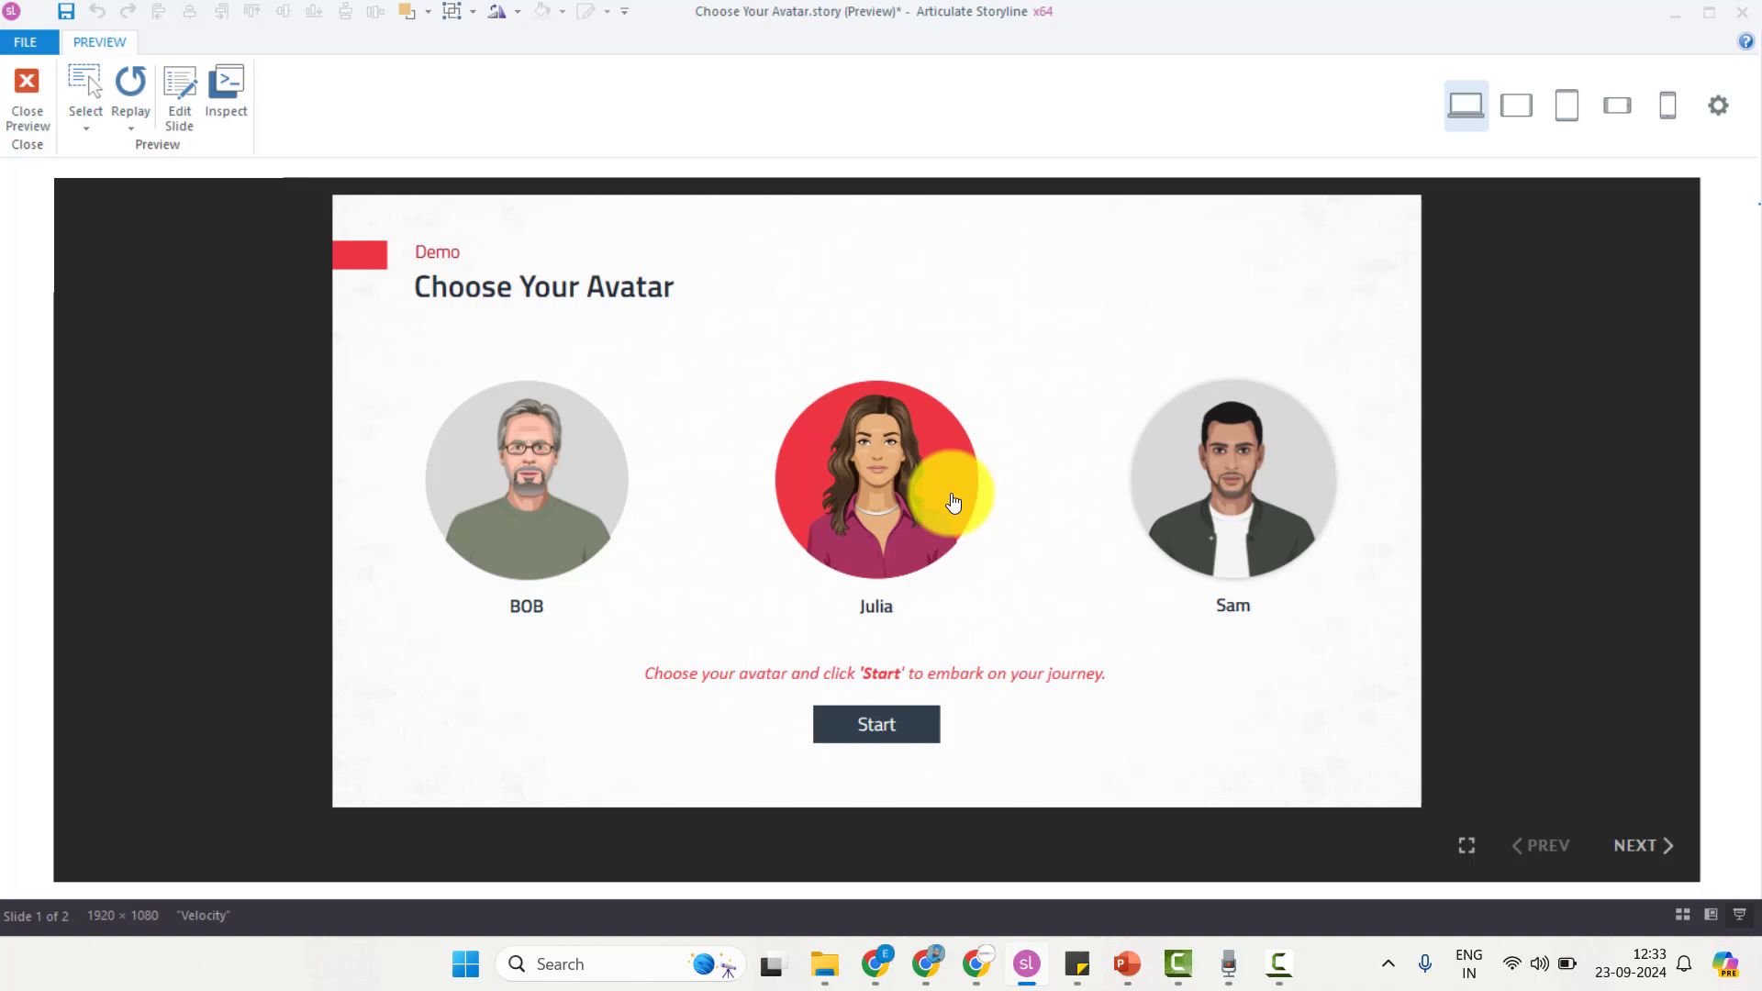
left_click(948, 499)
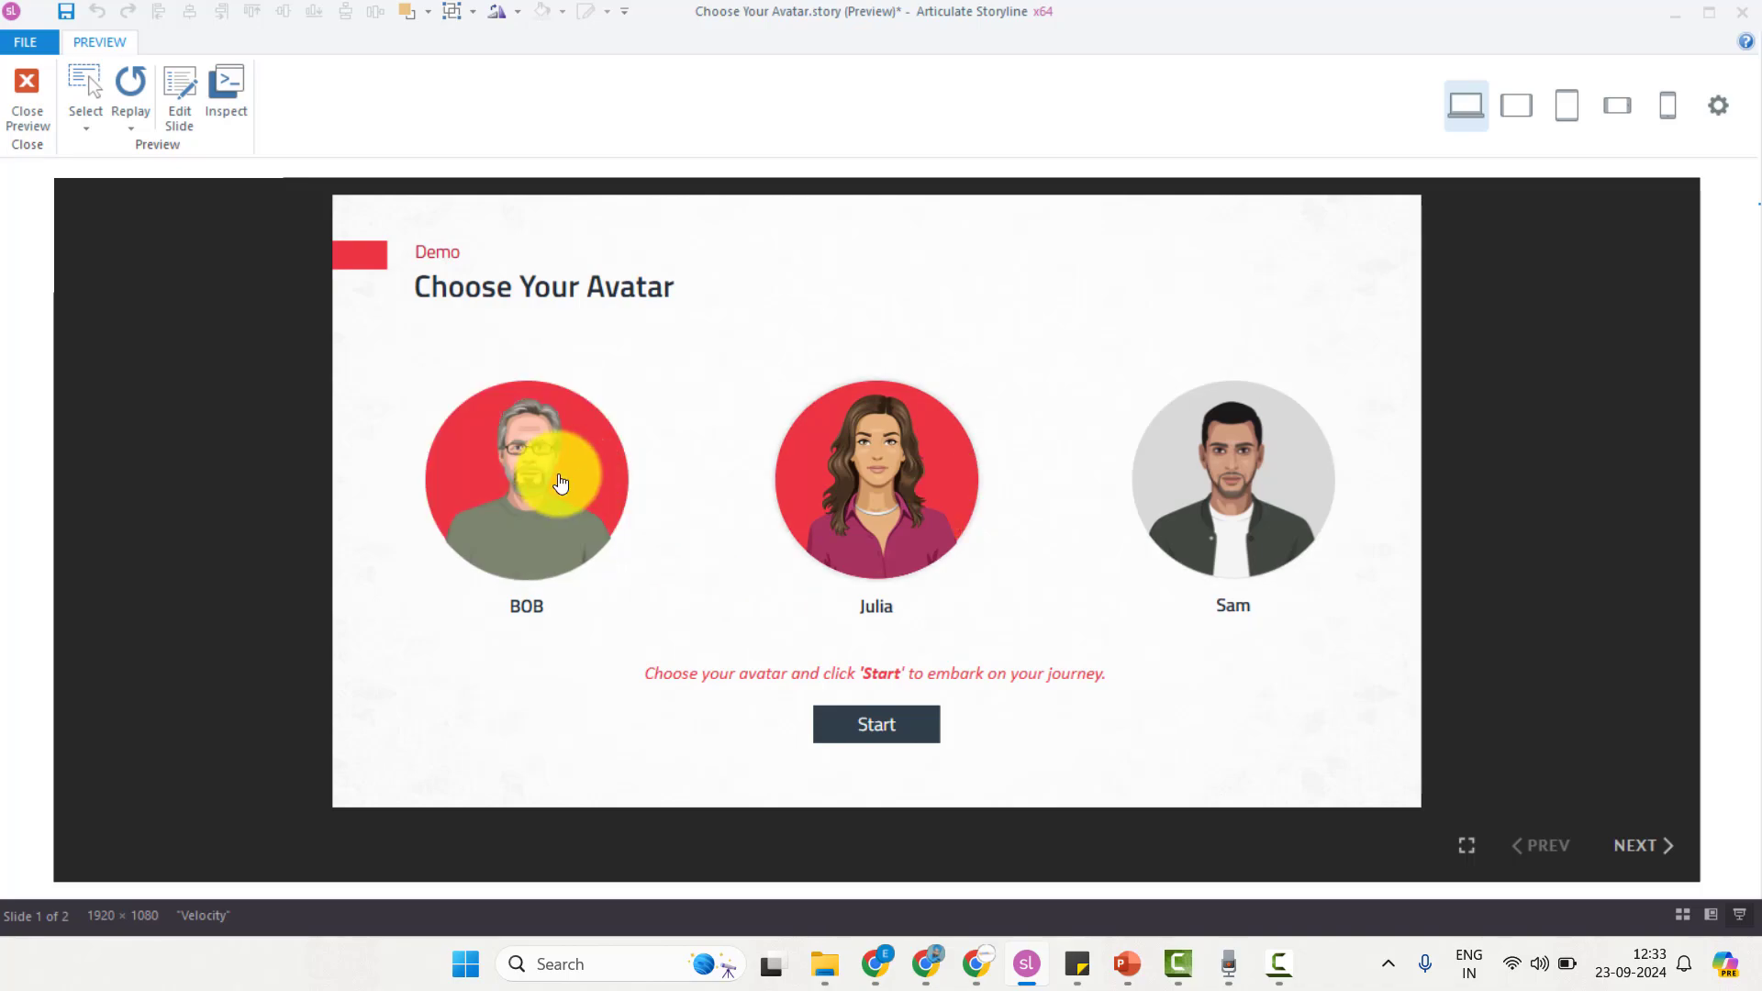
left_click(561, 482)
left_click(936, 499)
left_click(1231, 484)
left_click(897, 475)
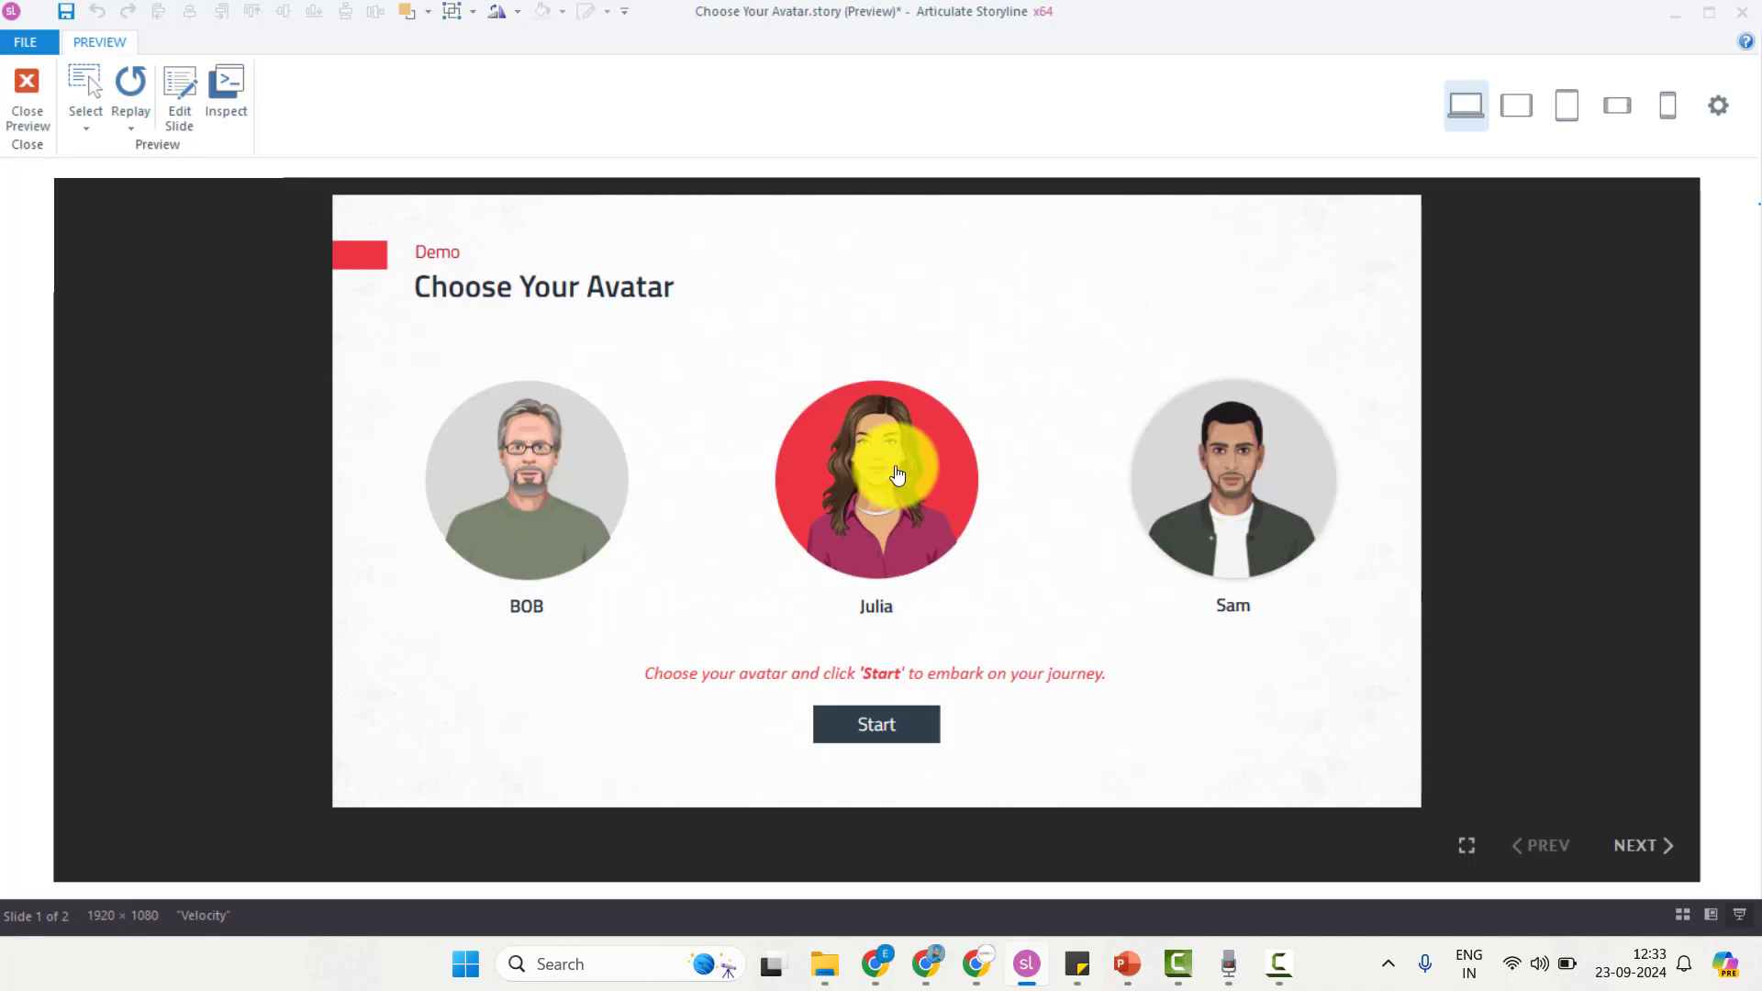
left_click(618, 531)
left_click(894, 507)
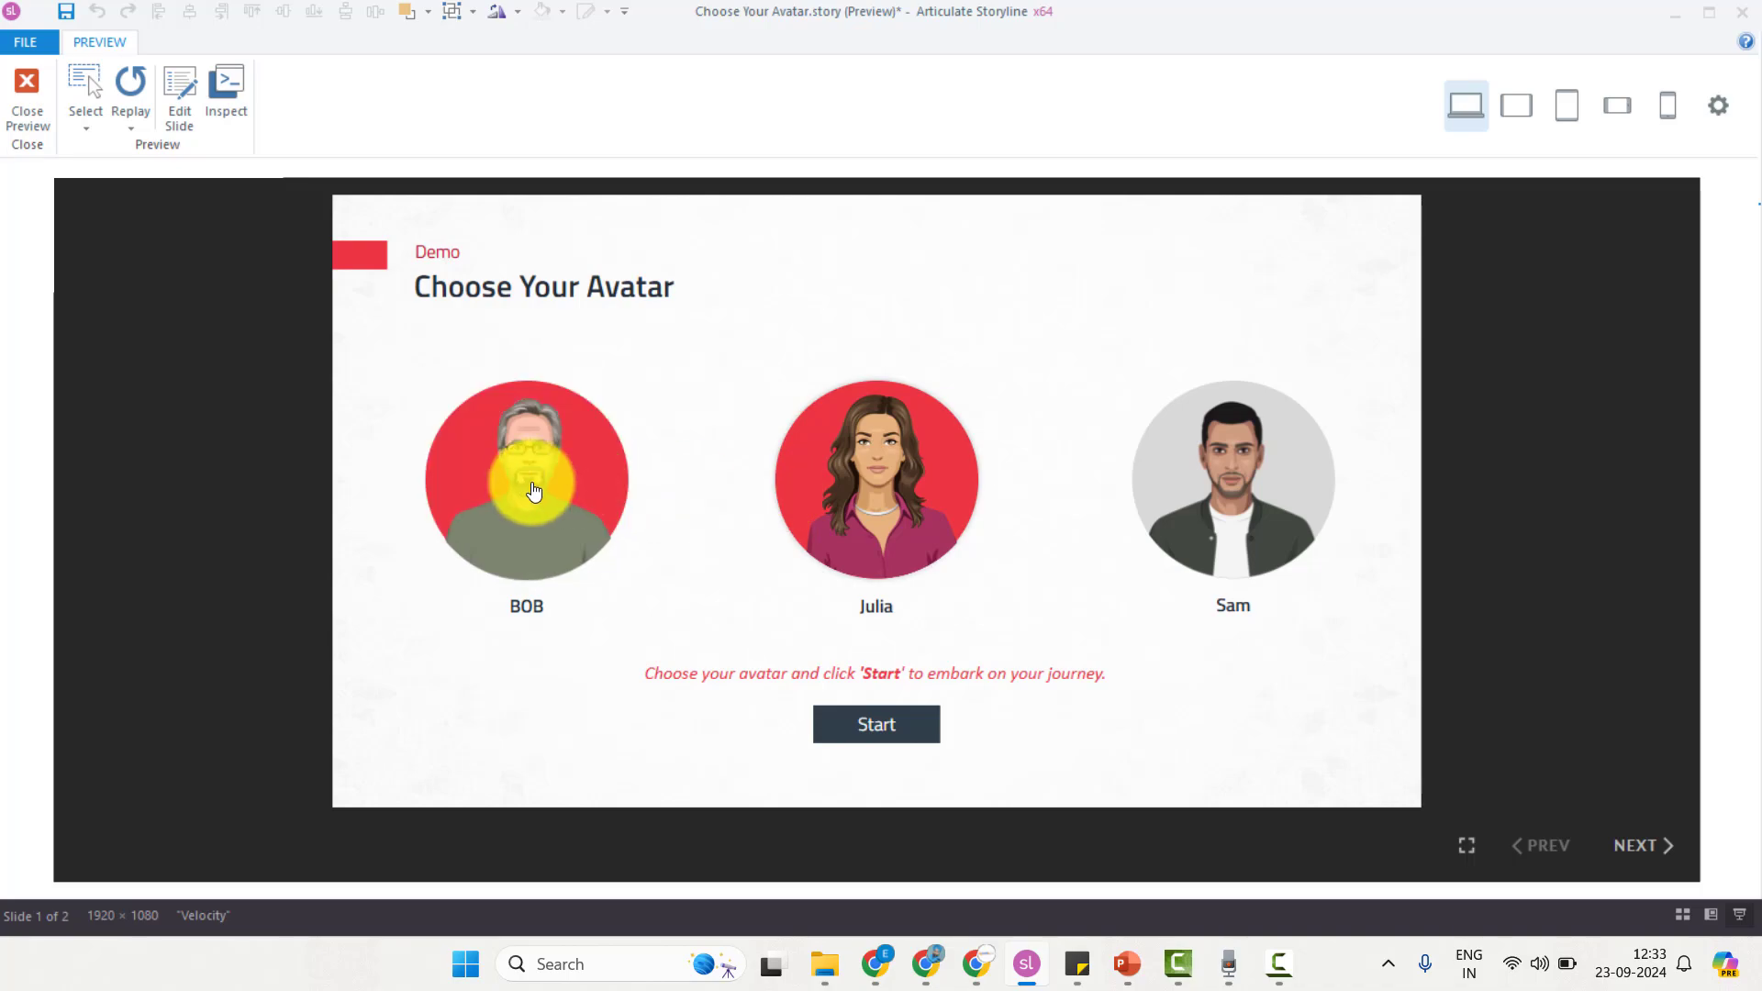
left_click(1230, 500)
left_click(811, 506)
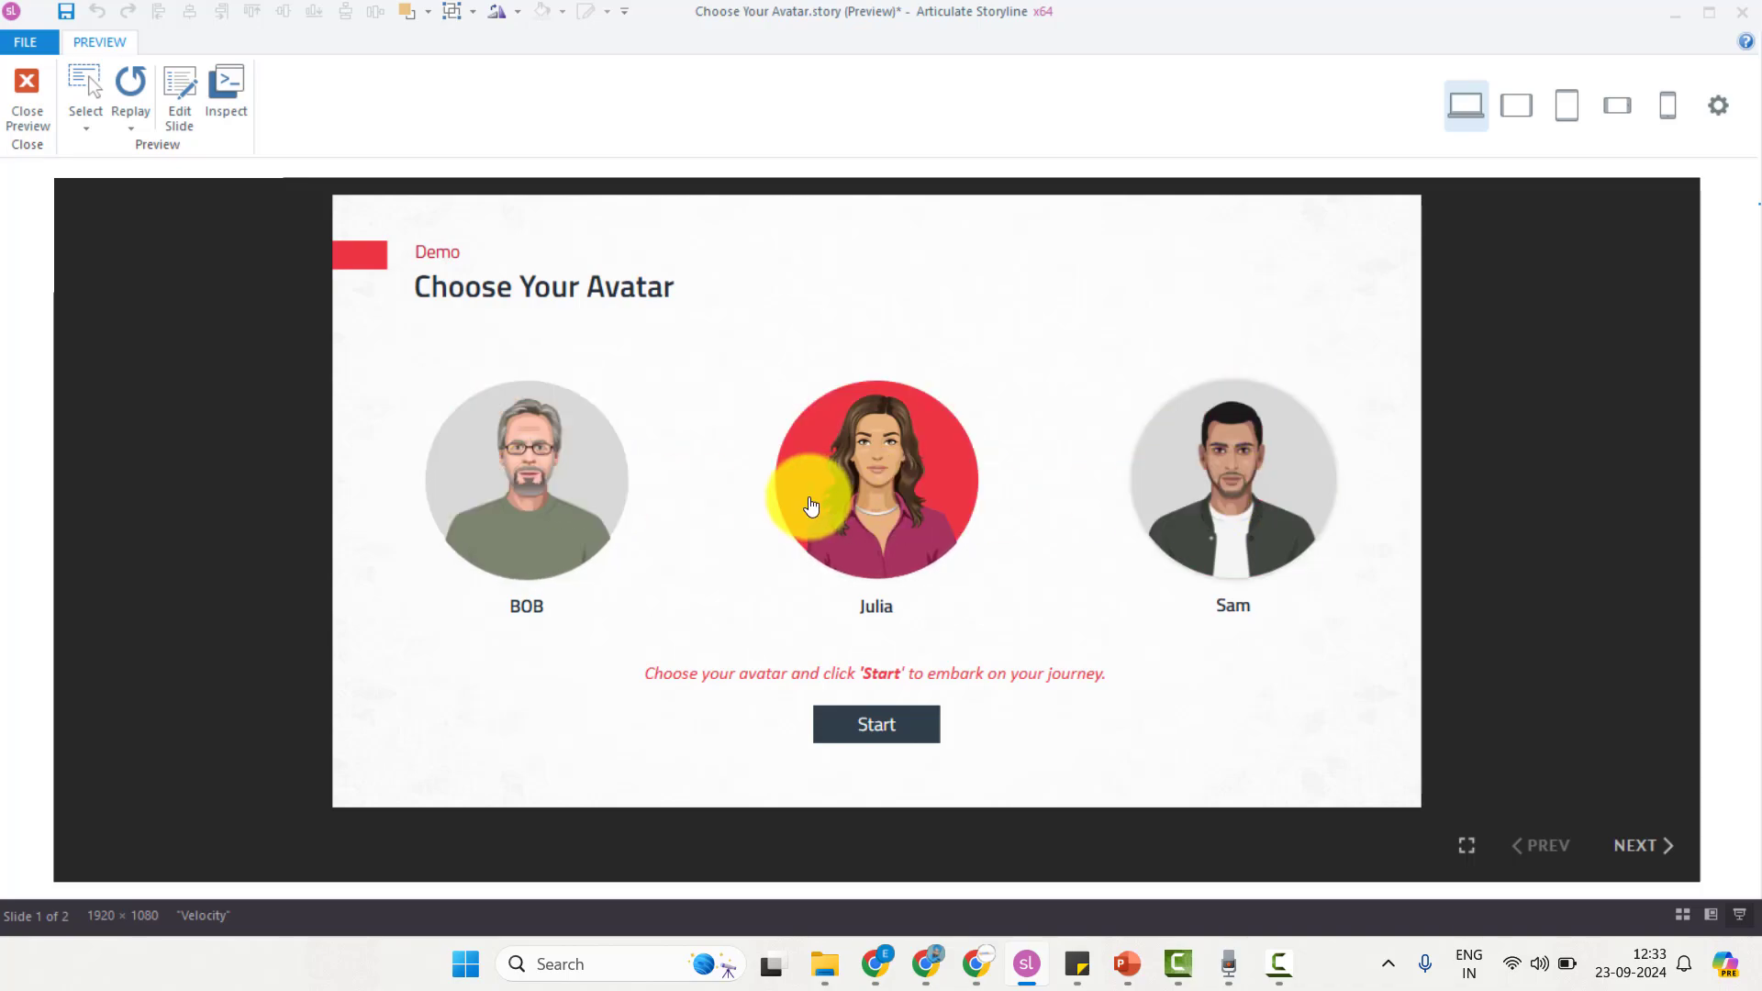
left_click(580, 509)
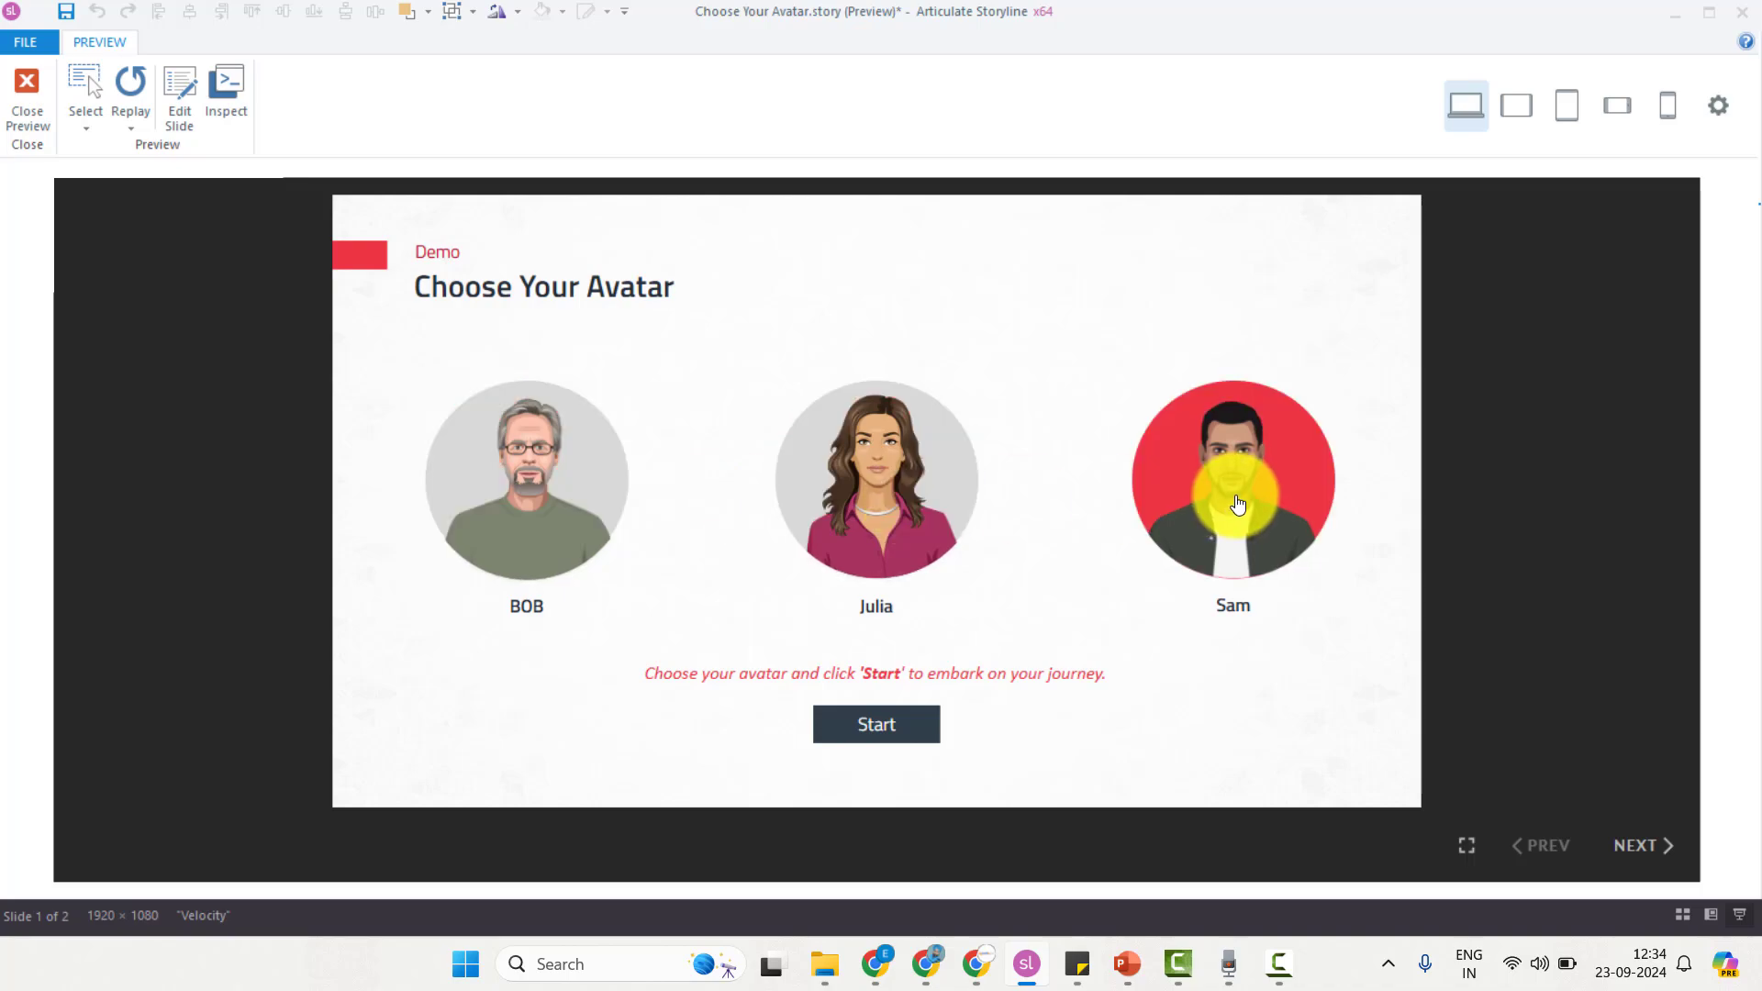
Step: Choose Julia in the preview, test the Start button and close the preview
left_click(858, 507)
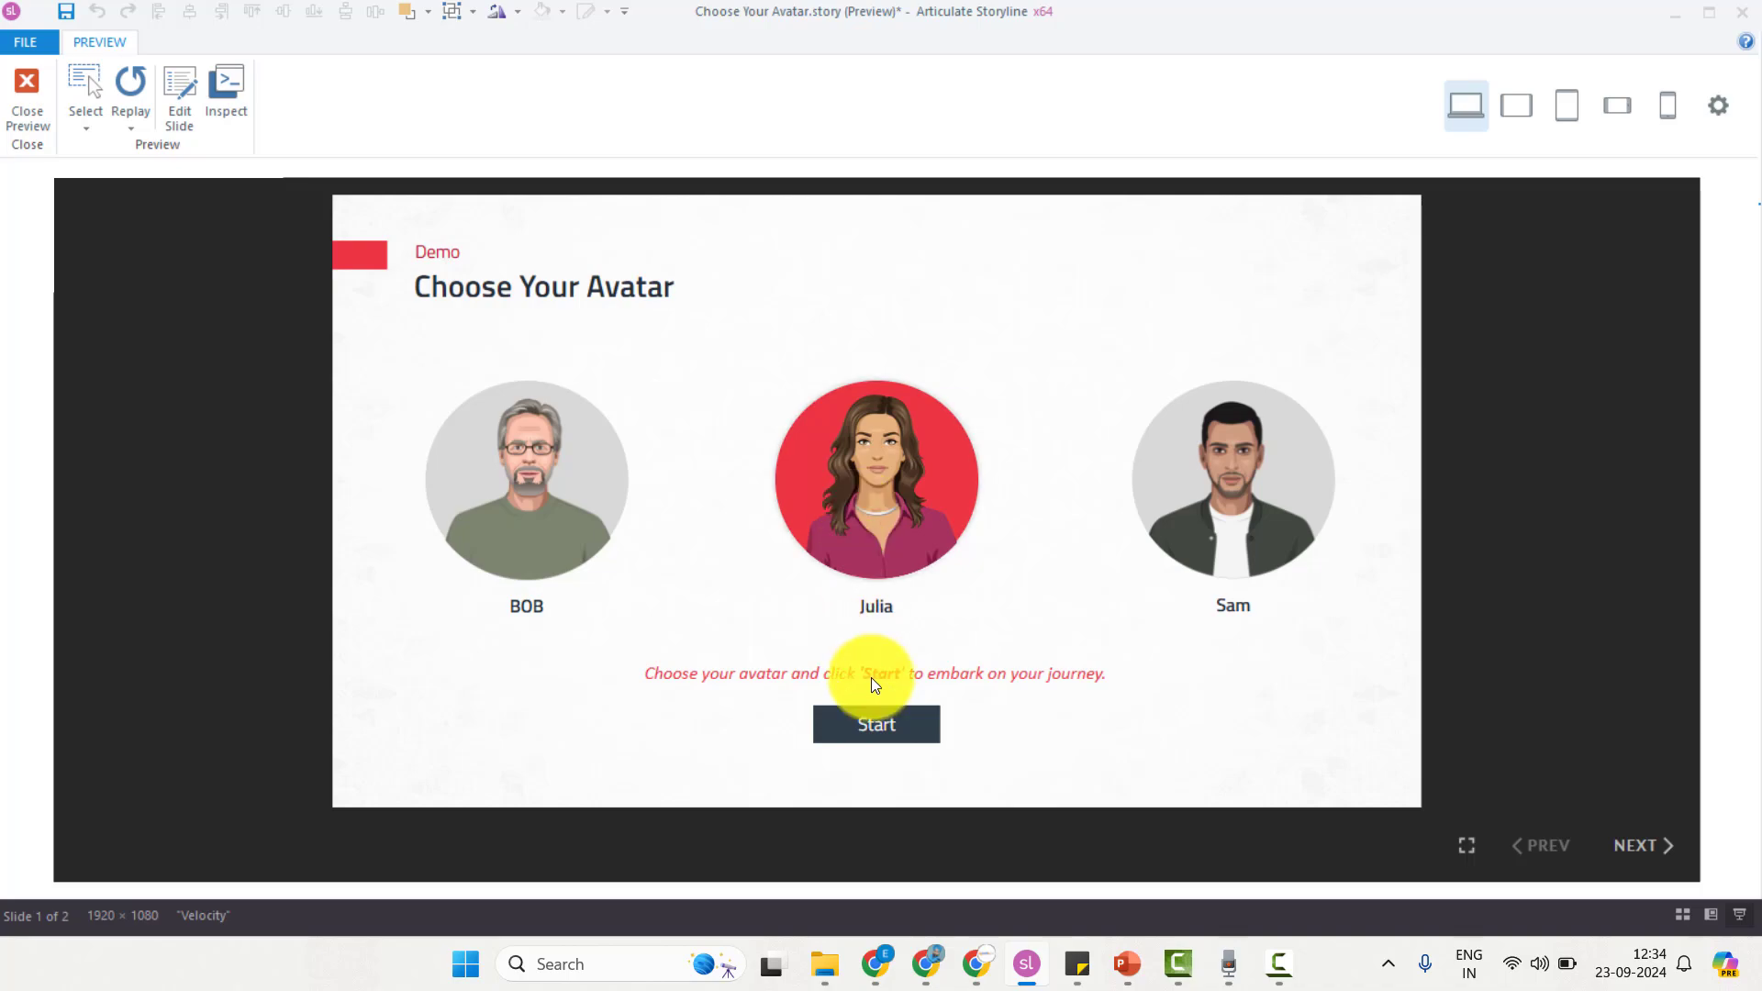
left_click(921, 732)
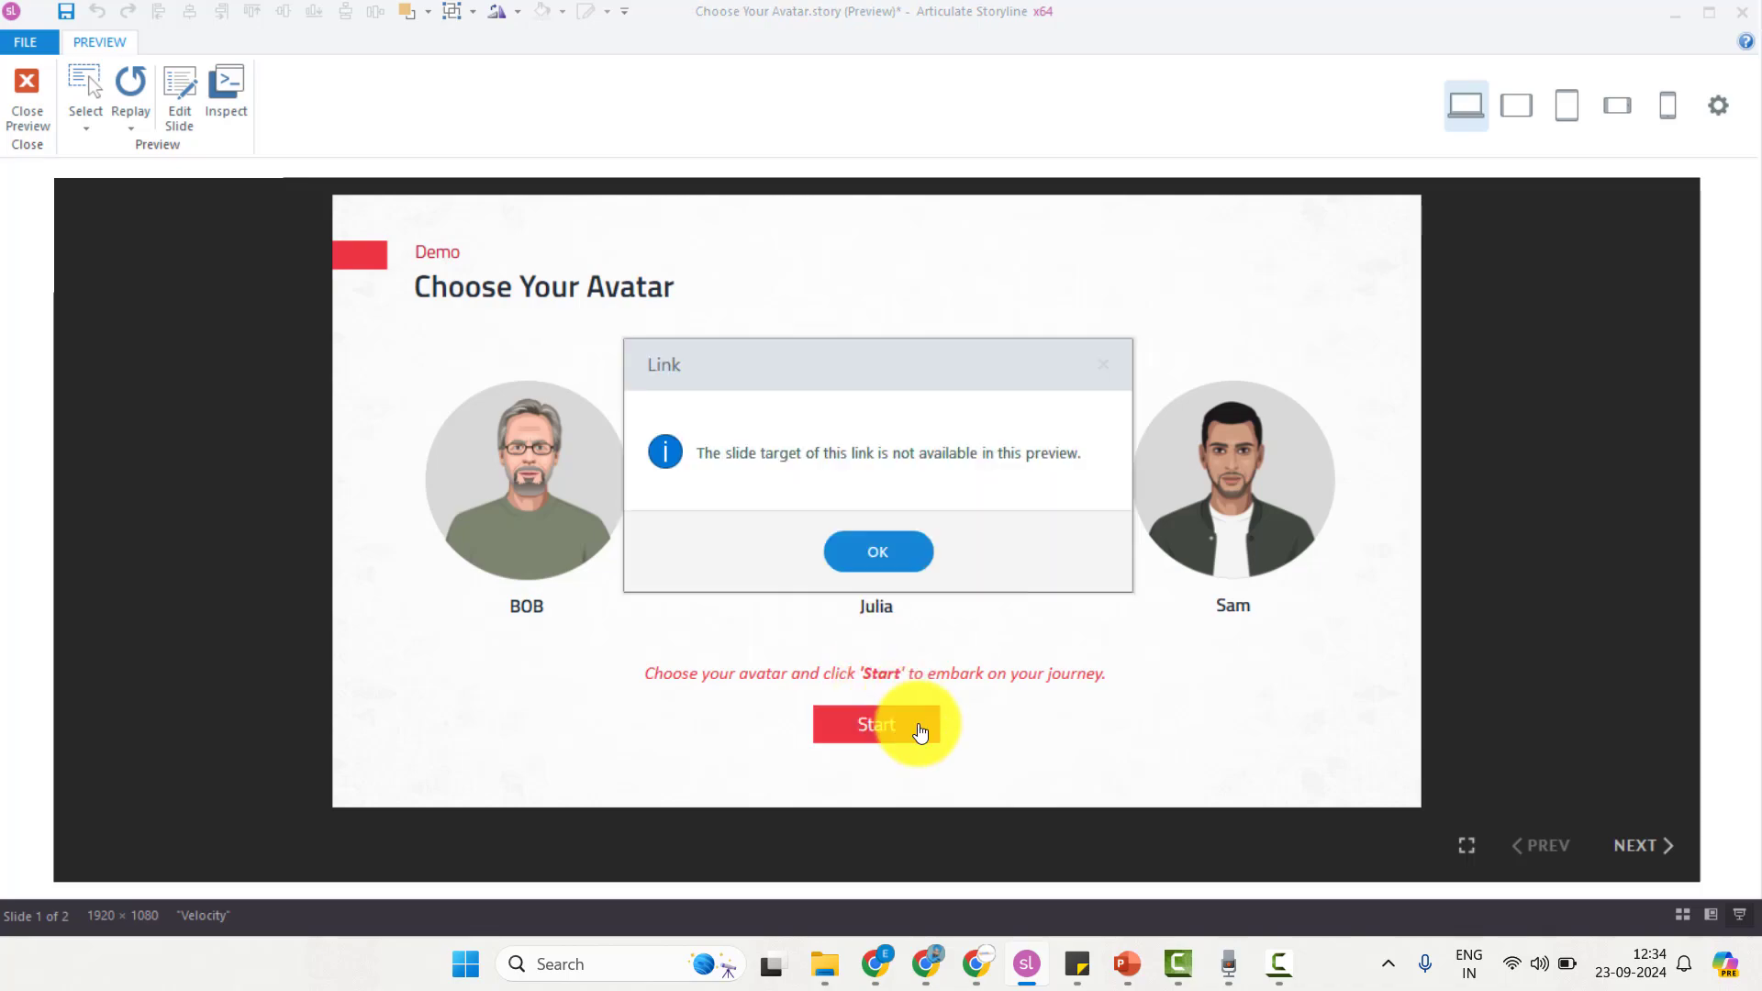
left_click(889, 552)
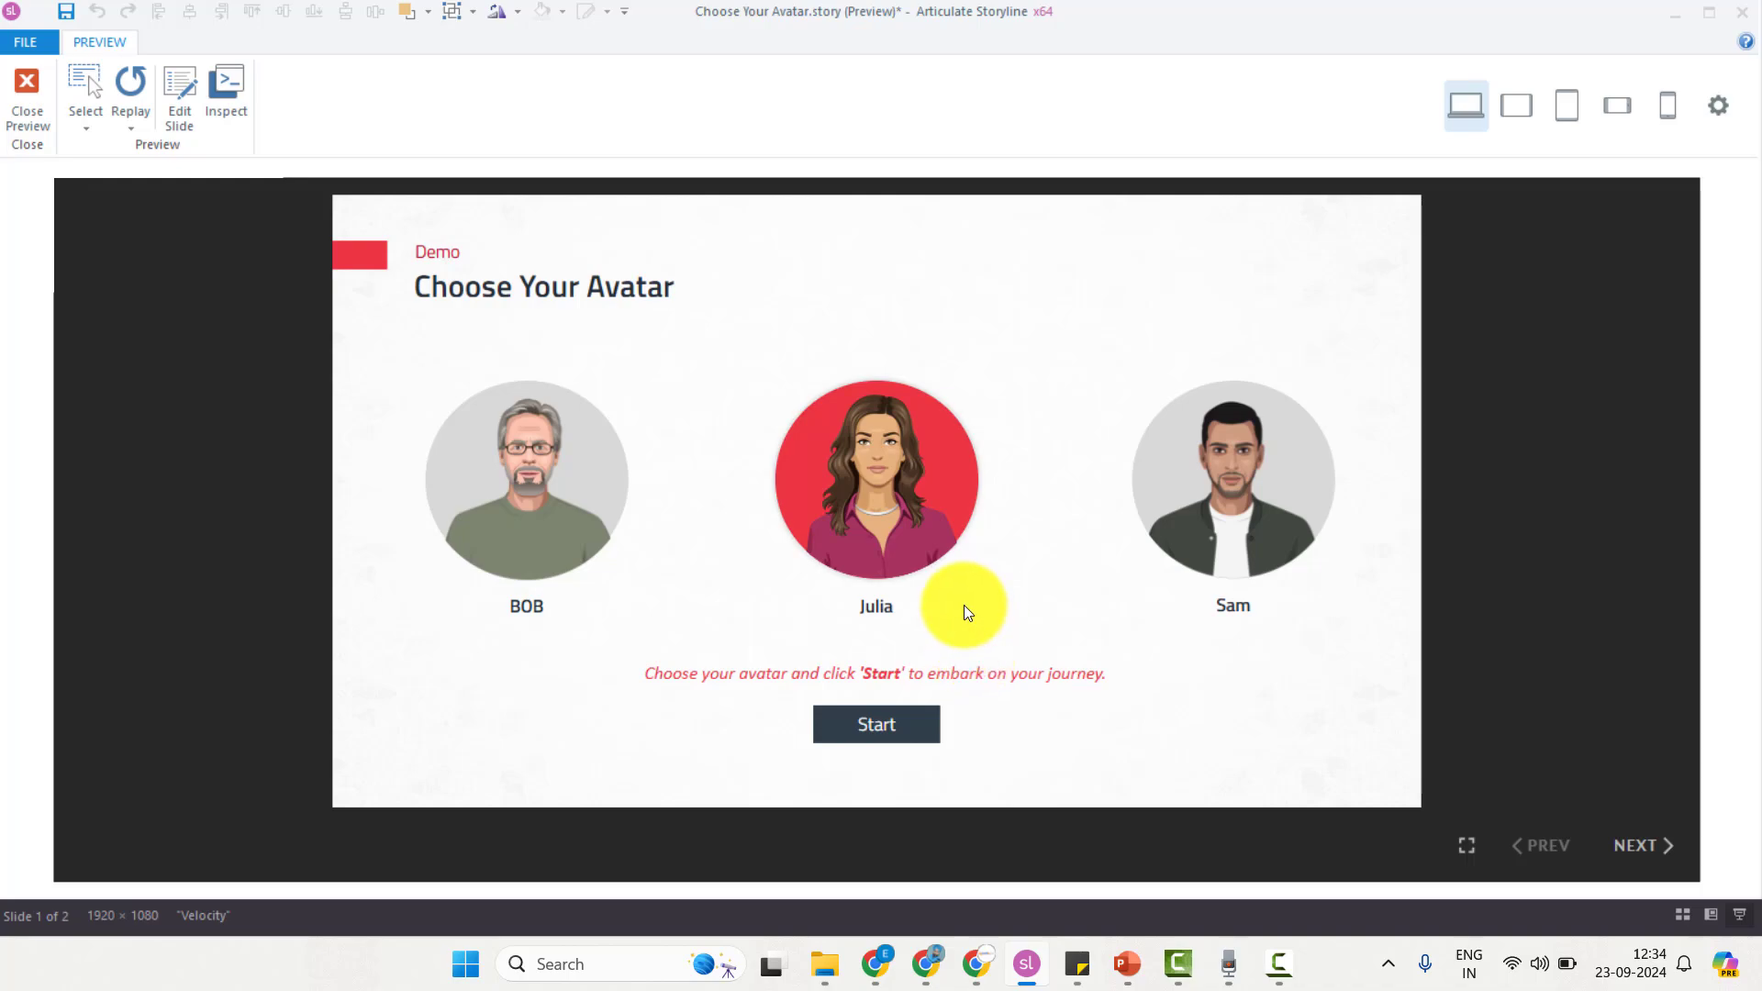
left_click(26, 96)
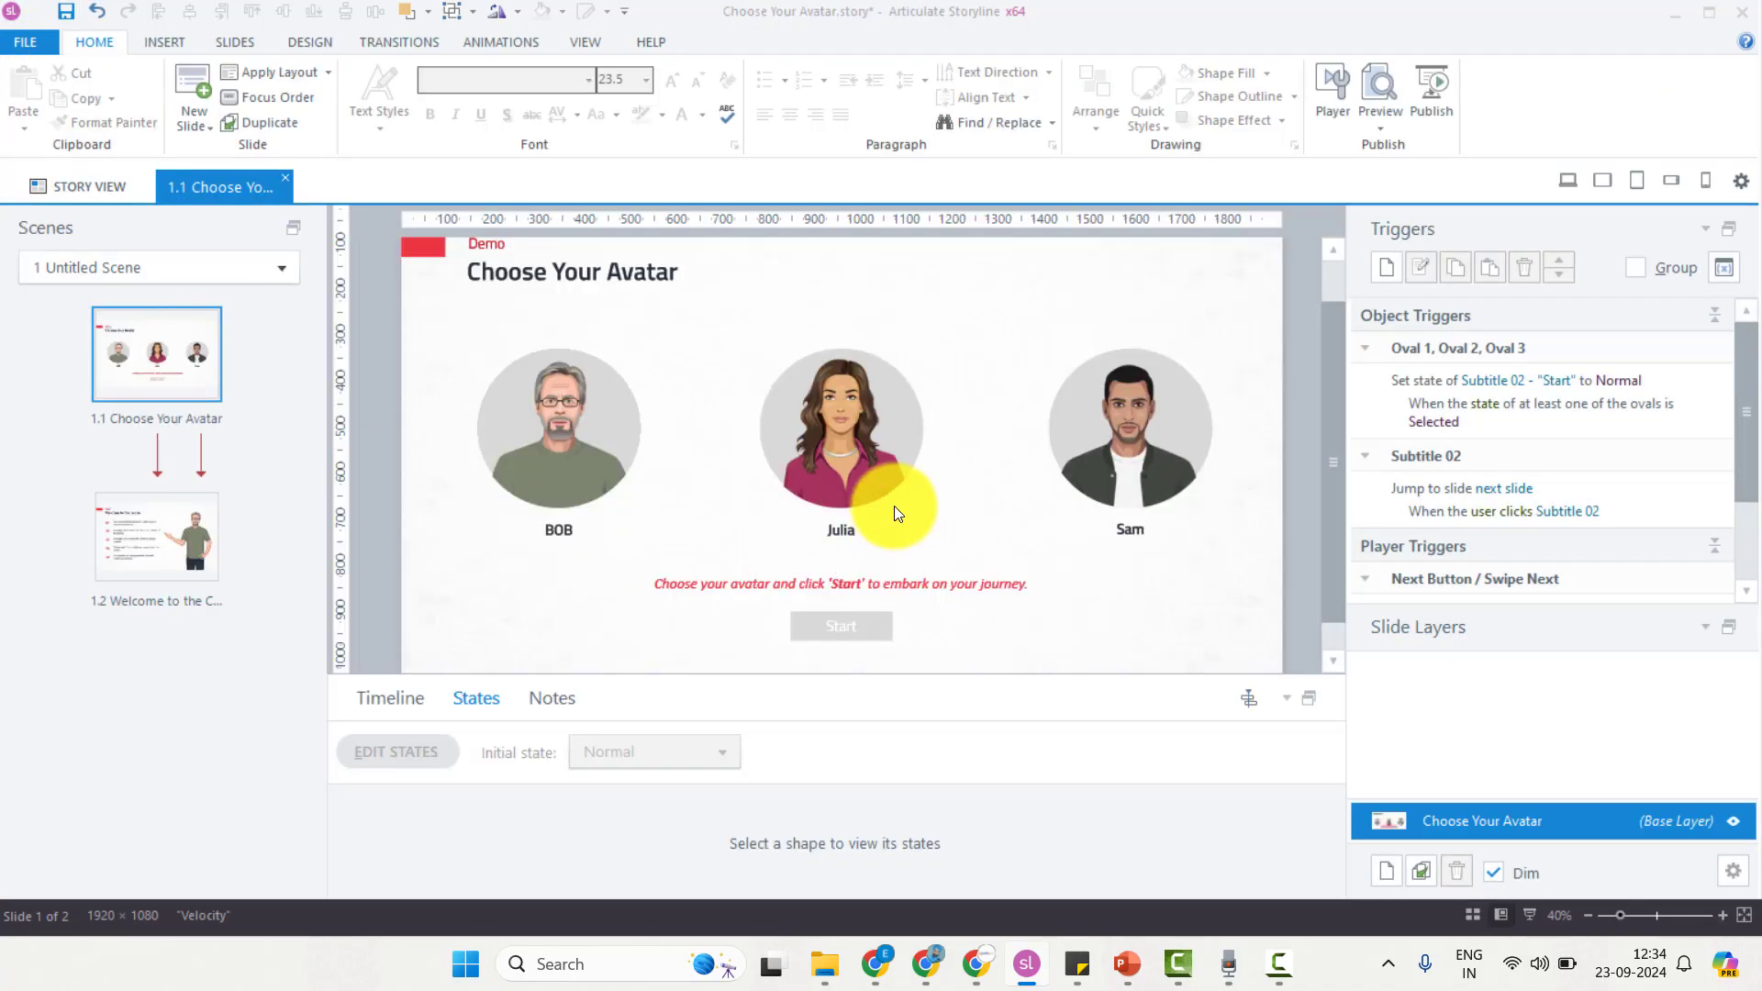
Step: Set the Start button's jump trigger to go to slide 1.2 Welcome to the Course
left_click(1578, 517)
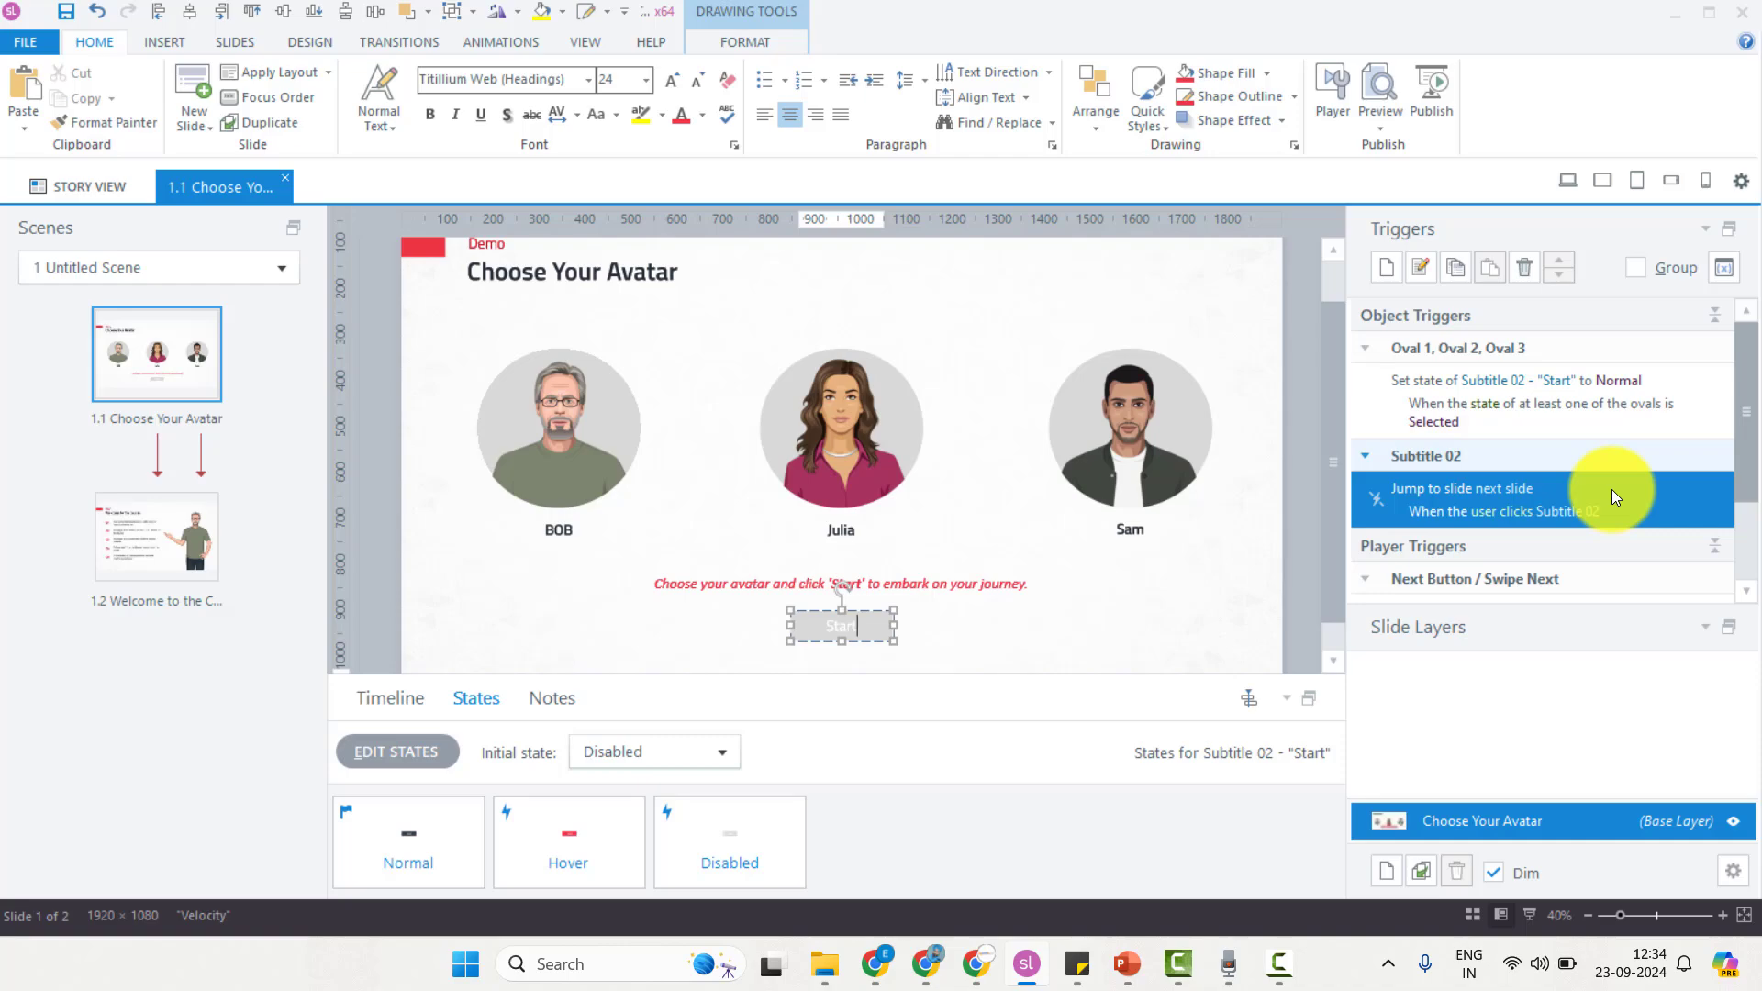
left_click(1520, 496)
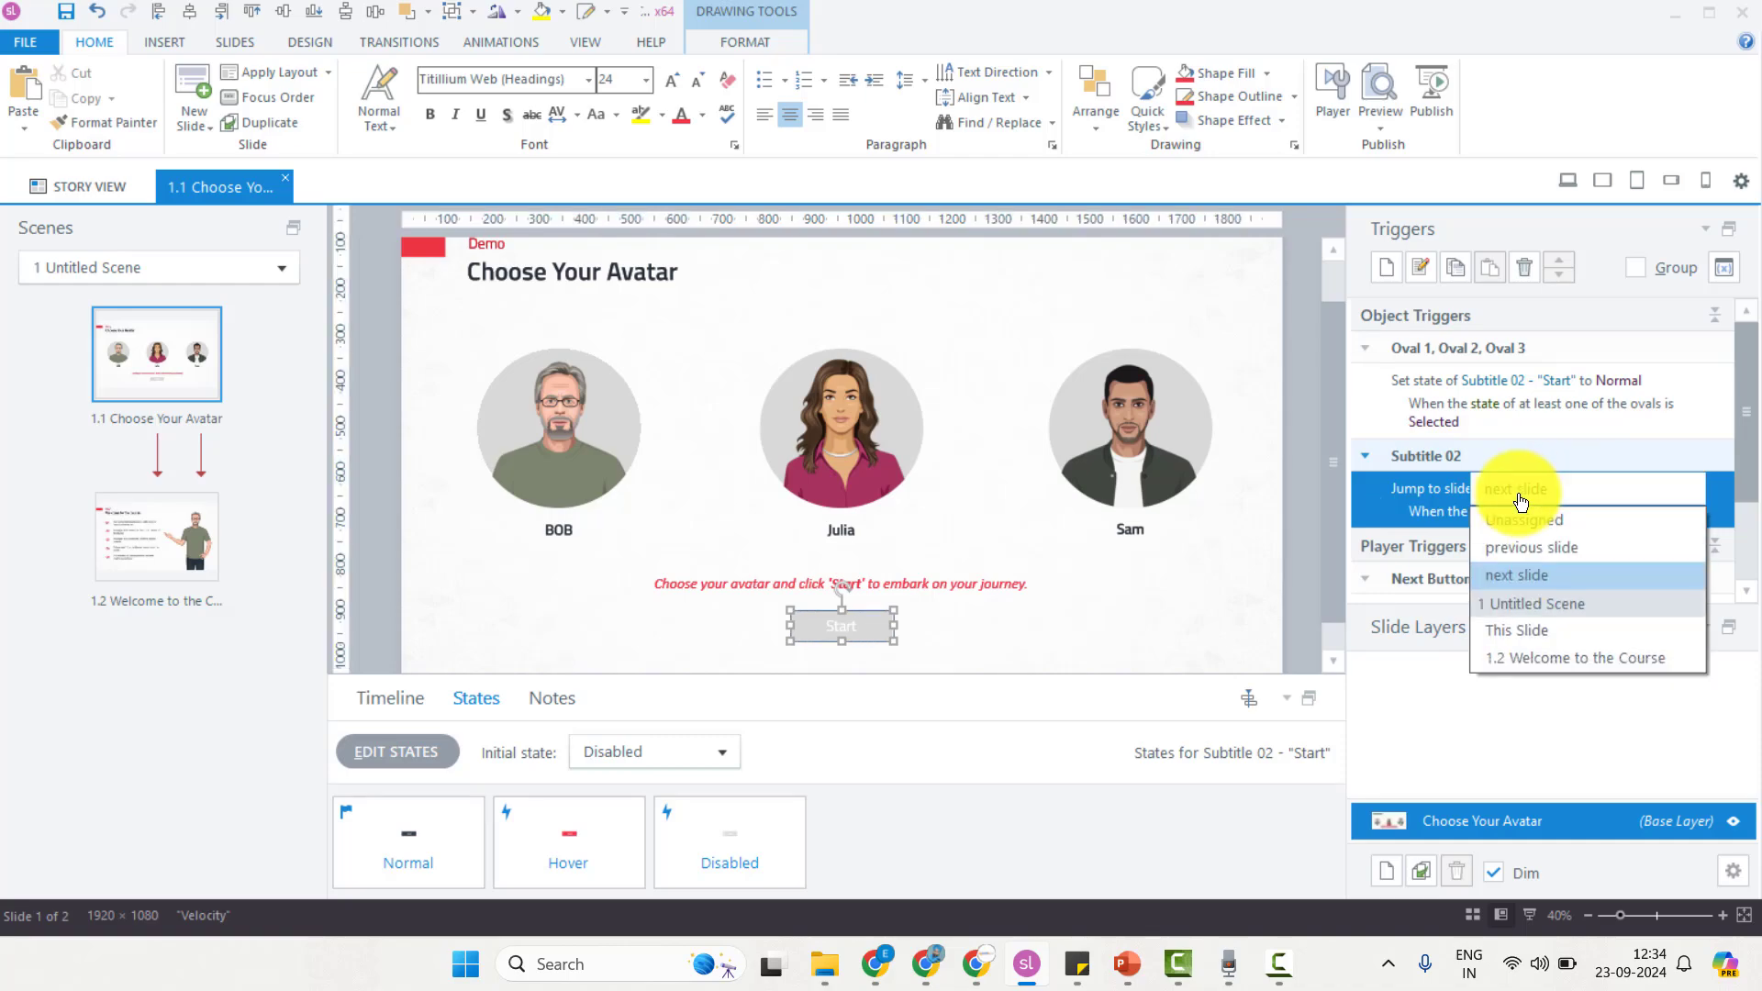
left_click(1573, 658)
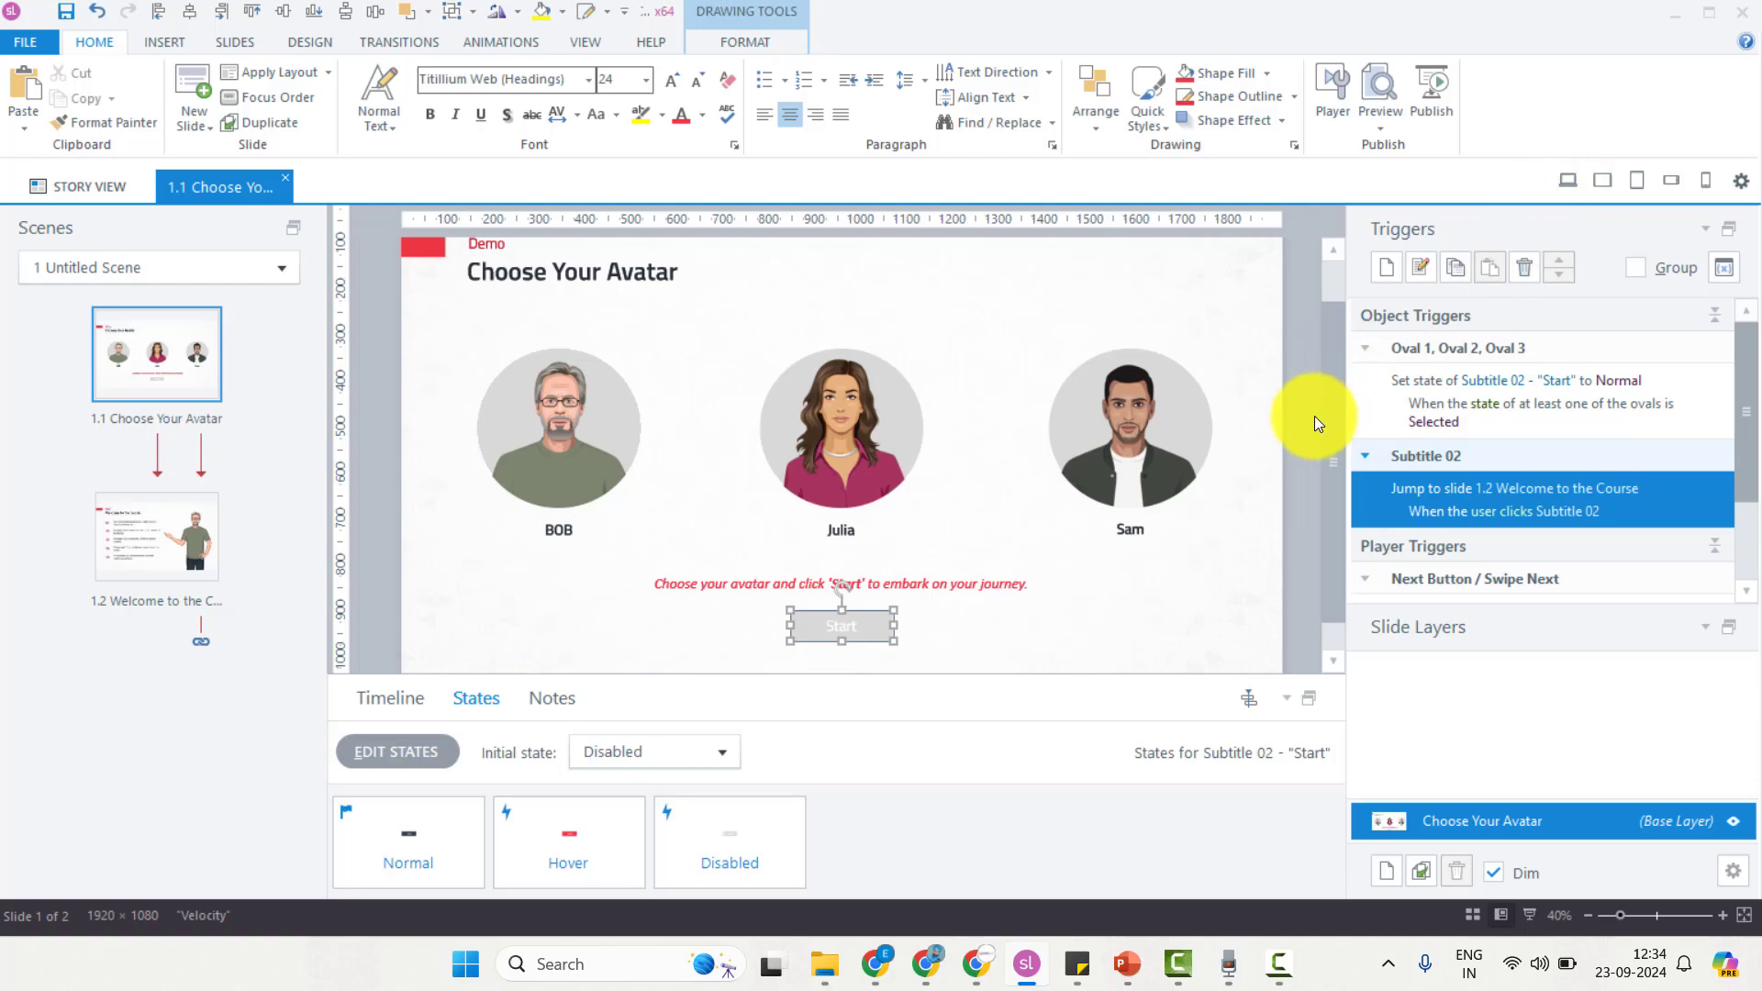
Step: Preview the scene, choose the Sam avatar, test that Start leads to the Welcome slide, and close the preview
left_click(1372, 123)
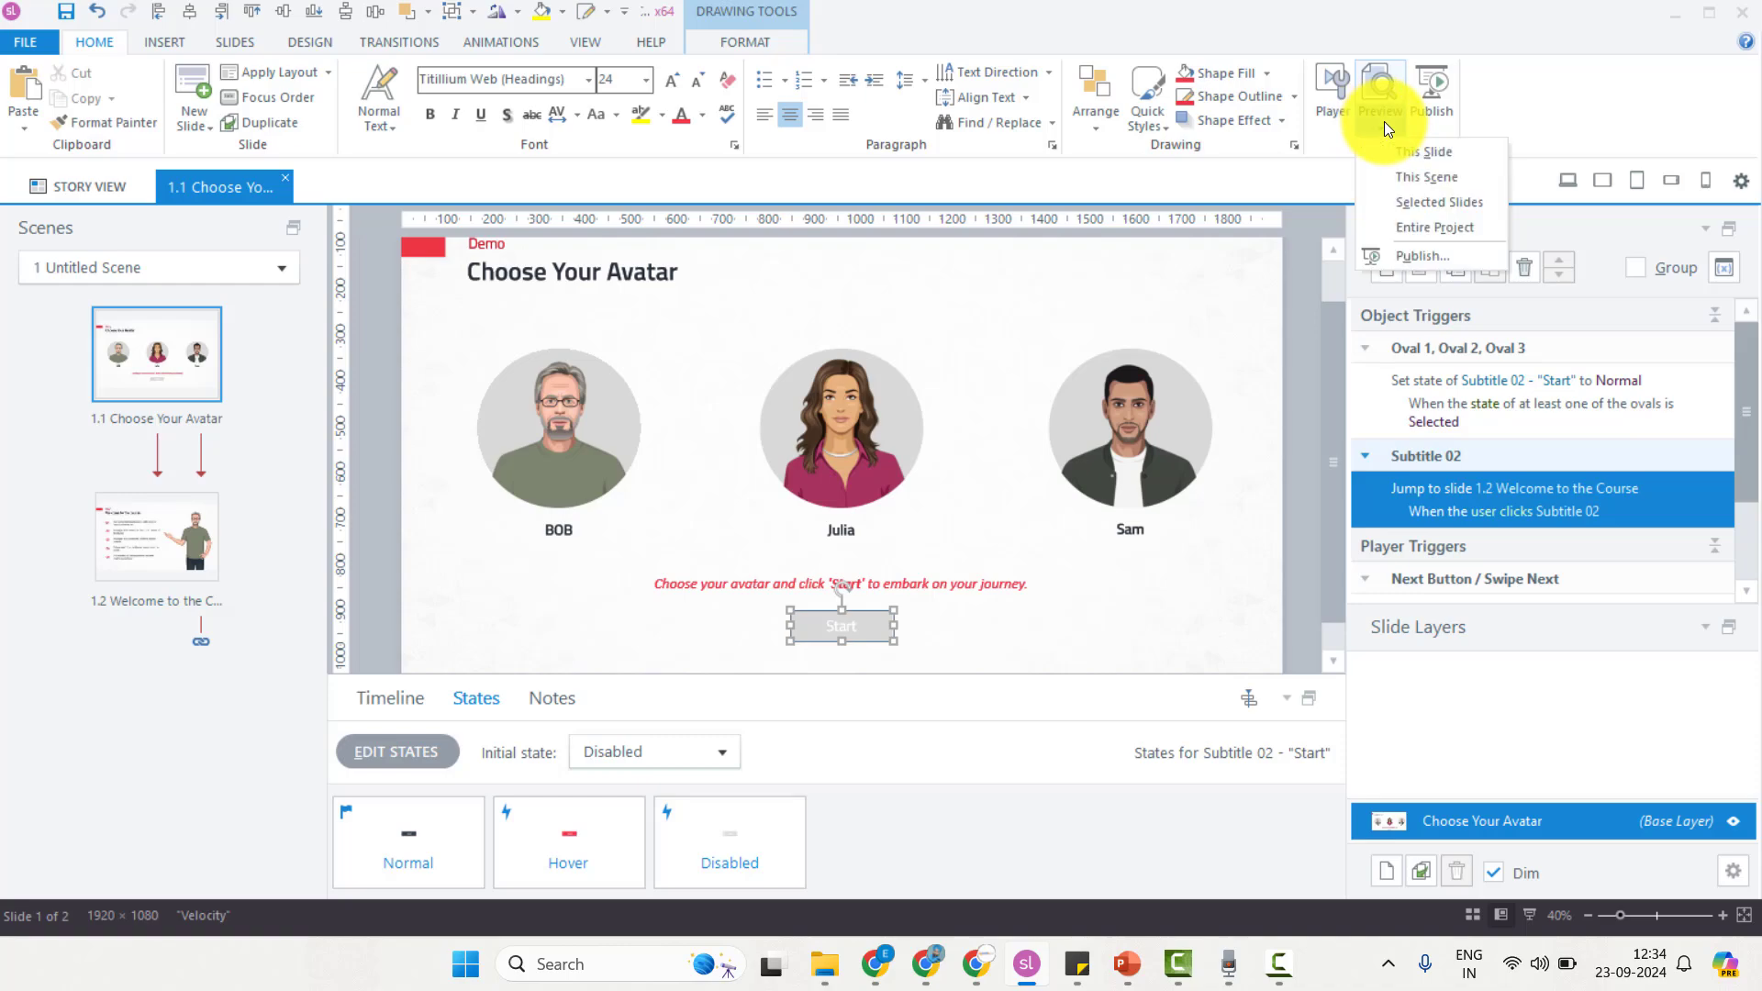
left_click(1437, 190)
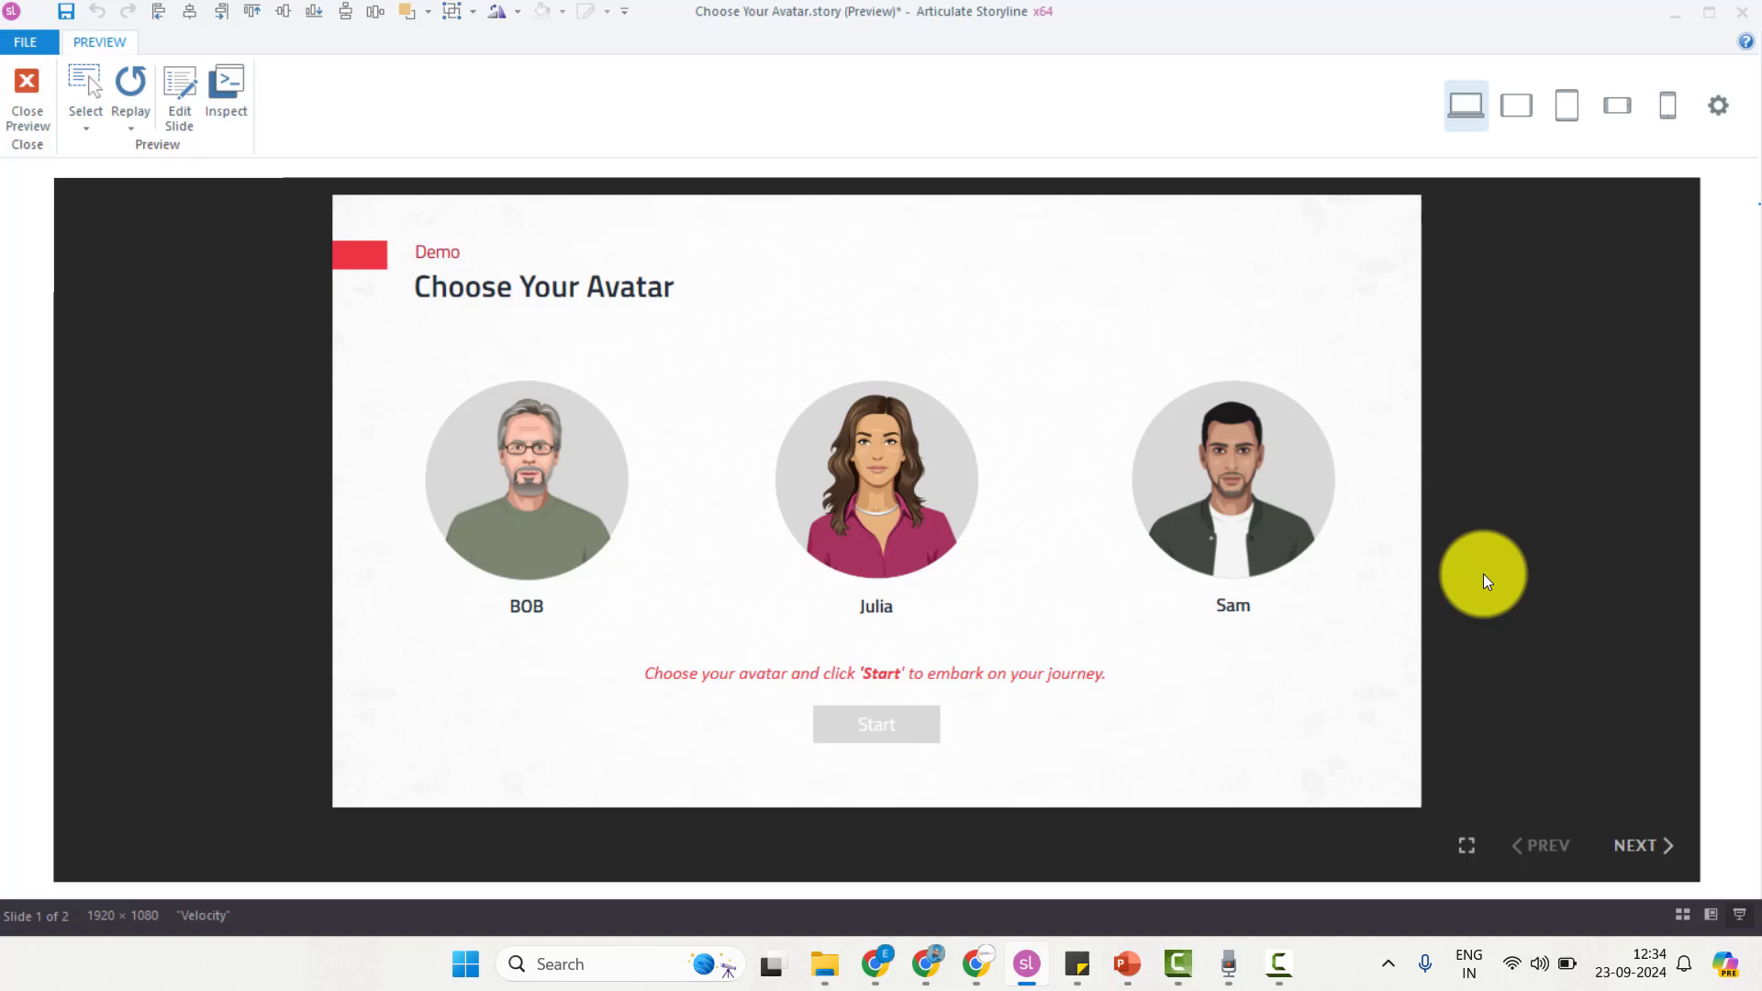
left_click(1290, 510)
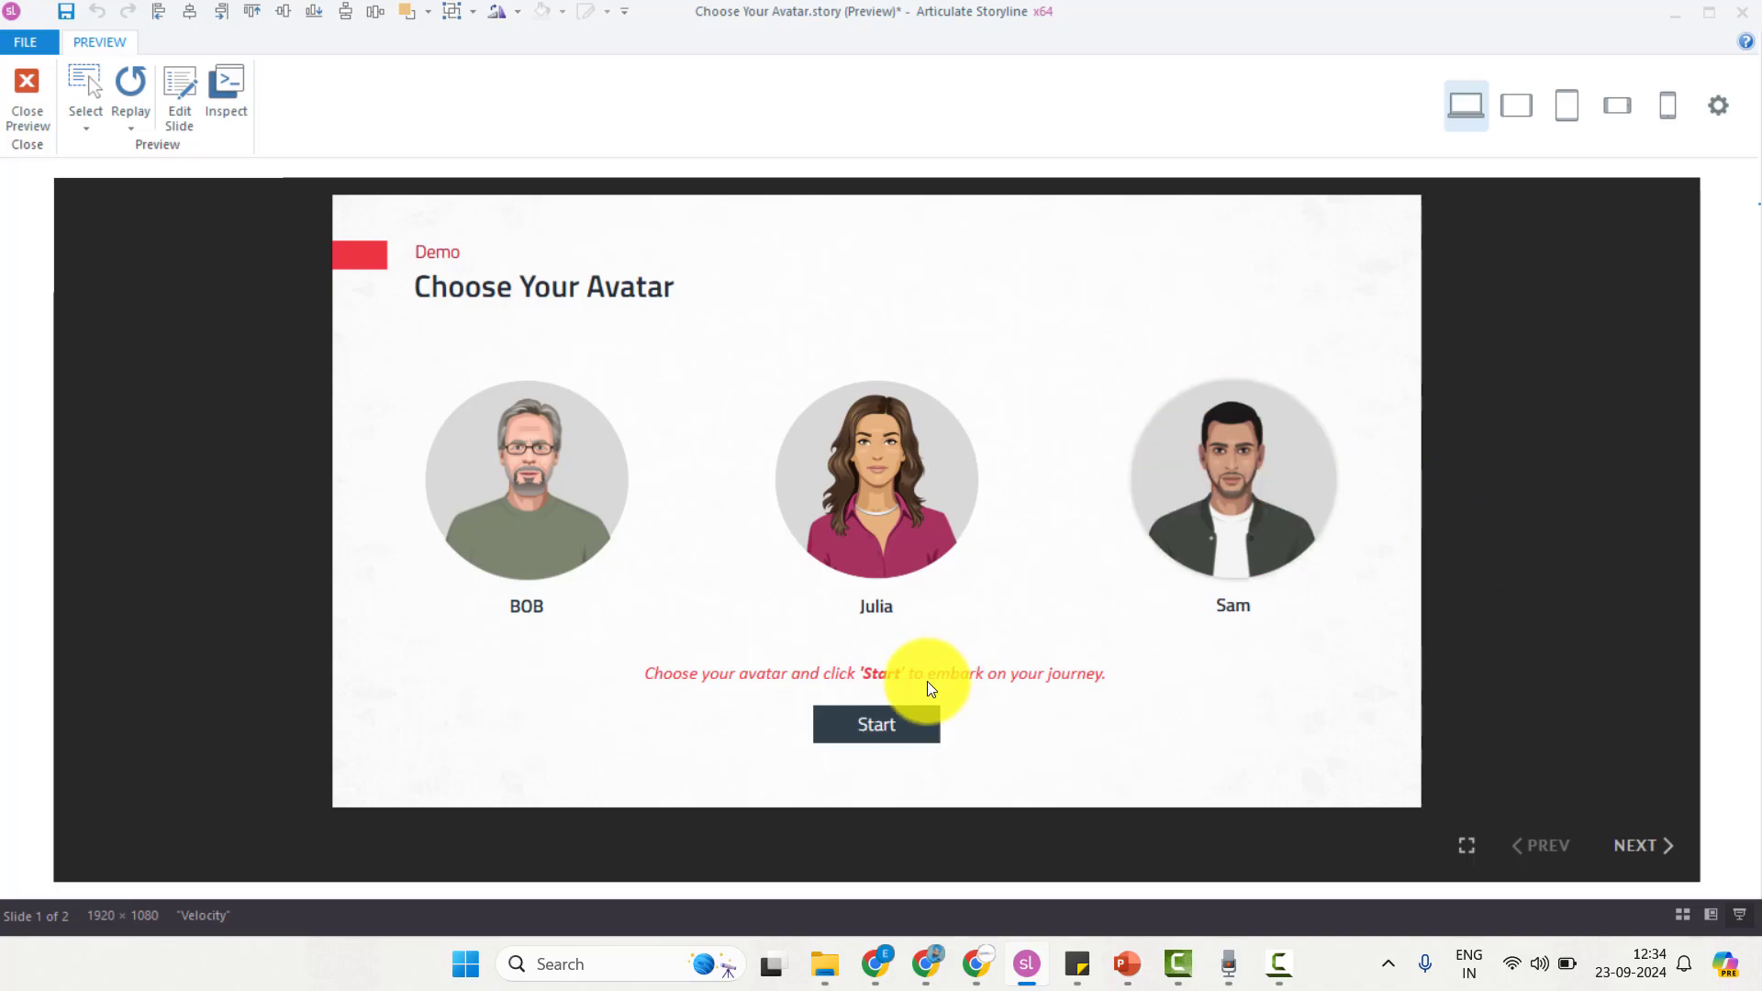
left_click(922, 730)
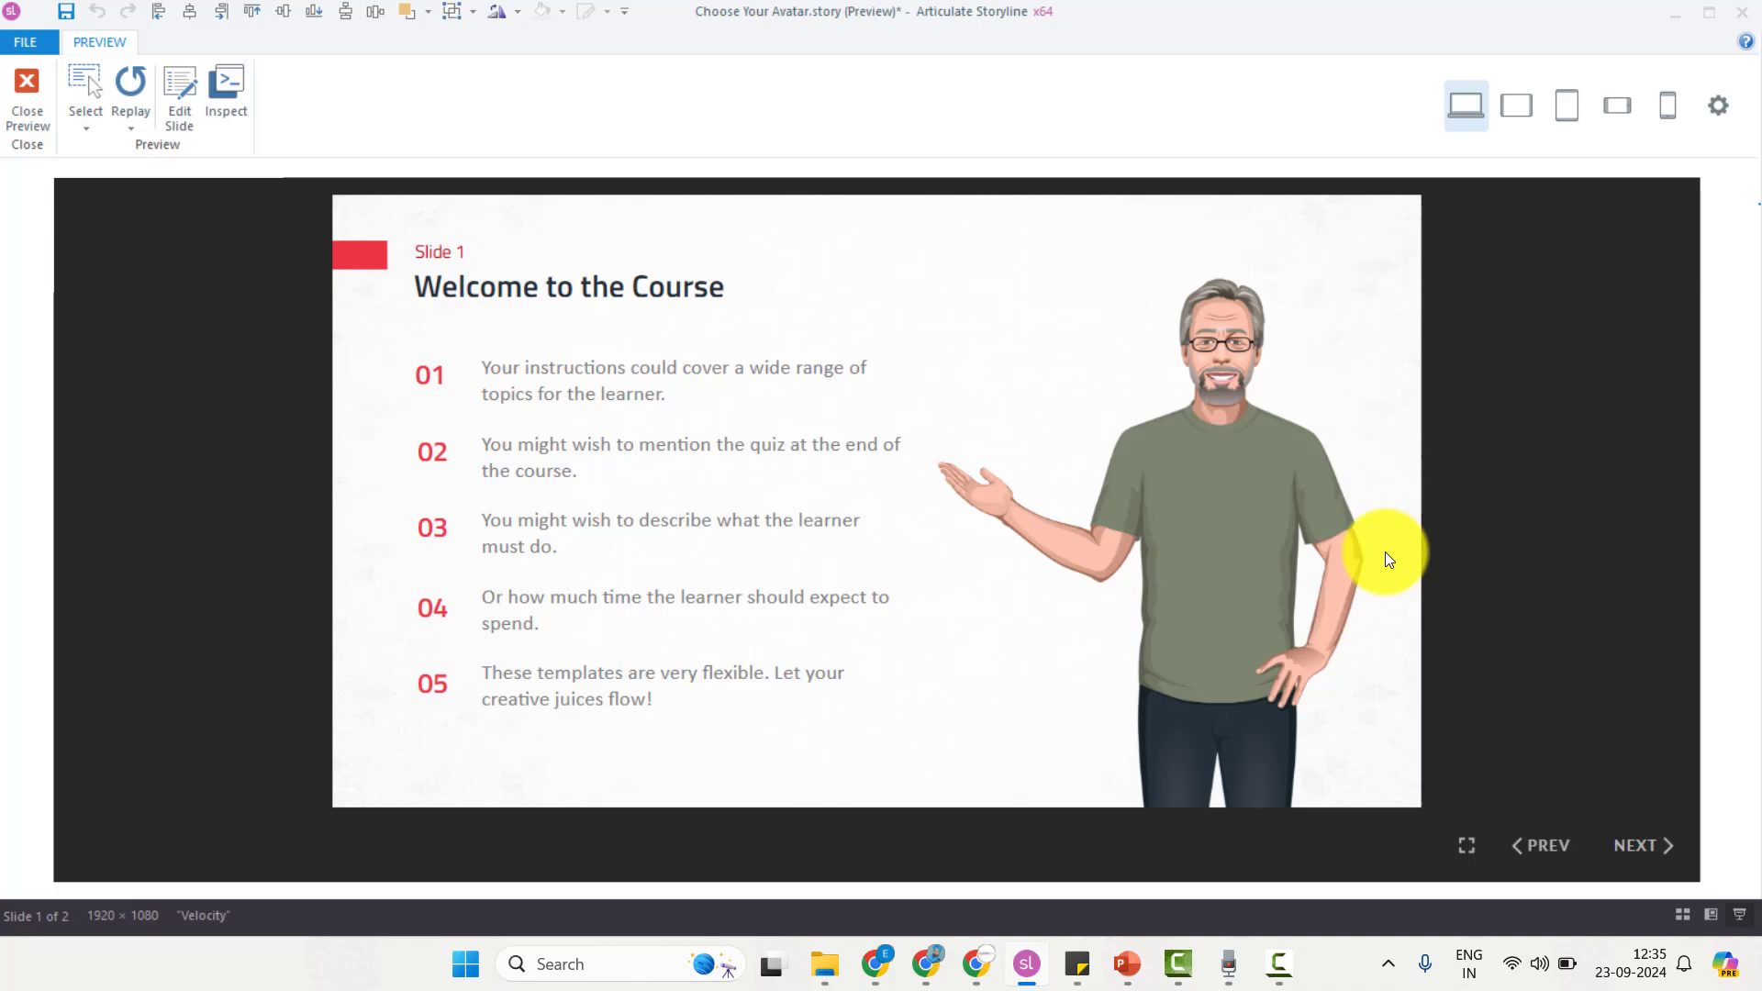
left_click(35, 108)
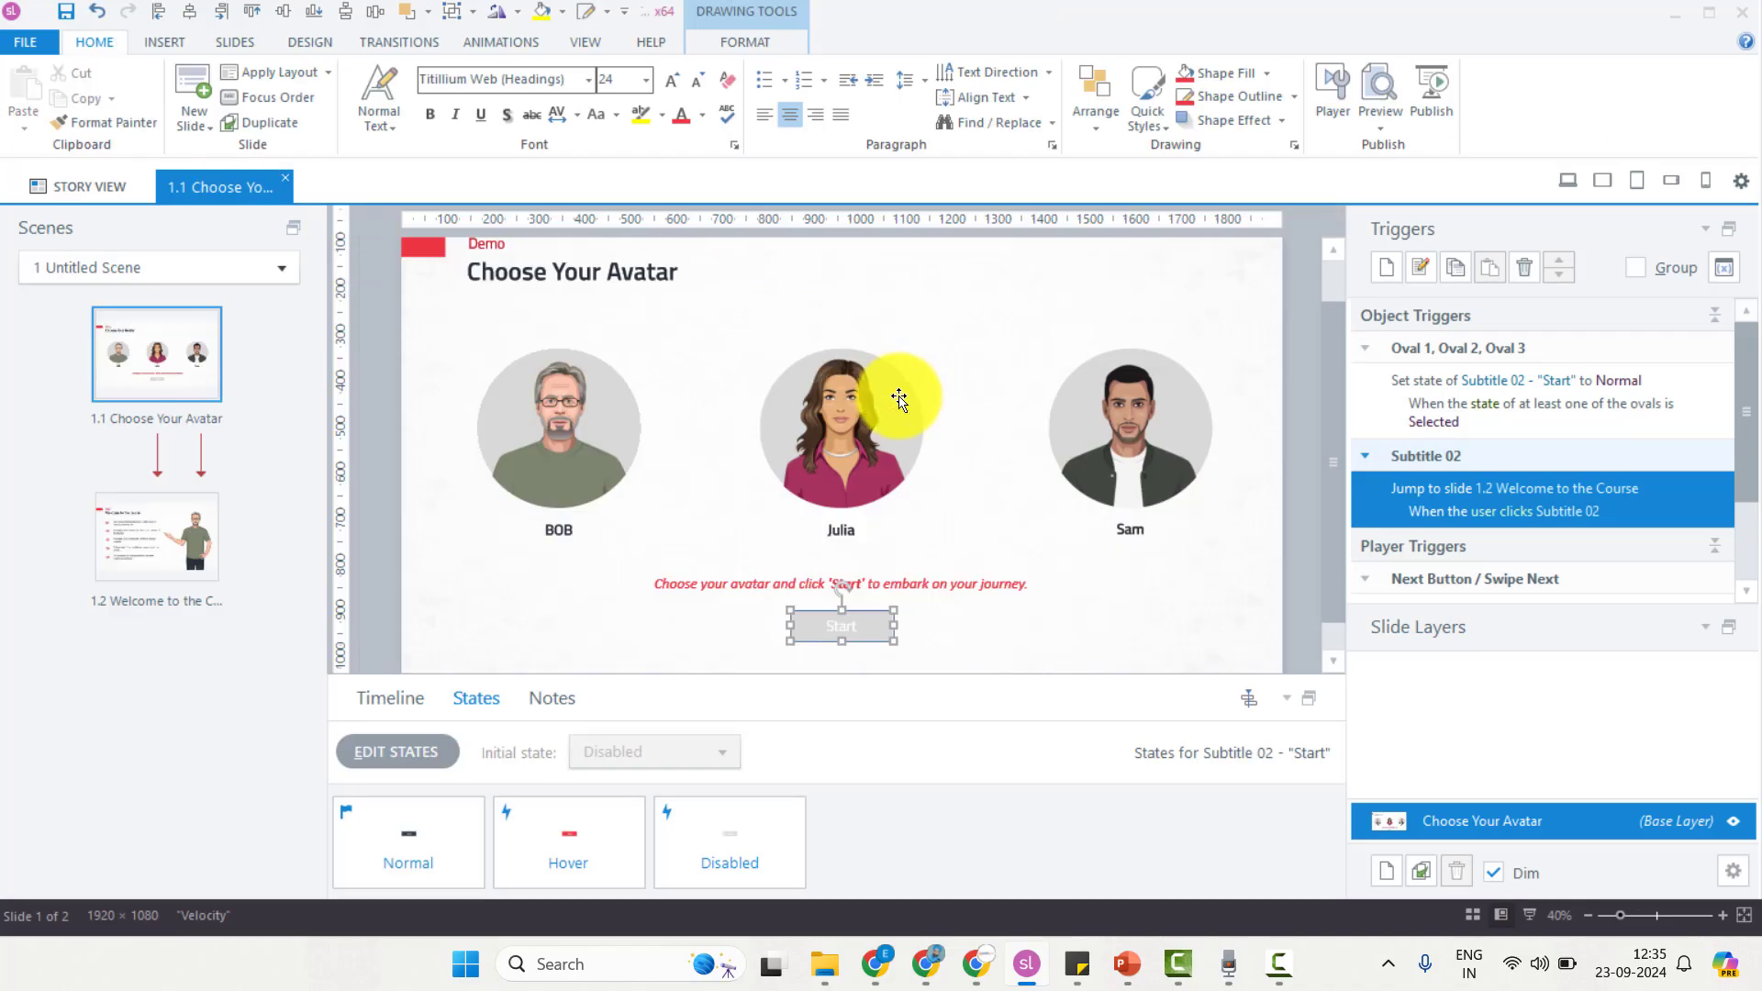
Step: Create a project variable named Cha_change of type Number with default value 0 from the Choose Your Avatar slide
left_click(155, 541)
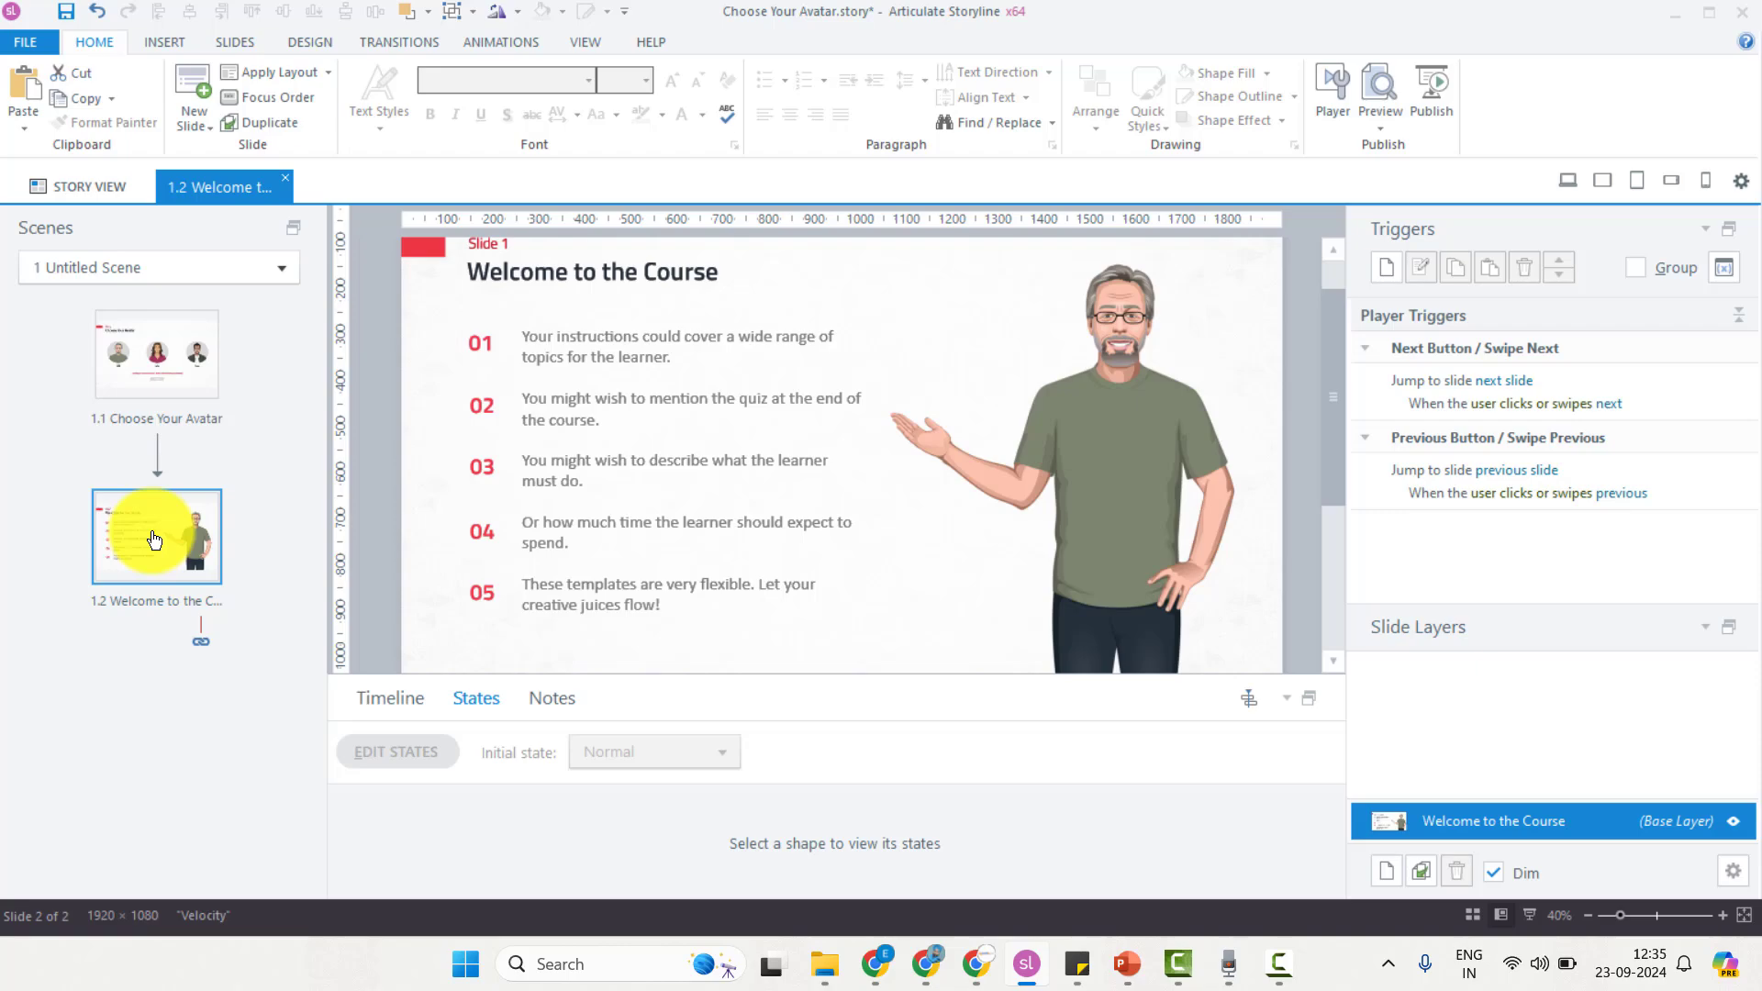
left_click(172, 358)
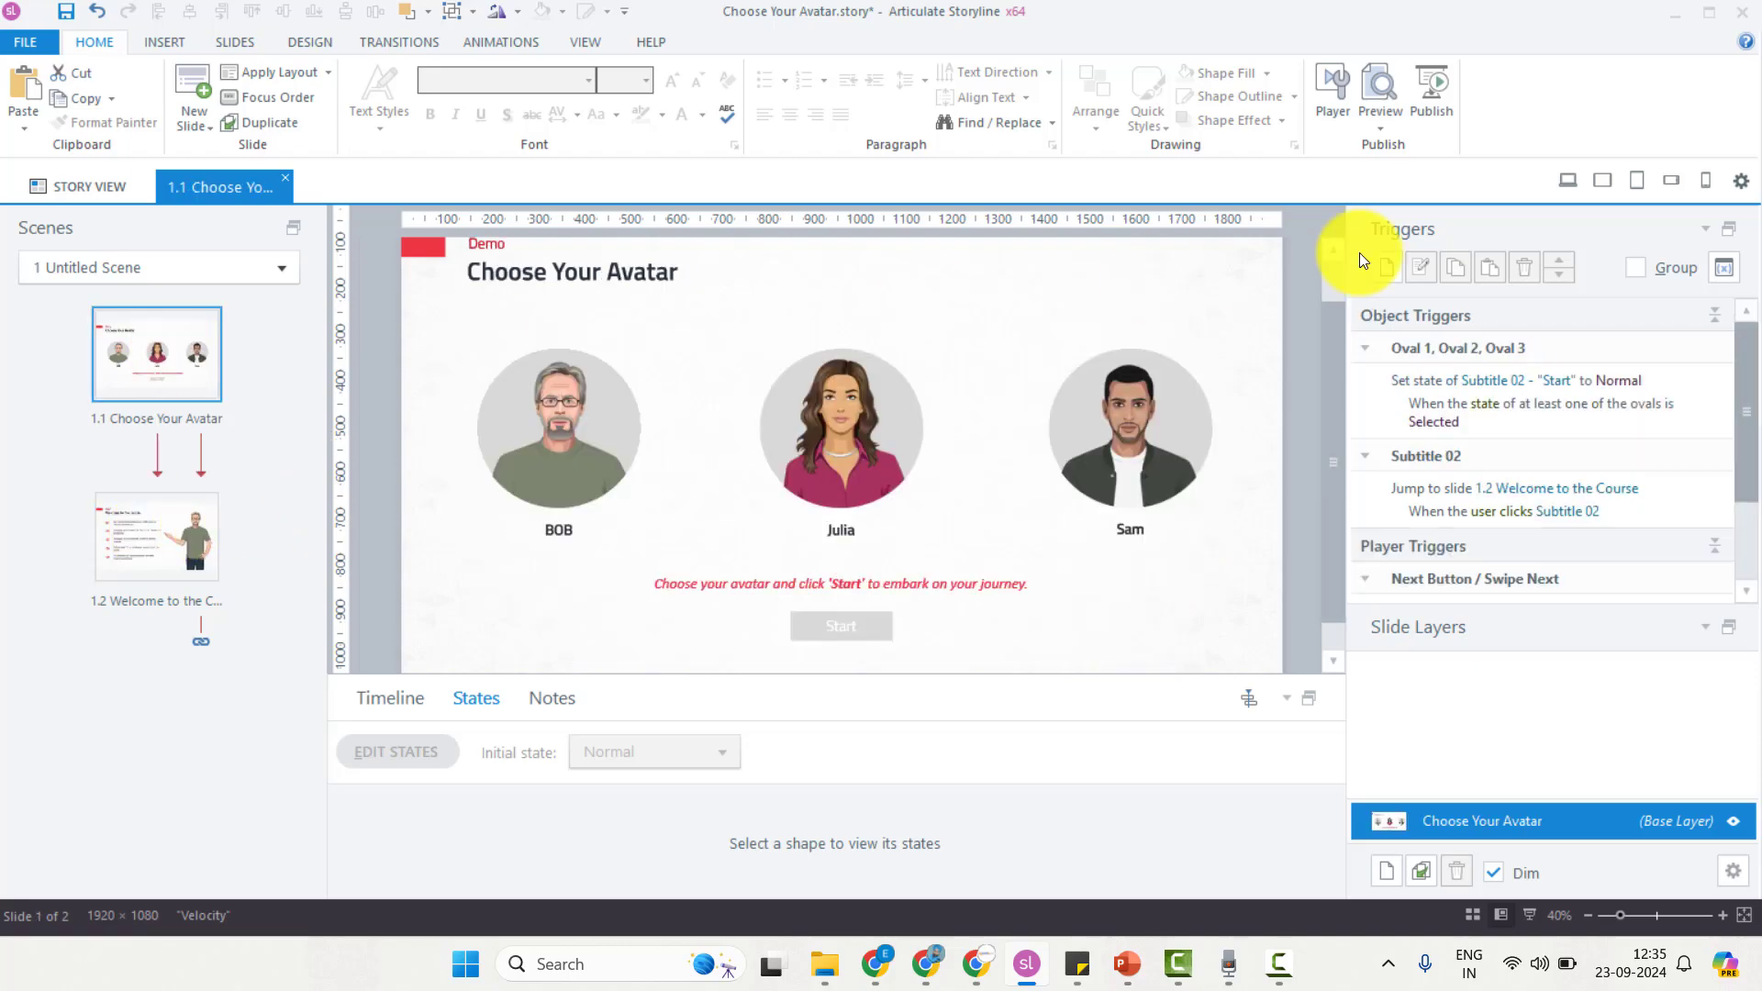
left_click(1727, 269)
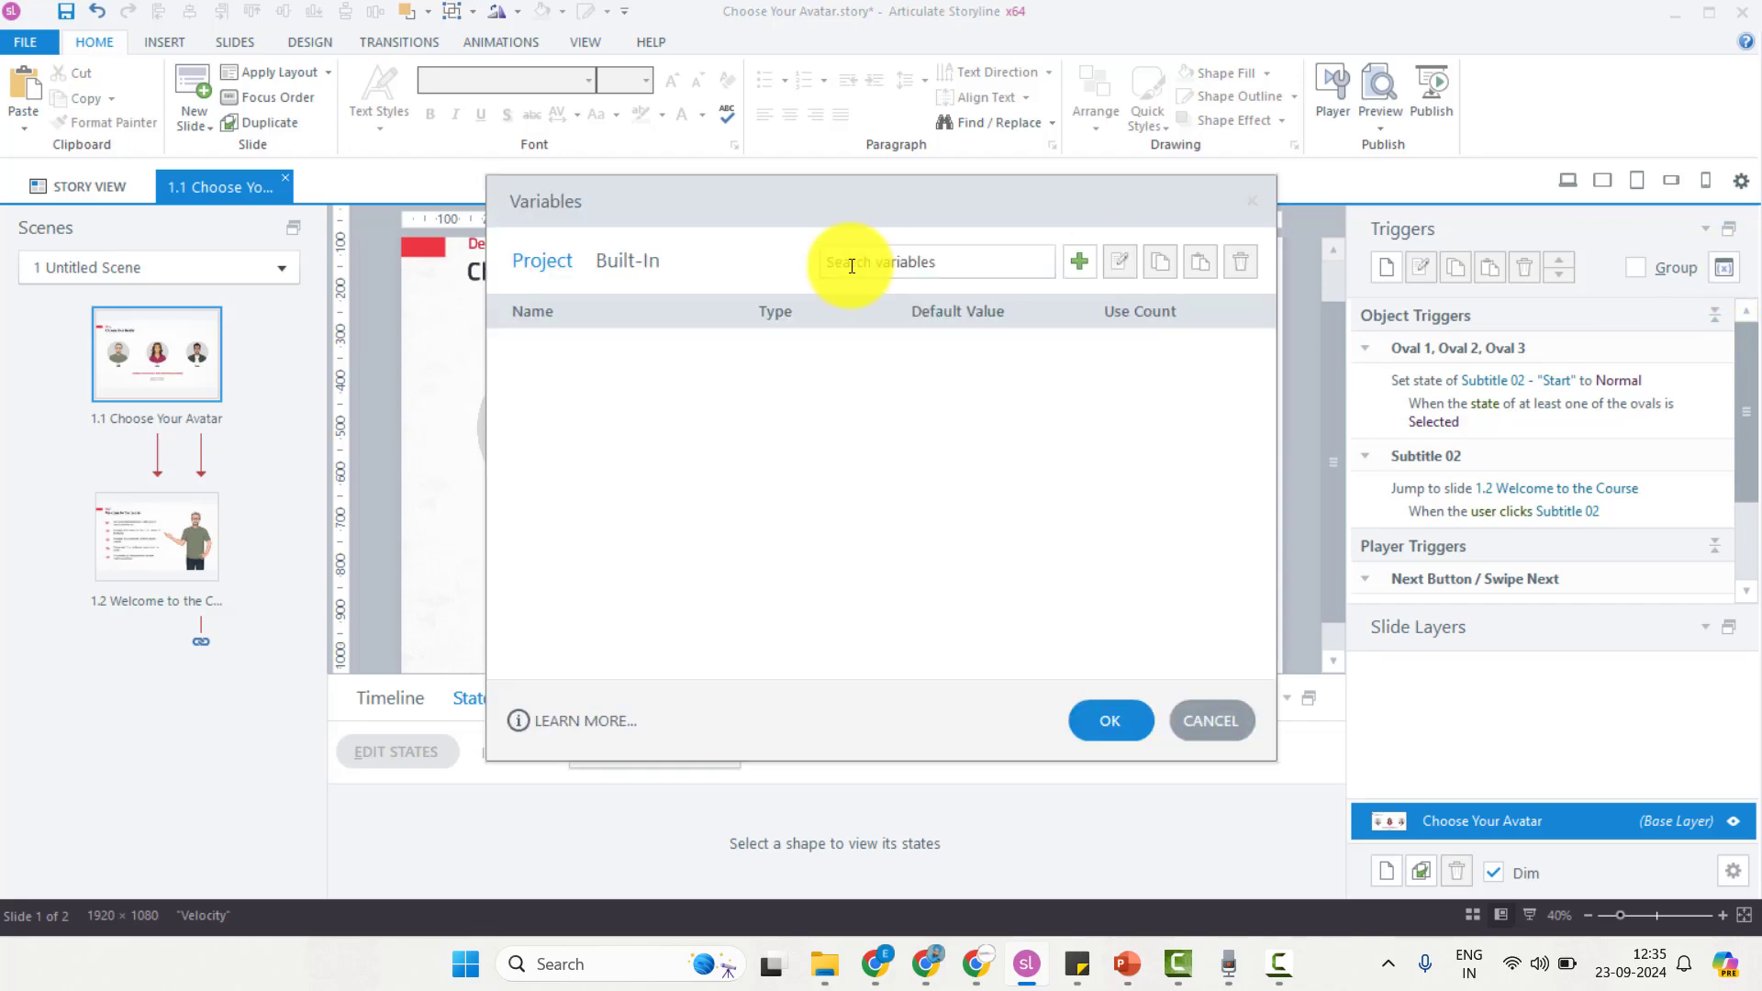
left_click(1083, 264)
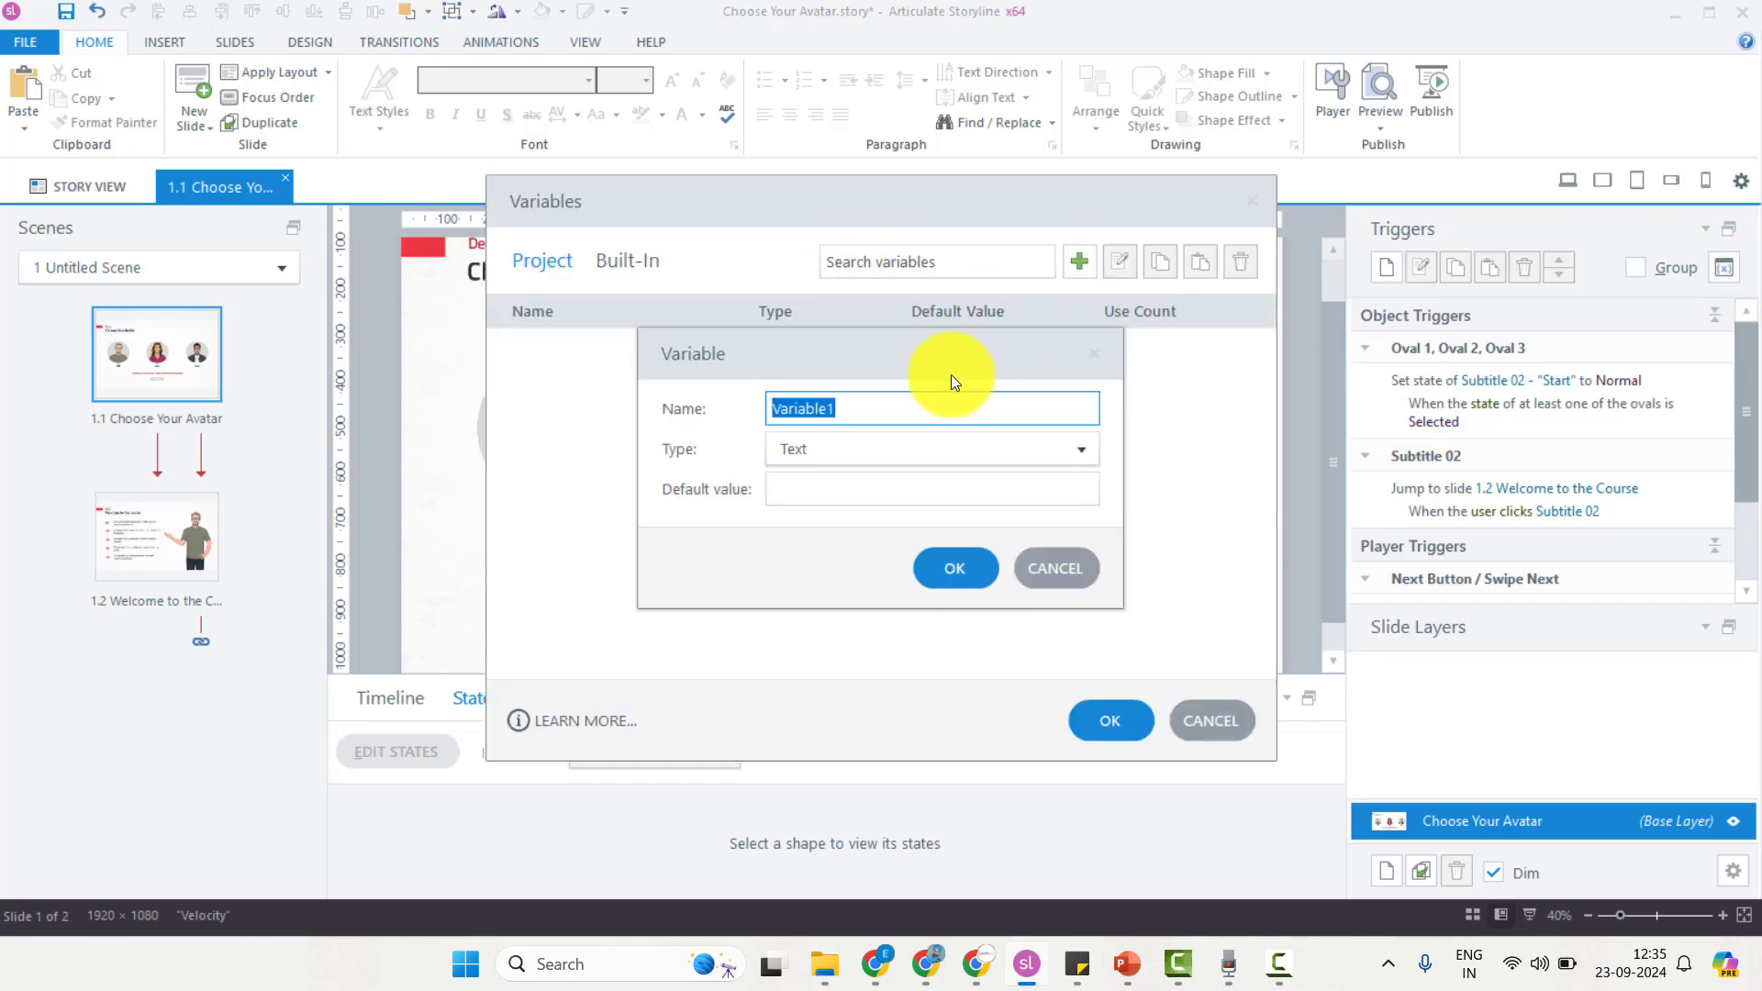
type("Cha_change")
left_click(912, 441)
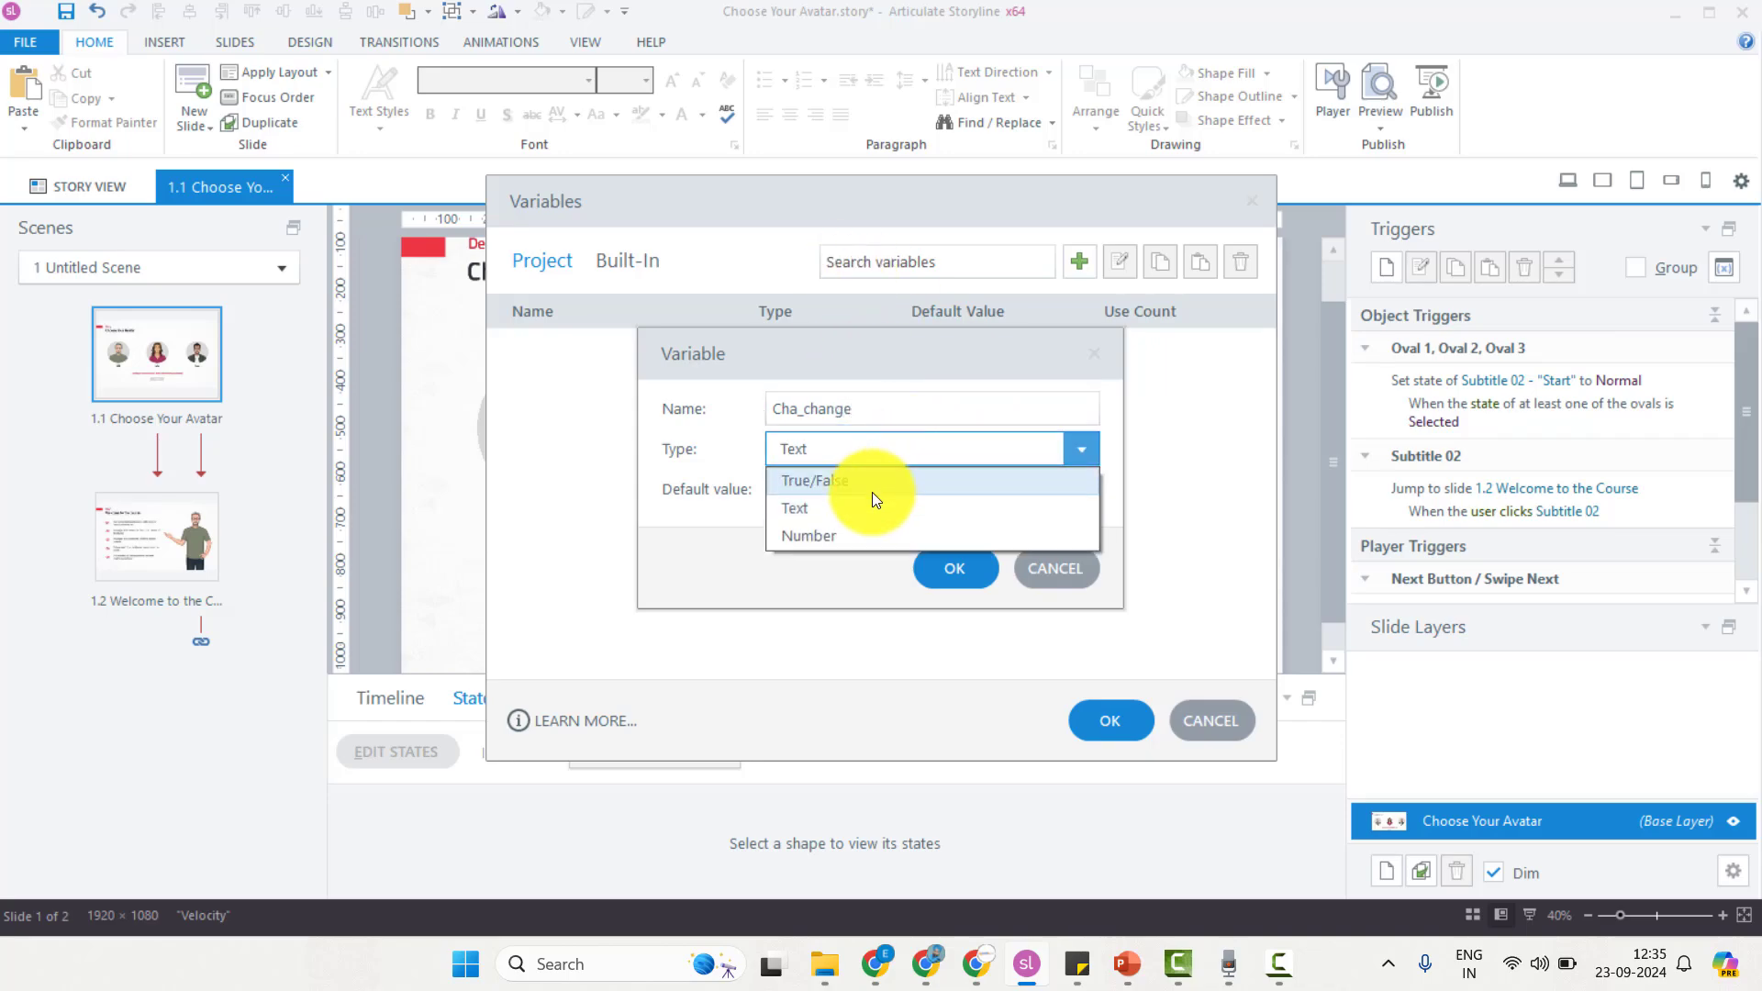
left_click(855, 536)
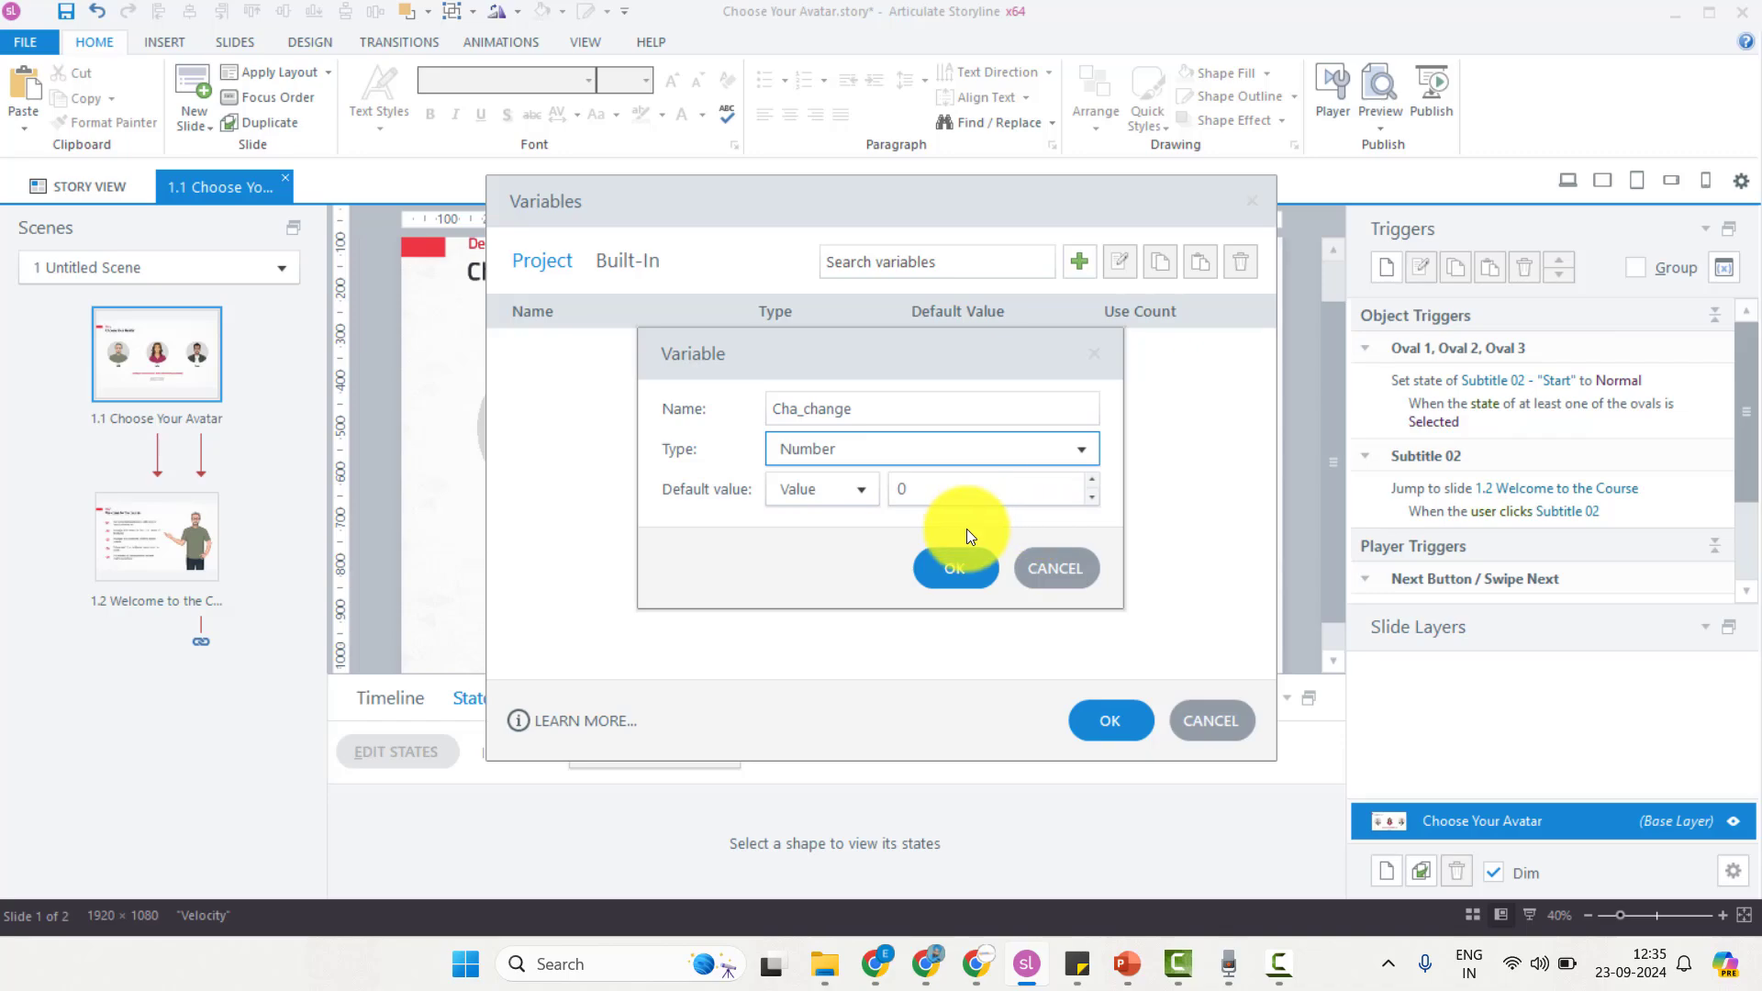
left_click(957, 576)
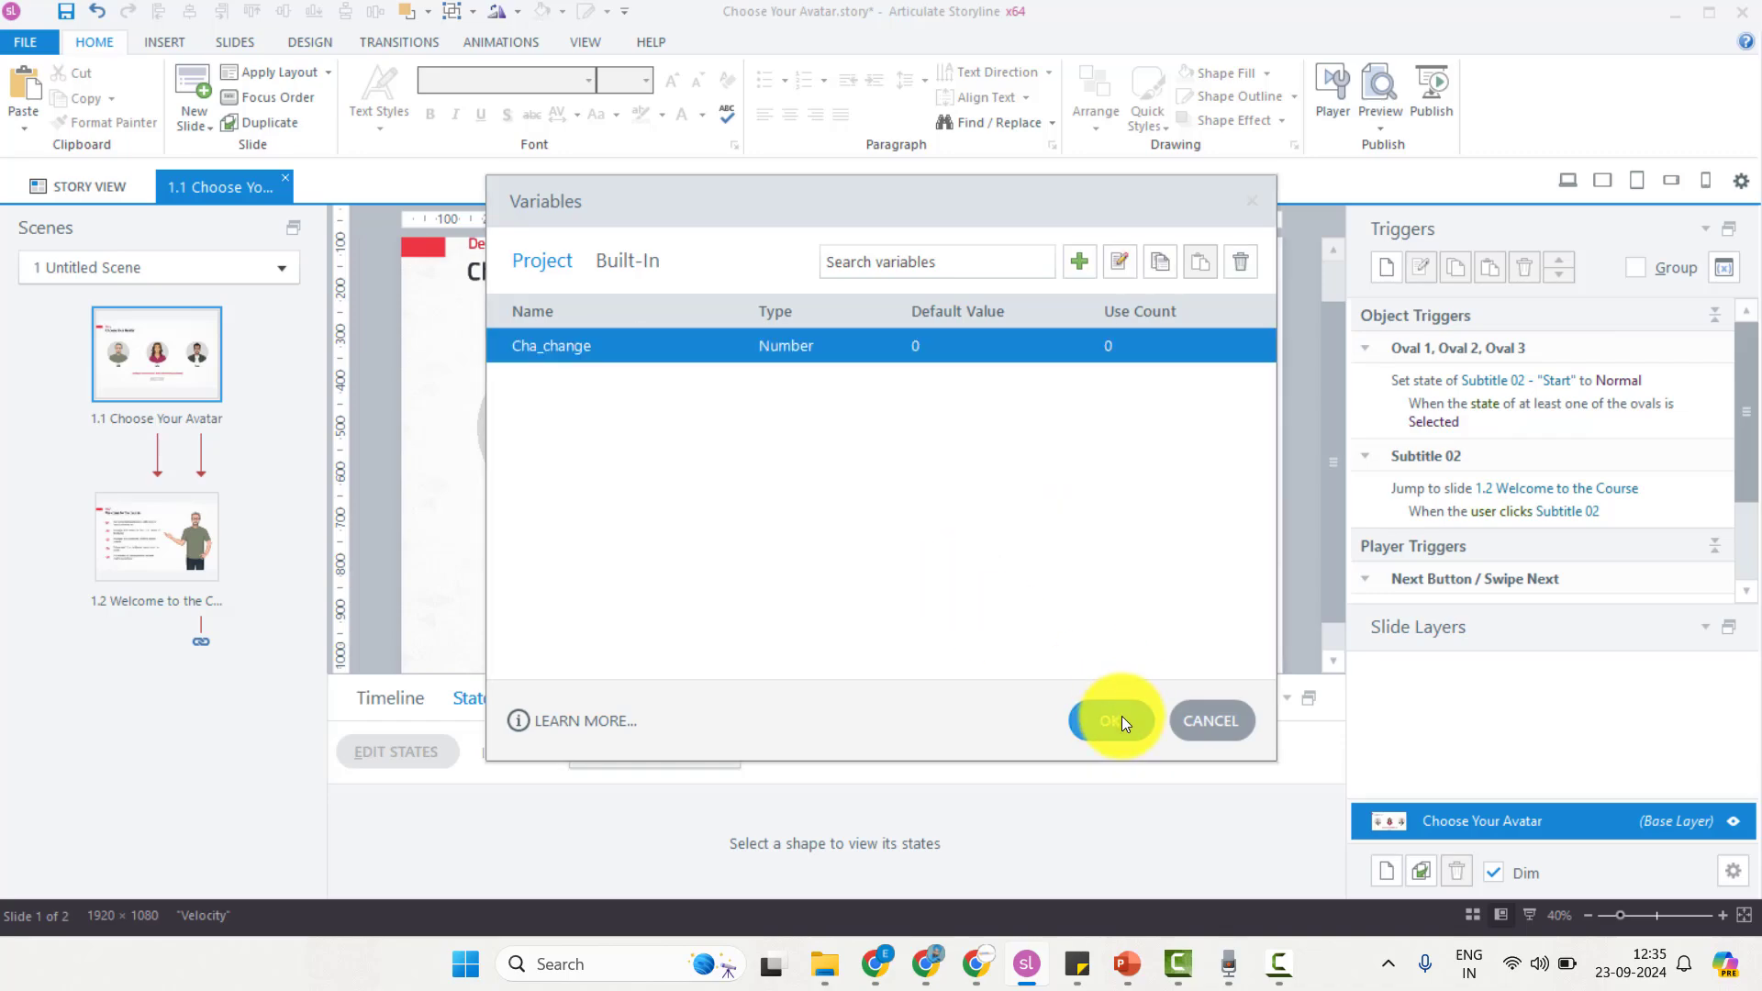
left_click(1122, 716)
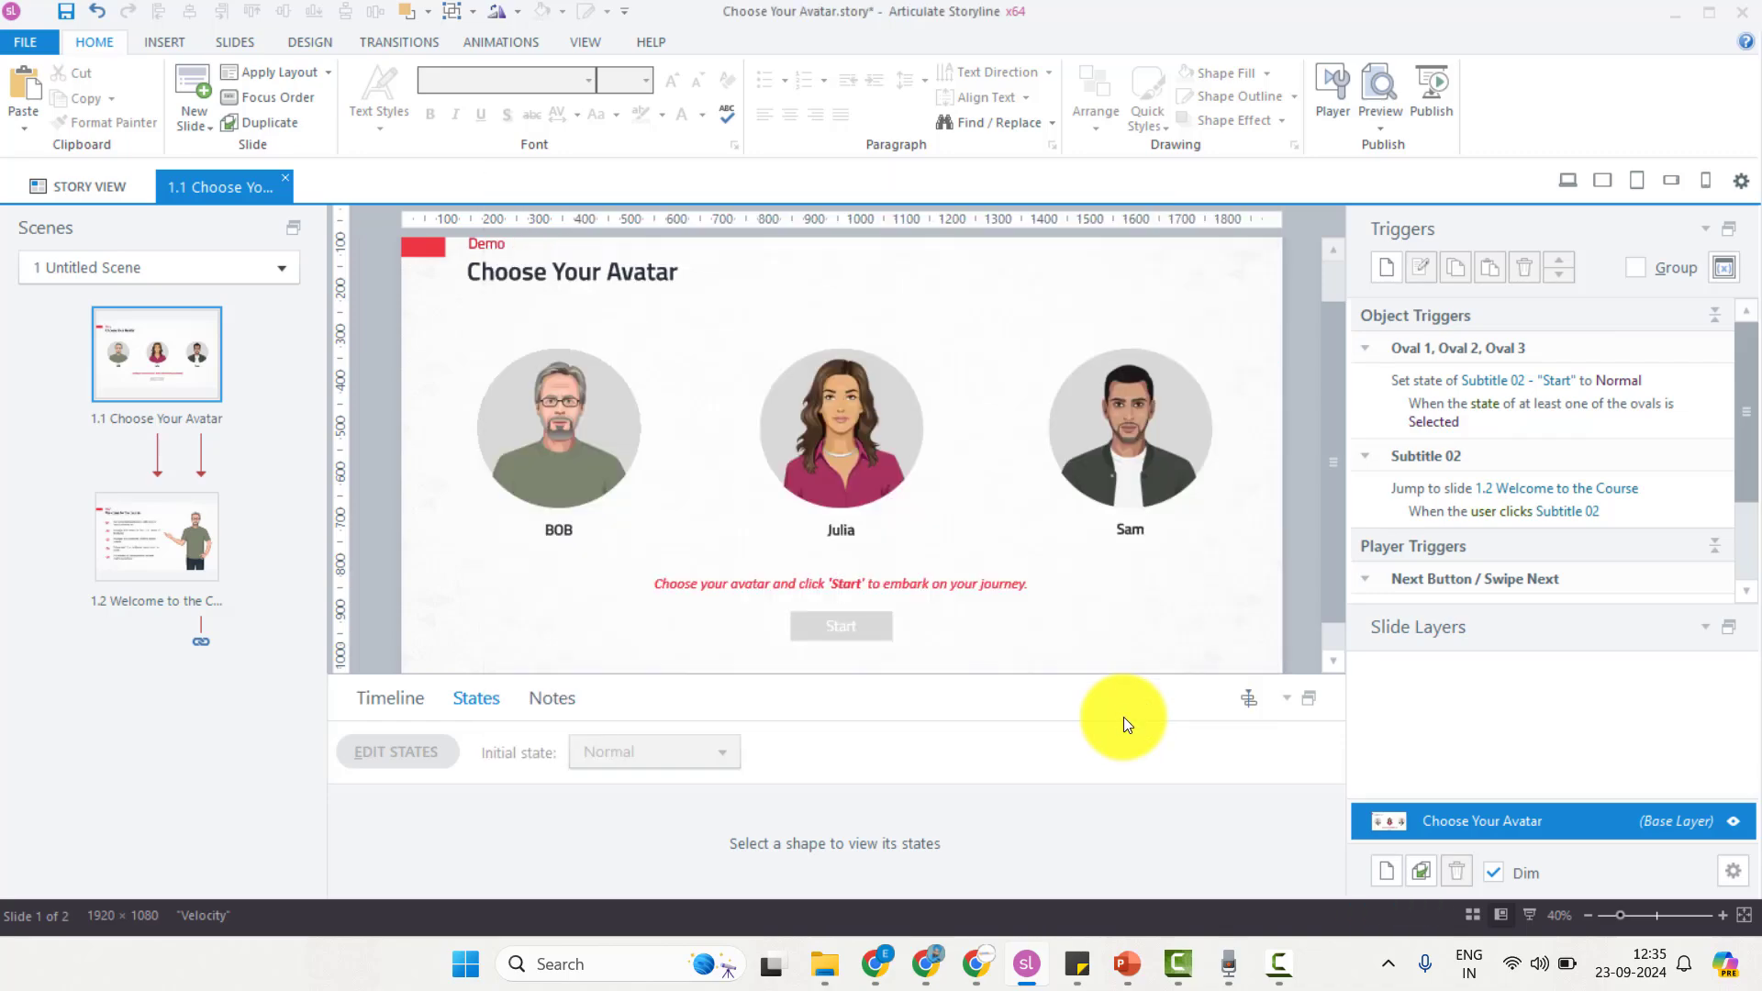
Step: Add a trigger to the BOB avatar that sets Cha_change to value 1 when the user clicks Oval 1
left_click(591, 437)
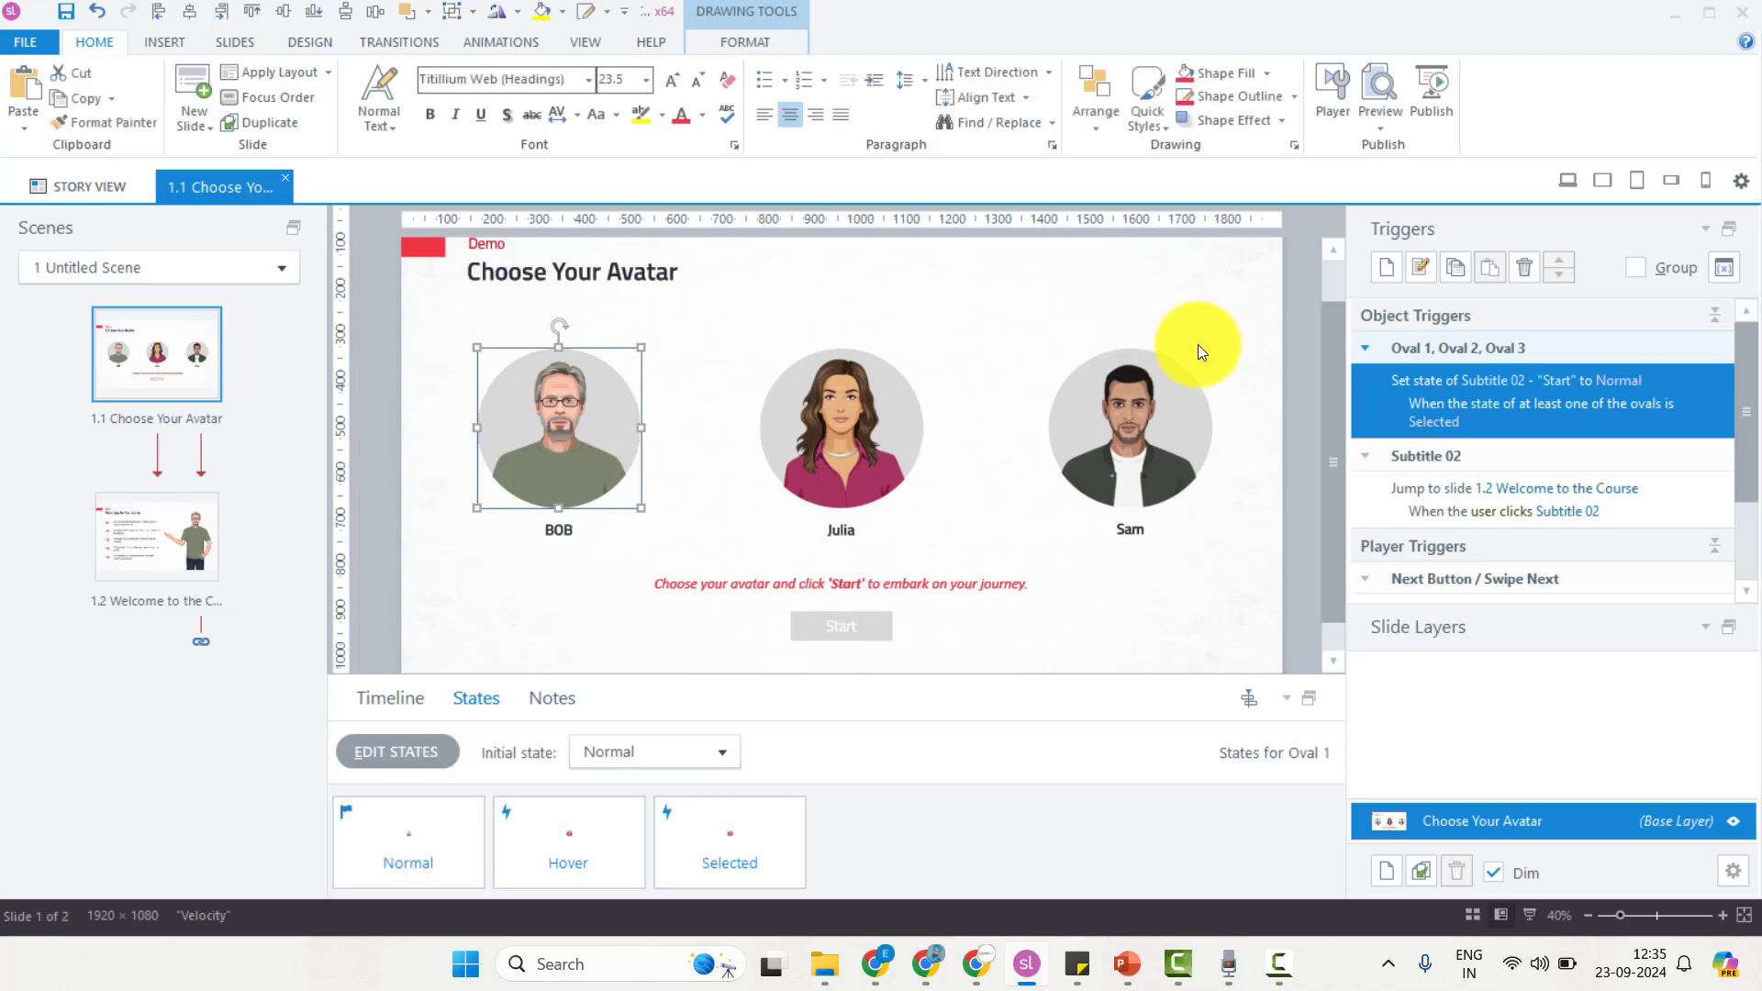
left_click(1386, 268)
left_click(1366, 221)
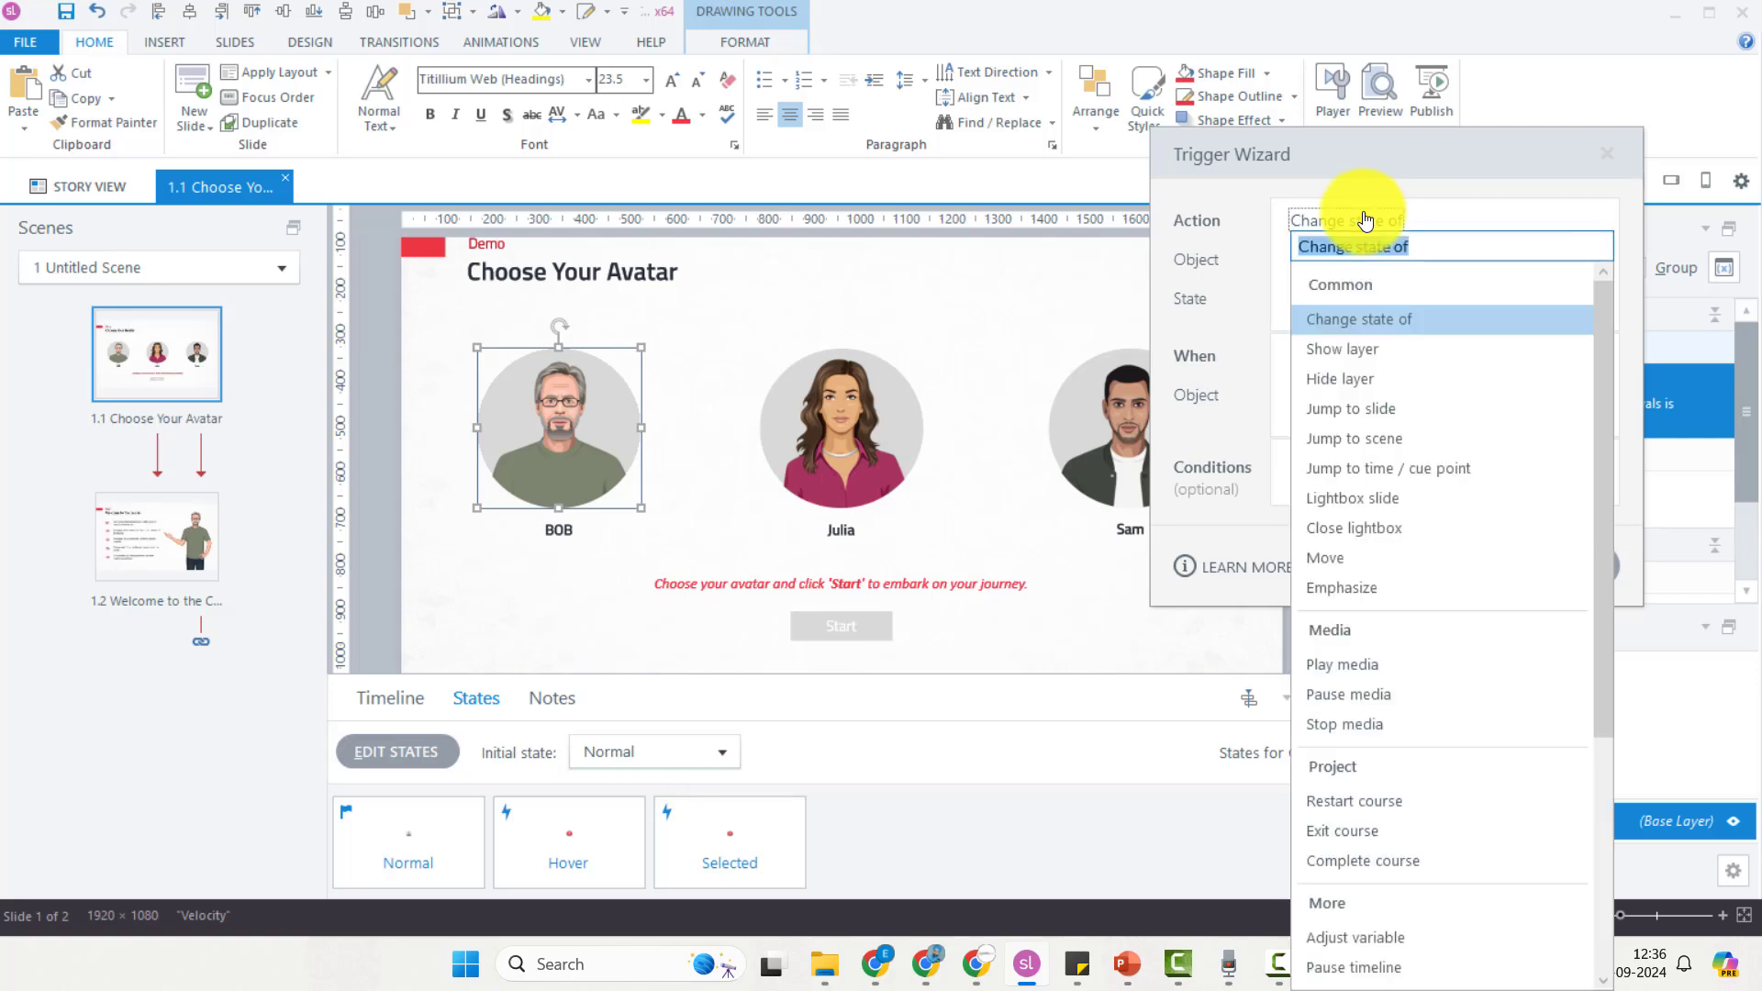
scroll(1384, 834, "down", 1)
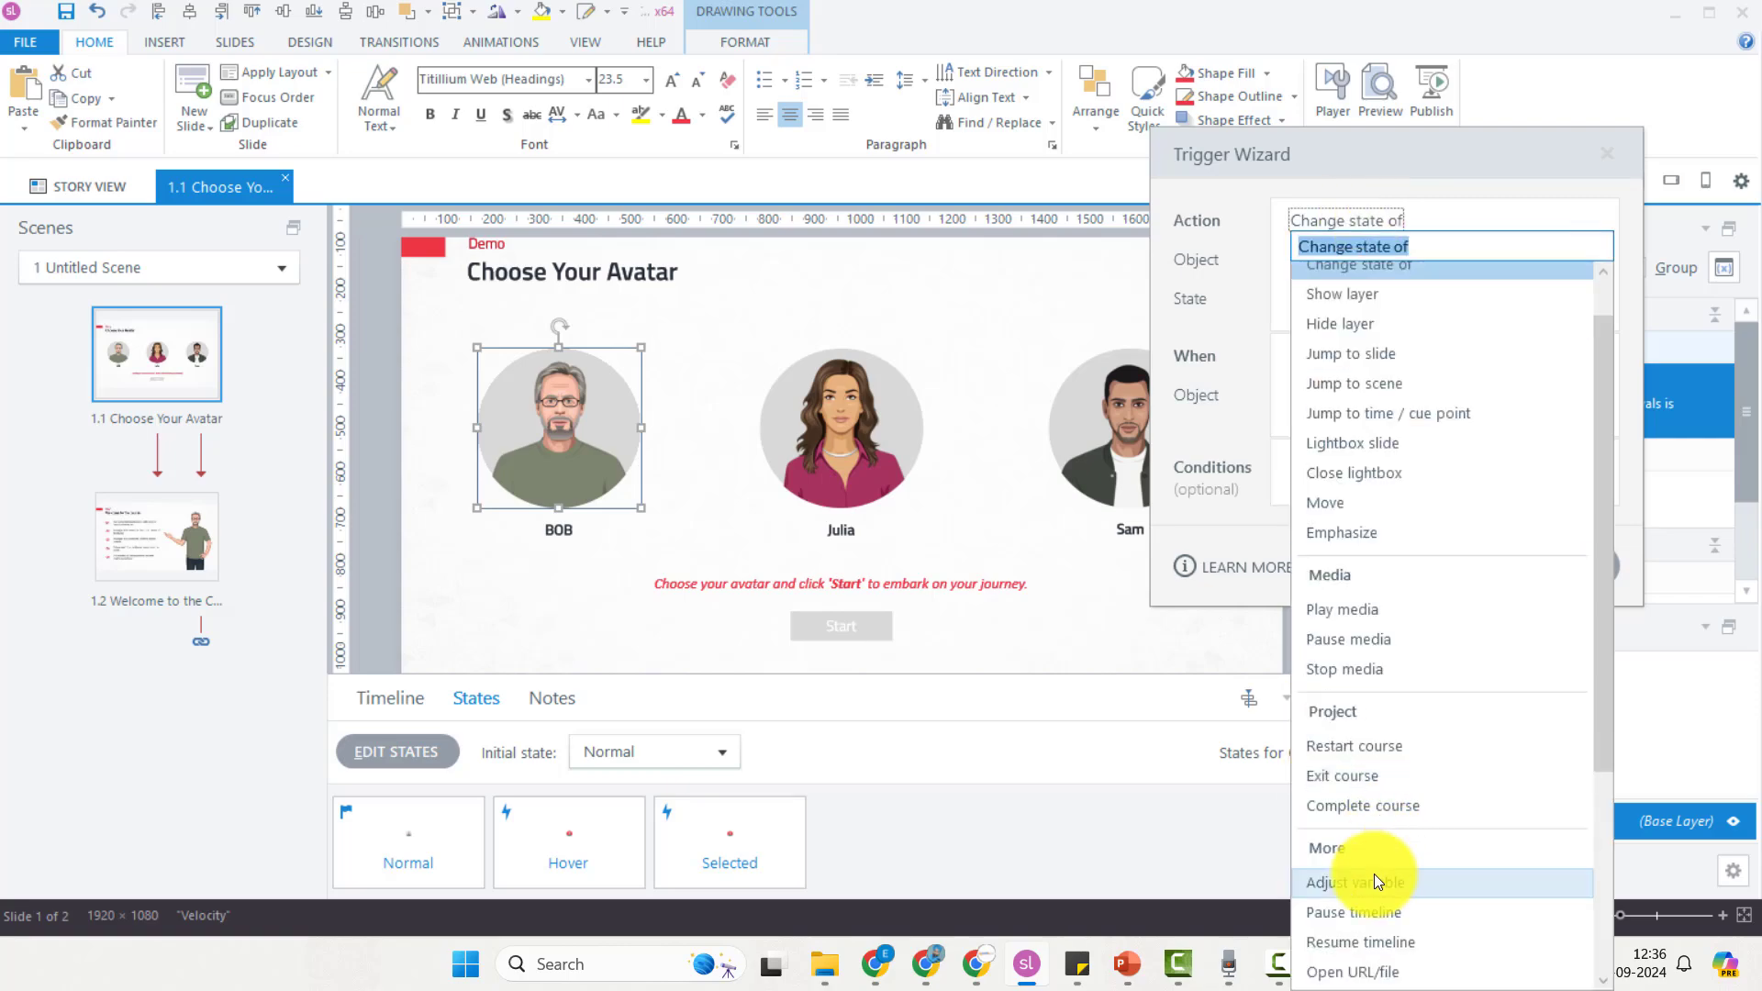
left_click(1374, 879)
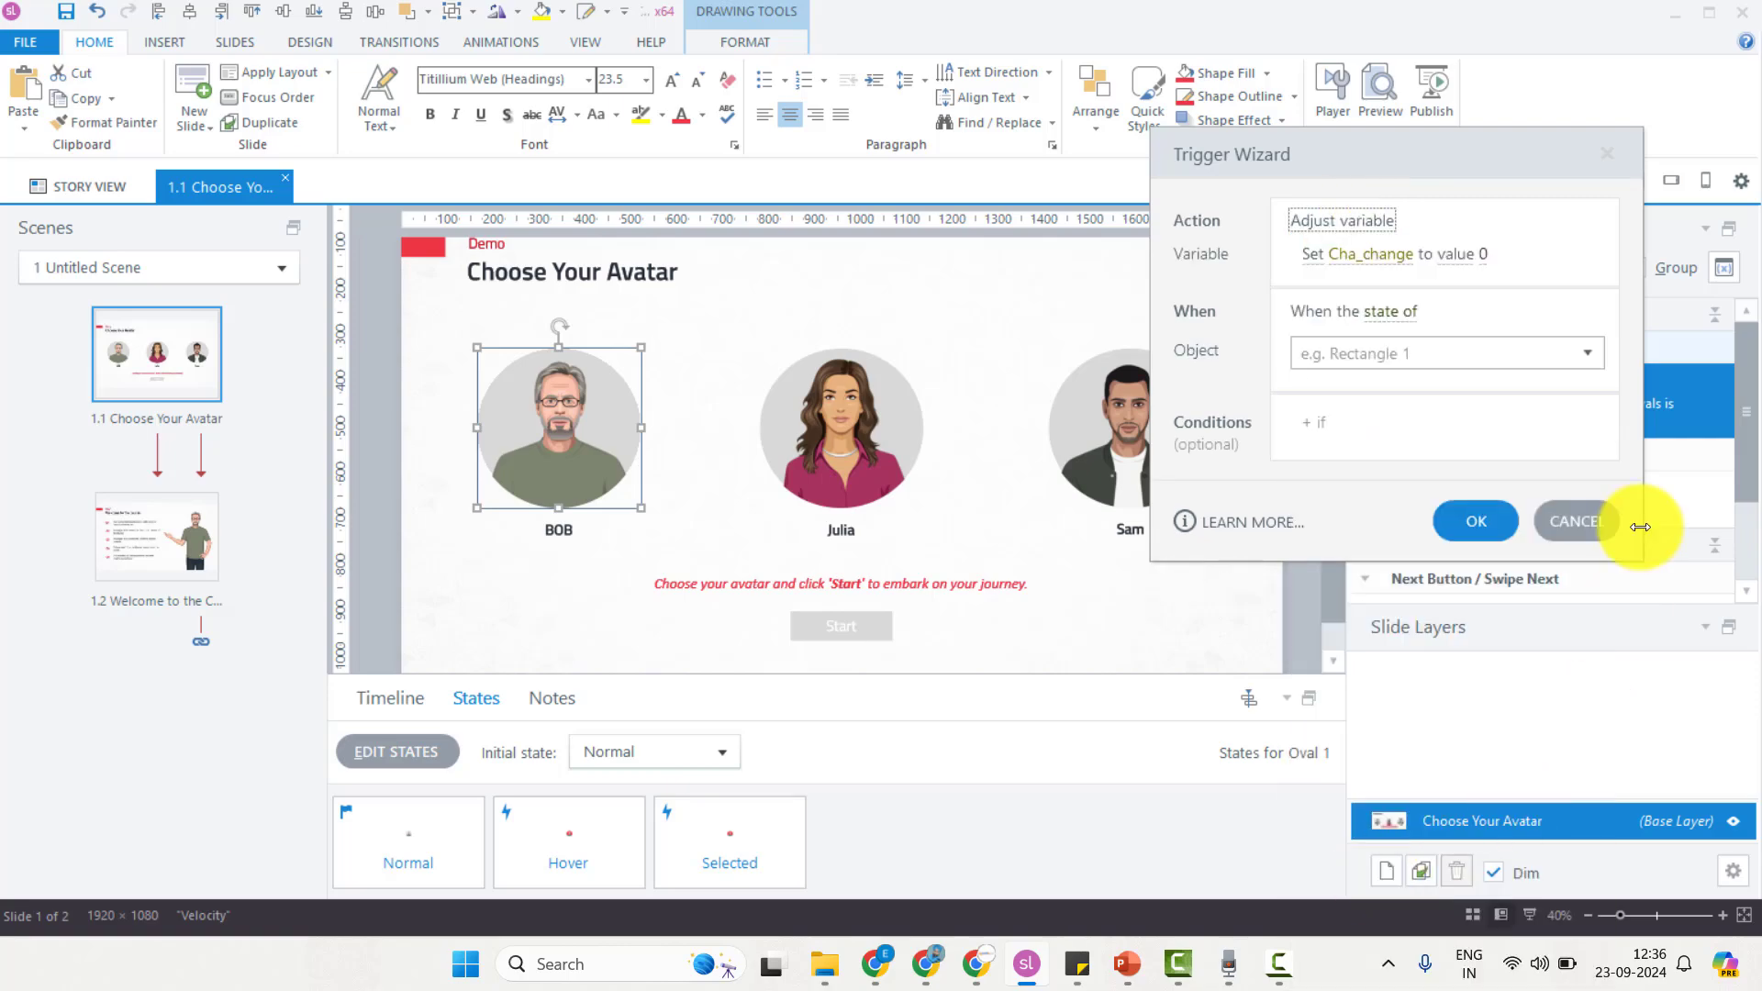
left_click(1485, 257)
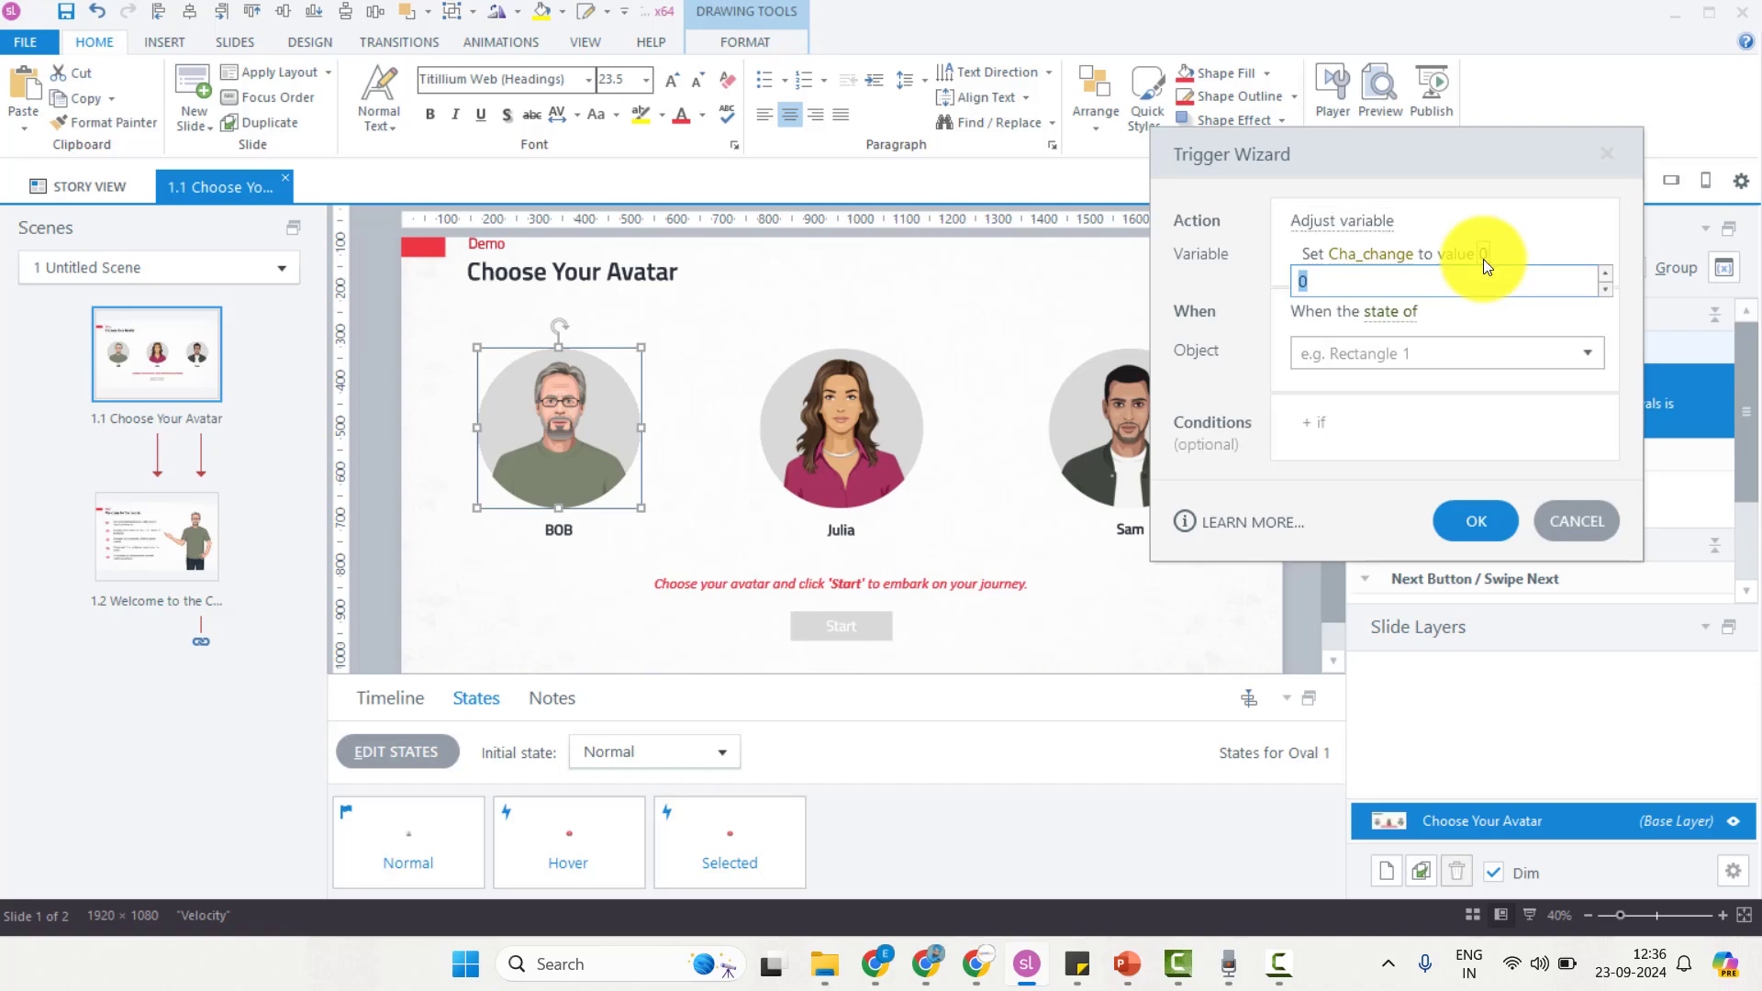
type("1")
key("Return")
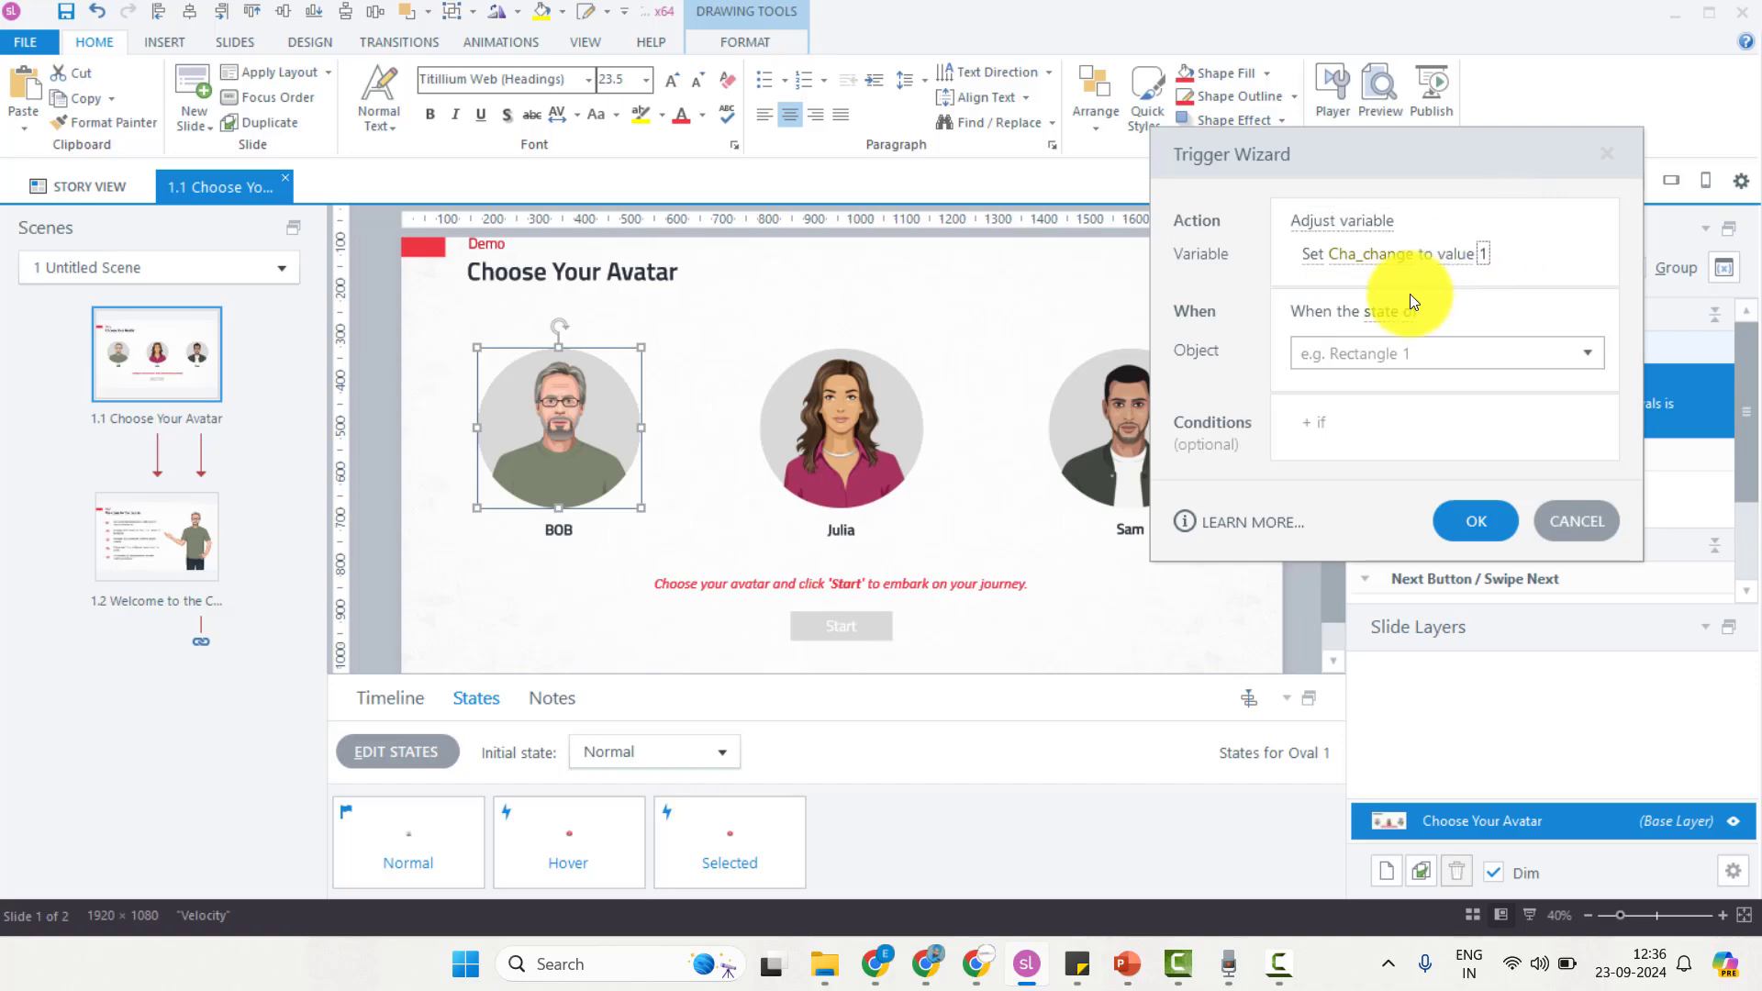
left_click(1407, 327)
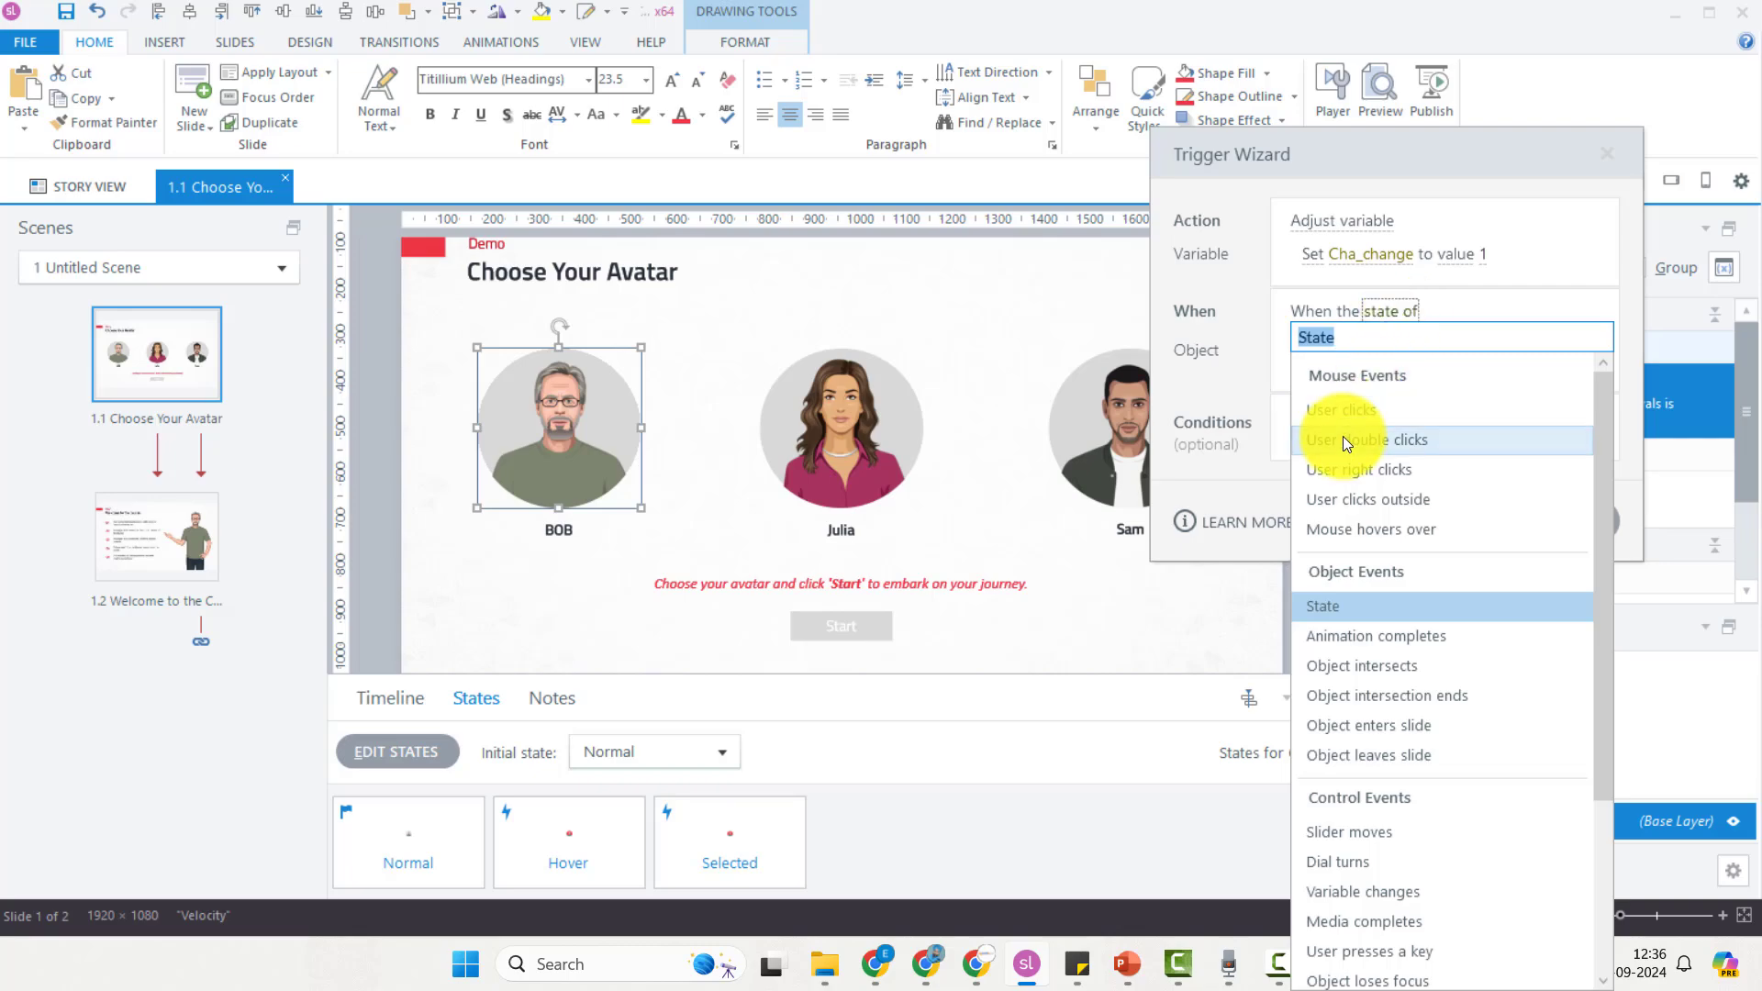
left_click(1340, 409)
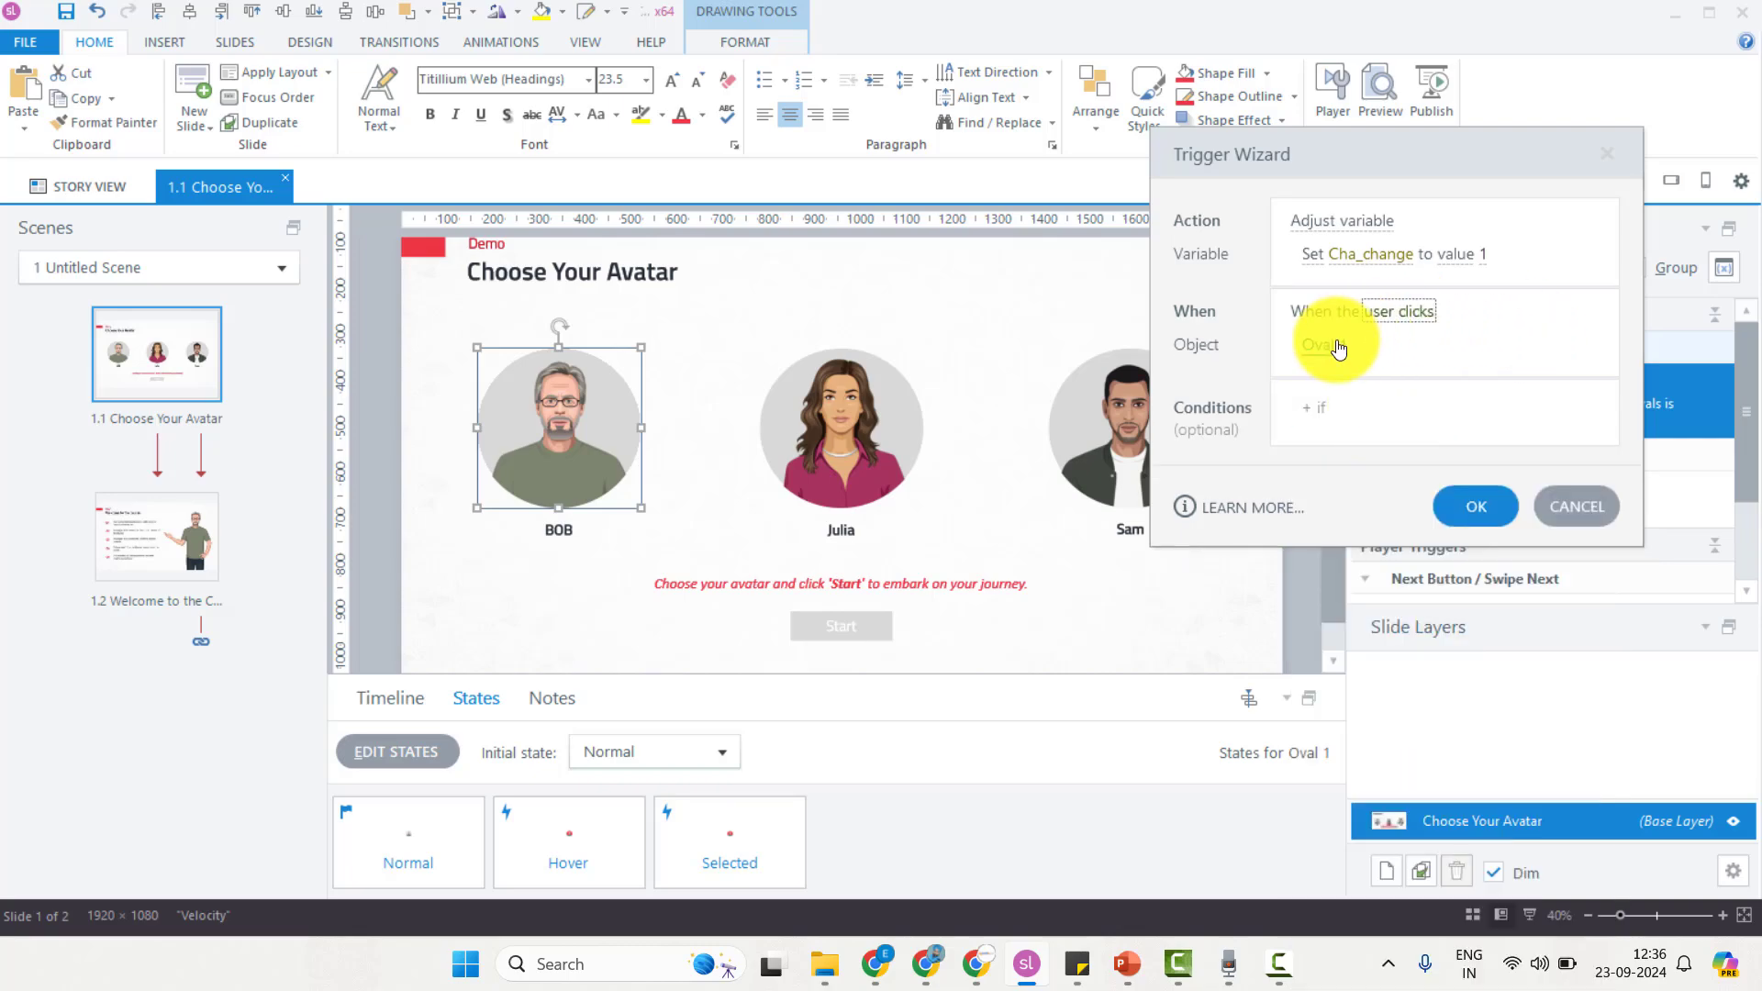
left_click(1476, 501)
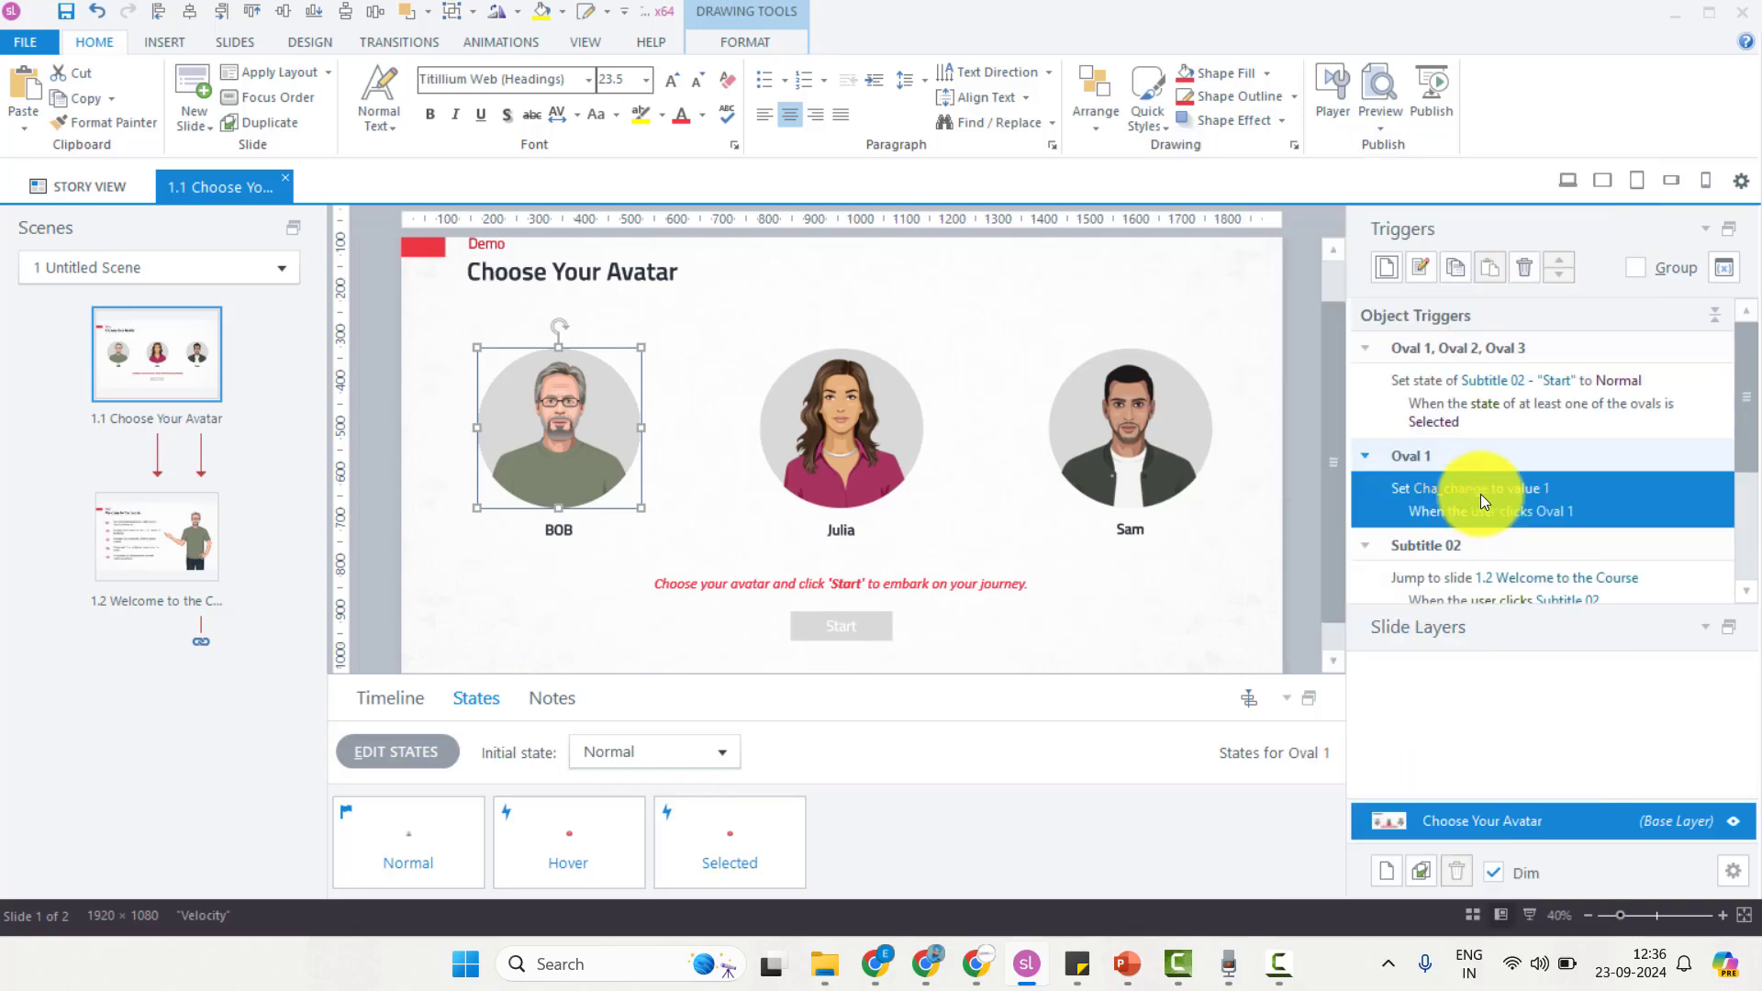
Step: Copy BOB's variable trigger to the Julia avatar and set its Cha_change value to 2, keeping Oval 2 as the clicked object
left_click(1455, 267)
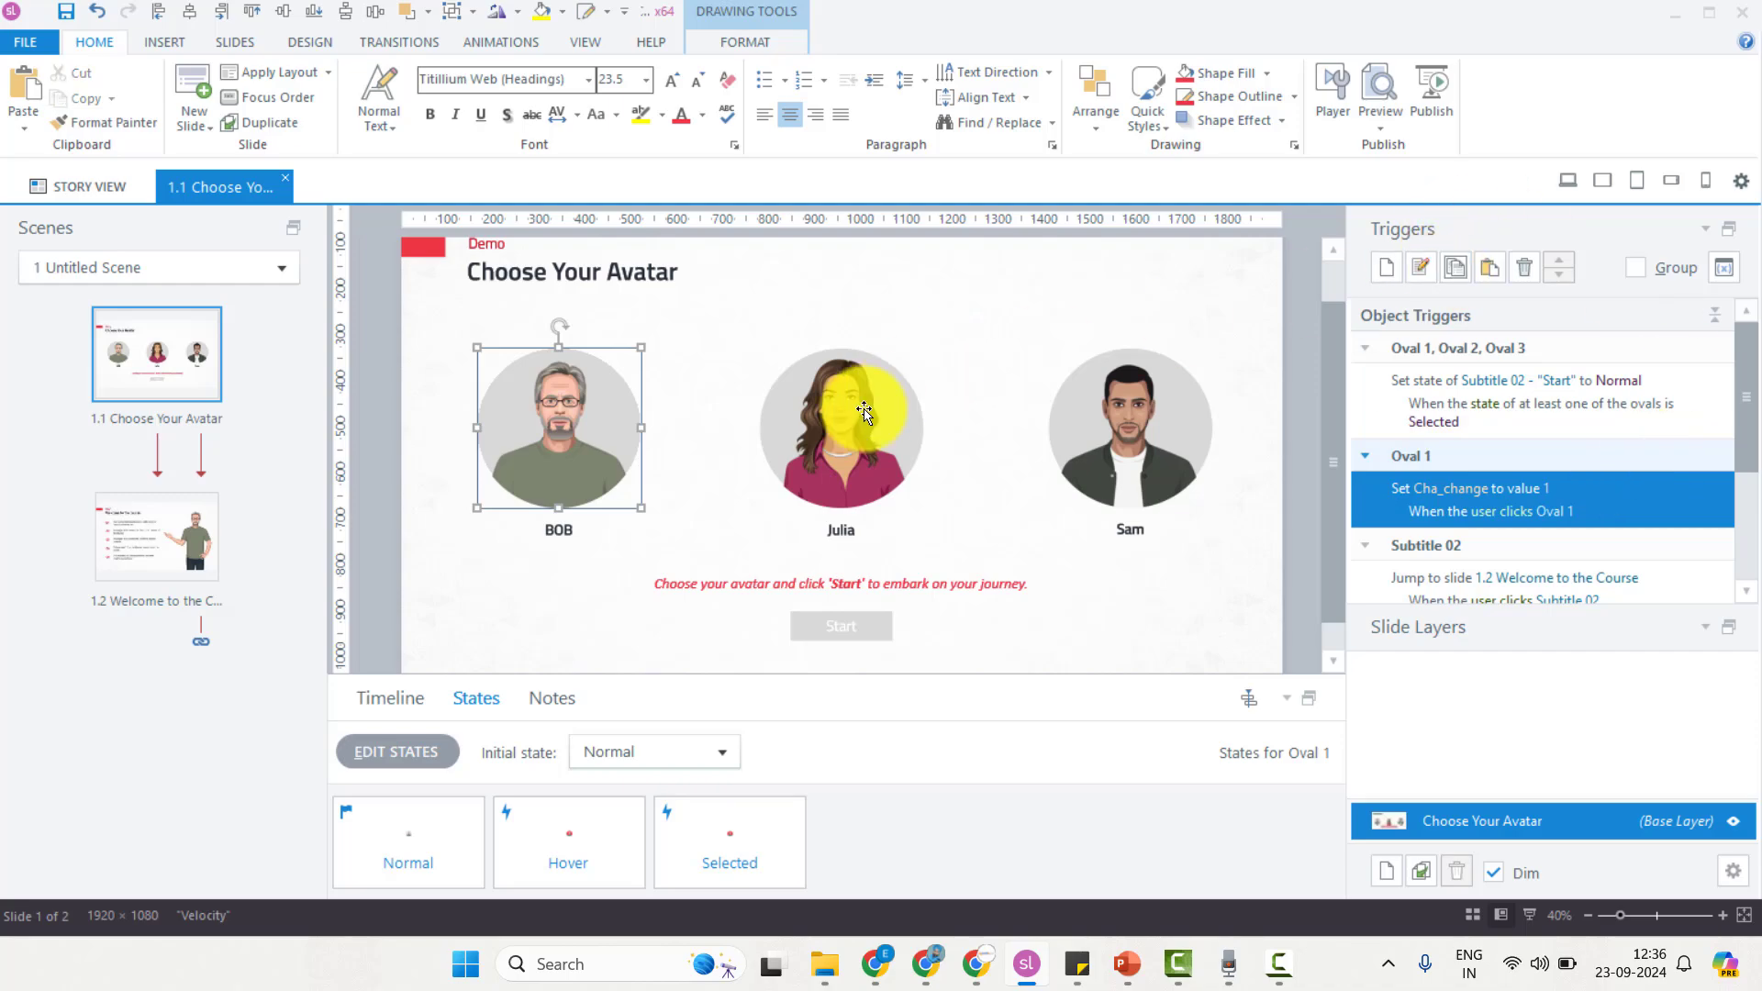
left_click(841, 418)
left_click(1491, 265)
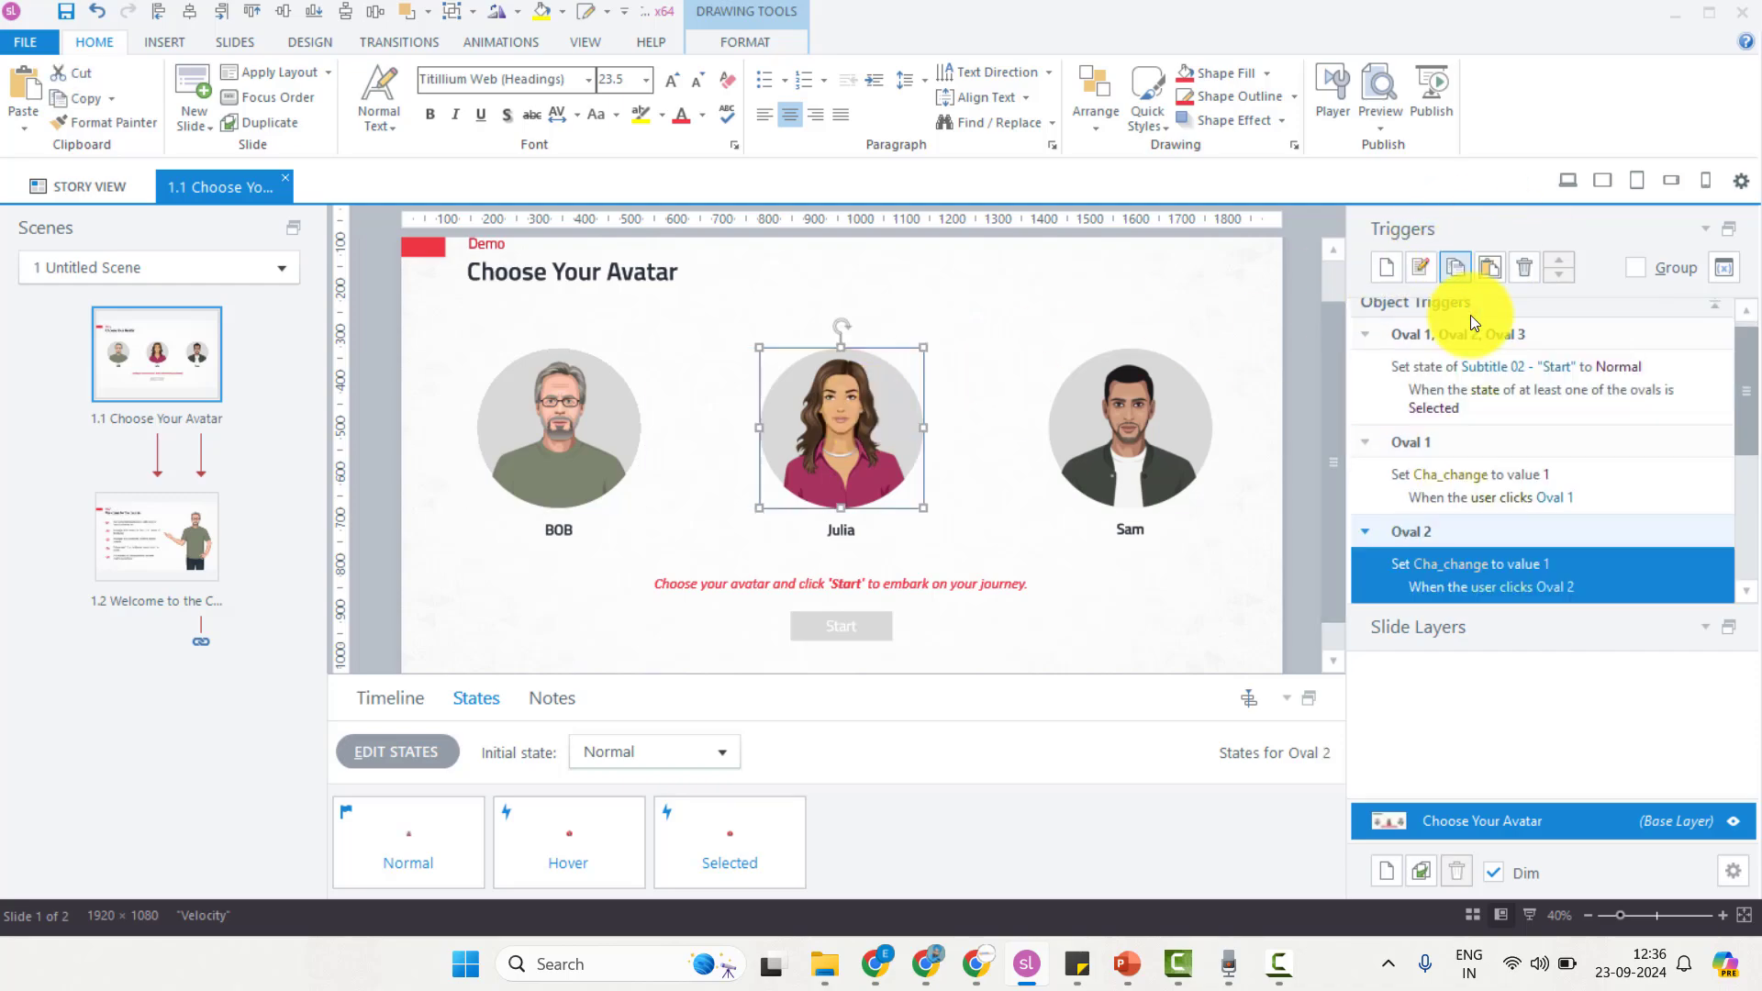
left_click(1549, 566)
type("2")
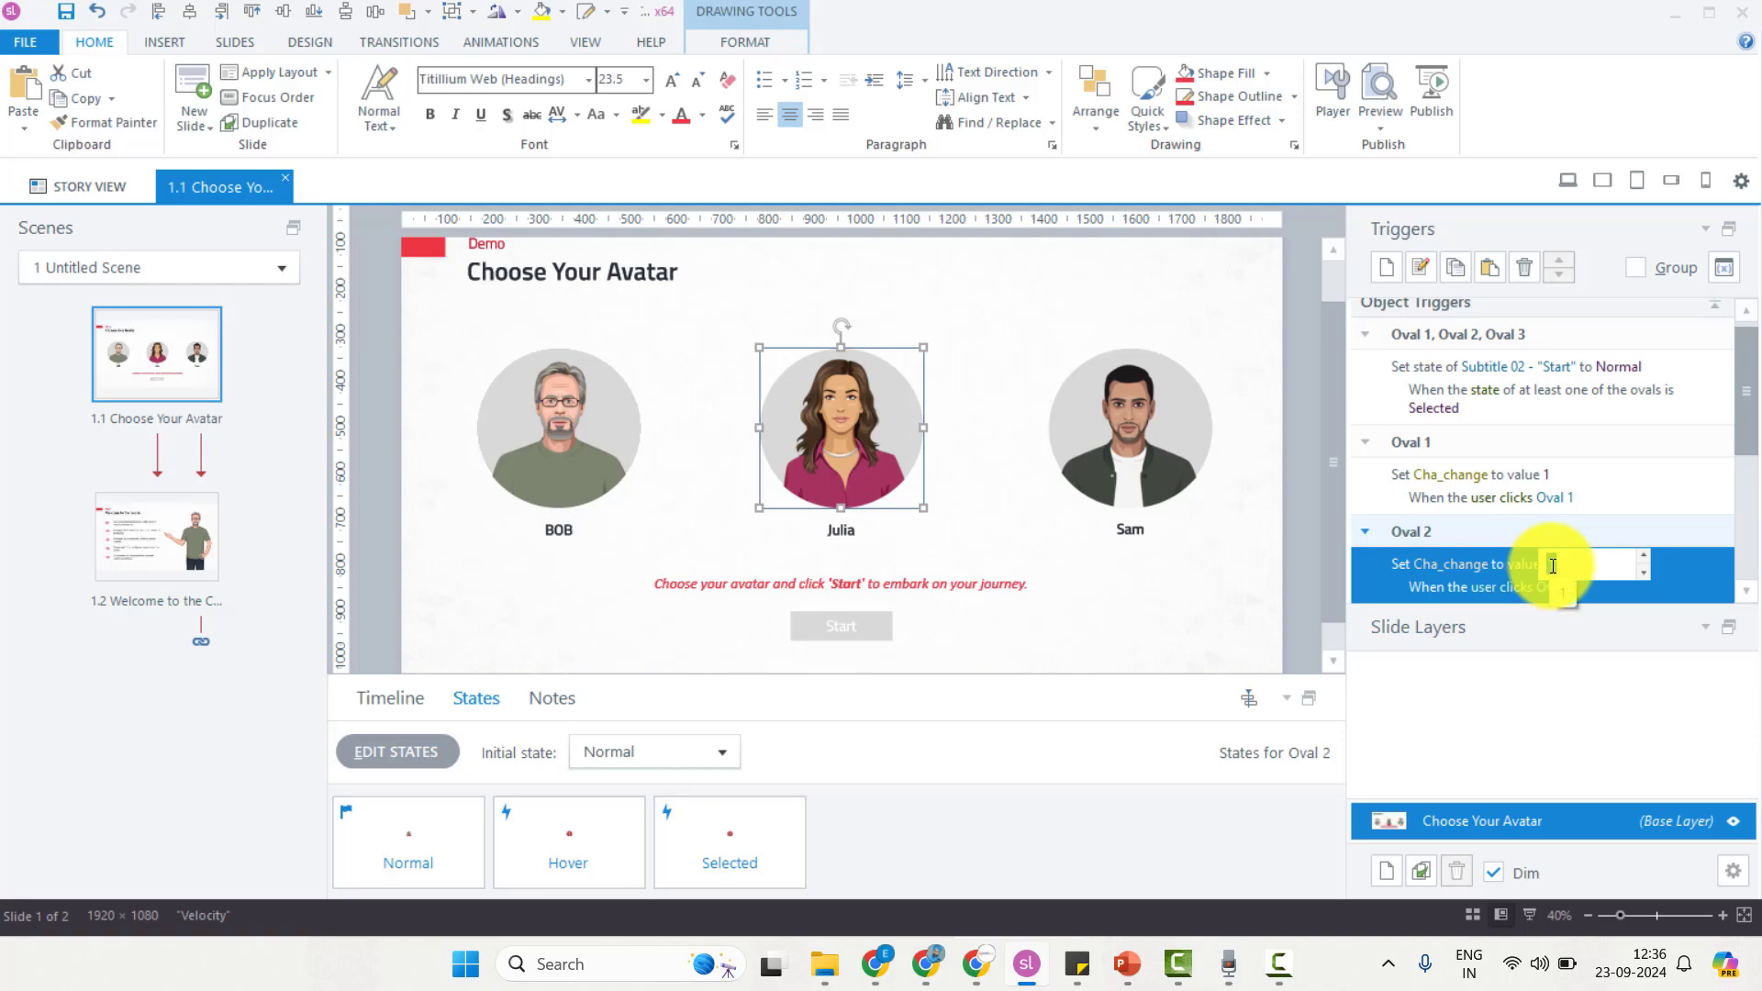
left_click(1566, 590)
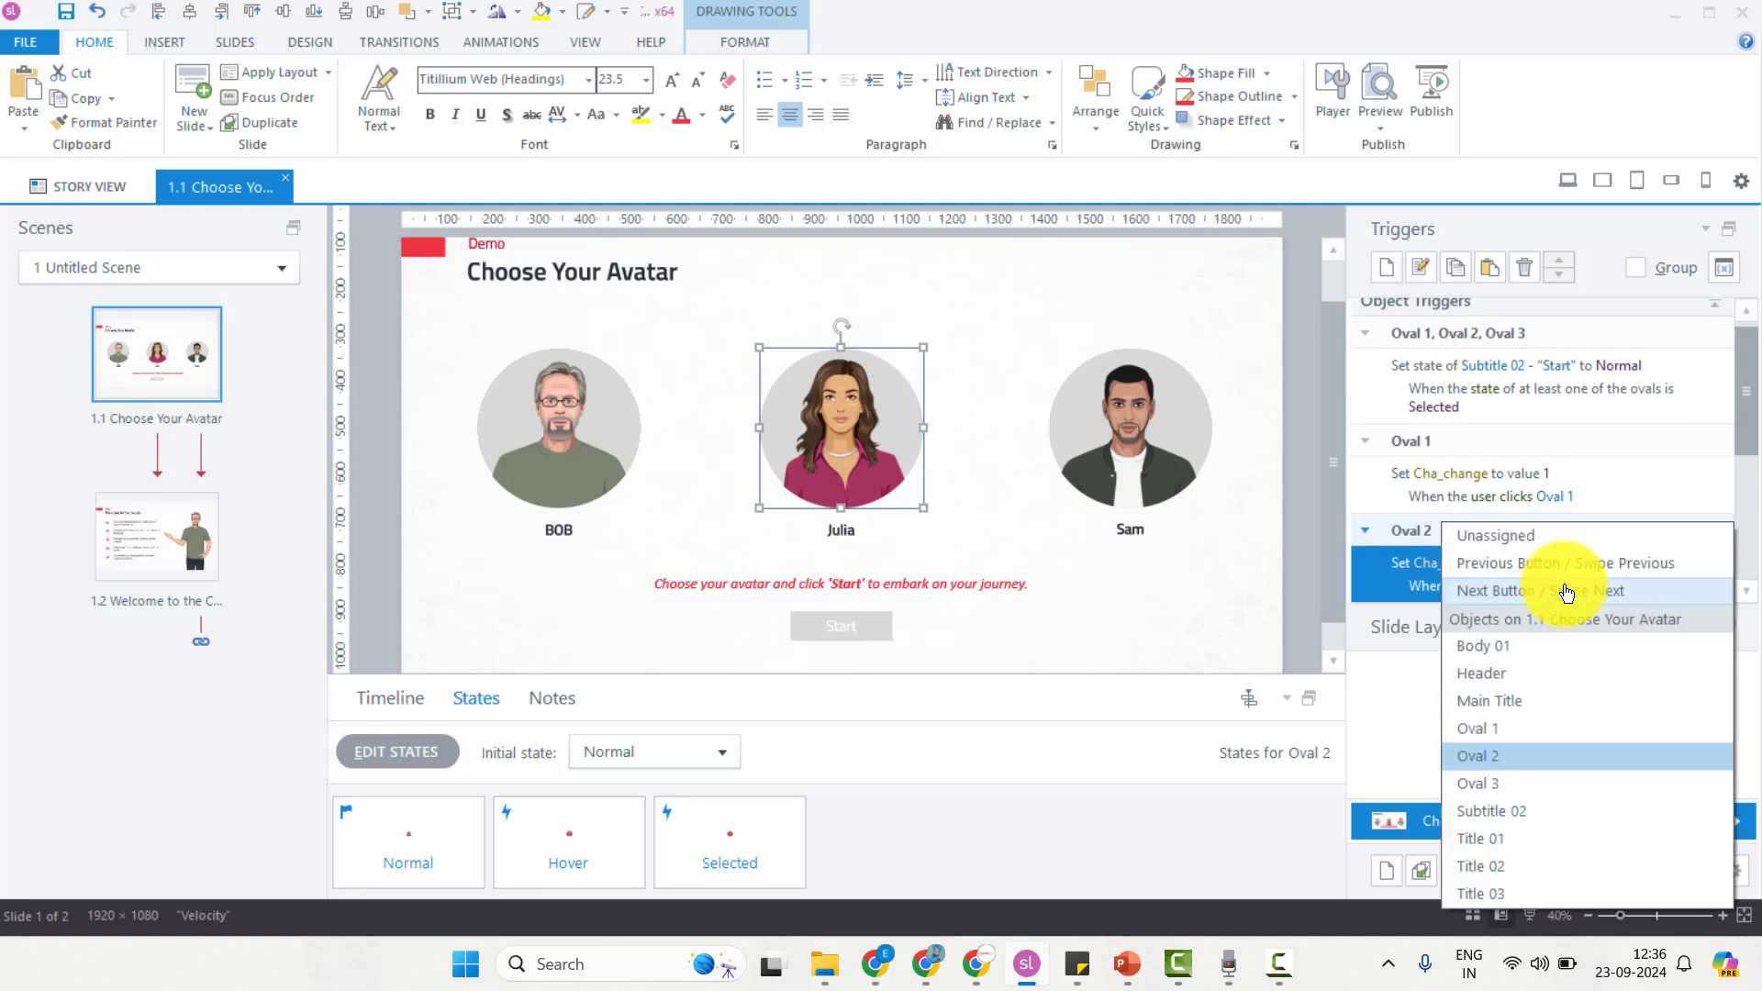
left_click(1508, 763)
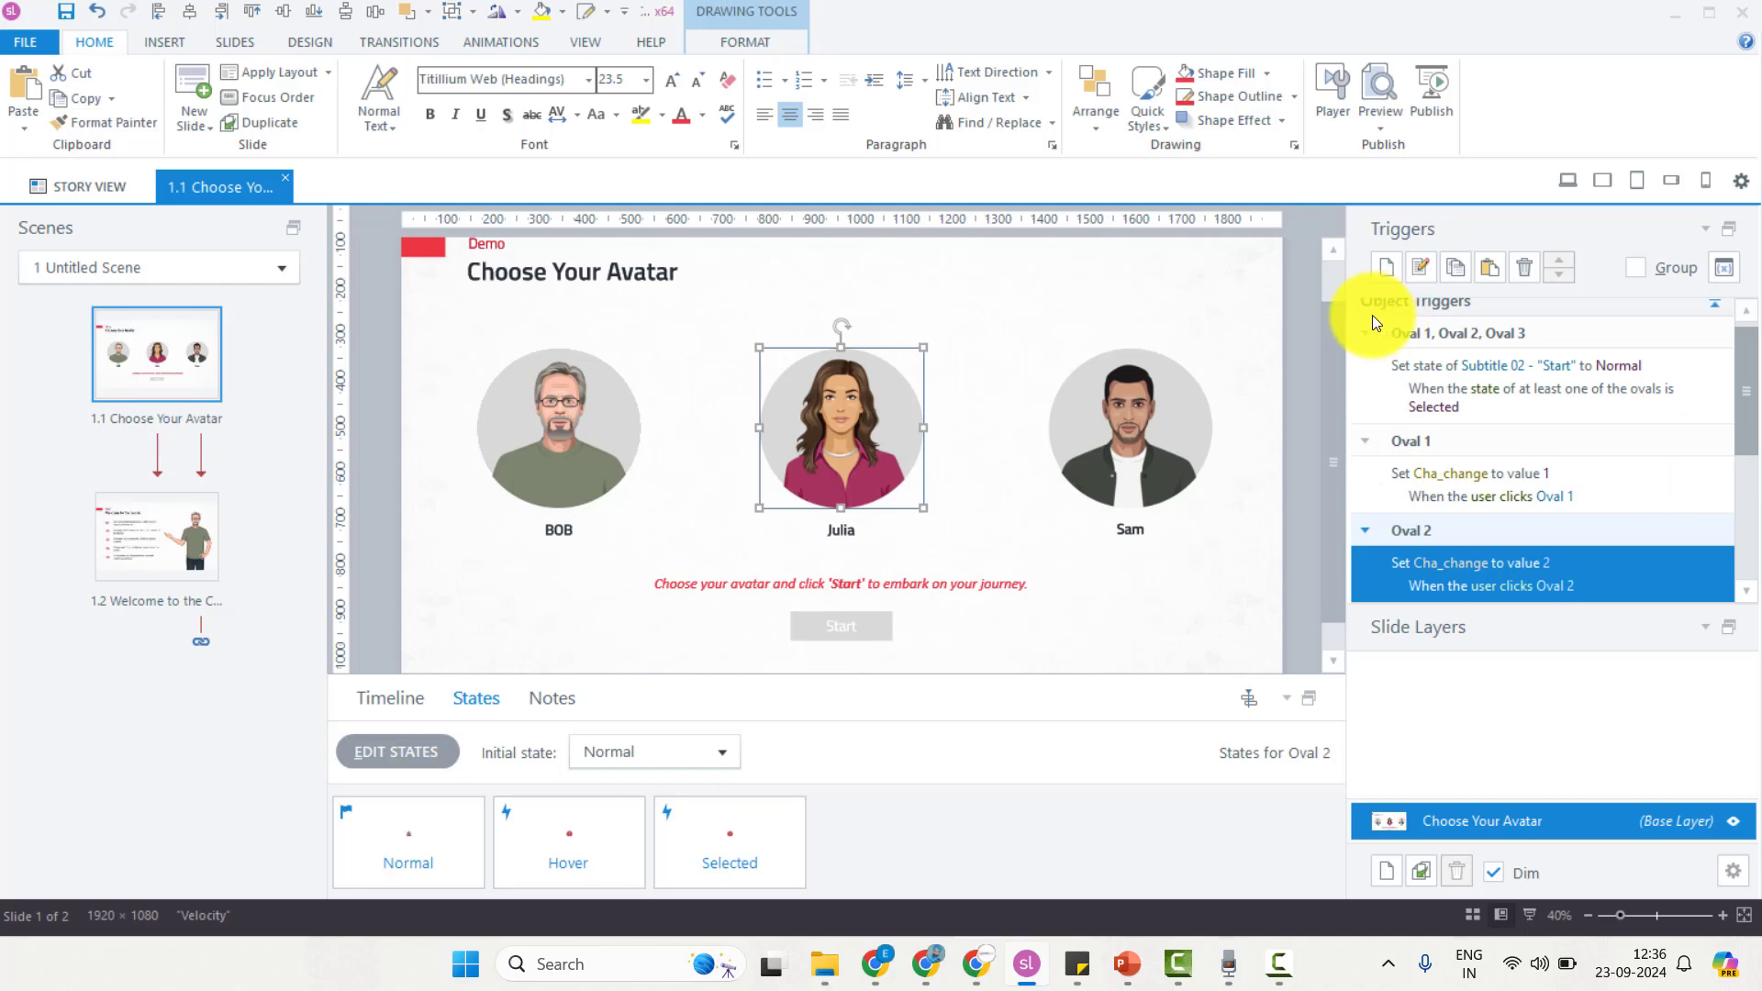
Step: Paste the variable trigger onto the Sam avatar and set its Cha_change value to 3, keeping Oval 3 as the clicked object
left_click(1127, 429)
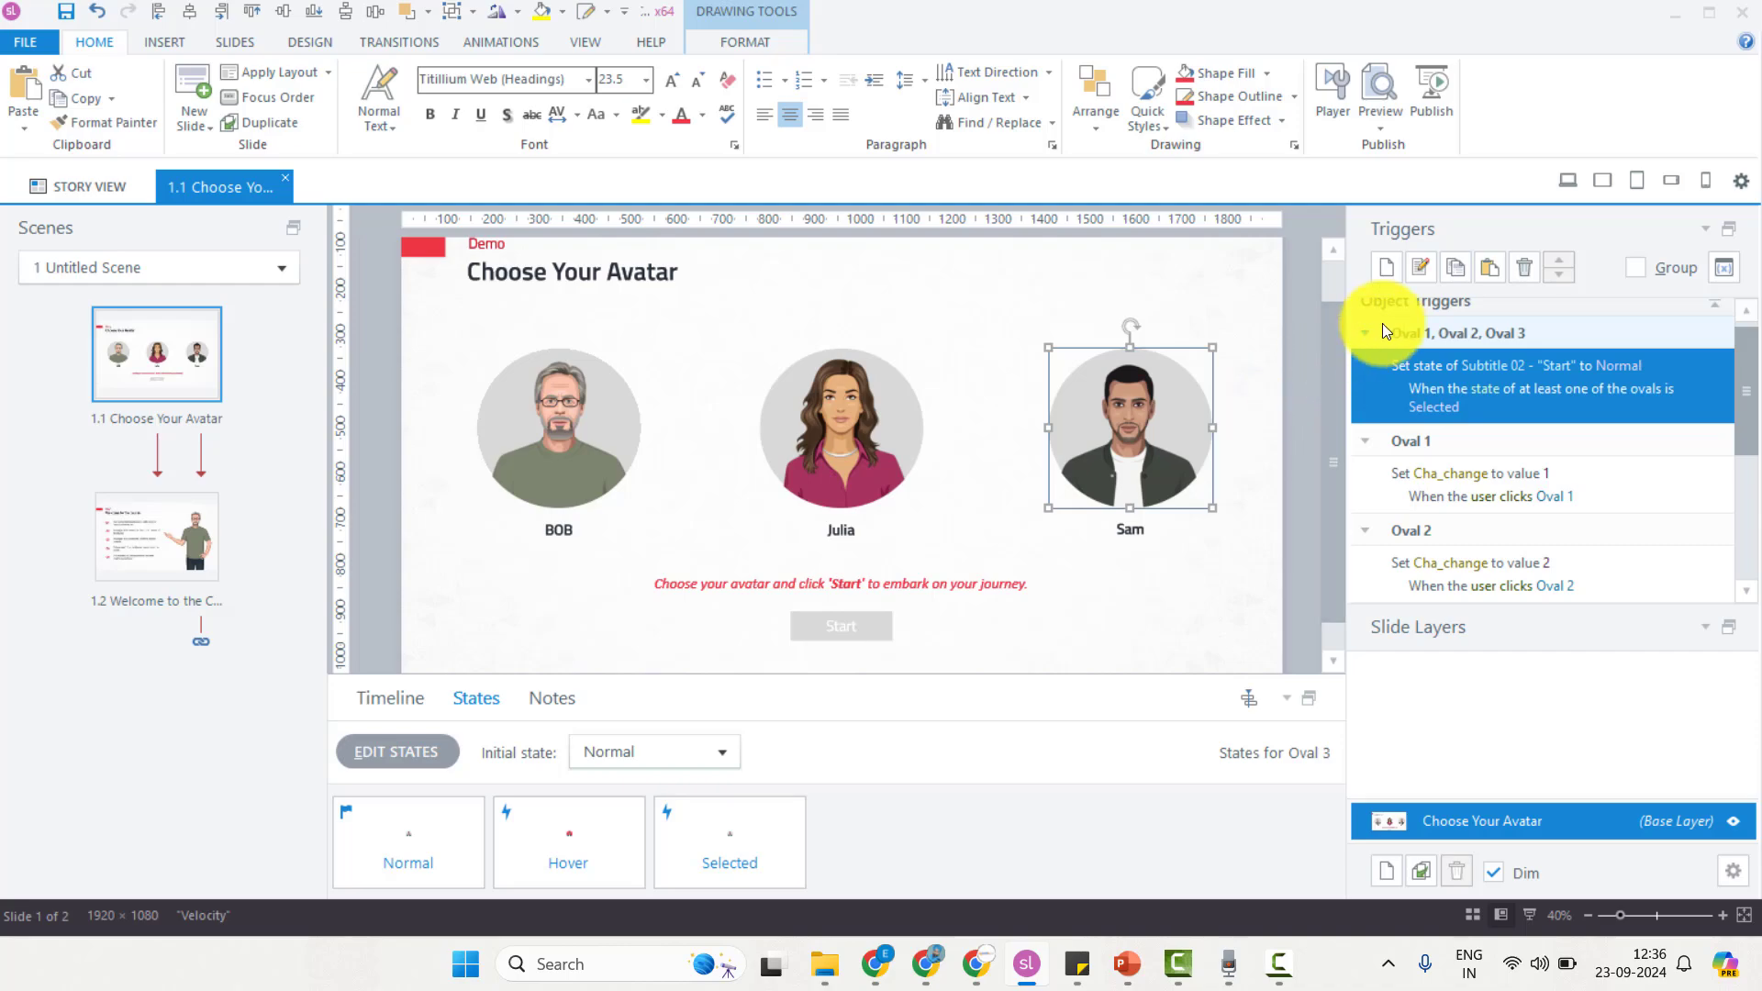
left_click(1487, 269)
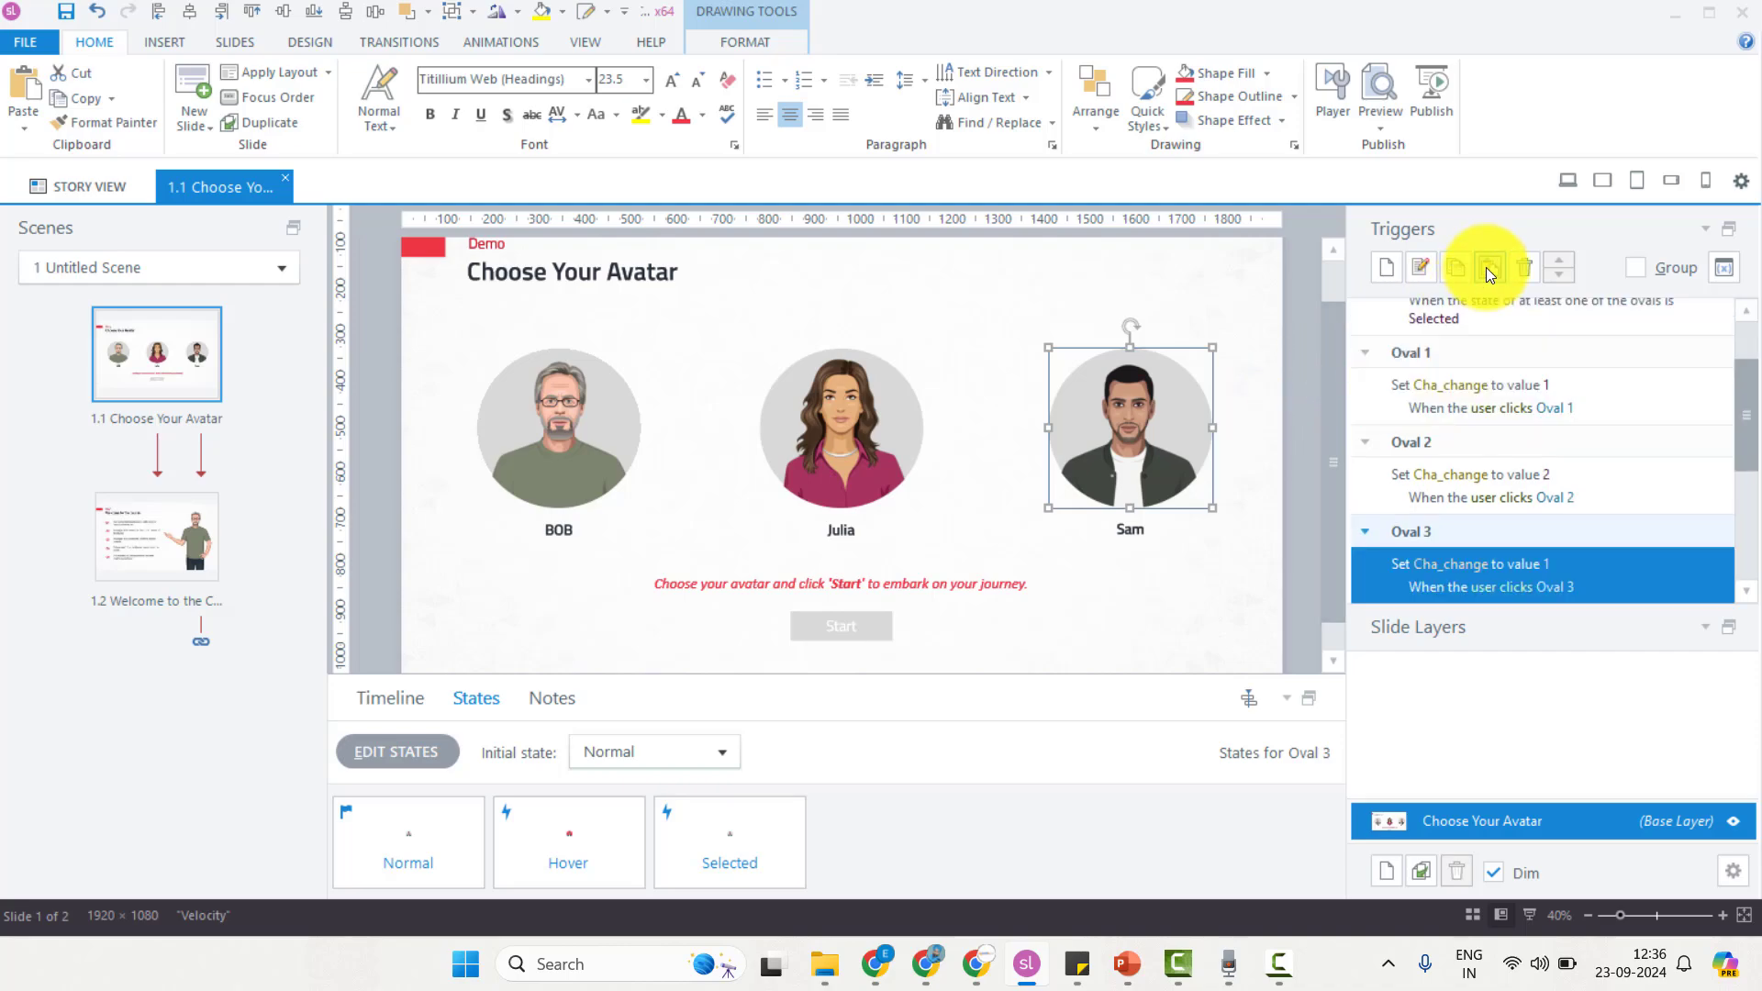
left_click(1549, 574)
type("3")
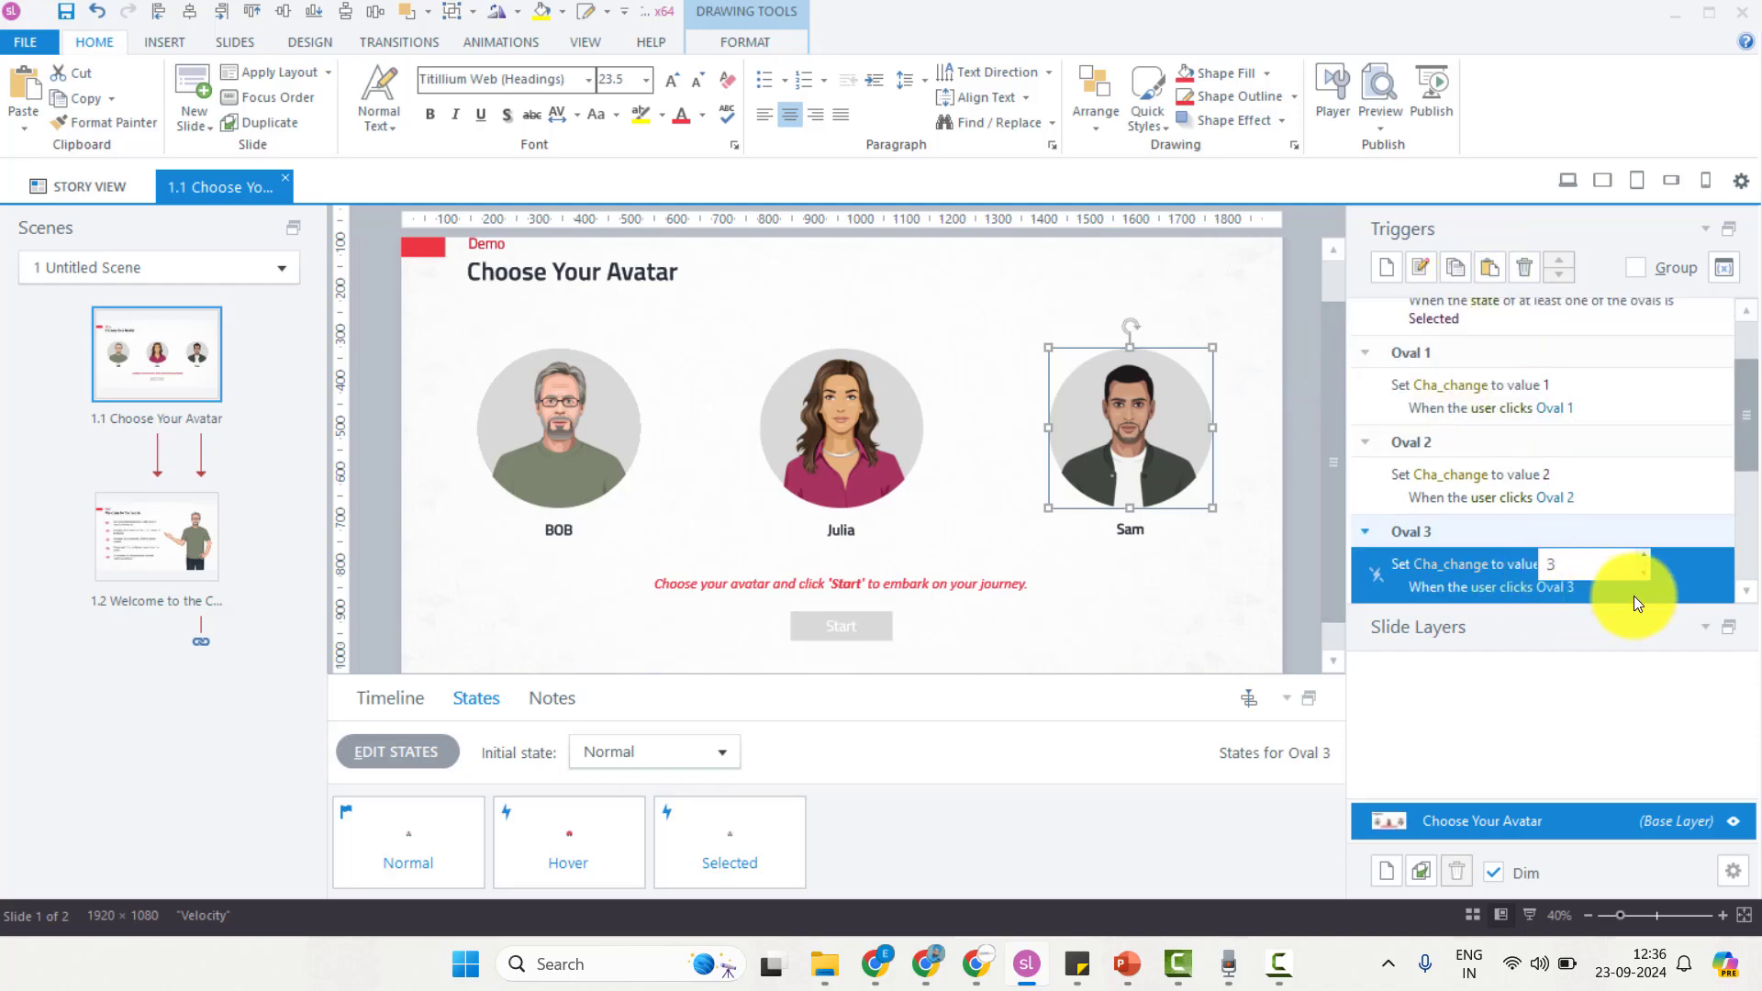
key("Return")
left_click(1550, 588)
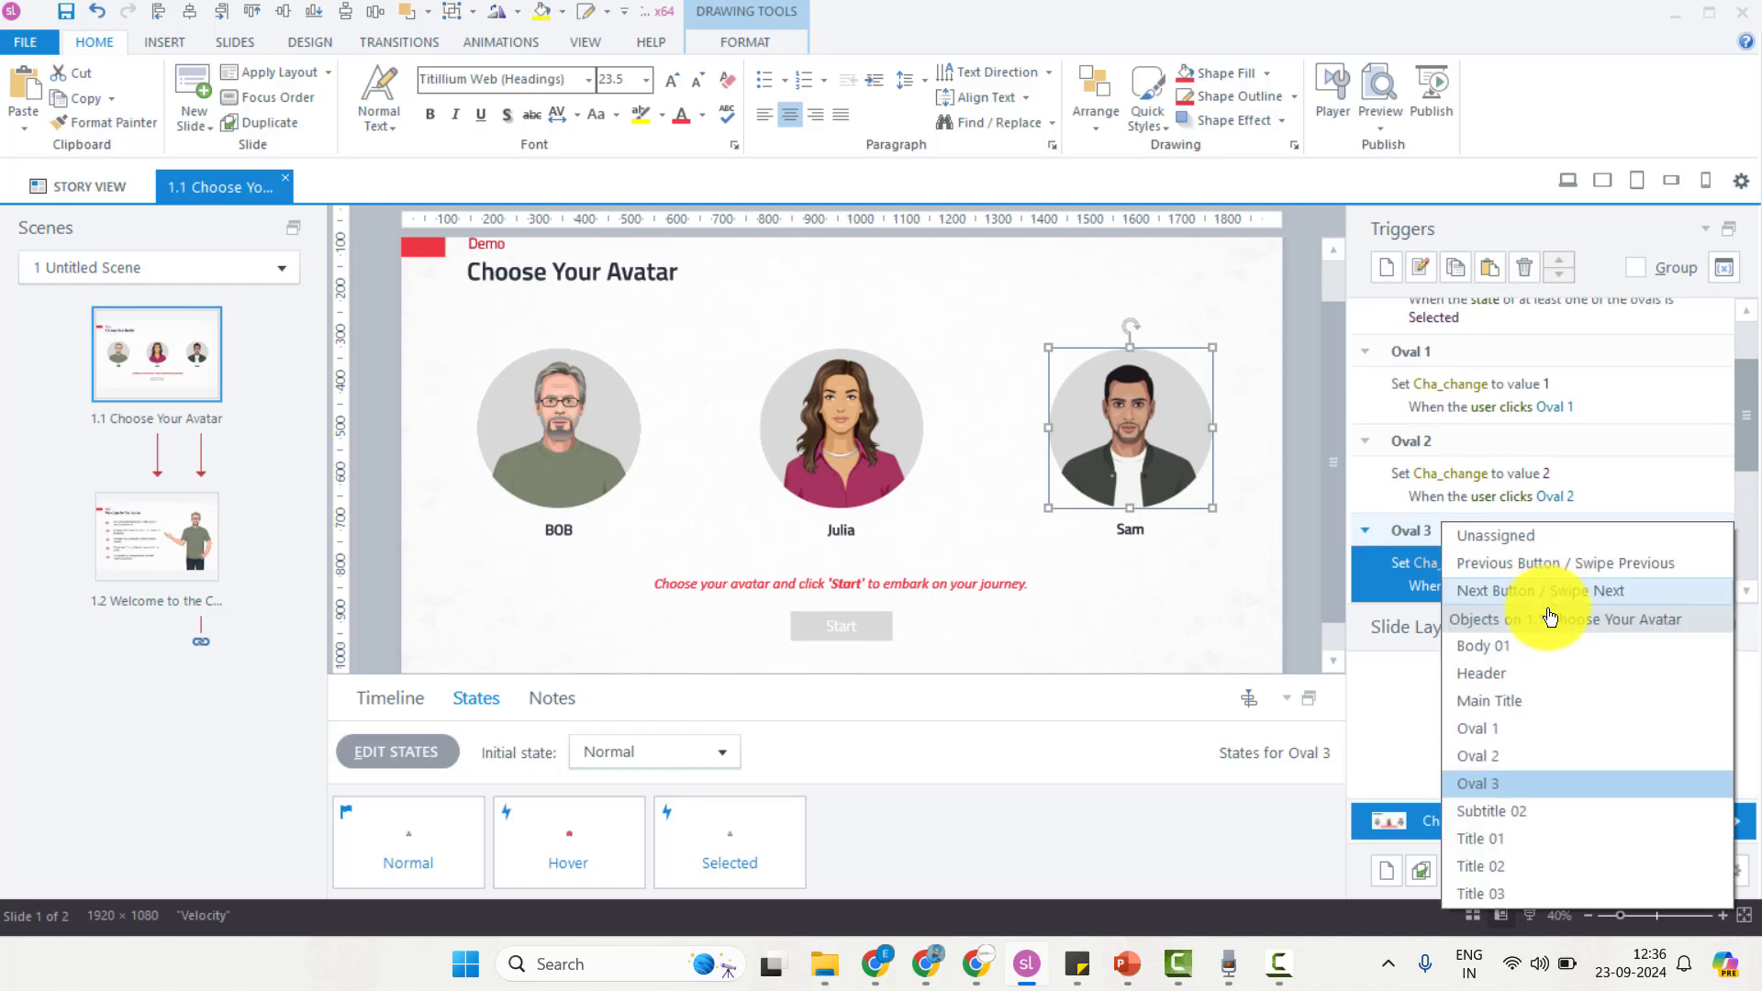
left_click(1526, 784)
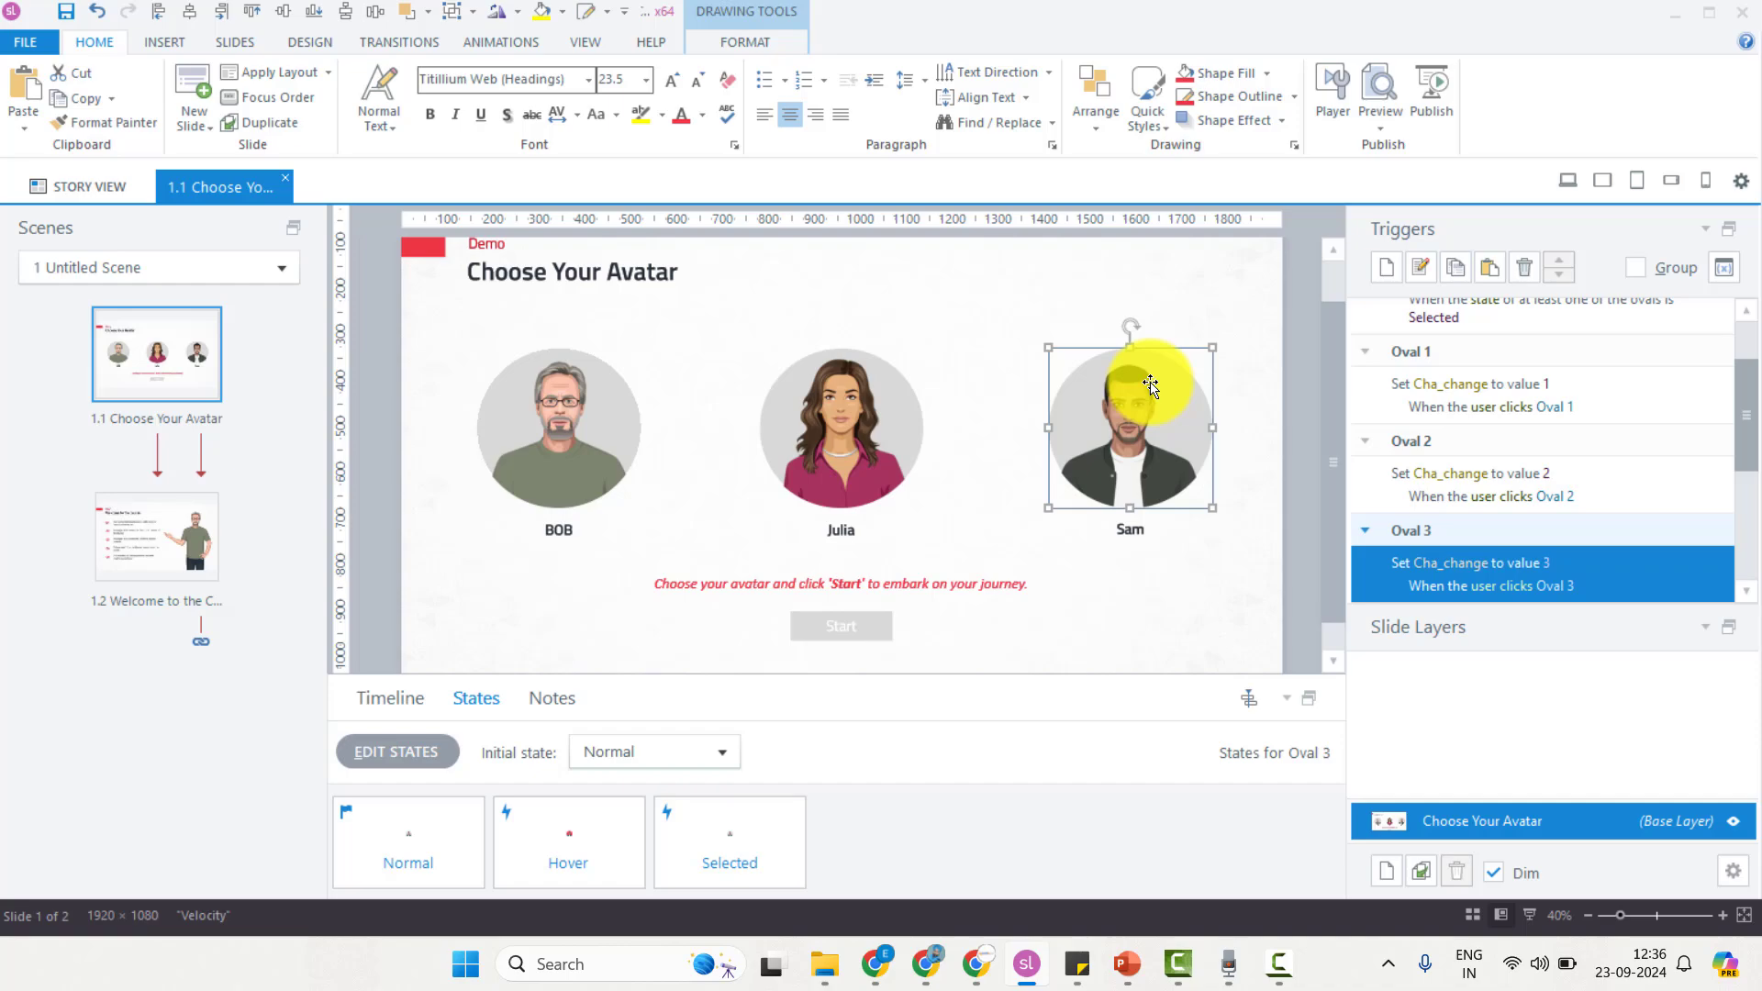
left_click(1306, 360)
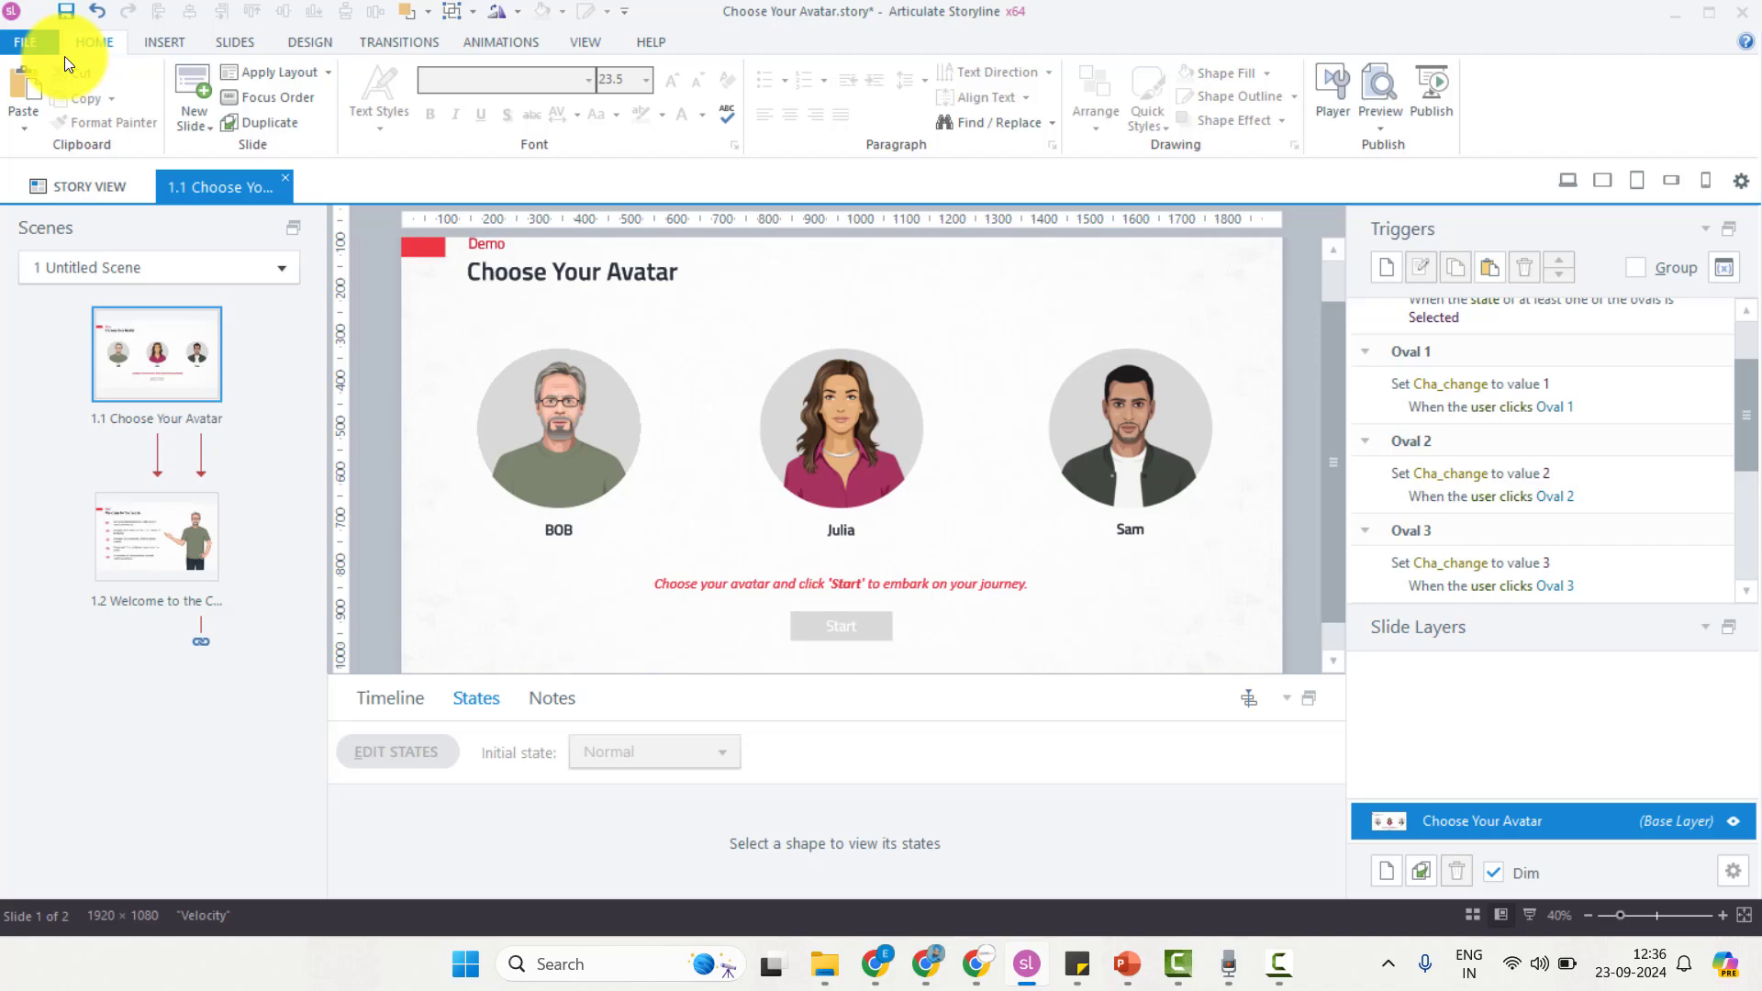
Step: Insert a text box above the Sam avatar on the Choose Your Avatar slide containing a reference to the Cha_change variable
left_click(162, 43)
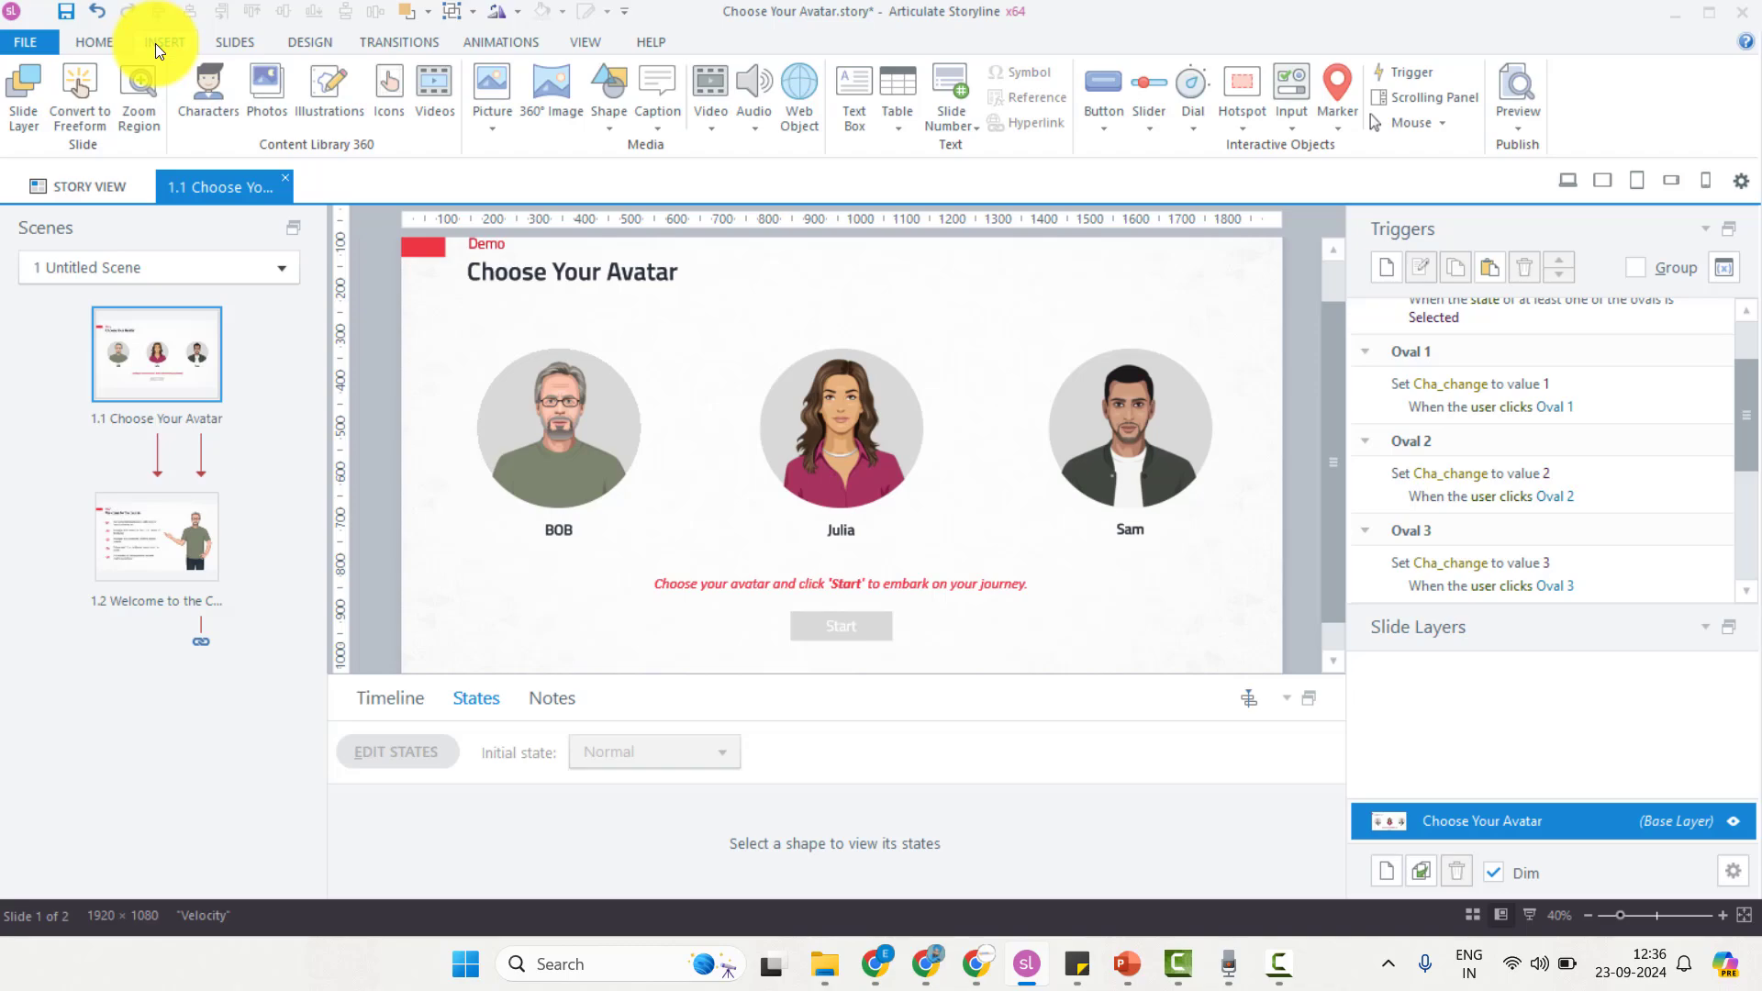
left_click(844, 95)
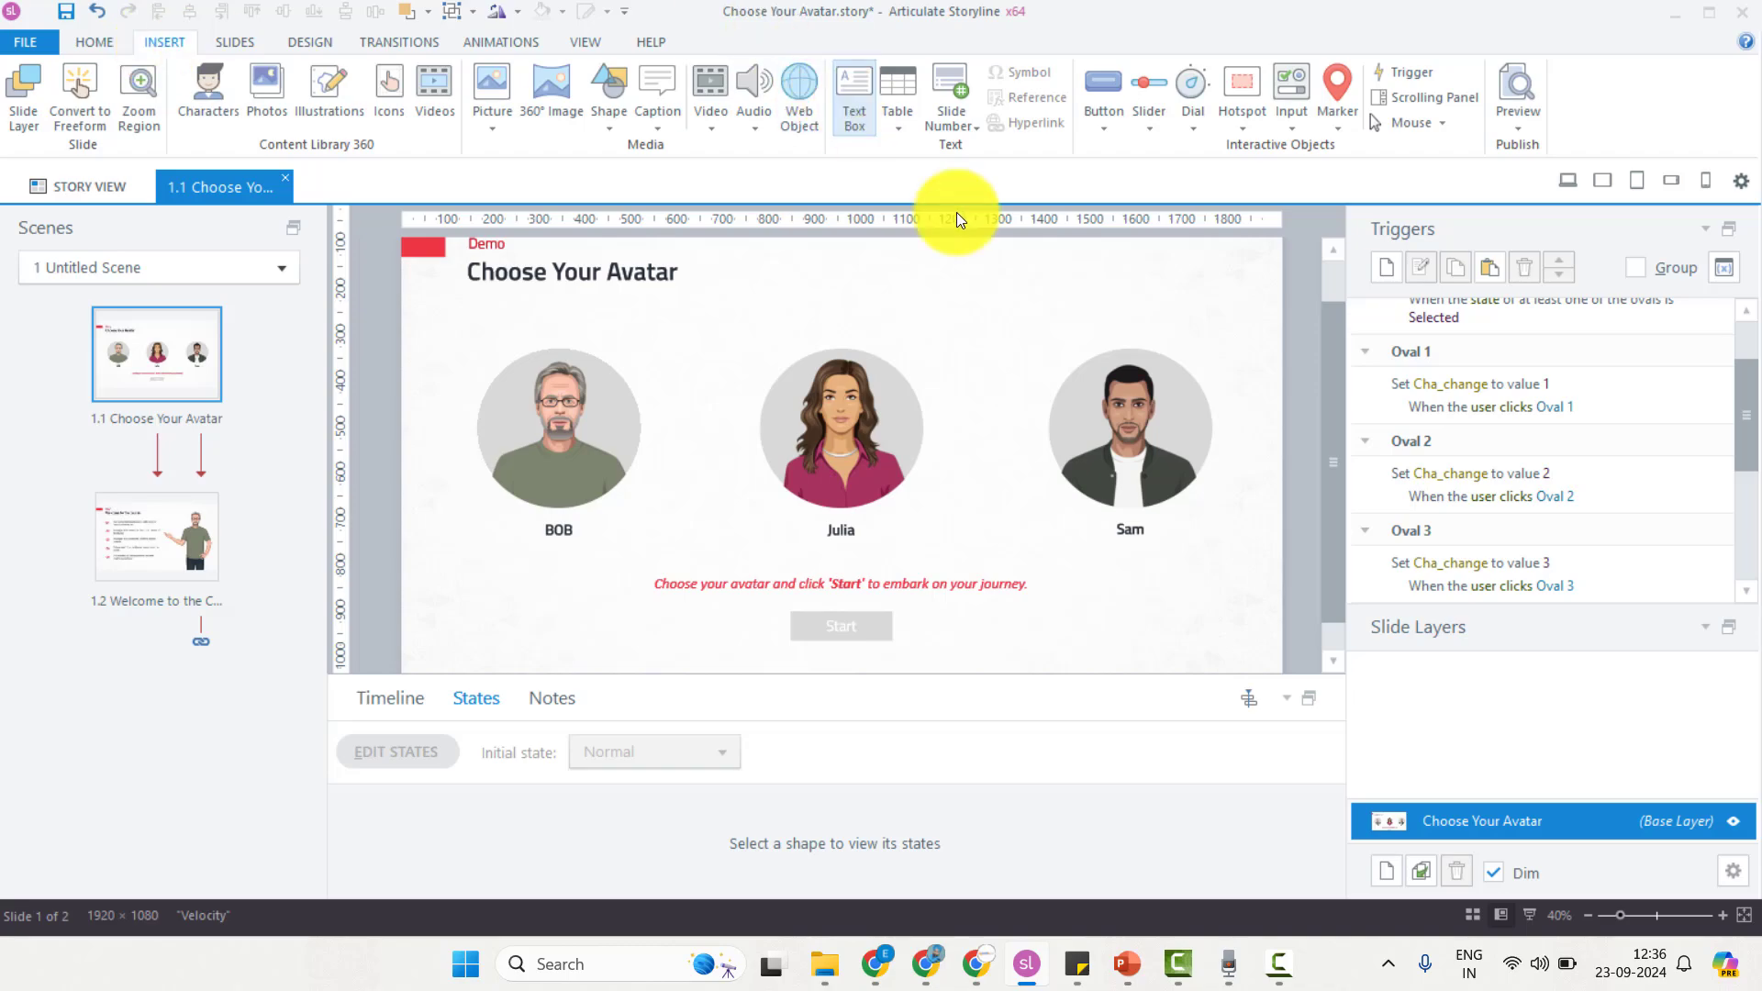
left_click(1091, 267)
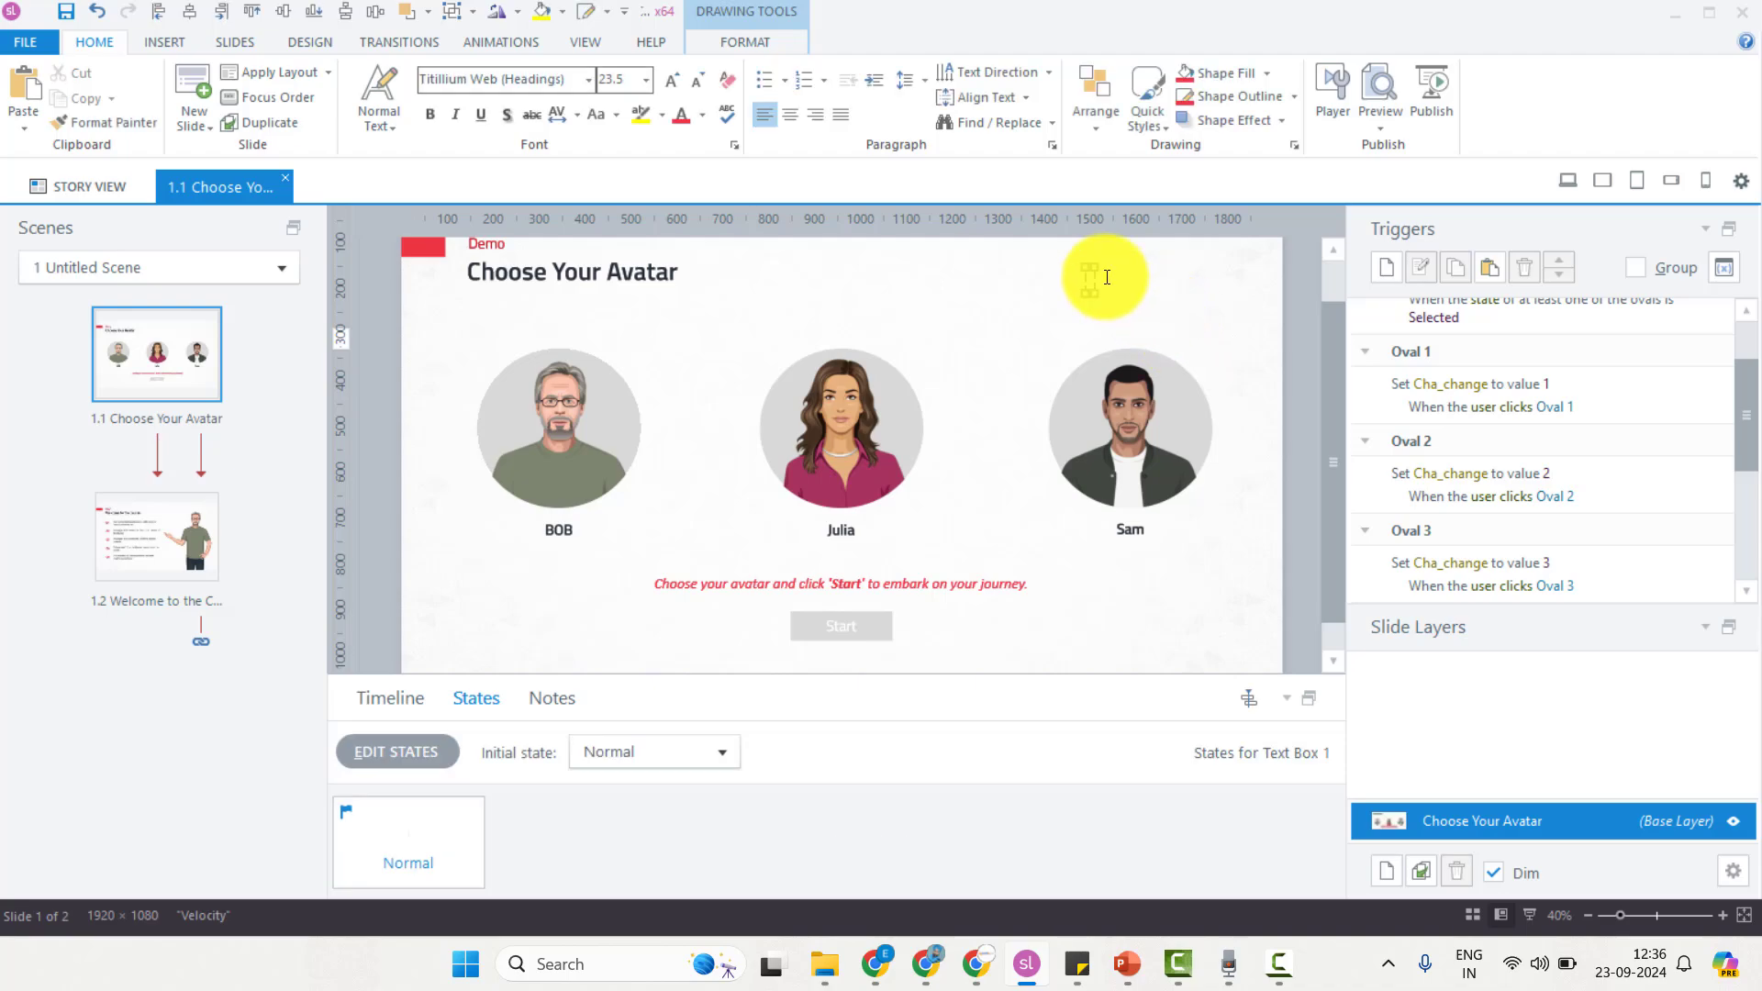
left_click(156, 42)
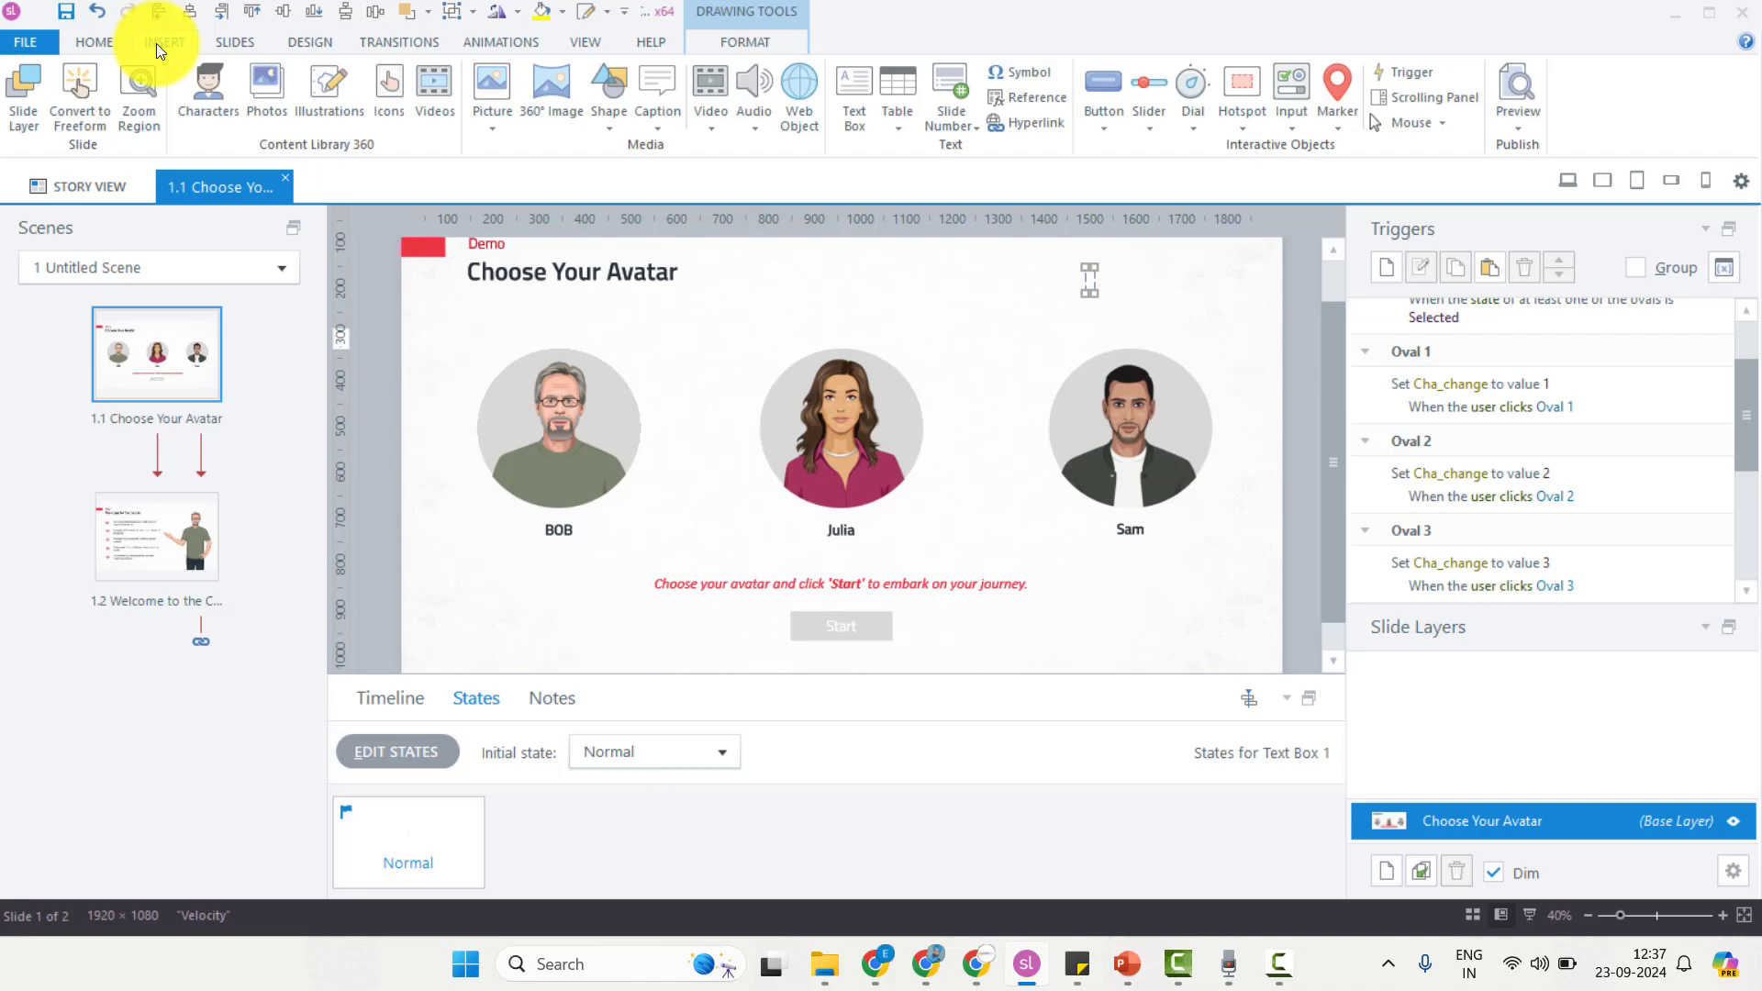
left_click(1052, 95)
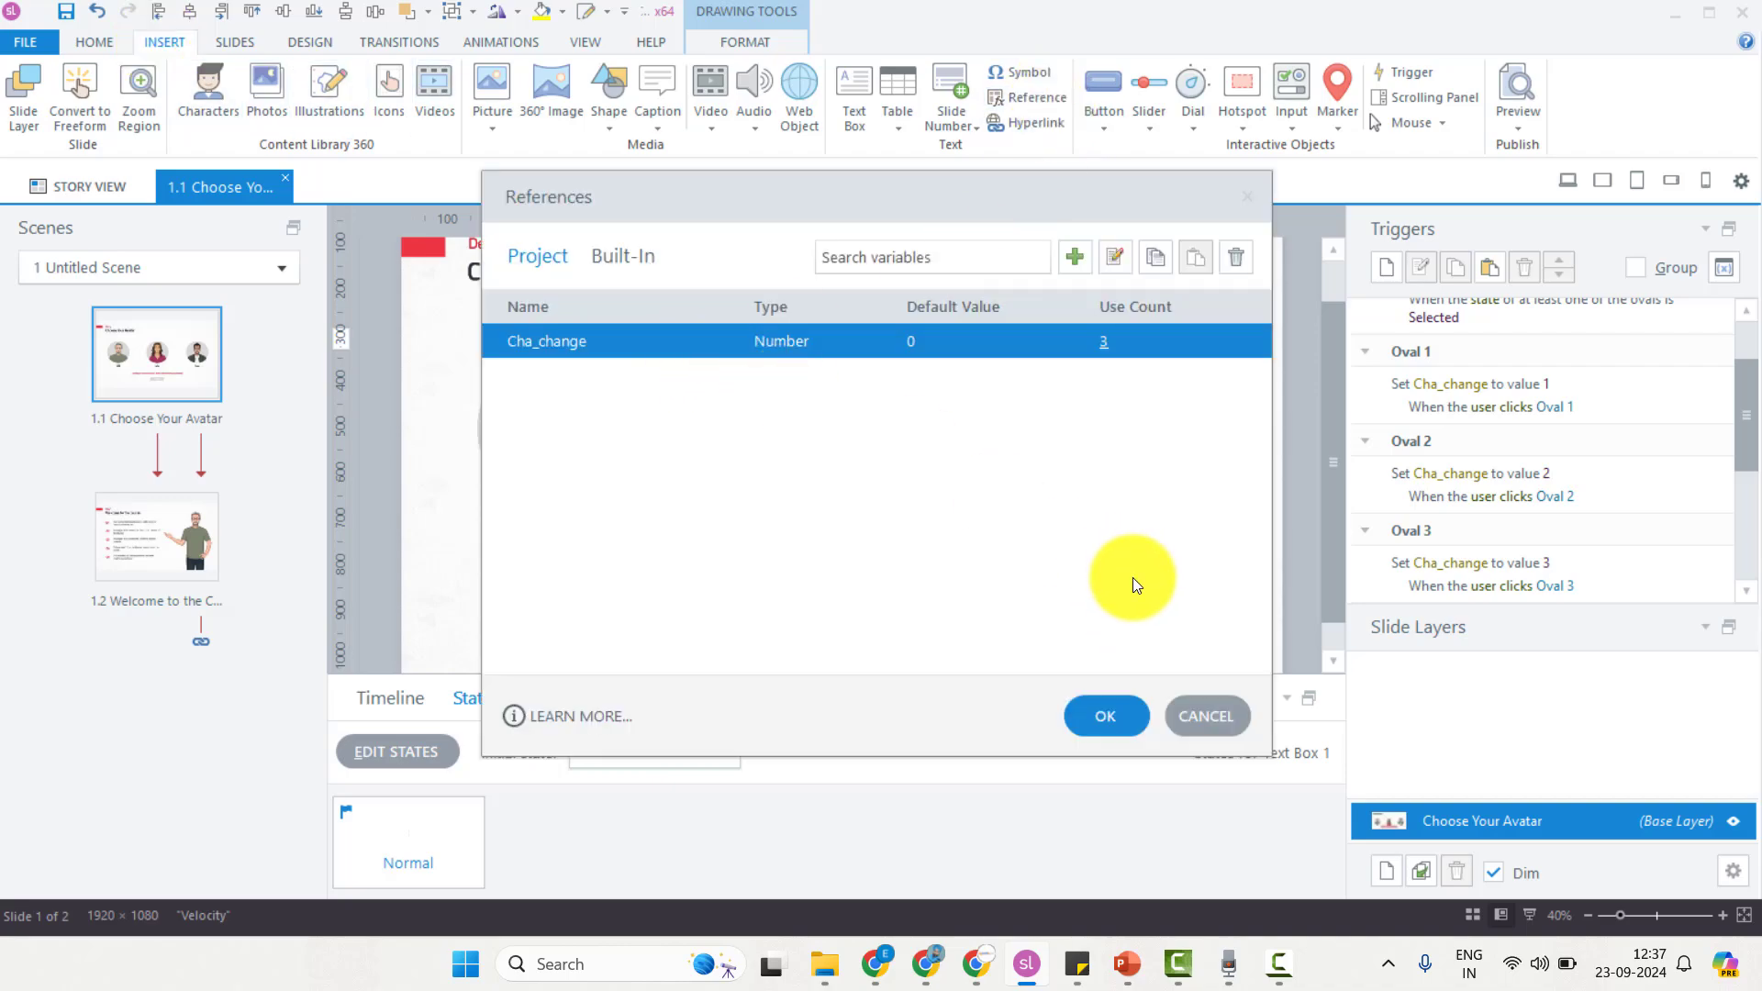
left_click(1111, 716)
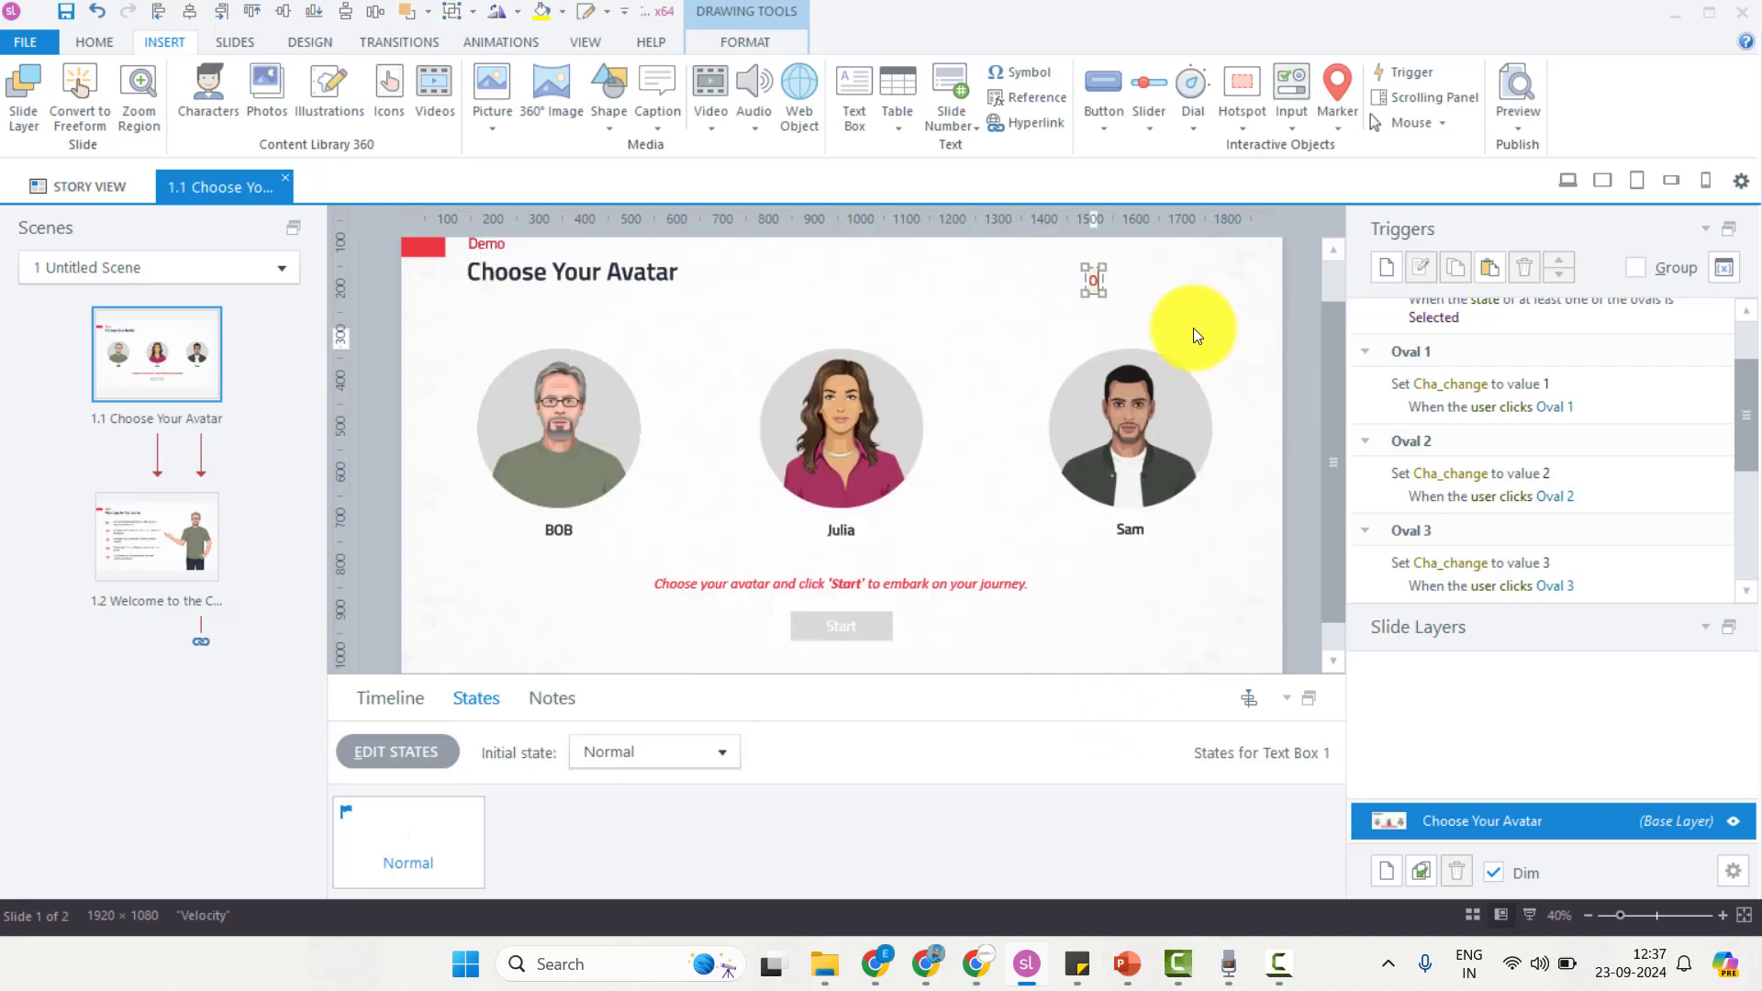
left_click(1116, 299)
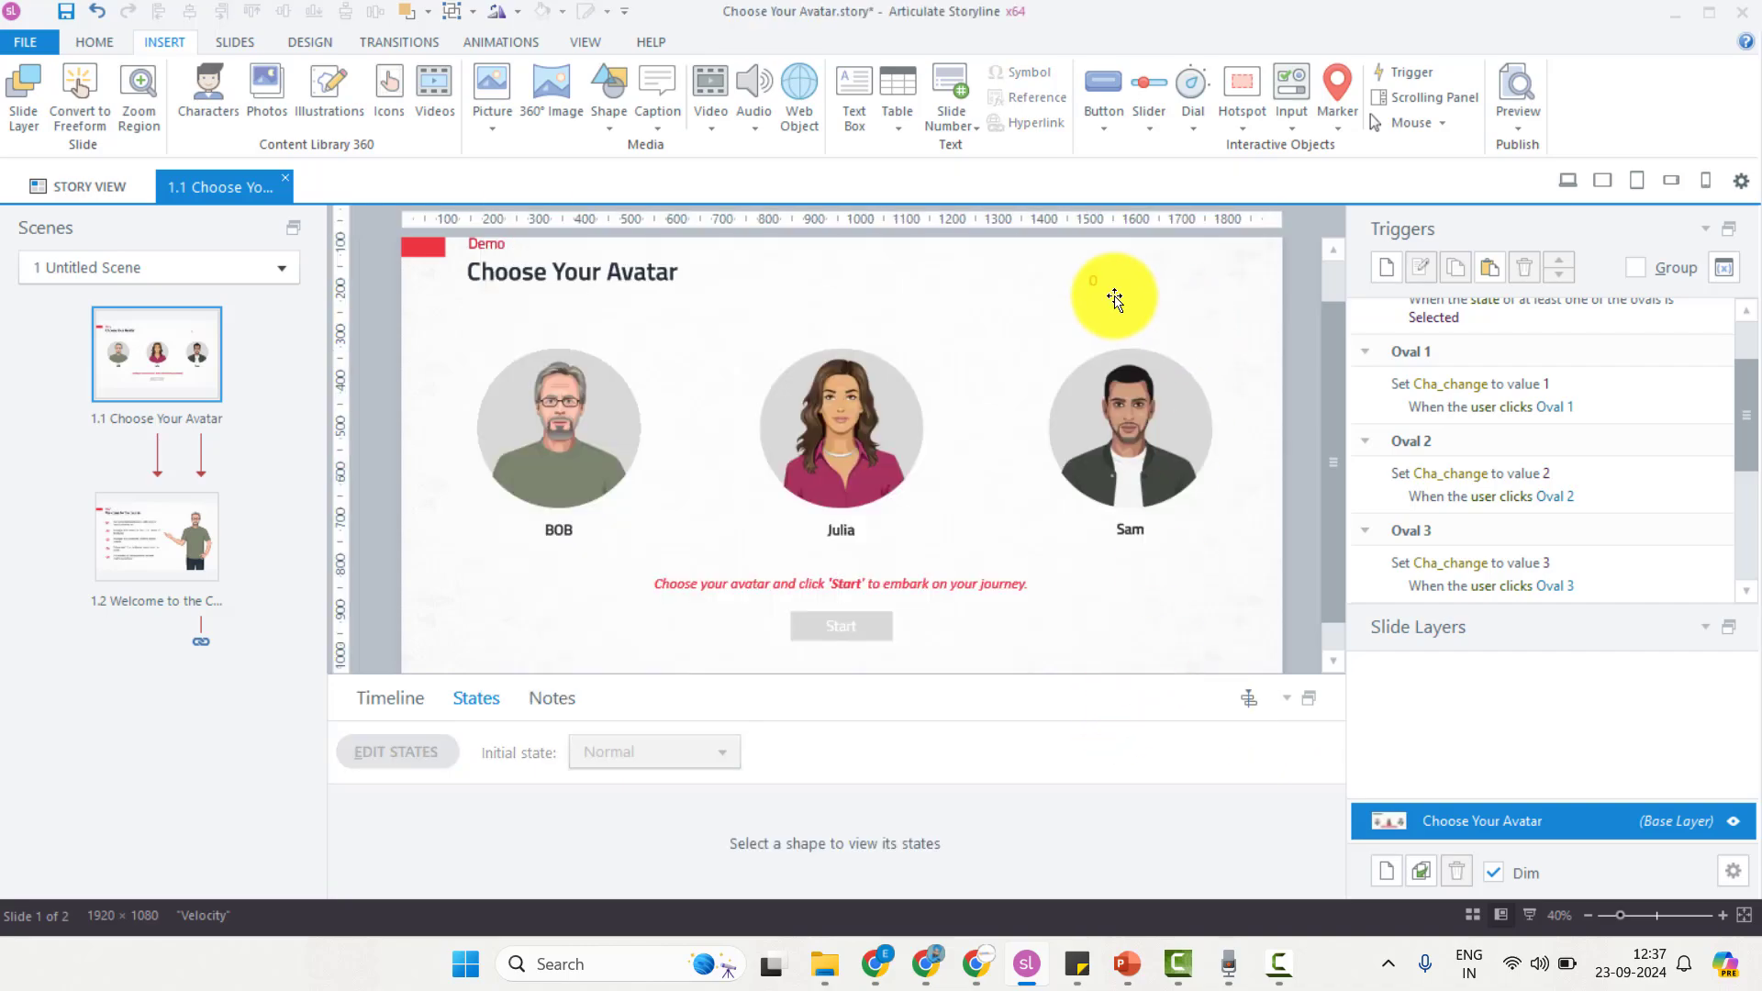
Step: Preview the slide and select the BOB, Julia and Sam avatars in turn to check the Cha_change reference, then close the preview
left_click(1528, 916)
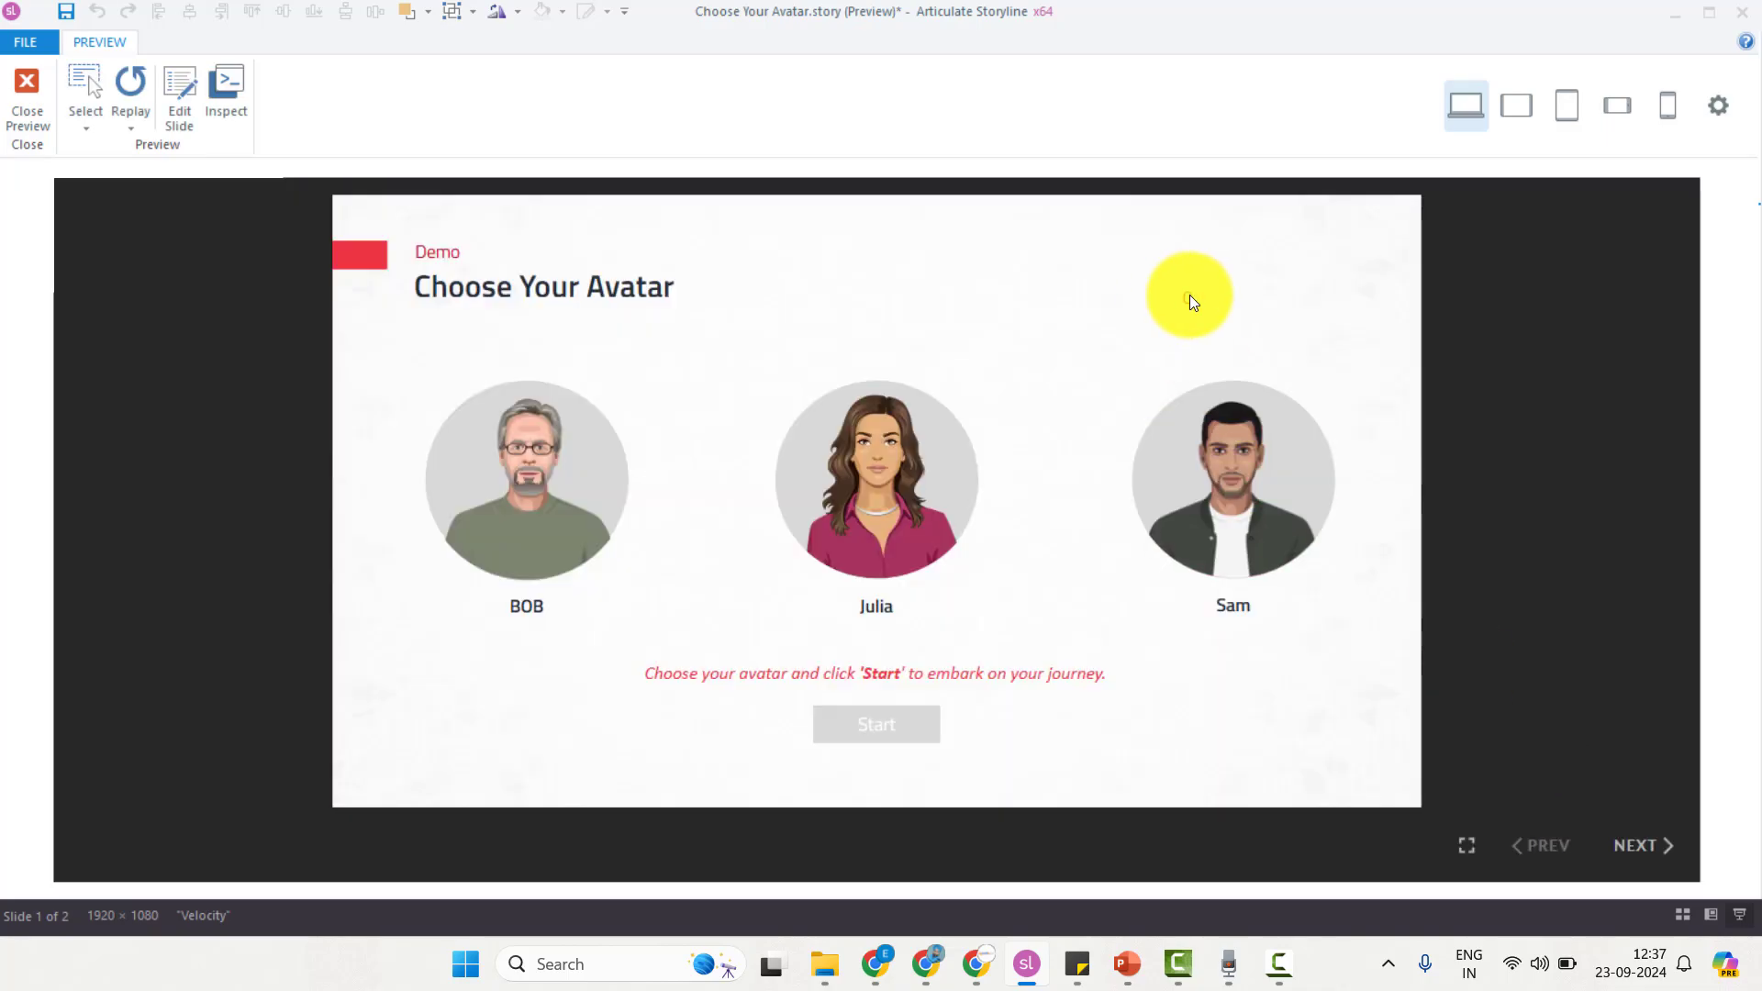
left_click(1243, 462)
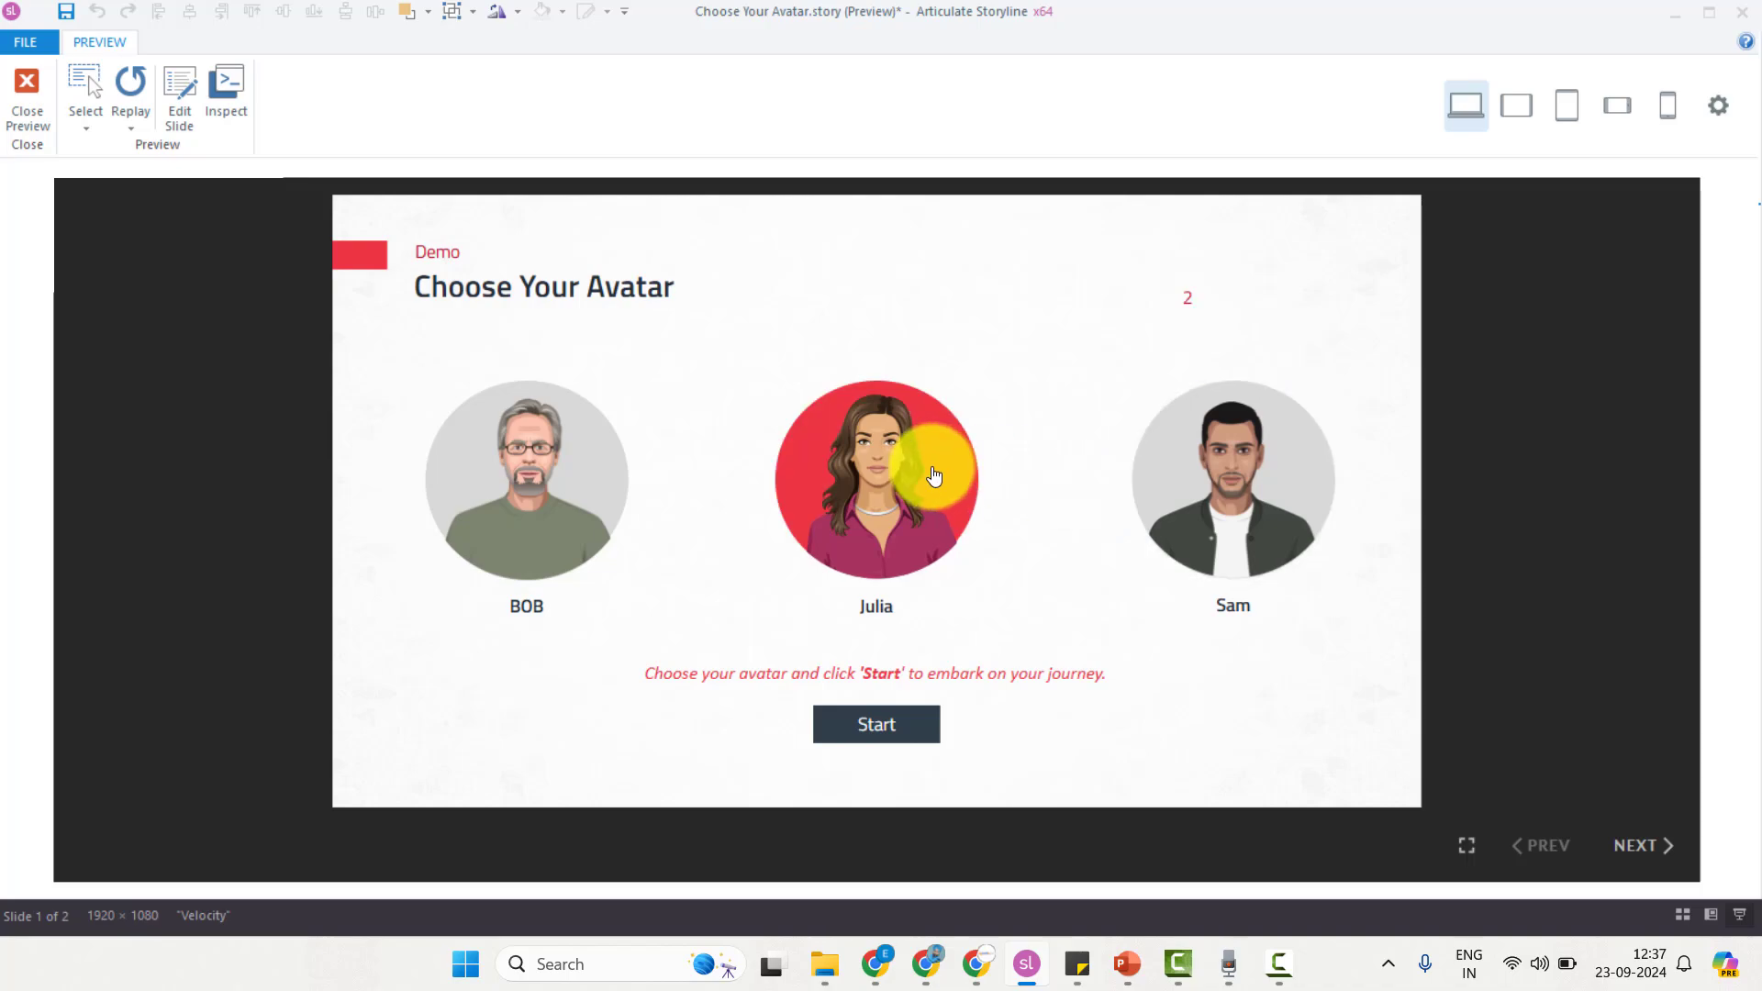
left_click(588, 525)
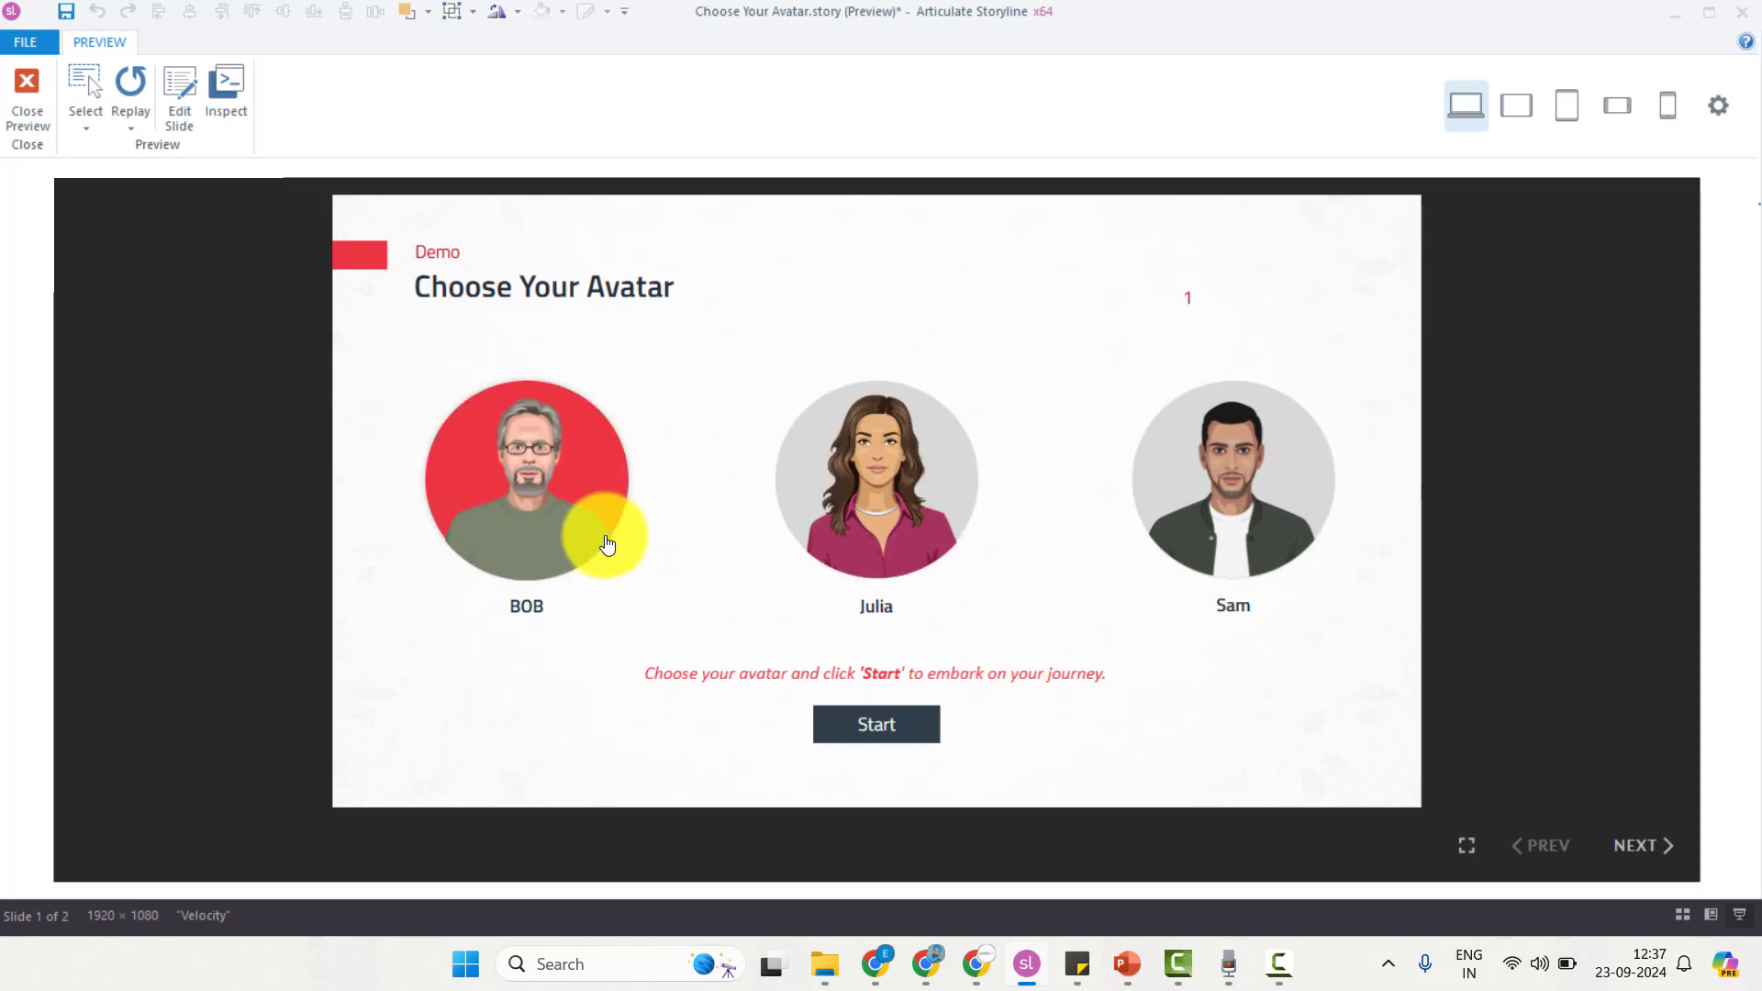
left_click(908, 482)
left_click(1261, 514)
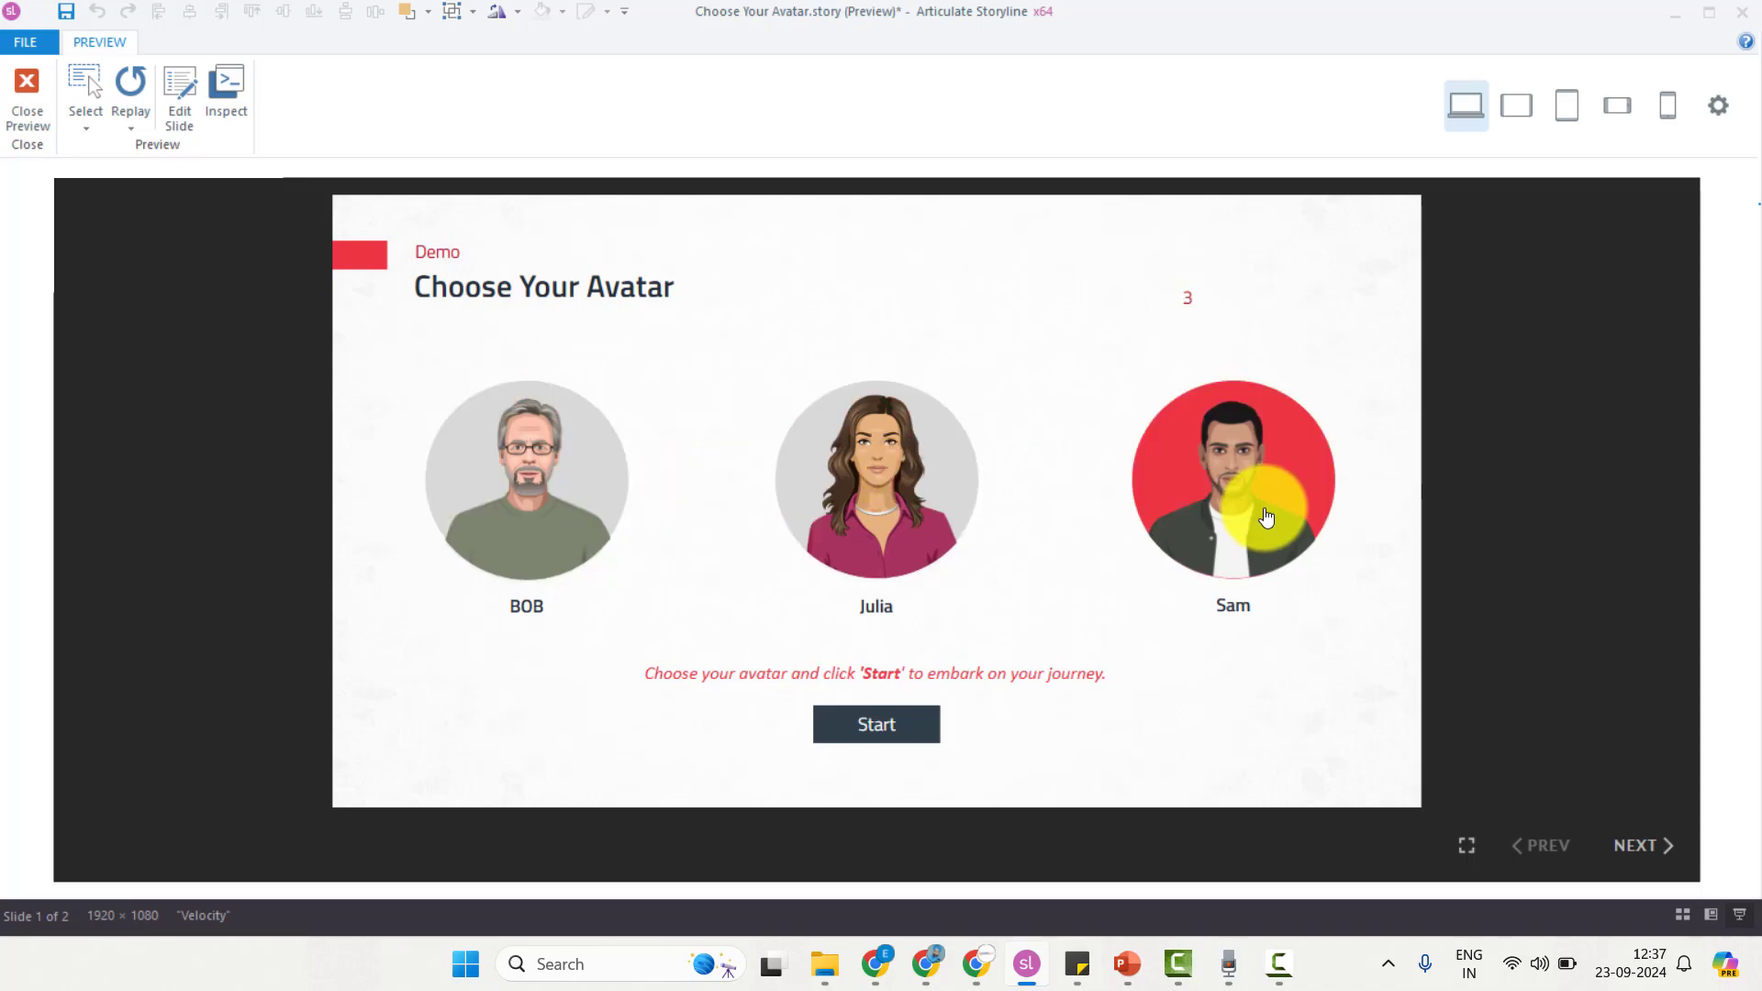
left_click(918, 512)
left_click(609, 493)
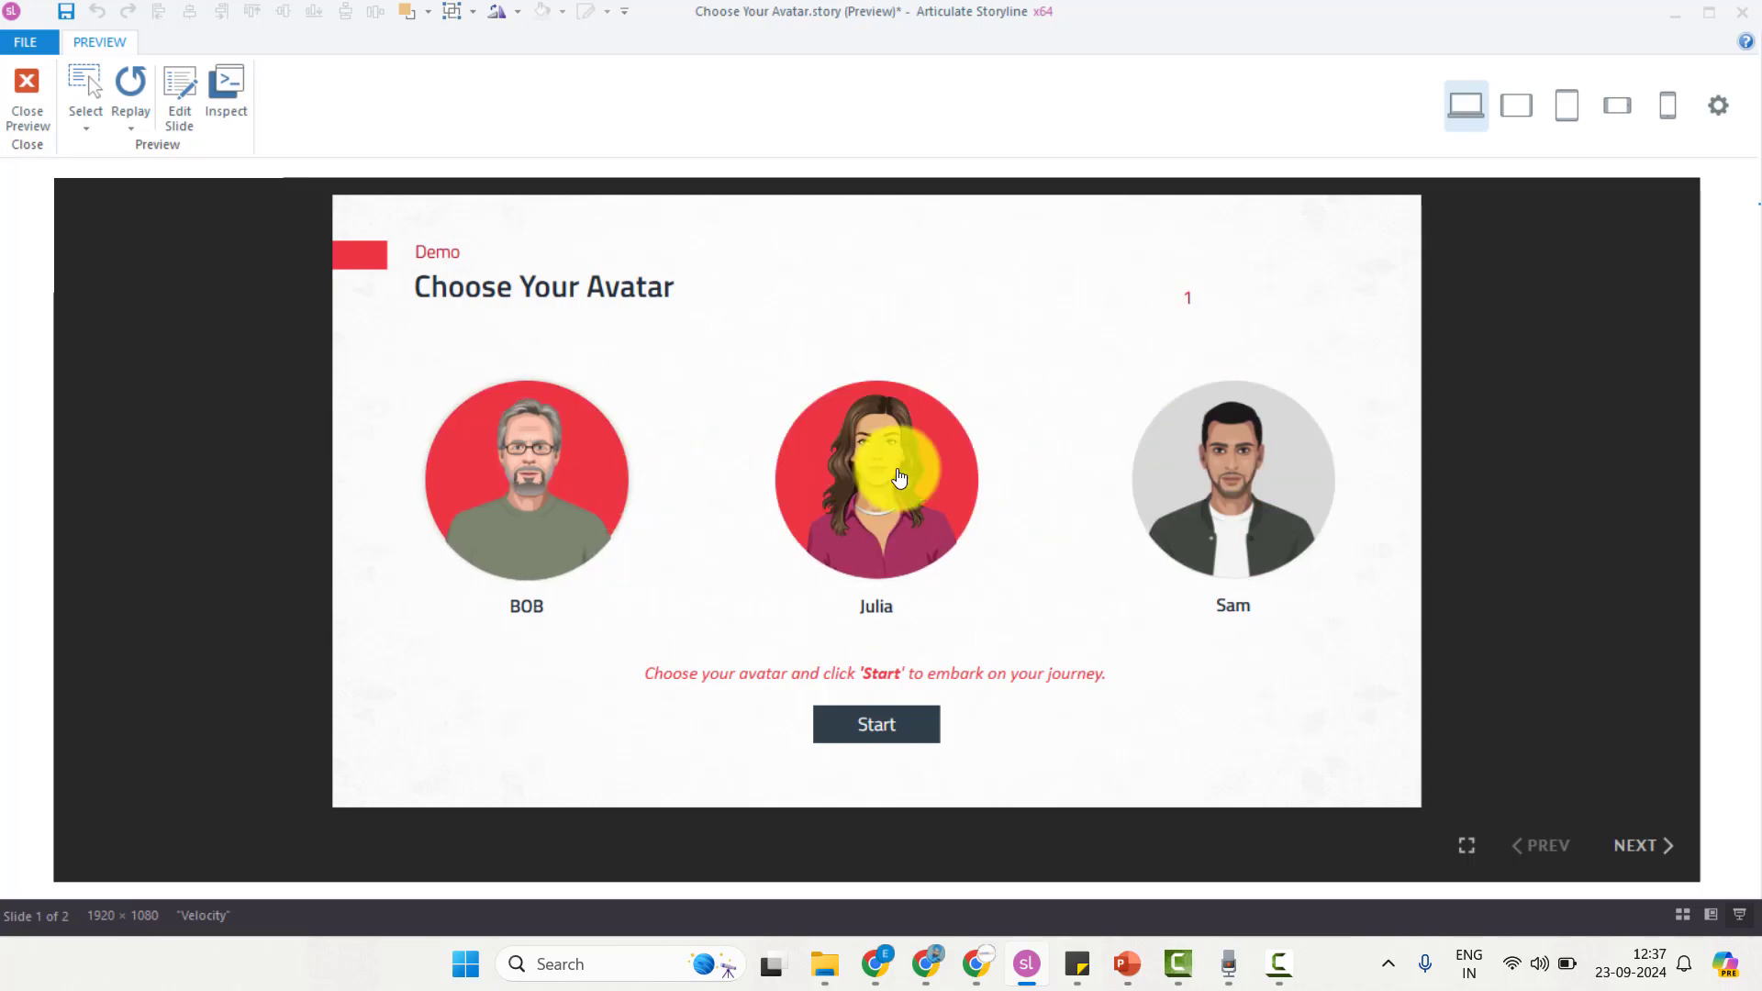
left_click(897, 472)
left_click(1180, 457)
left_click(853, 492)
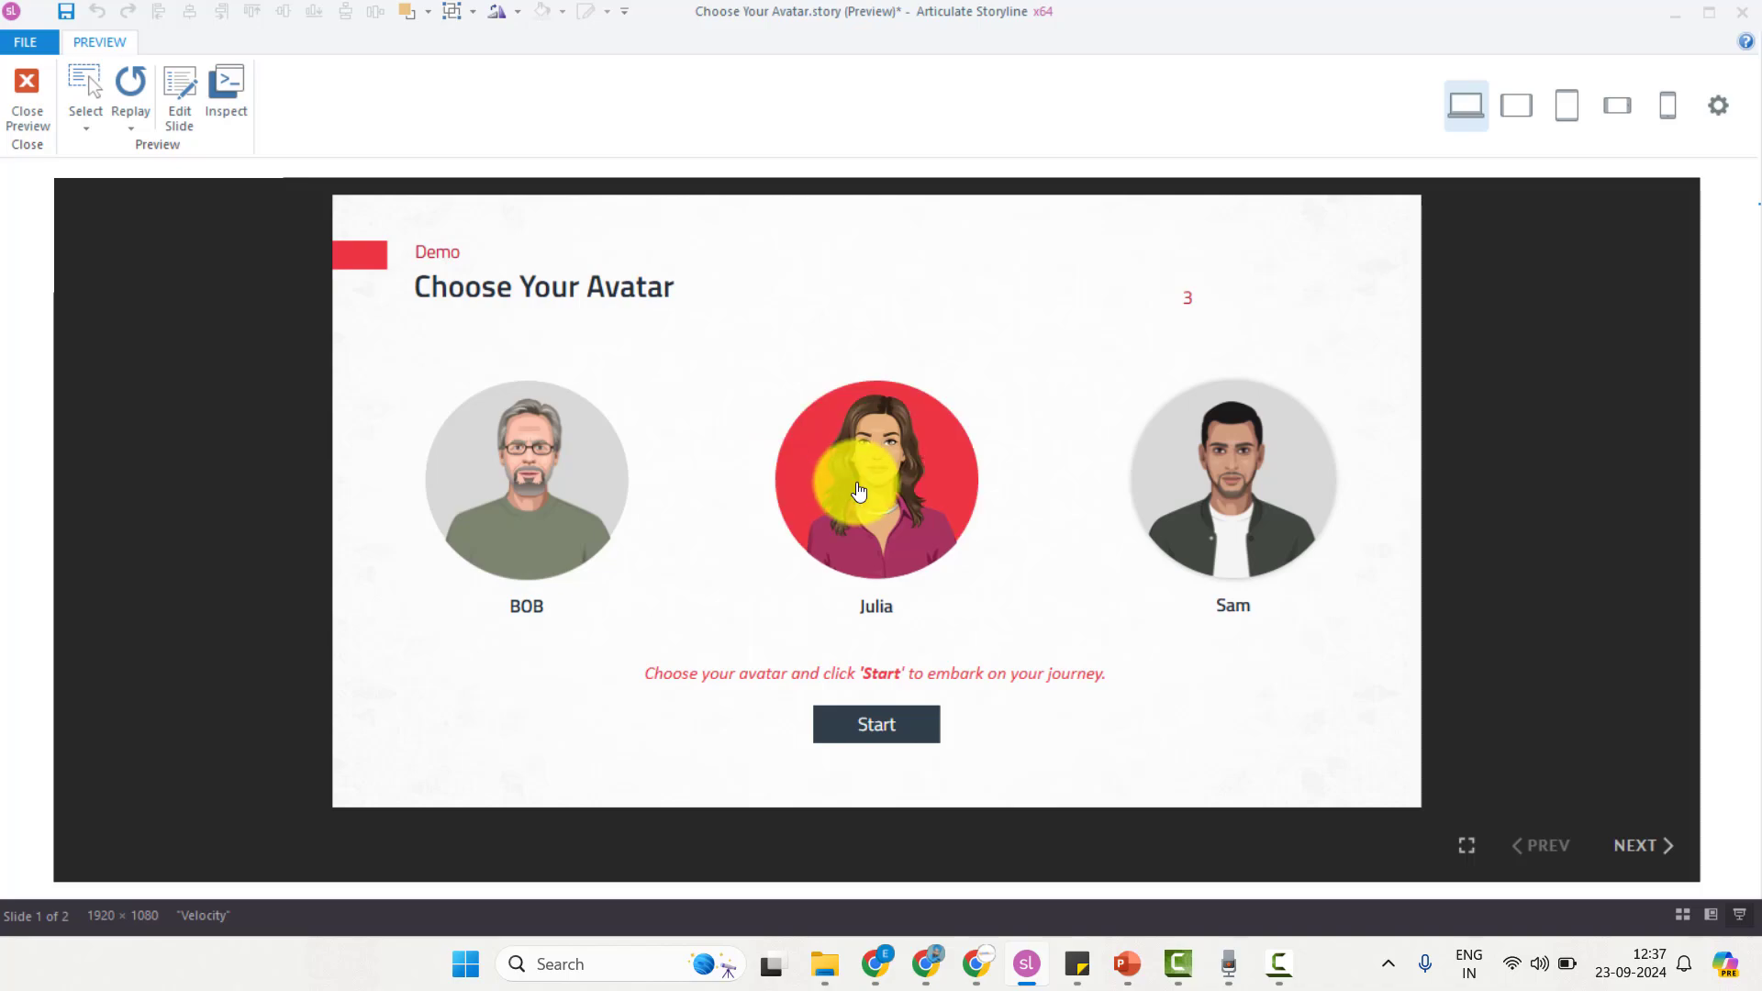
left_click(32, 92)
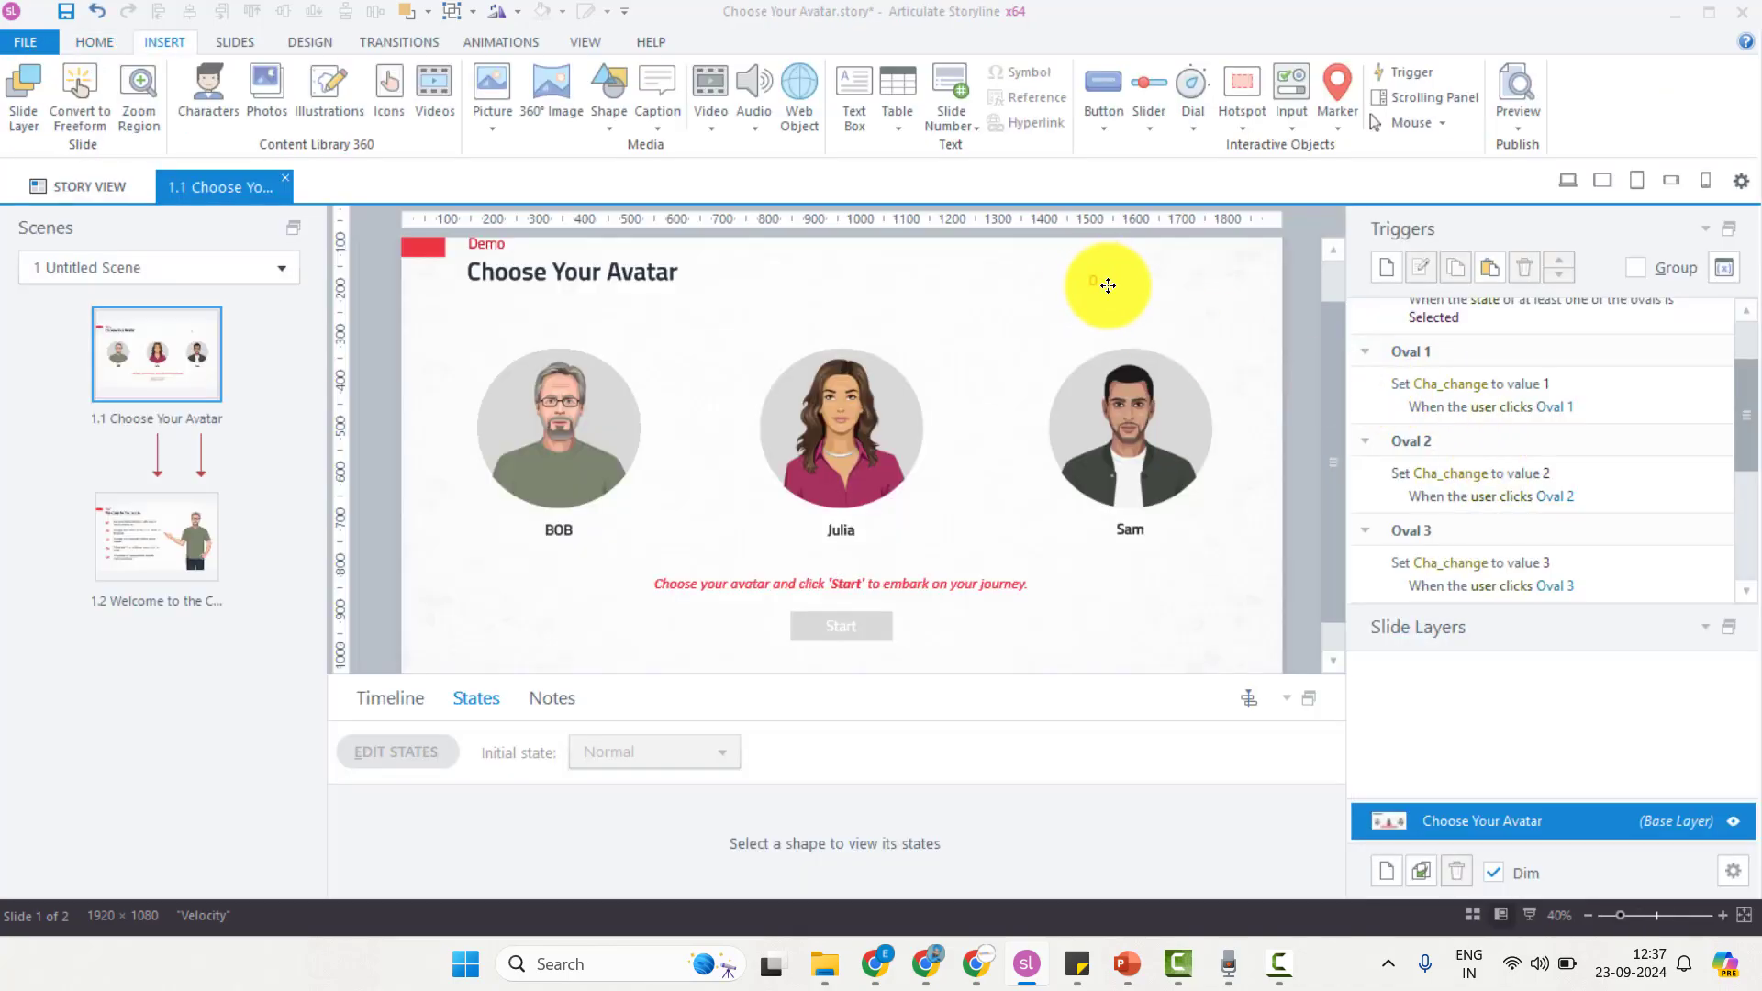
Step: Move the Cha_change reference text box off the slide, just beyond its upper right edge
left_click(1106, 296)
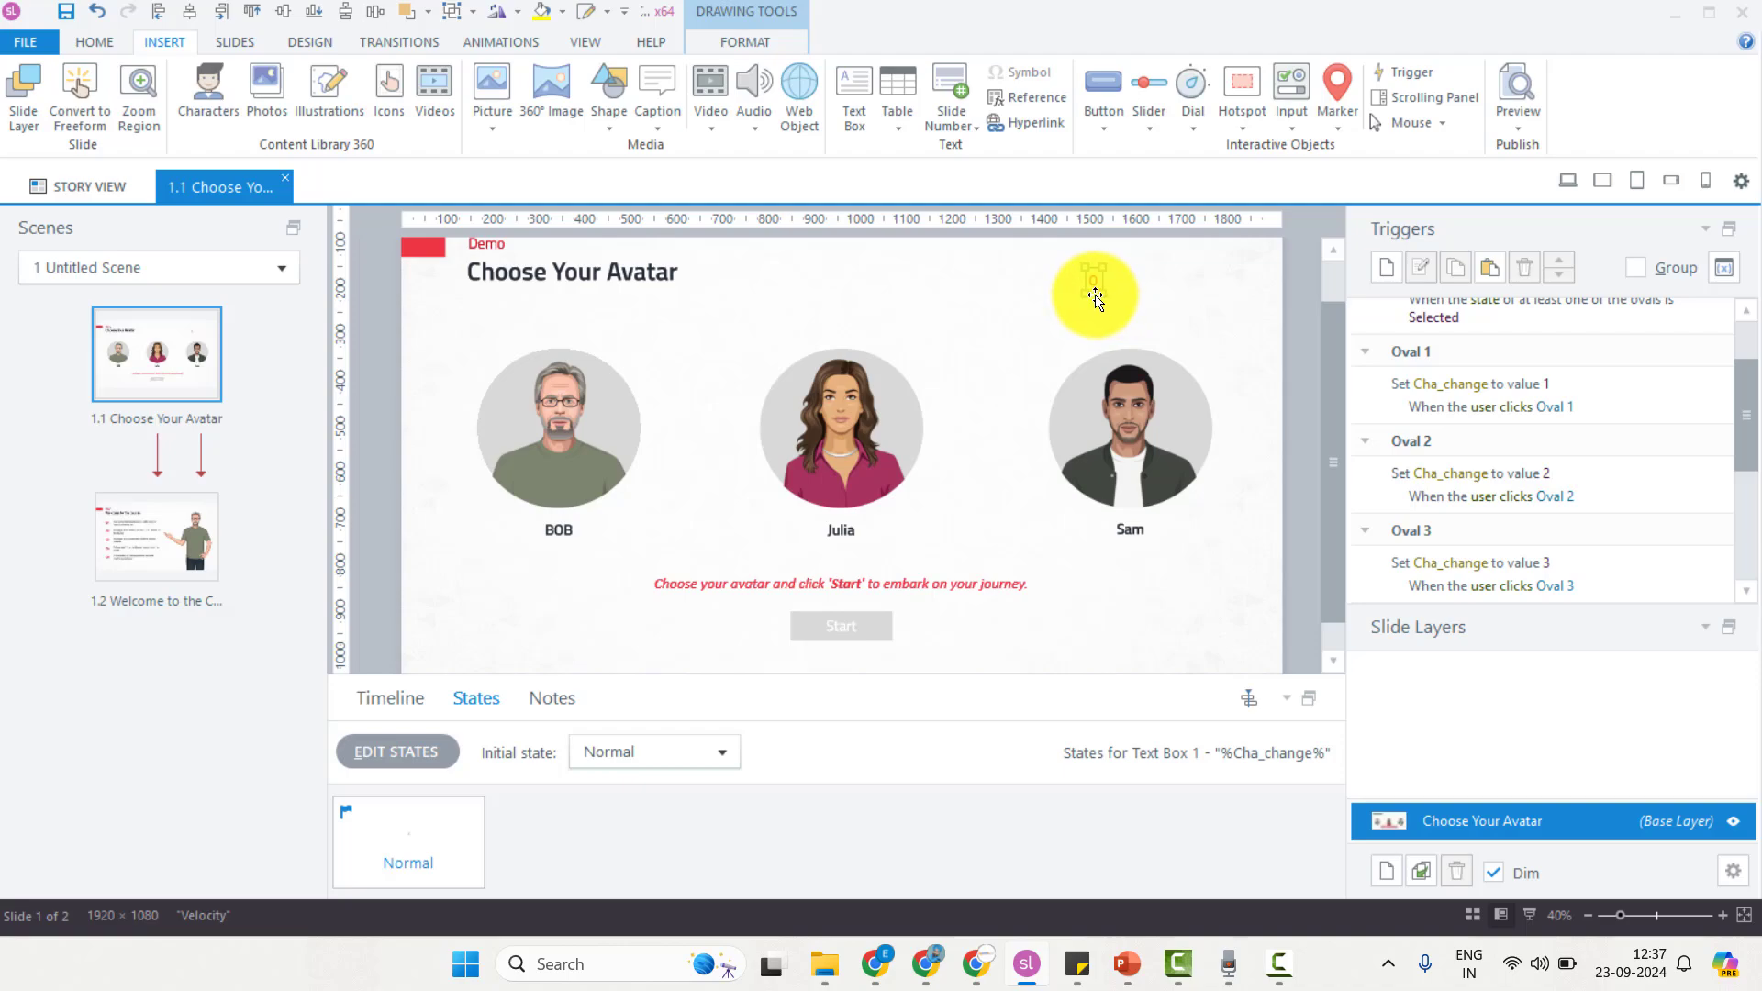
left_click_drag(1097, 298, 1301, 265)
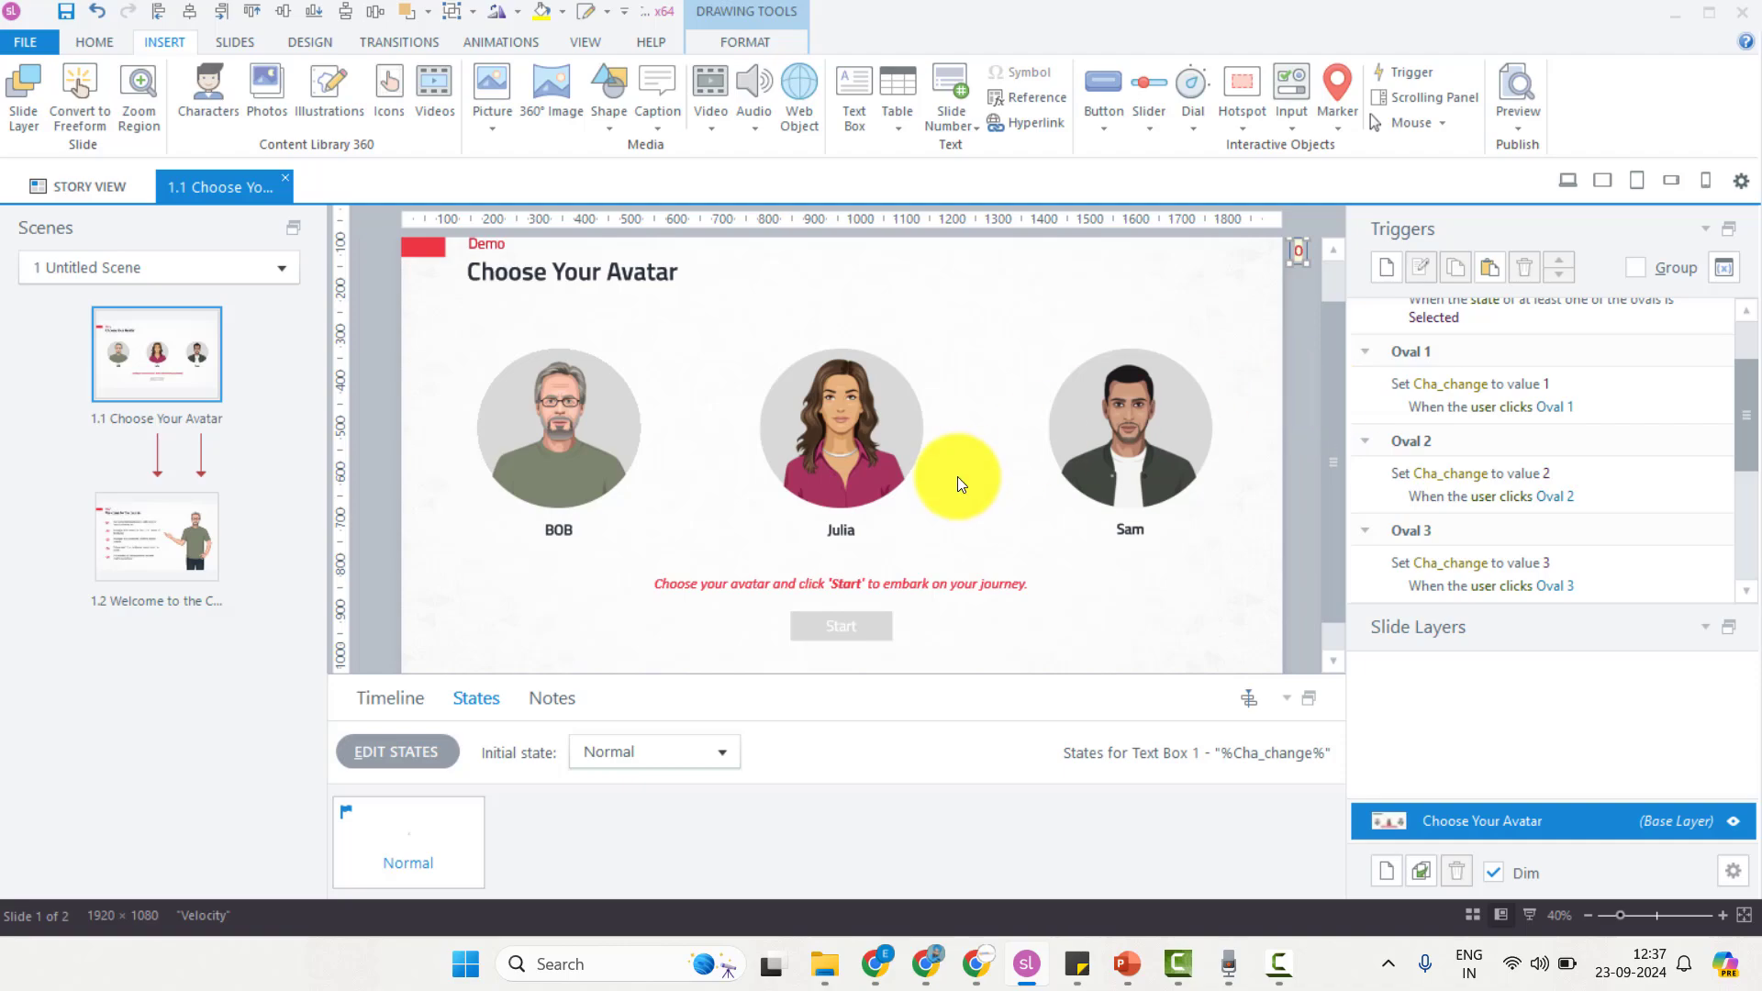
Step: On the Welcome to the Course slide, start a trigger changing Character's state to Julia when the timeline starts on this slide
left_click(174, 543)
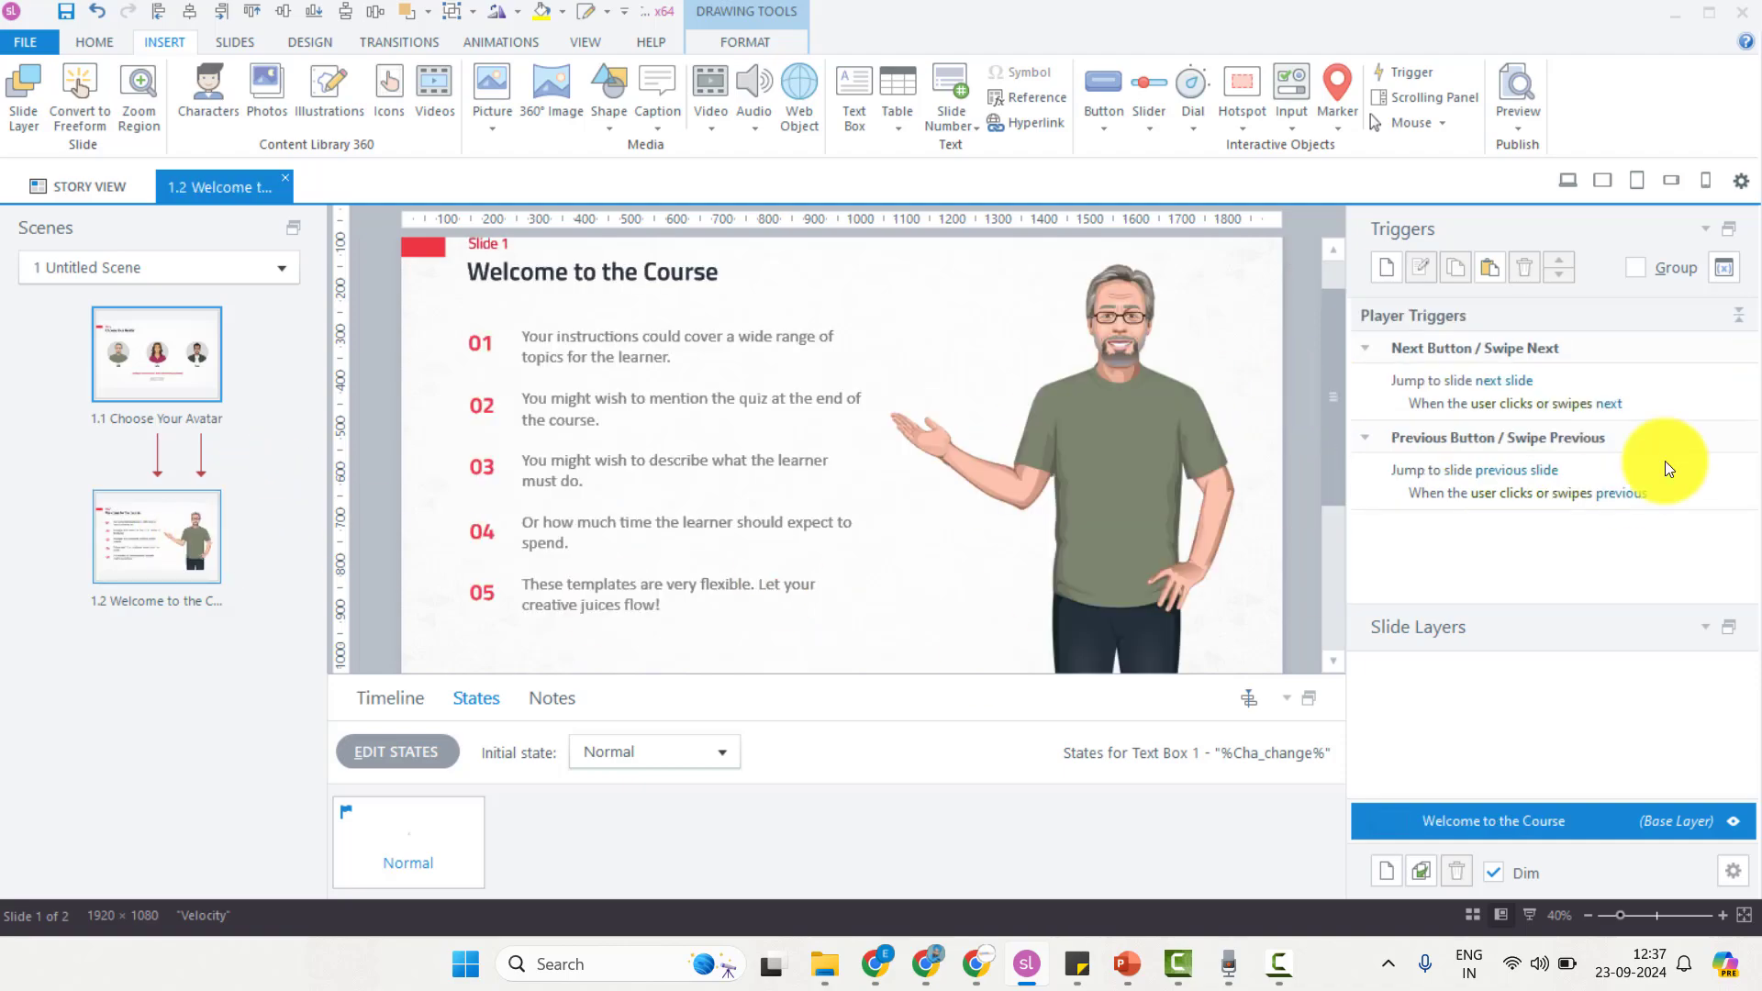
left_click(1395, 267)
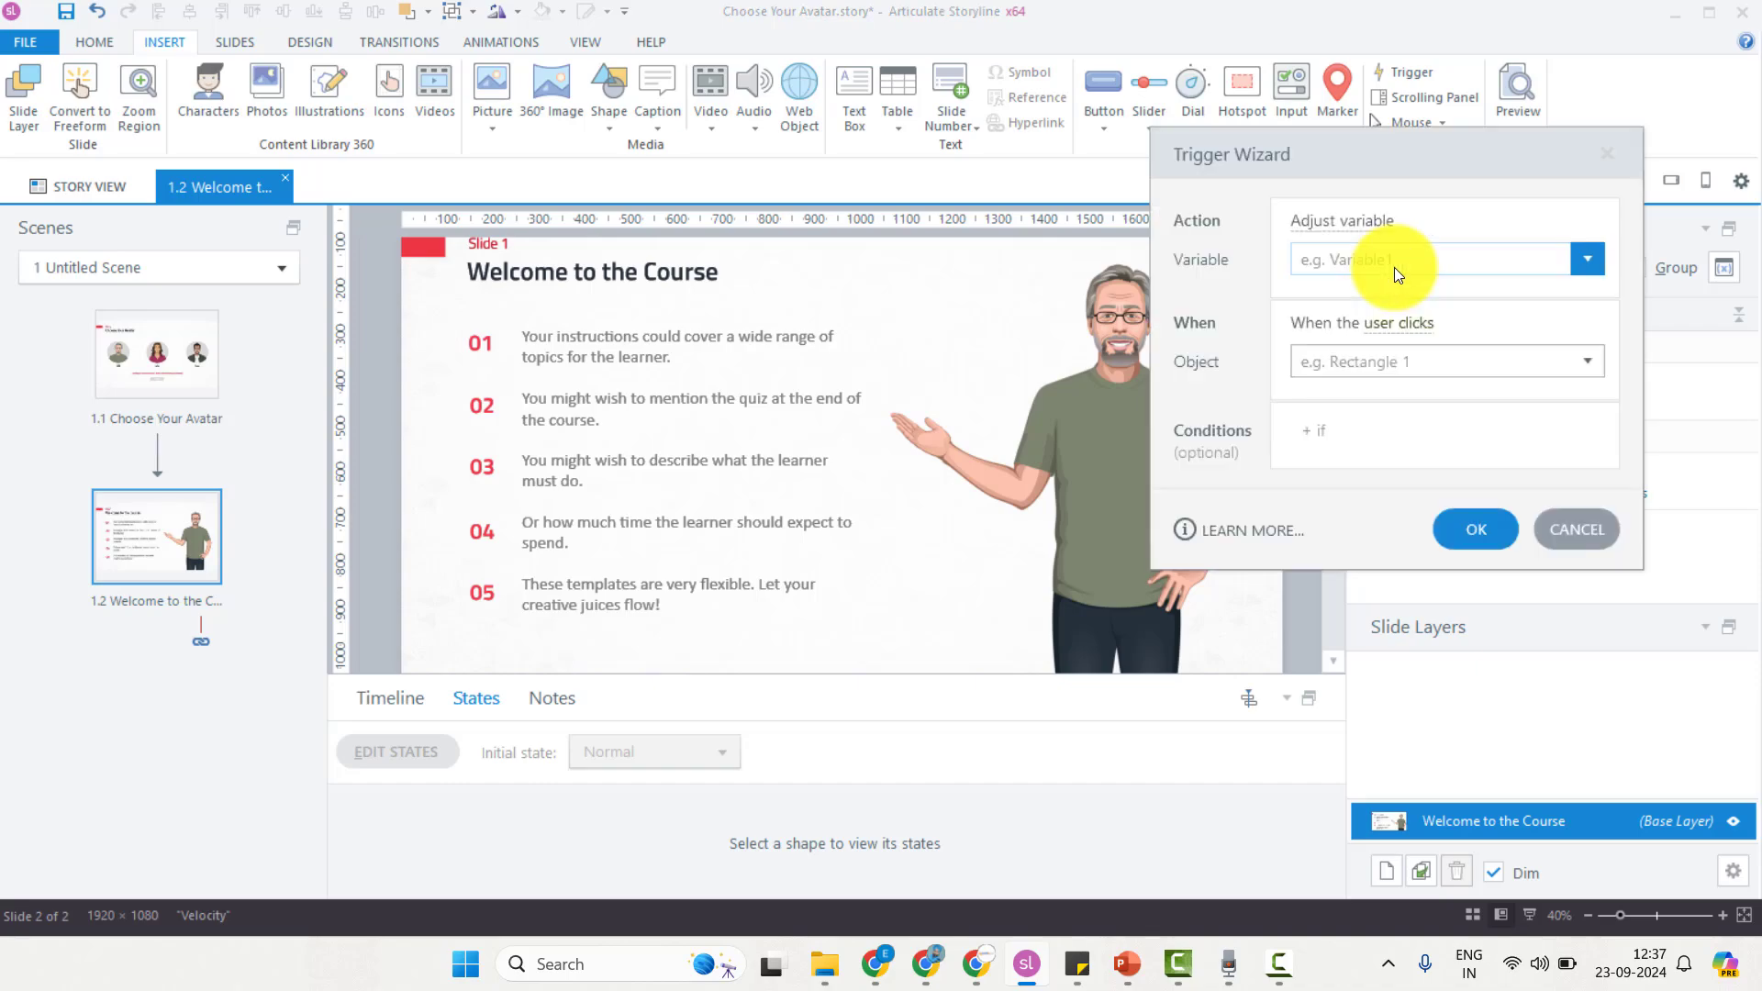
left_click(1346, 234)
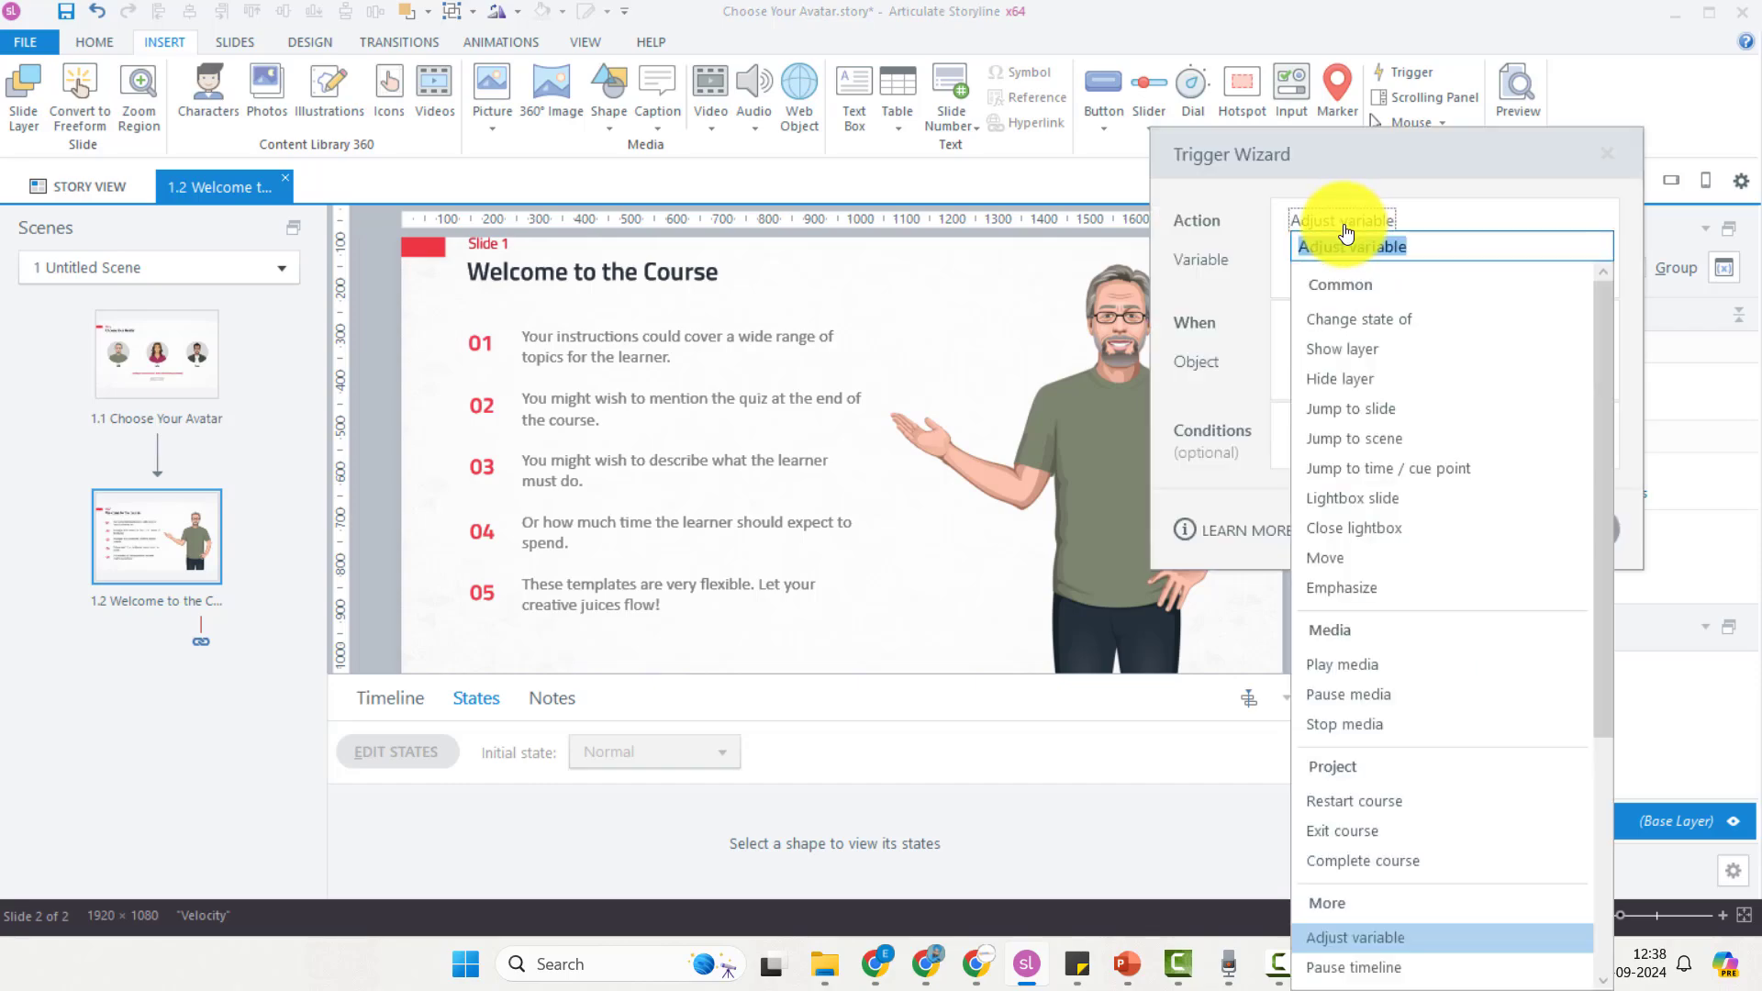
left_click(1362, 328)
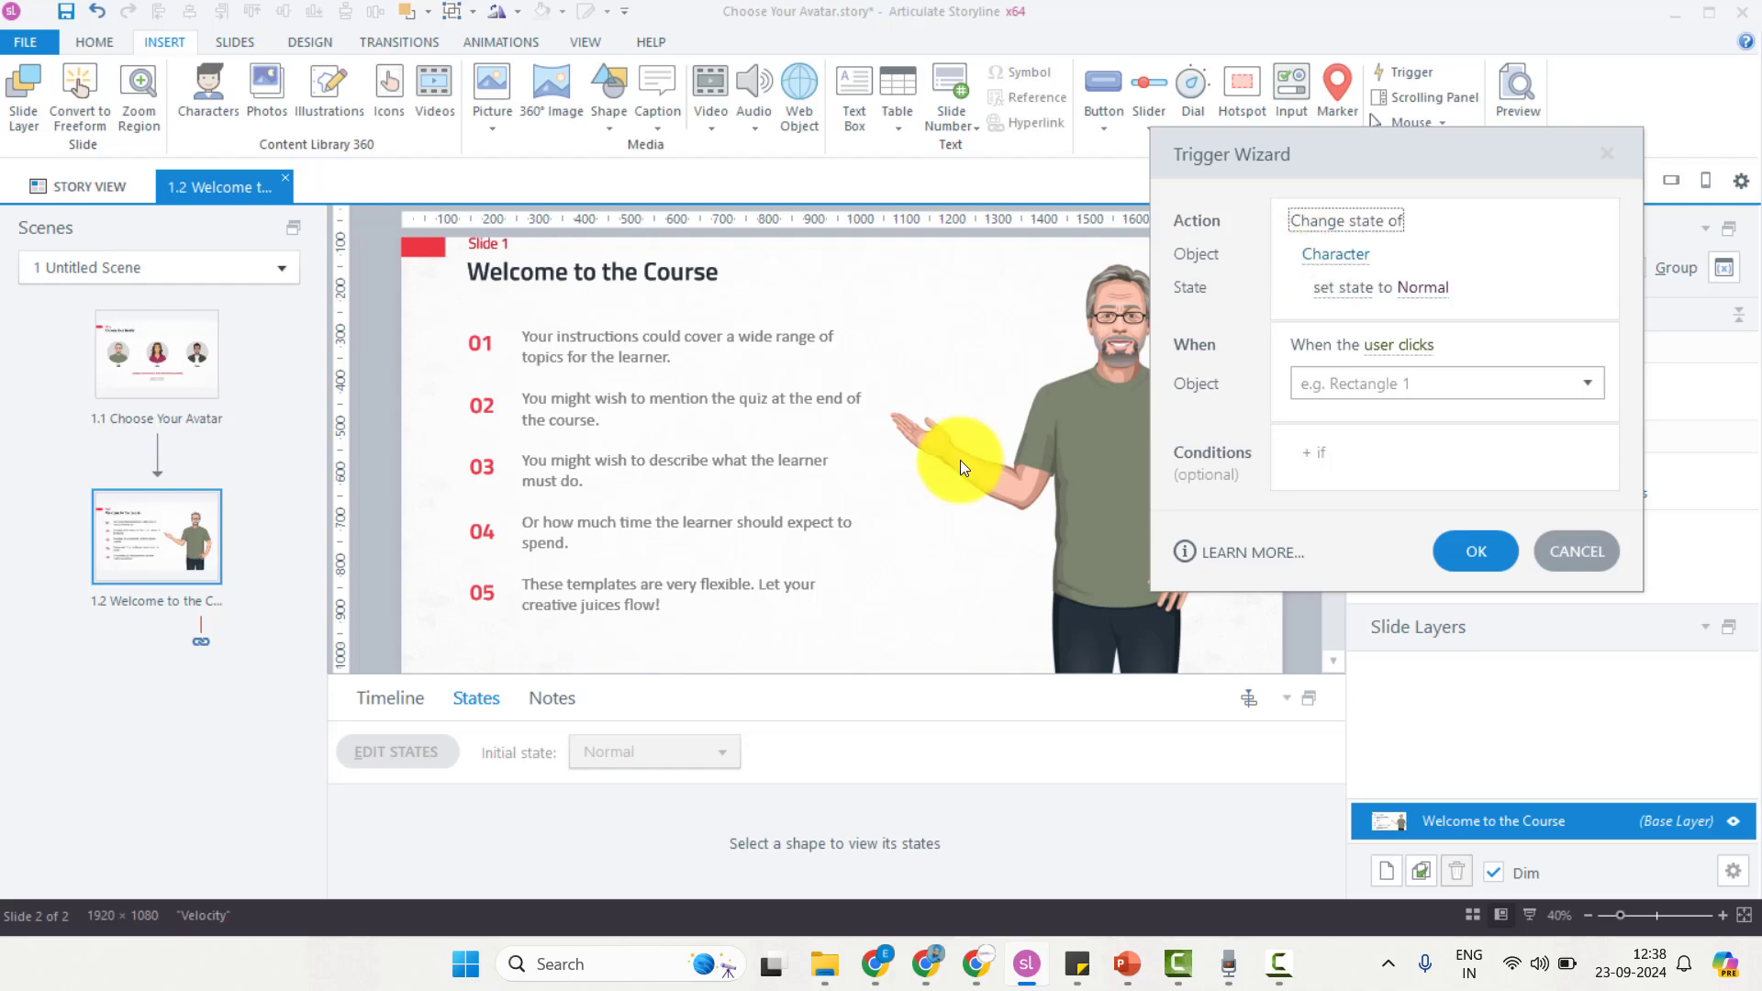
left_click(1423, 292)
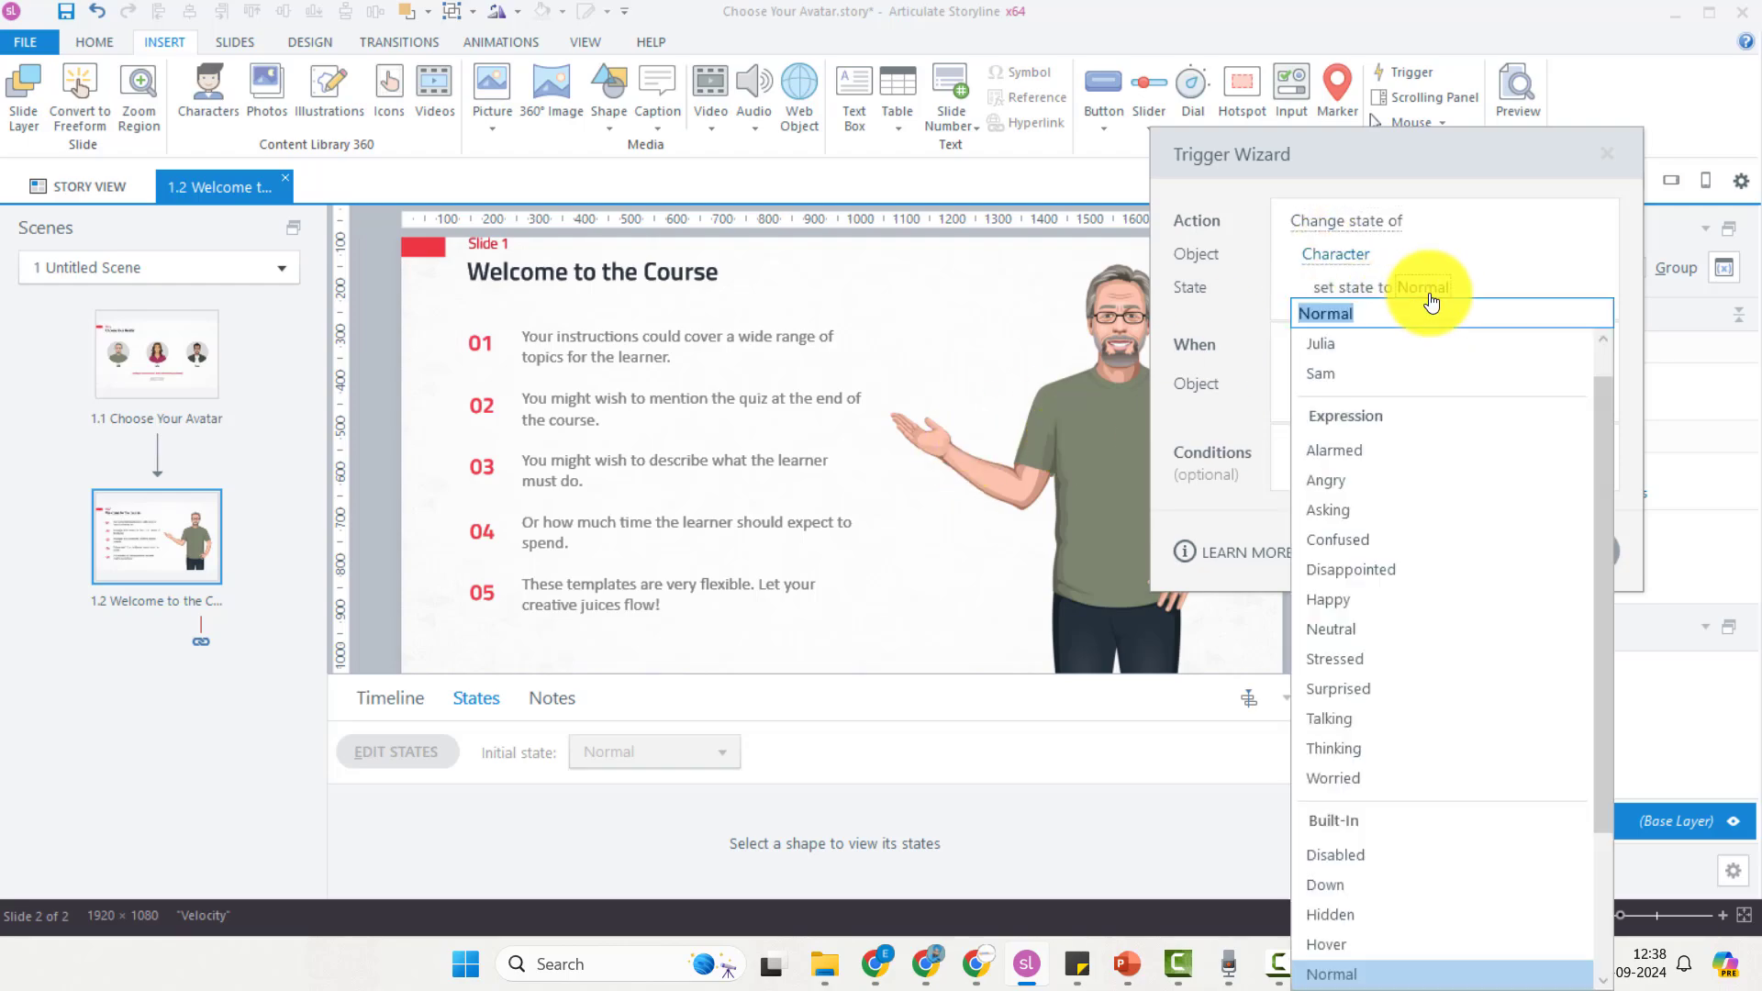
scroll(1461, 431, "up", 1)
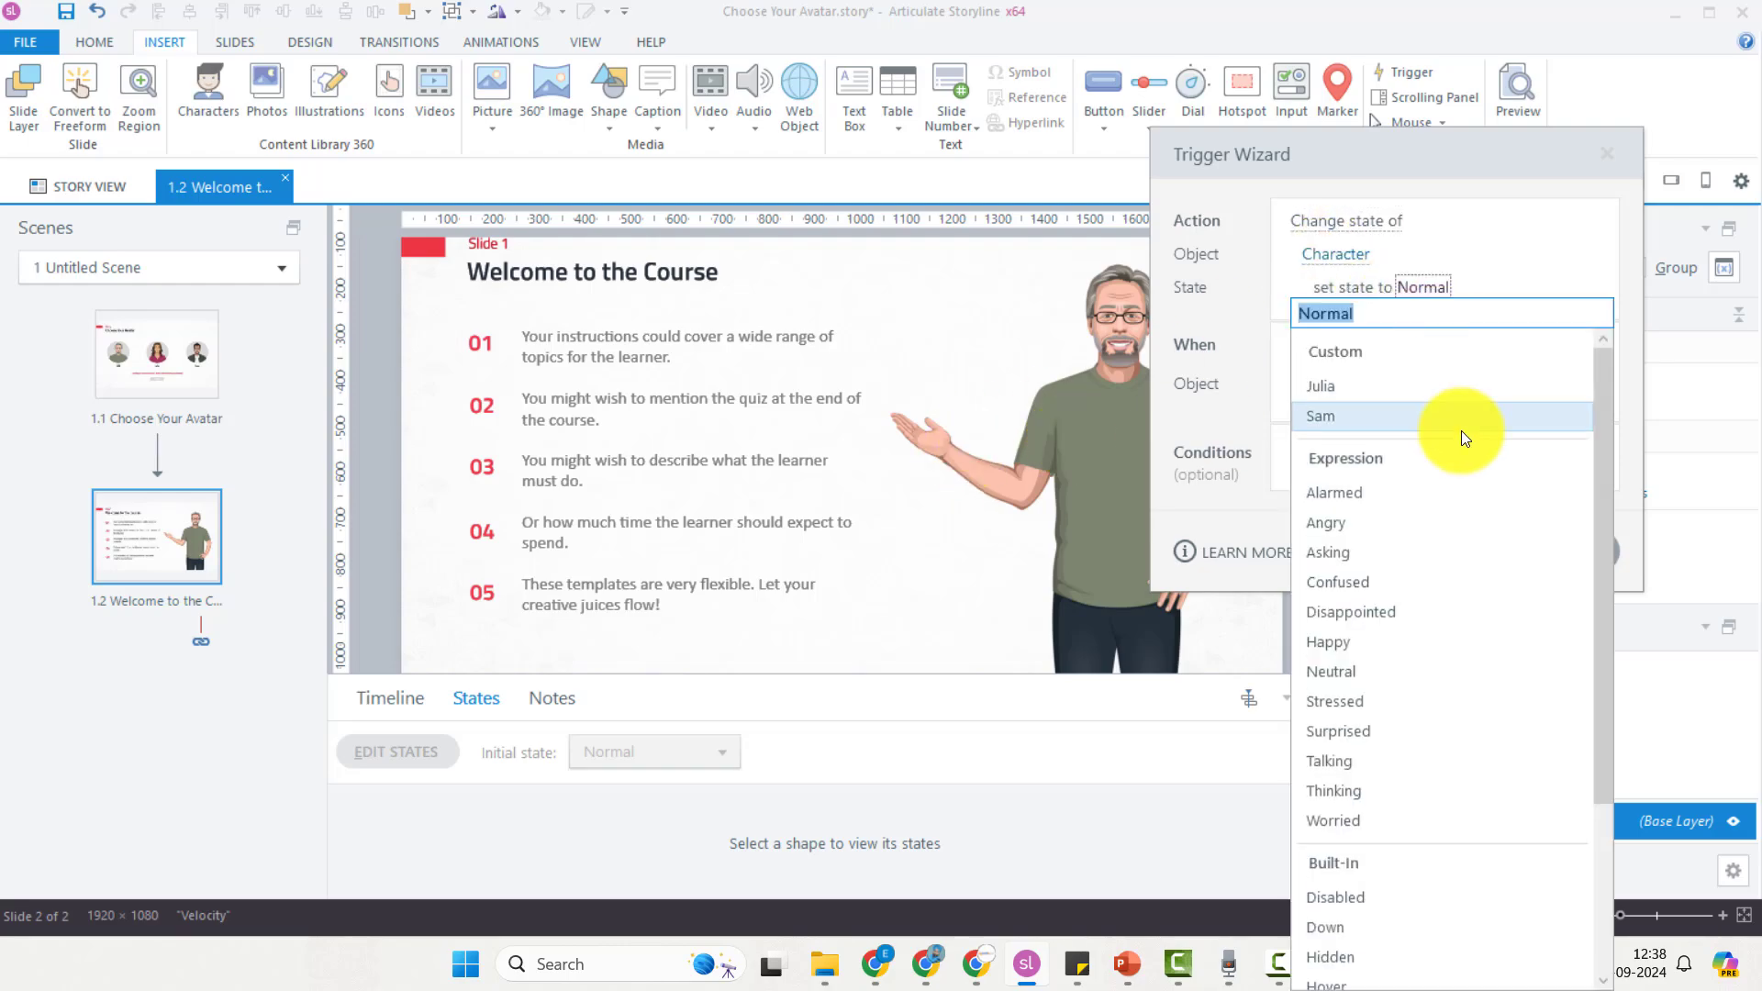
left_click(1359, 388)
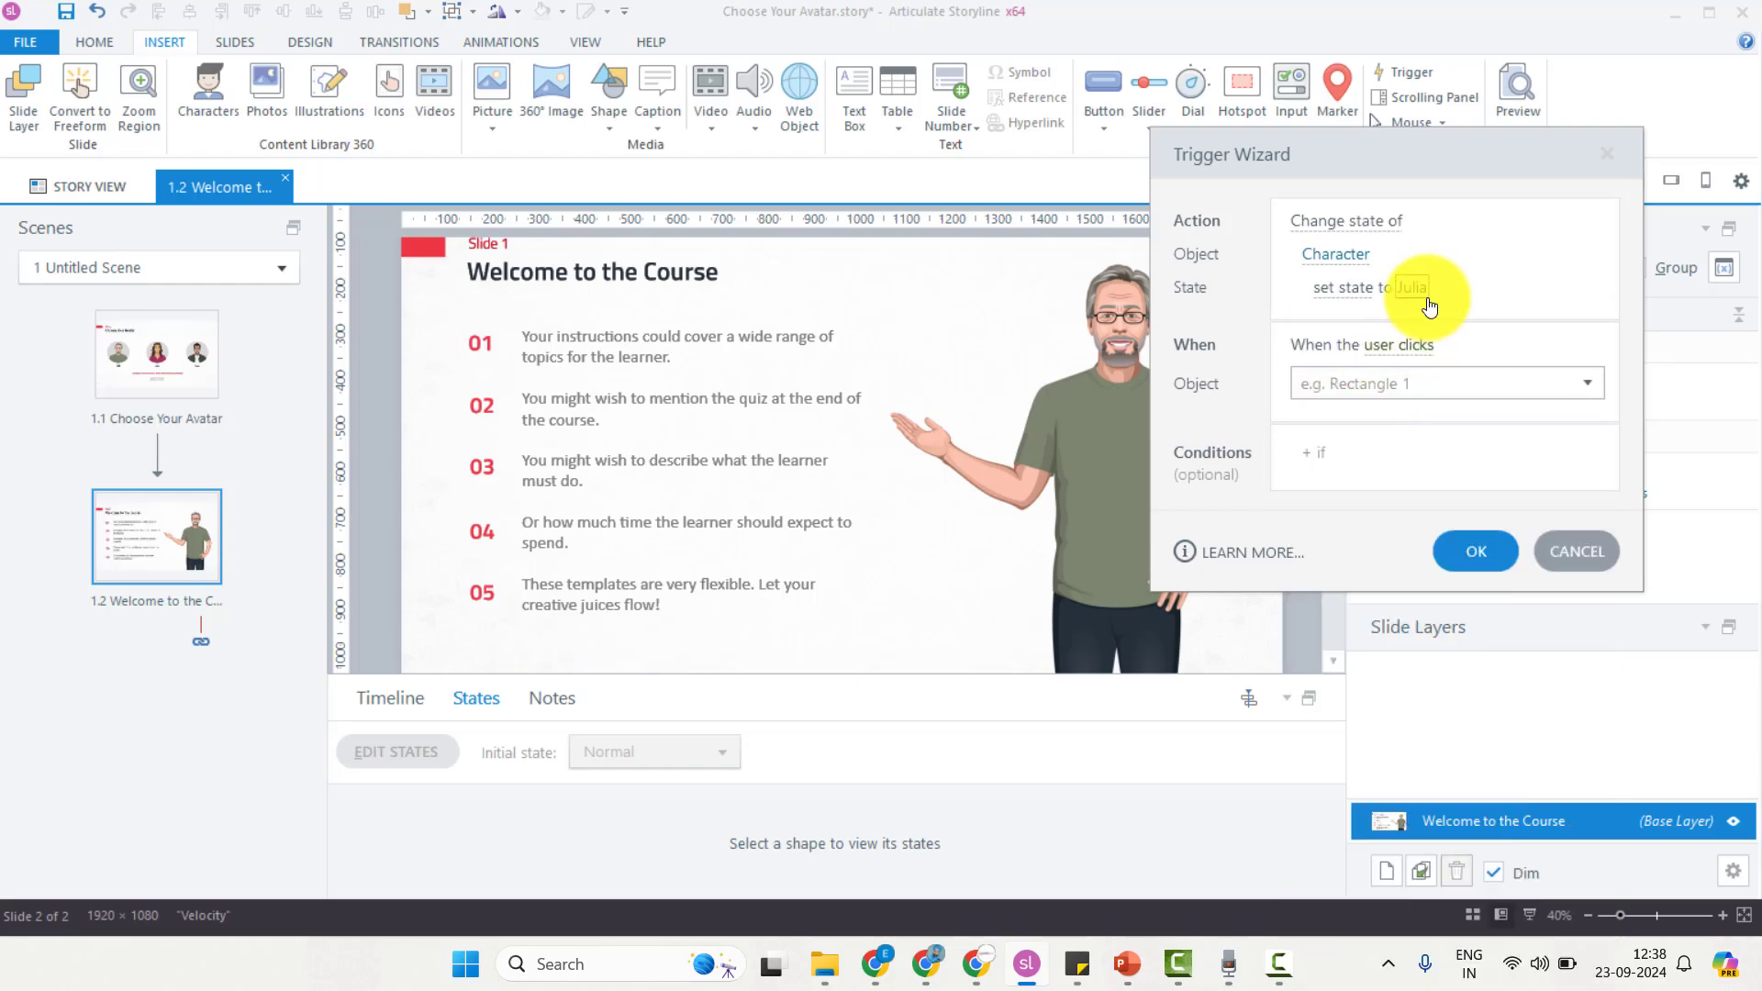
left_click(1414, 346)
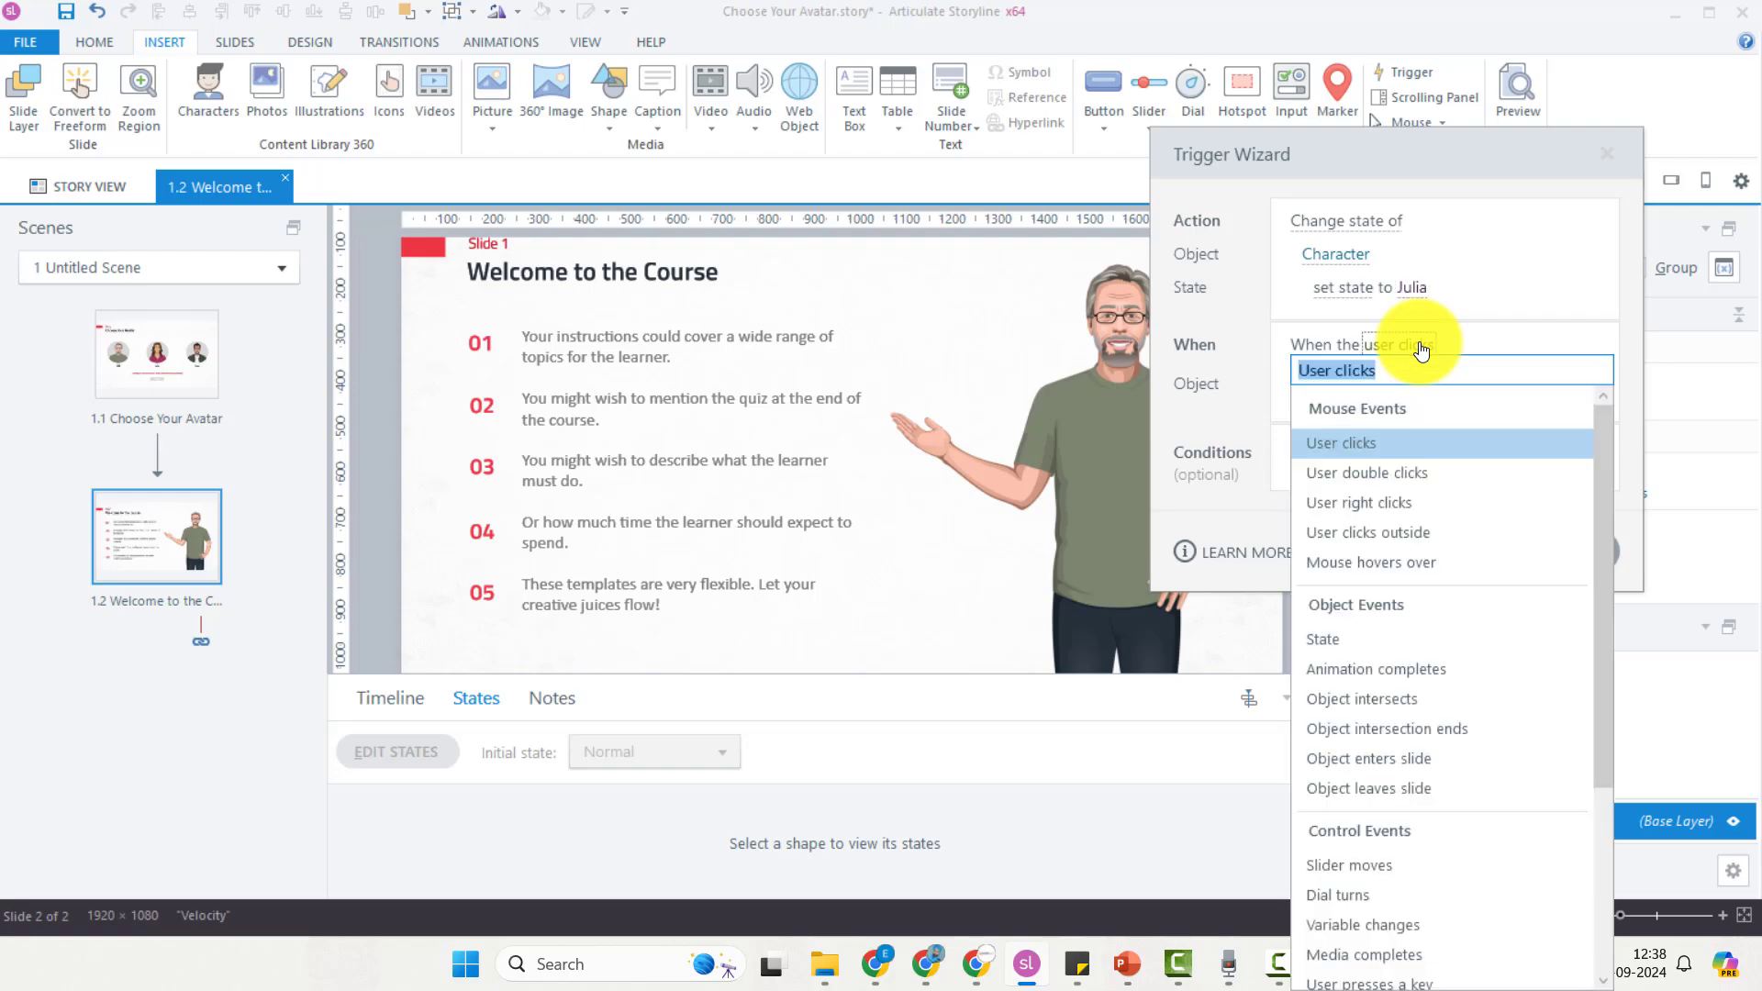
scroll(1451, 721, "down", 3)
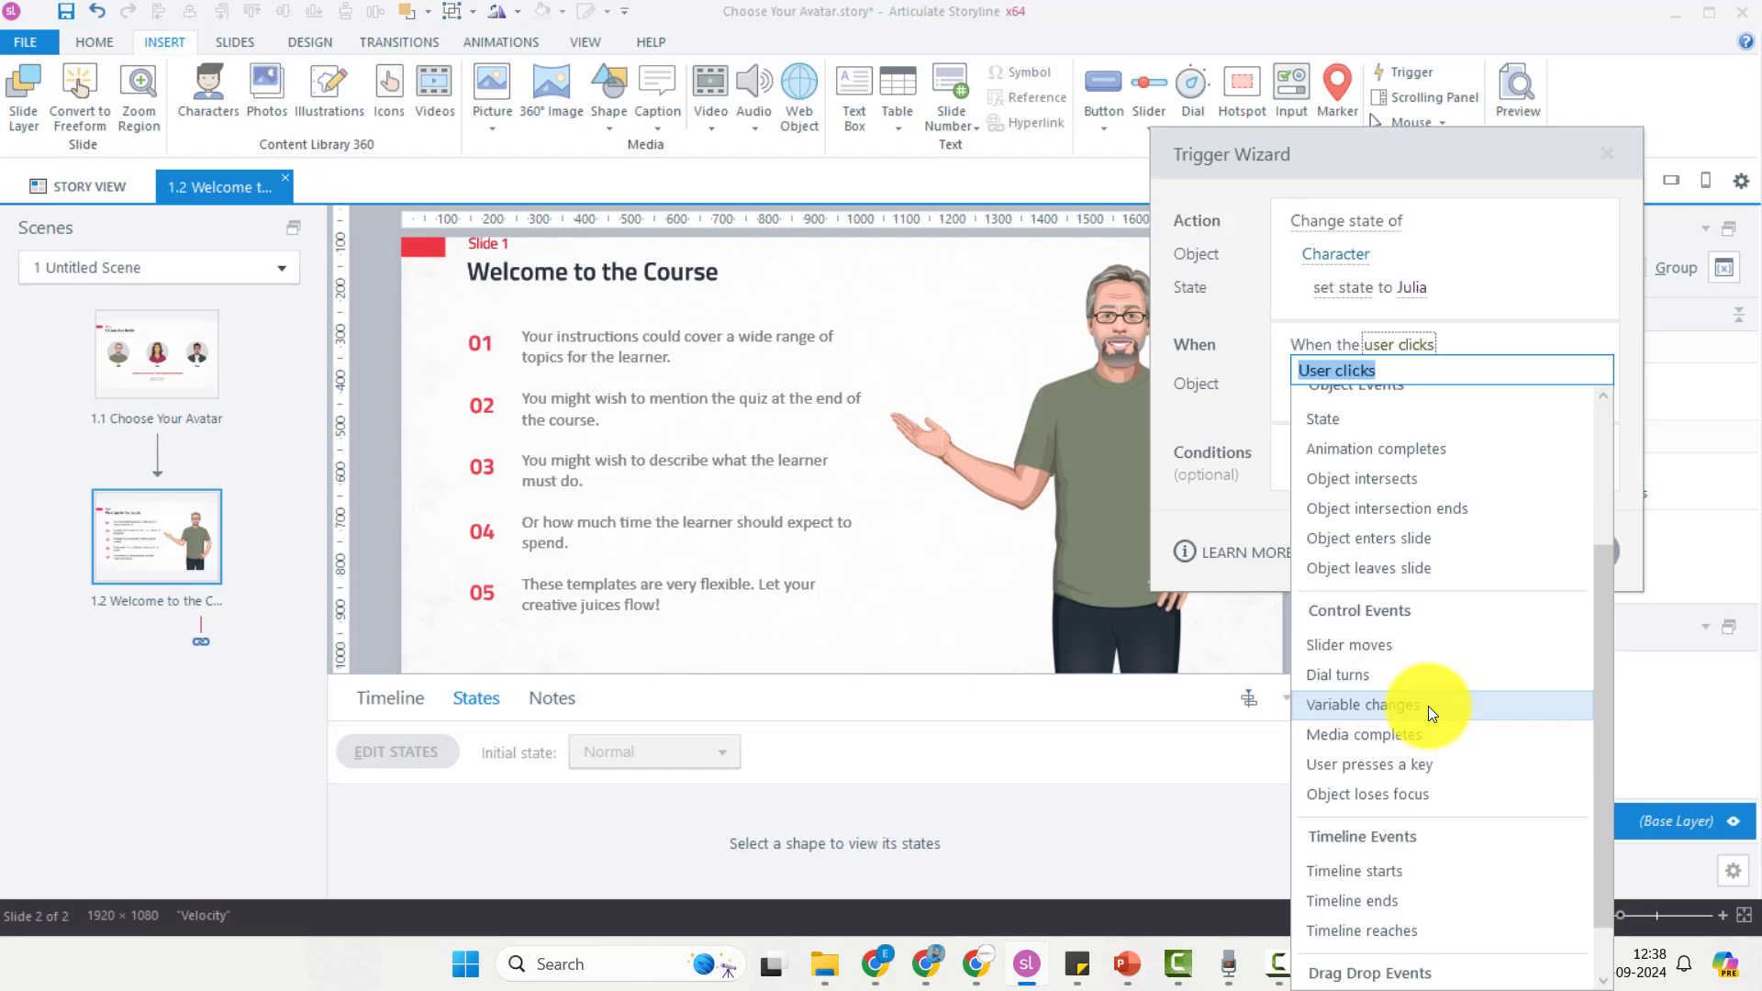
left_click(1437, 874)
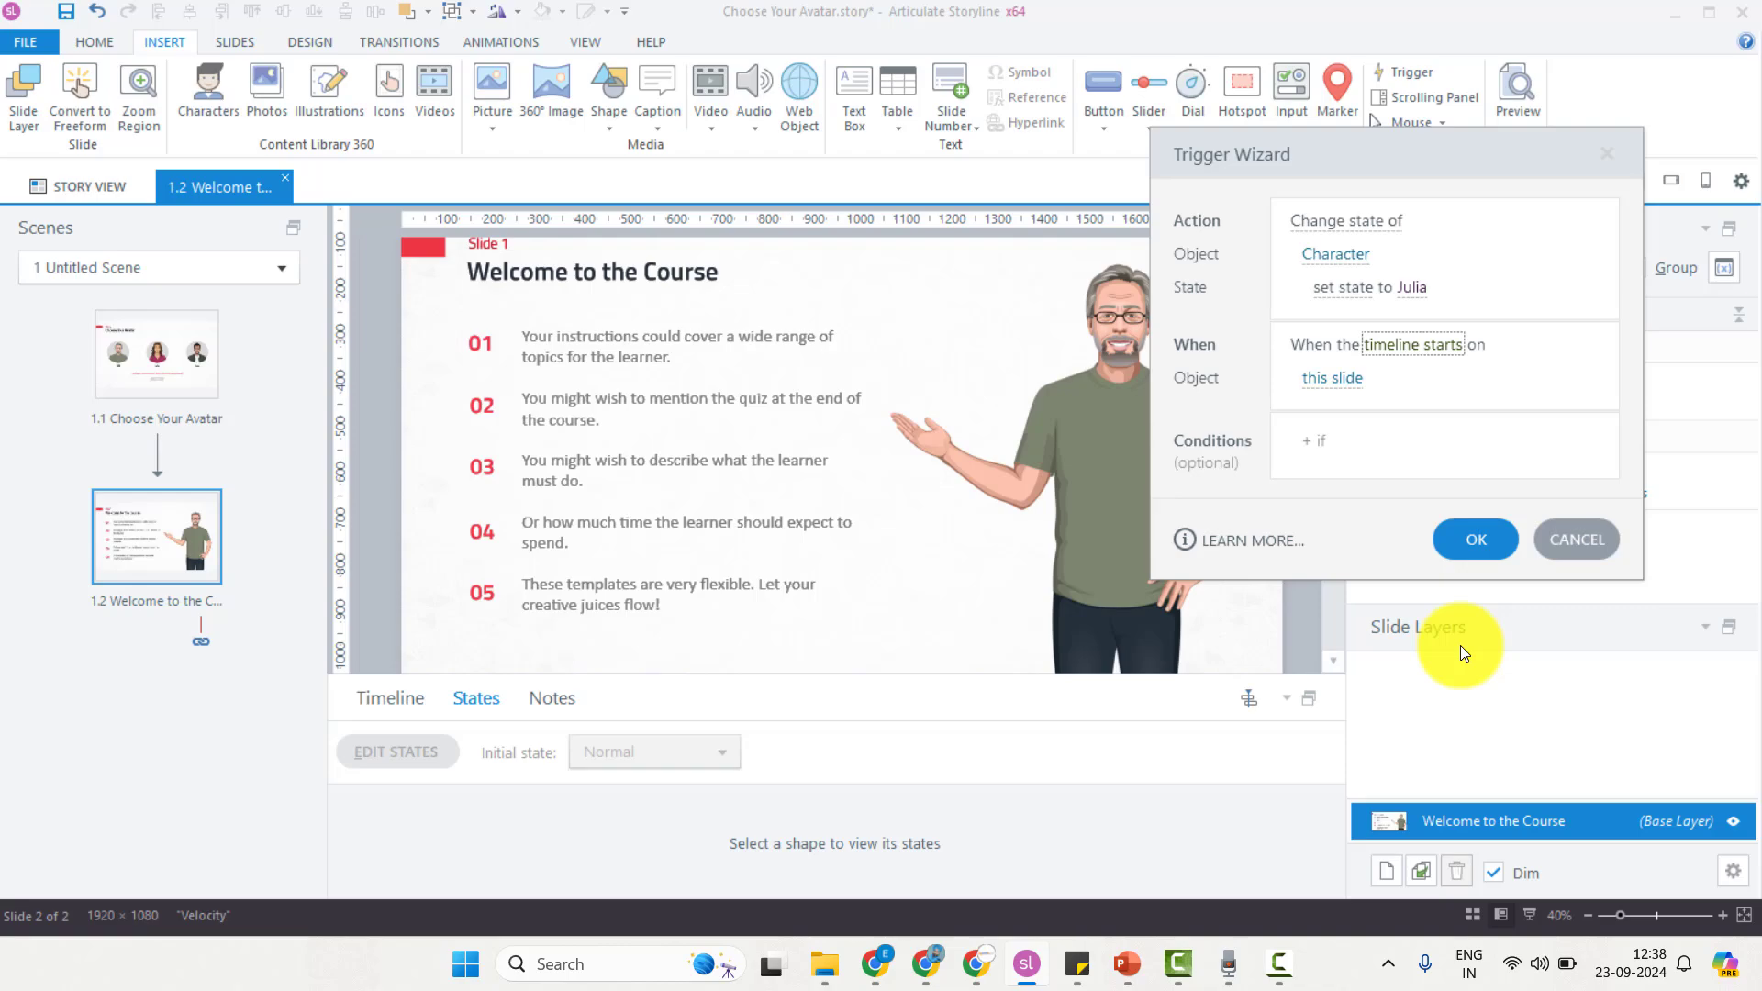
Step: Add the condition Cha_change = value 2 to the Julia state trigger and save the trigger
left_click(1345, 441)
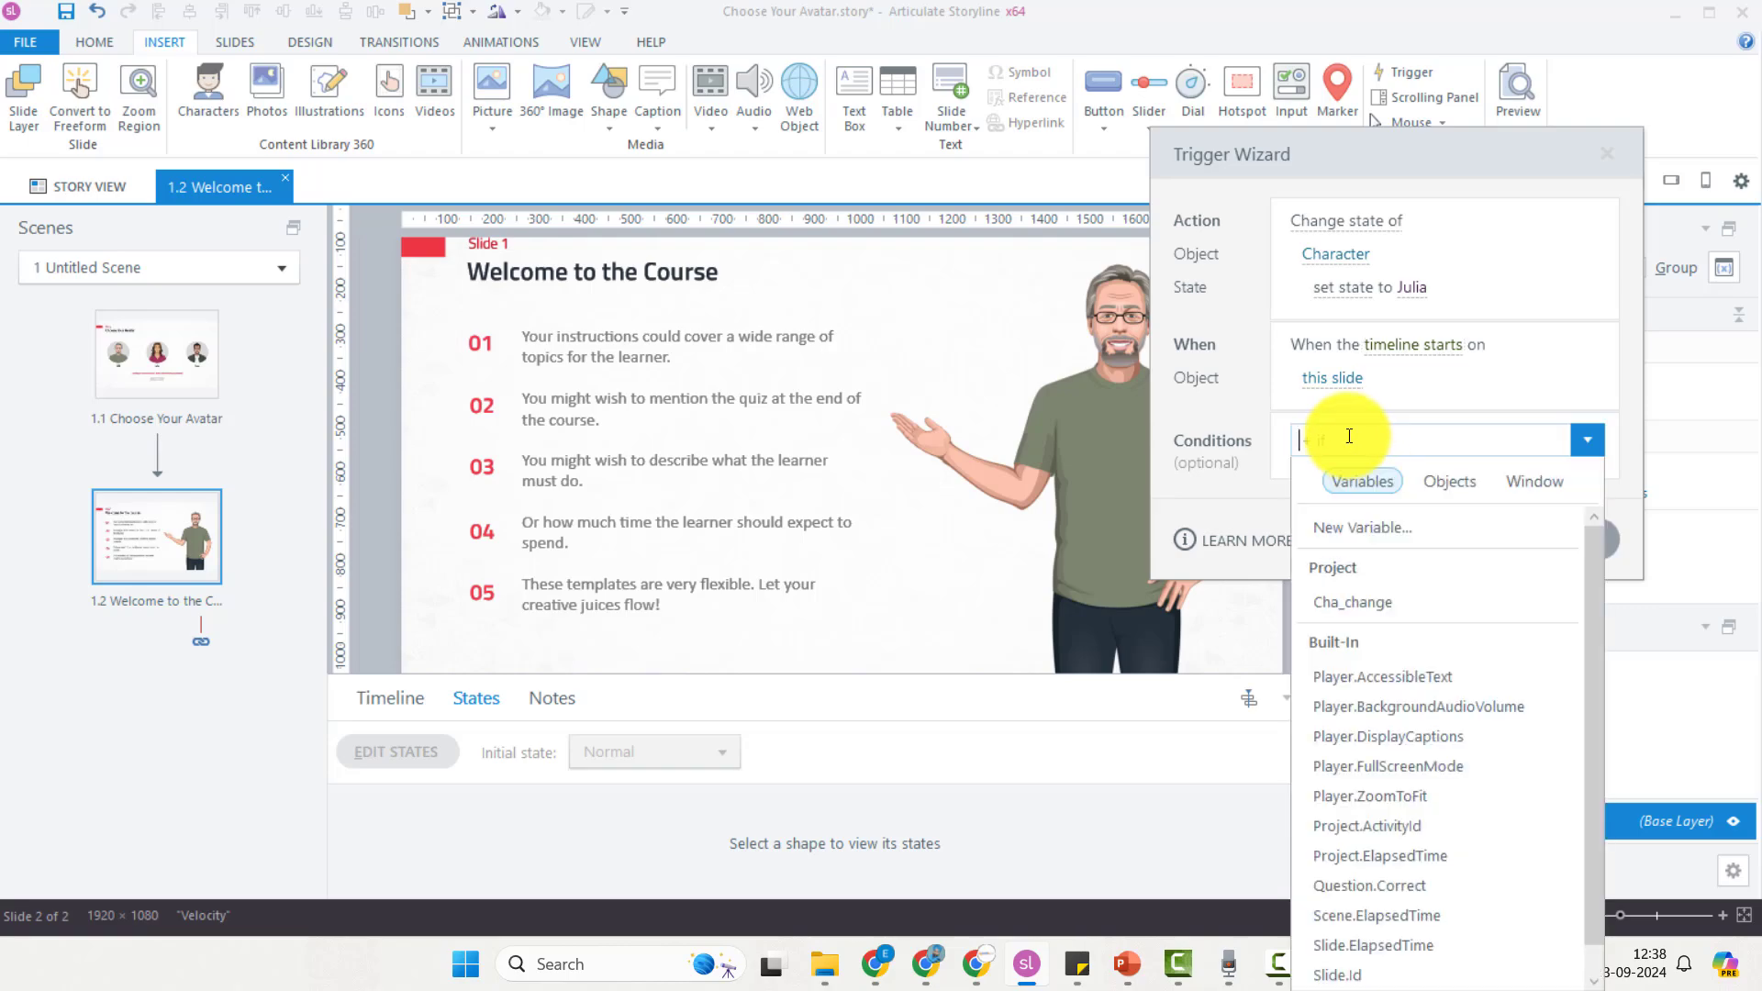
left_click(1385, 601)
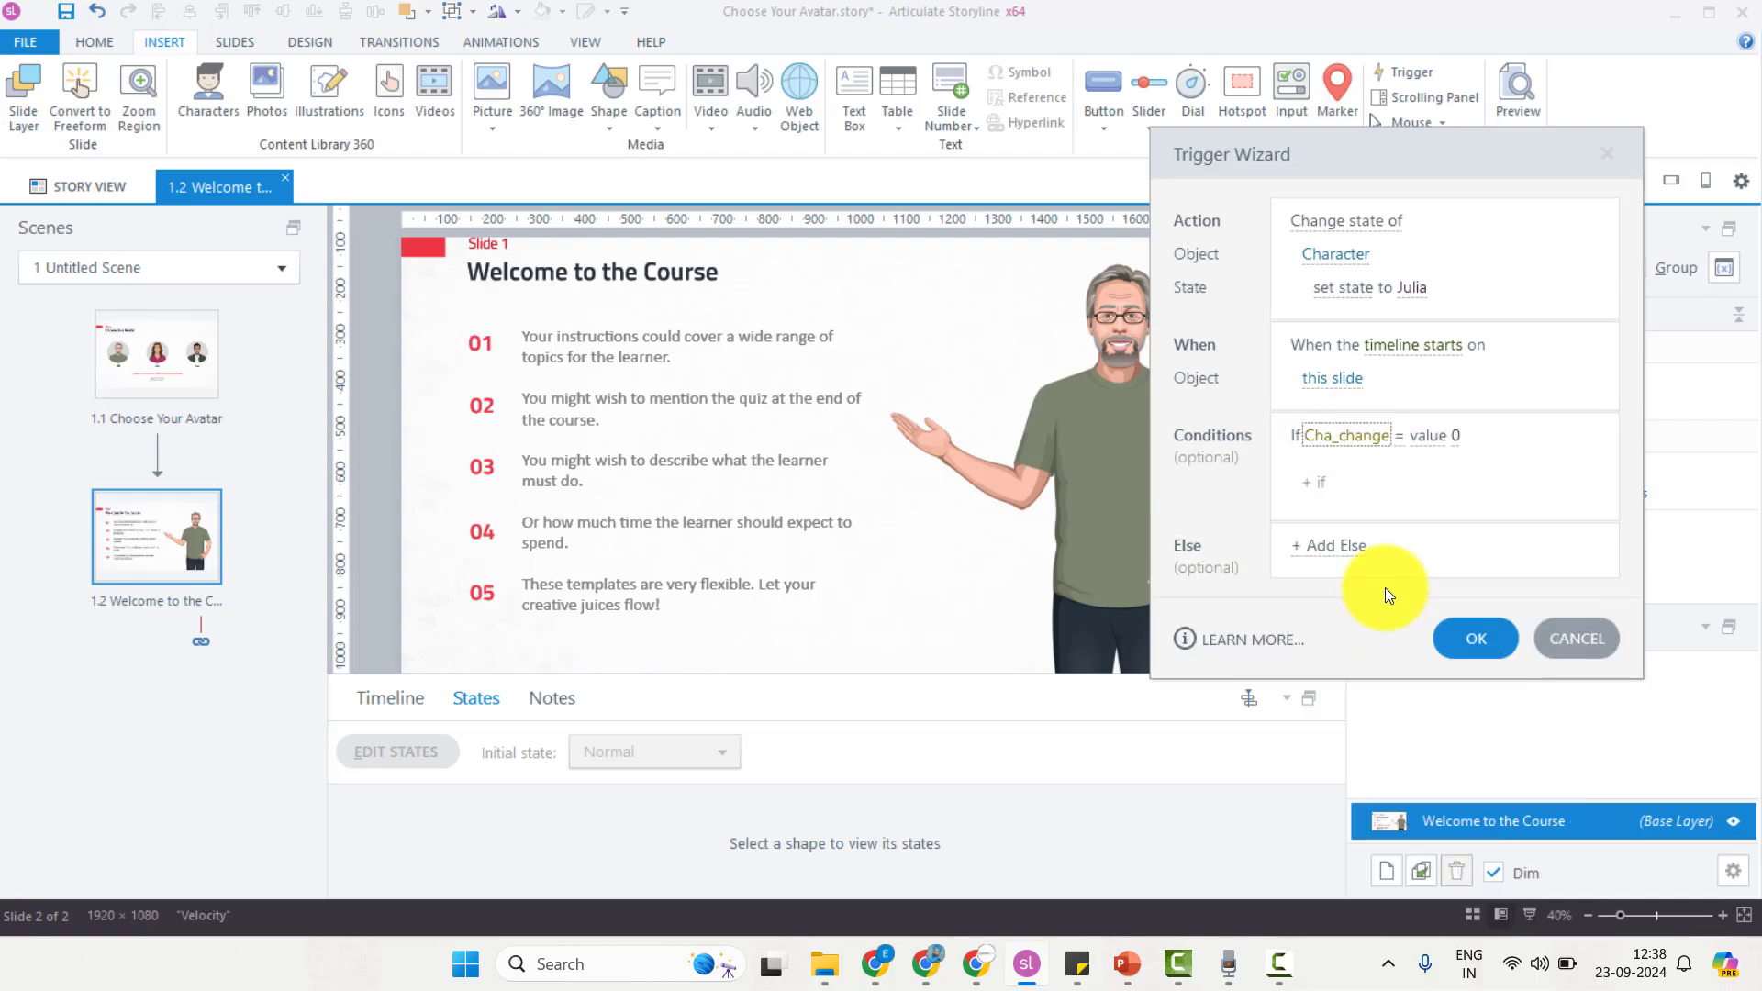
left_click(1456, 436)
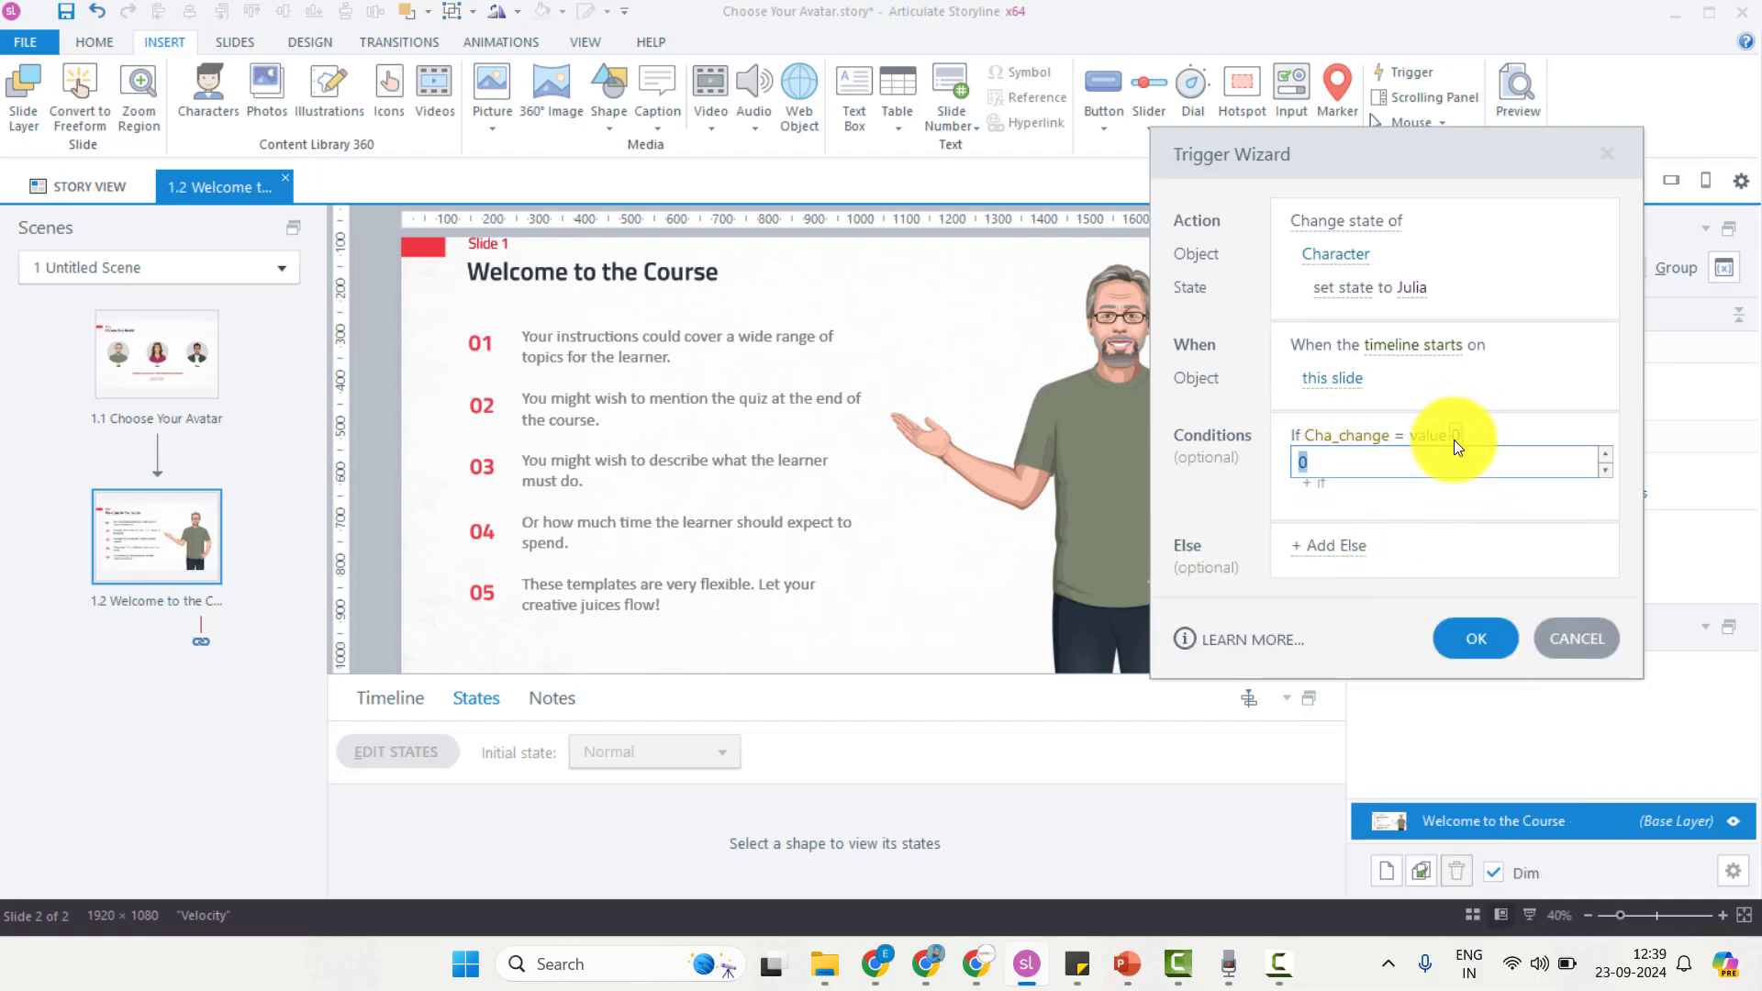
type("2")
left_click(1474, 505)
left_click(1477, 491)
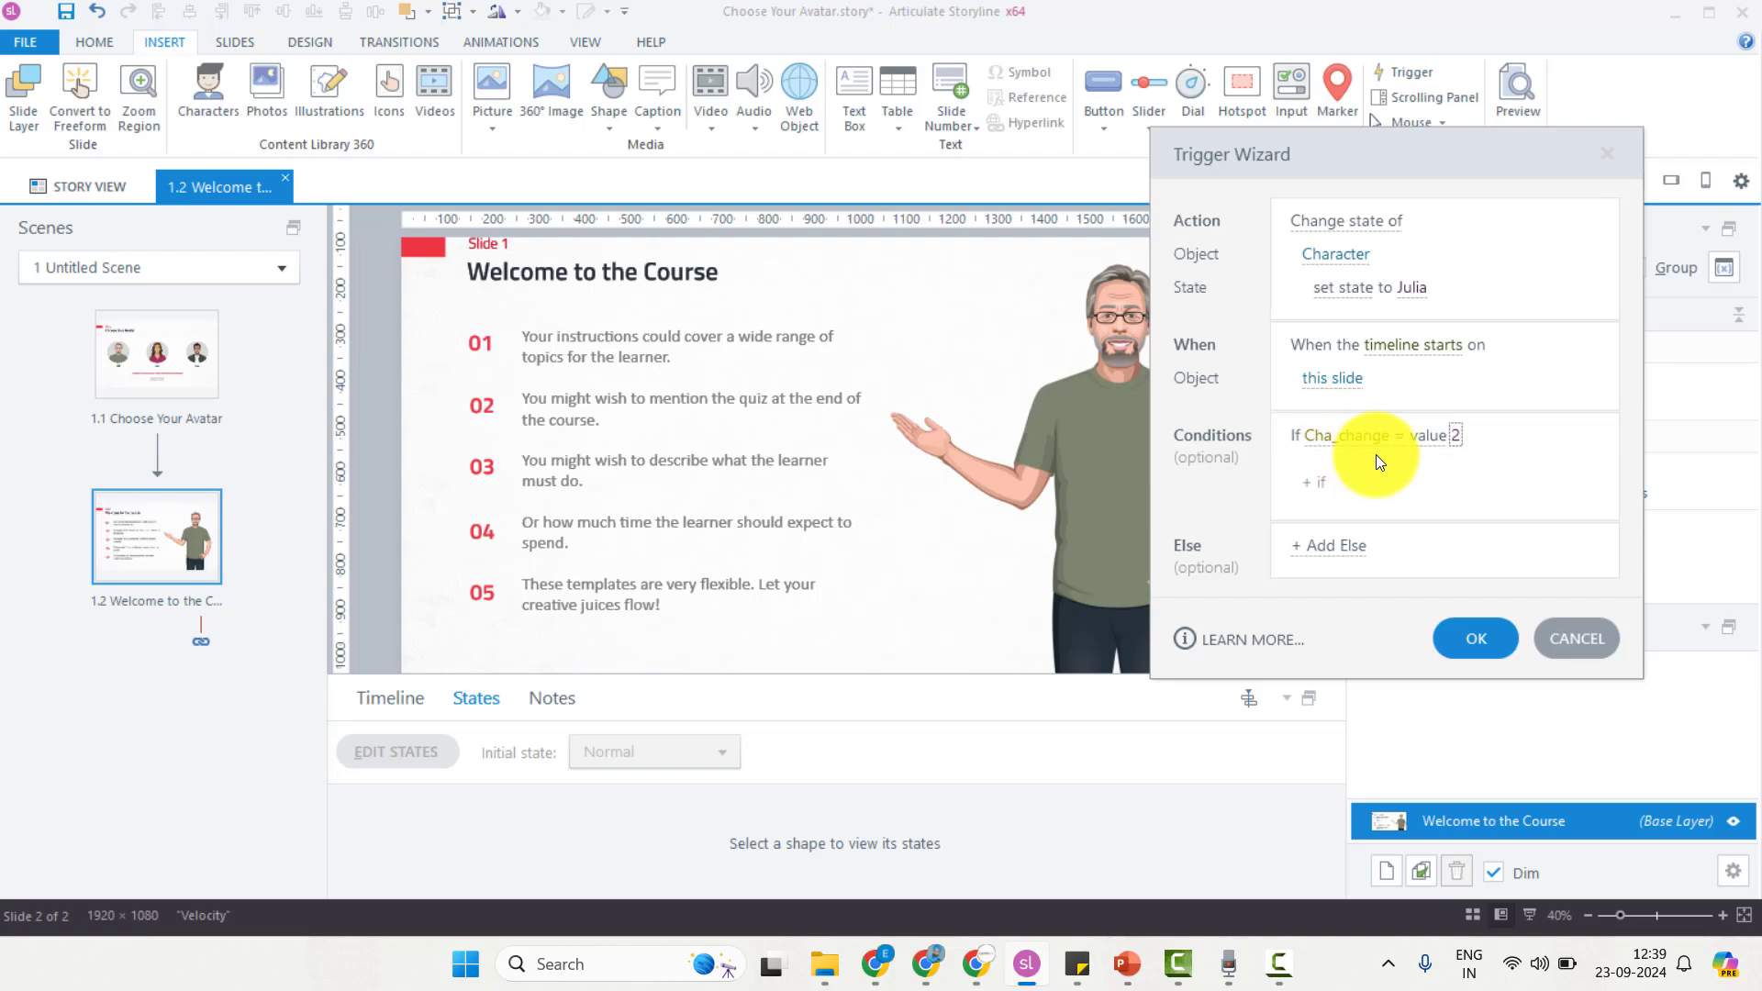
left_click(1490, 654)
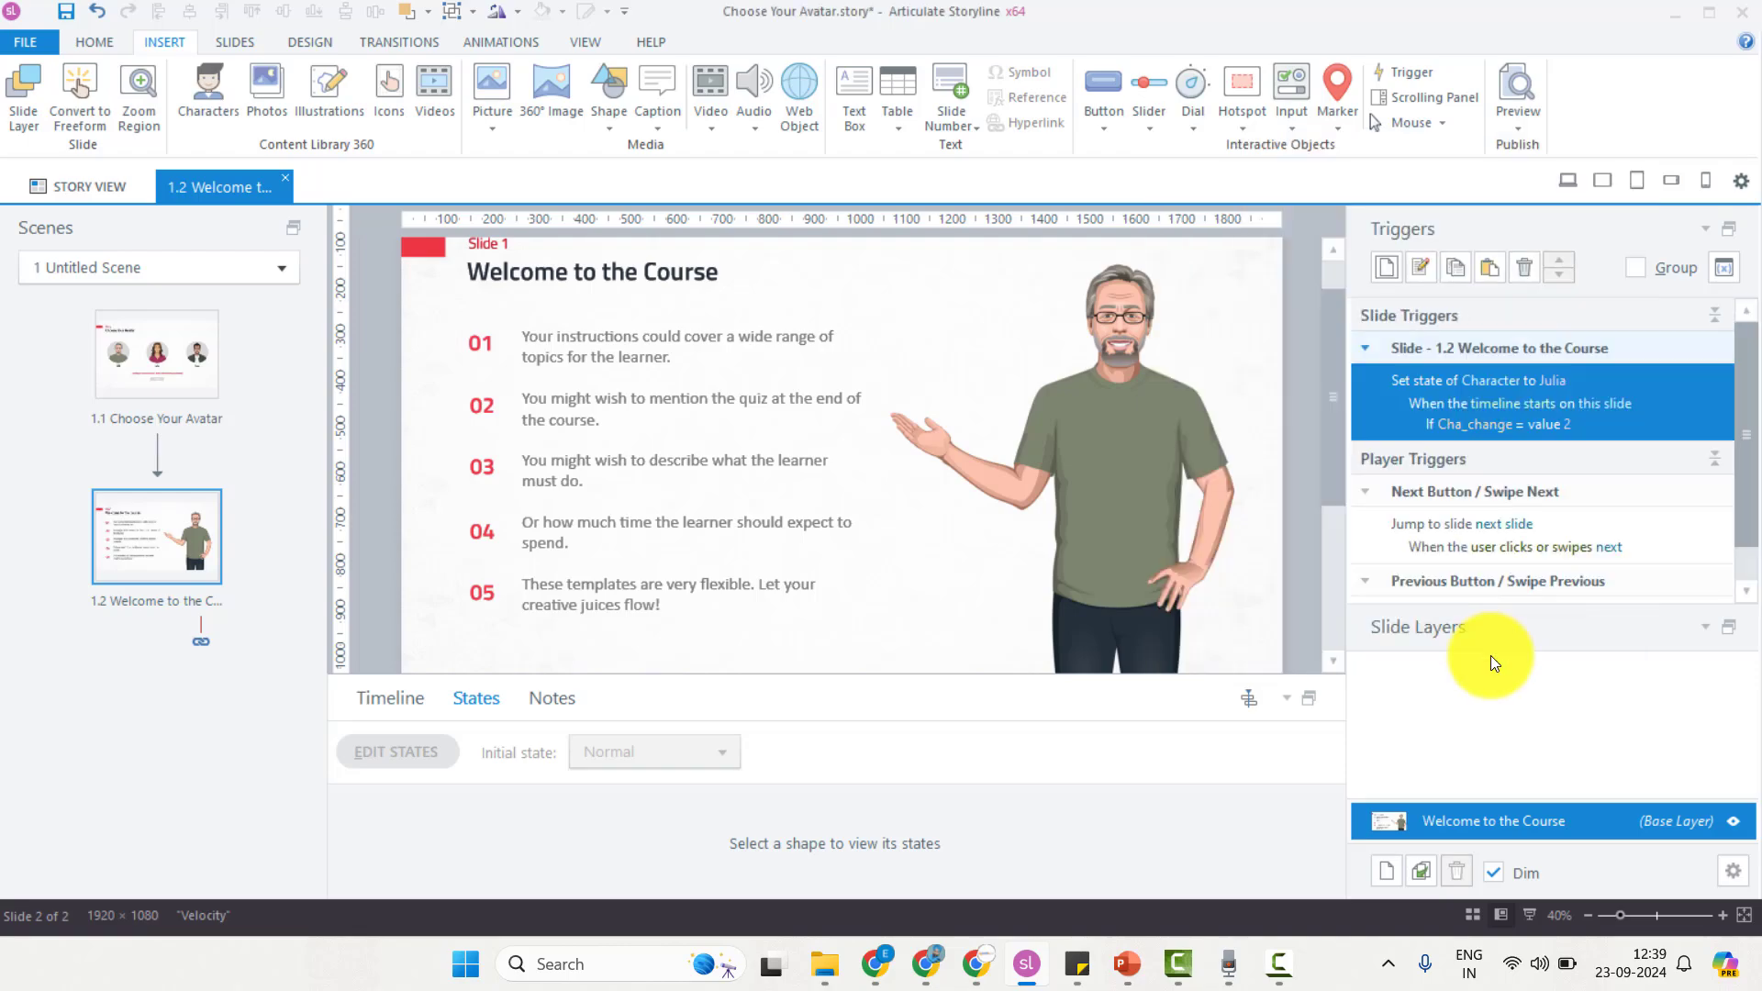
Step: Duplicate the Julia state trigger, setting the copy's state to Sam and its condition to Cha_change = value 3
left_click(1452, 265)
left_click(1490, 267)
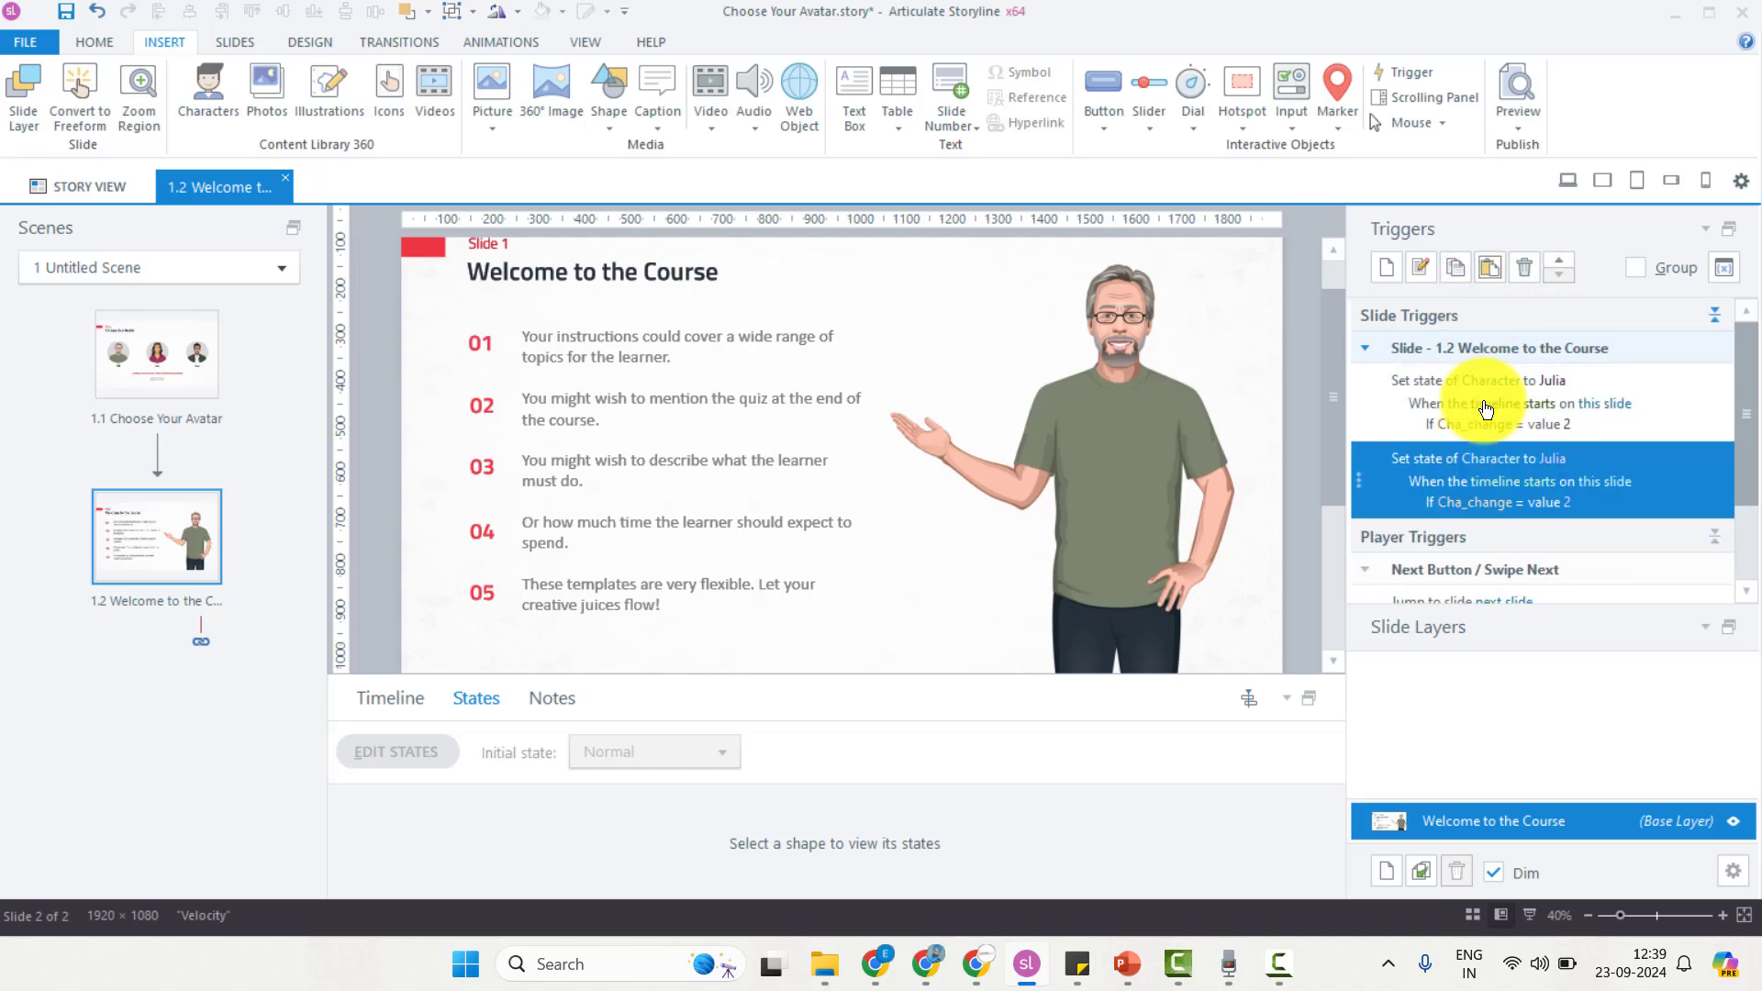
left_click(1556, 467)
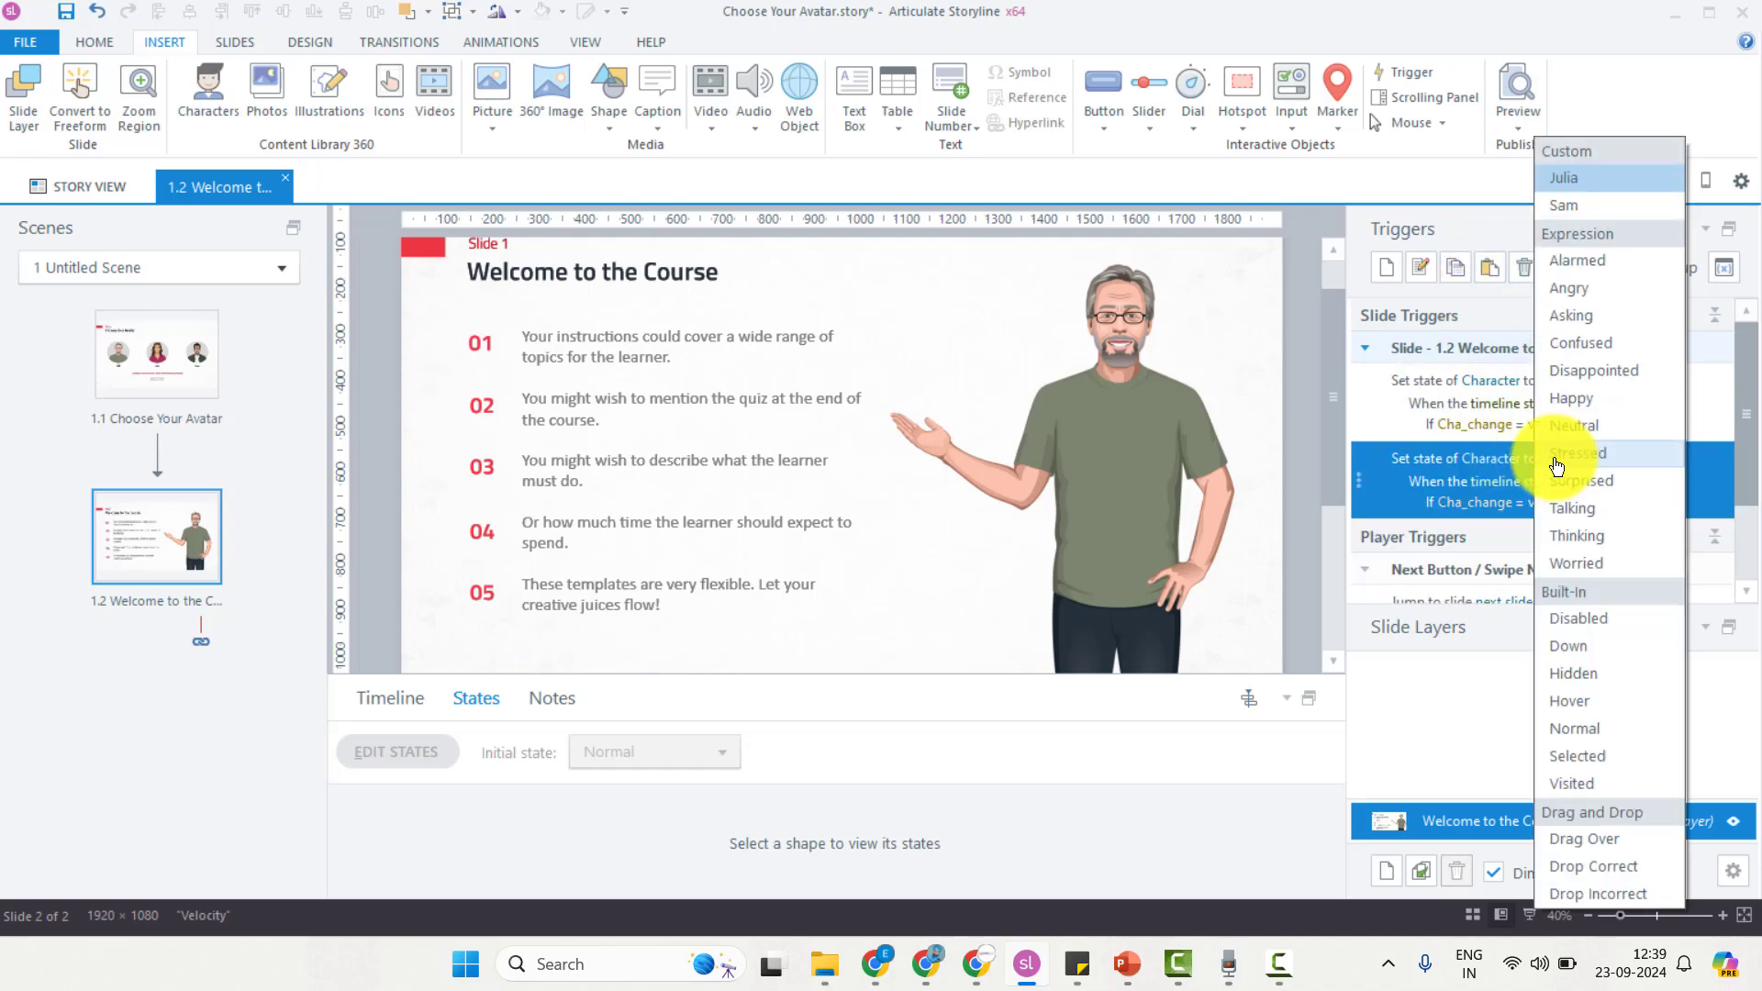
left_click(1606, 222)
left_click(1570, 506)
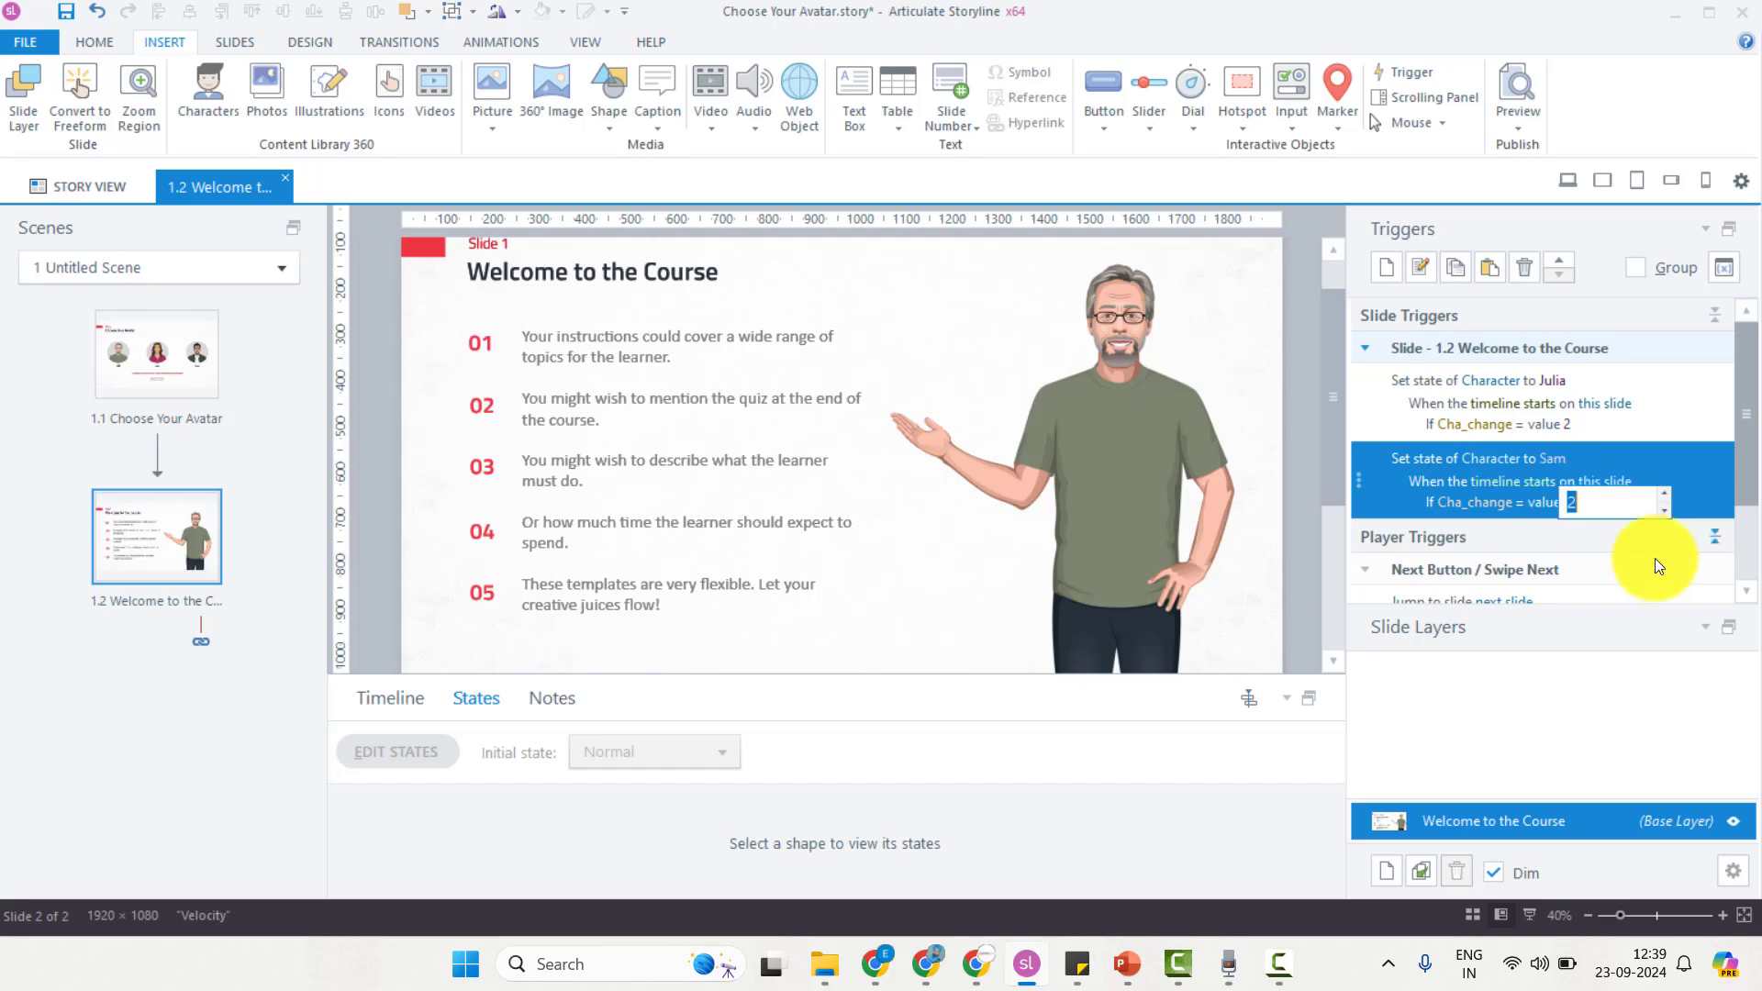
type("3")
left_click(1304, 456)
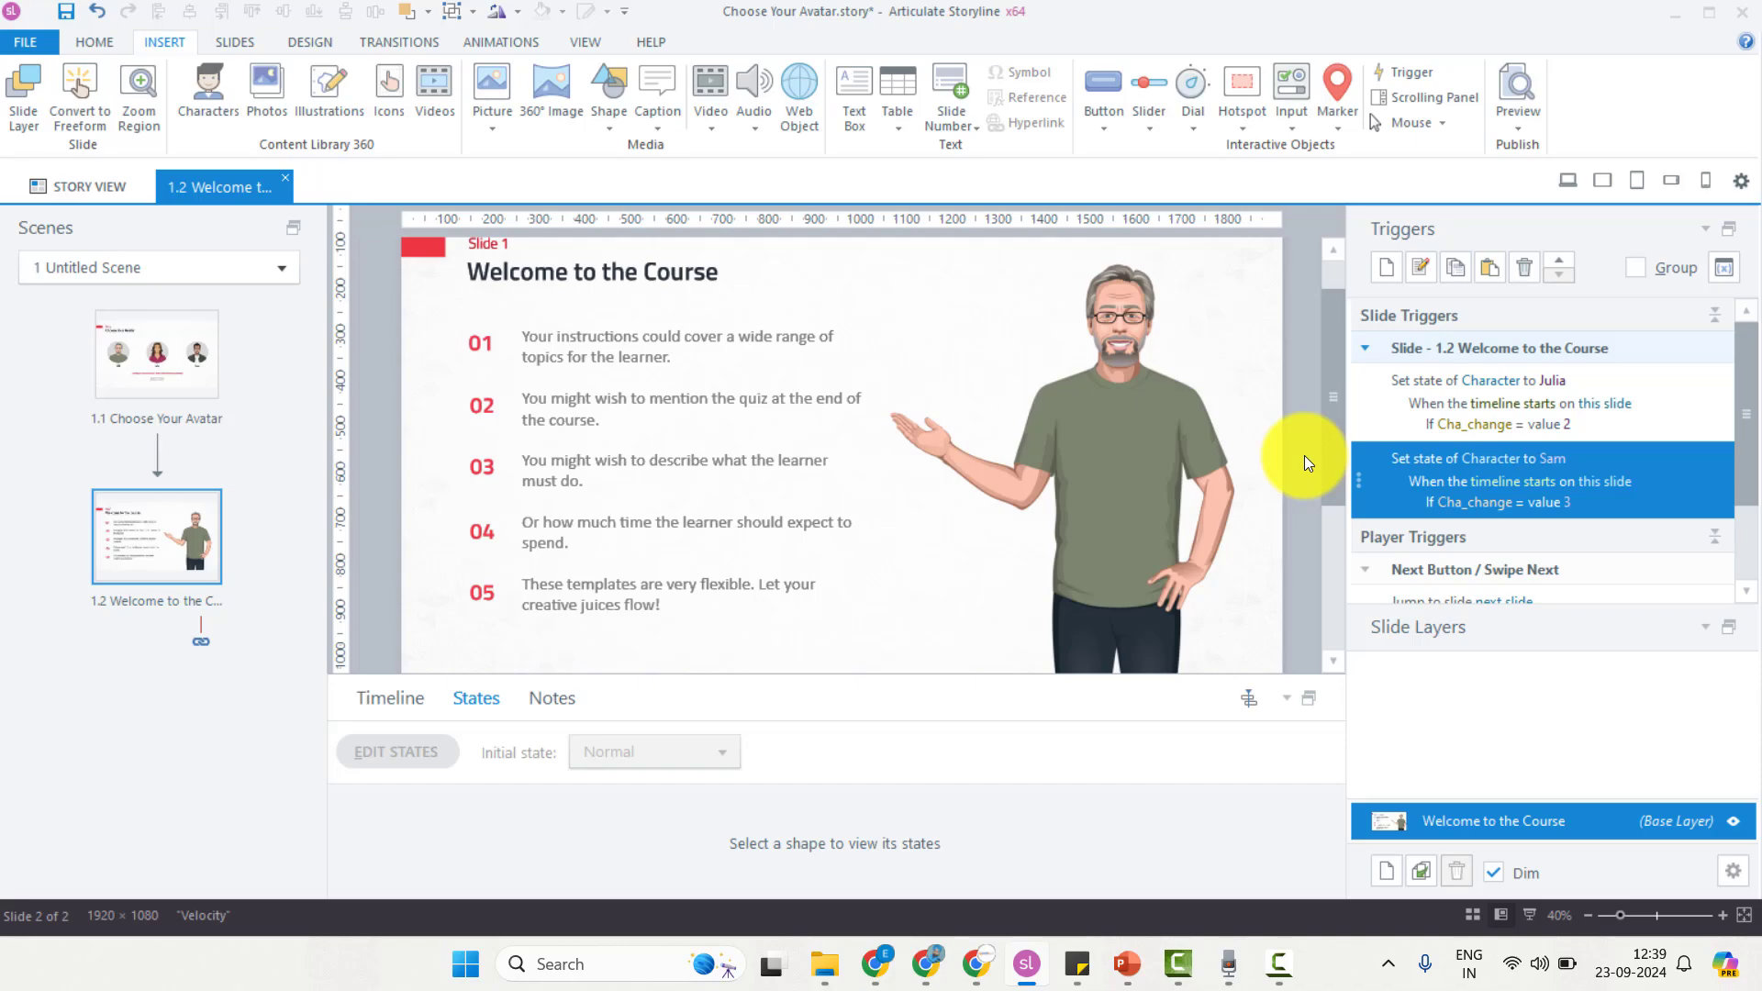
Step: Preview the scene from the Choose Your Avatar slide and start the course with the Sam avatar
left_click(184, 358)
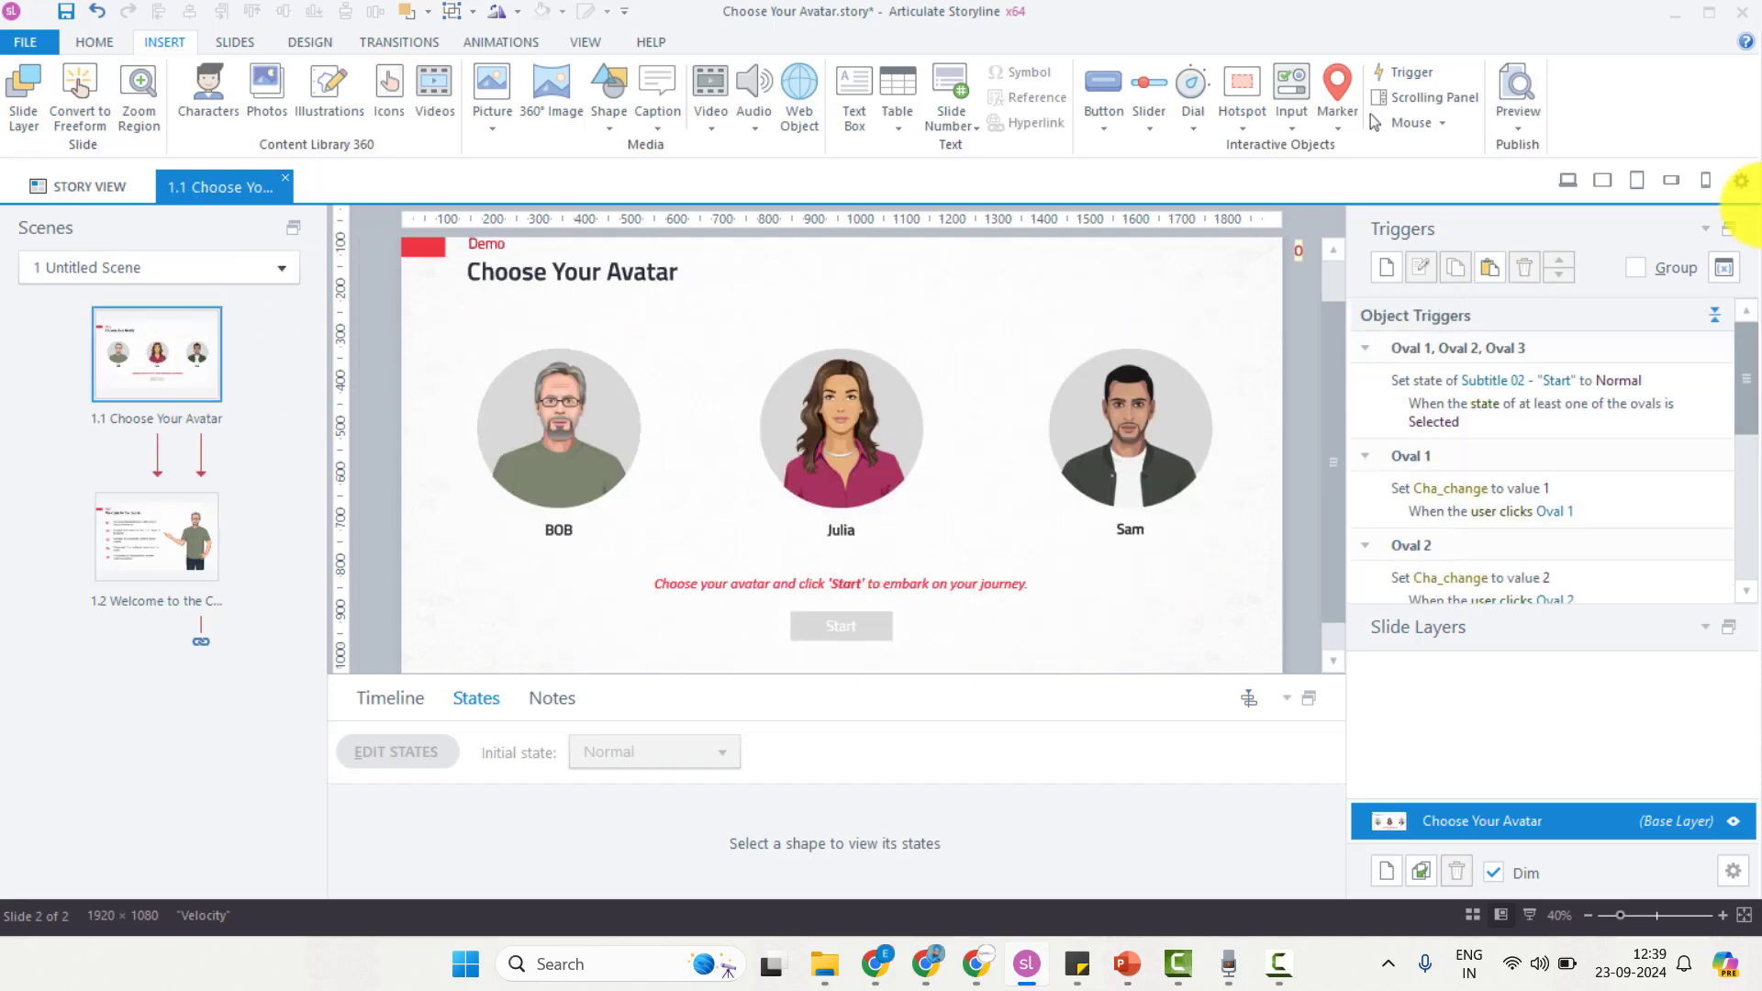
left_click(1517, 130)
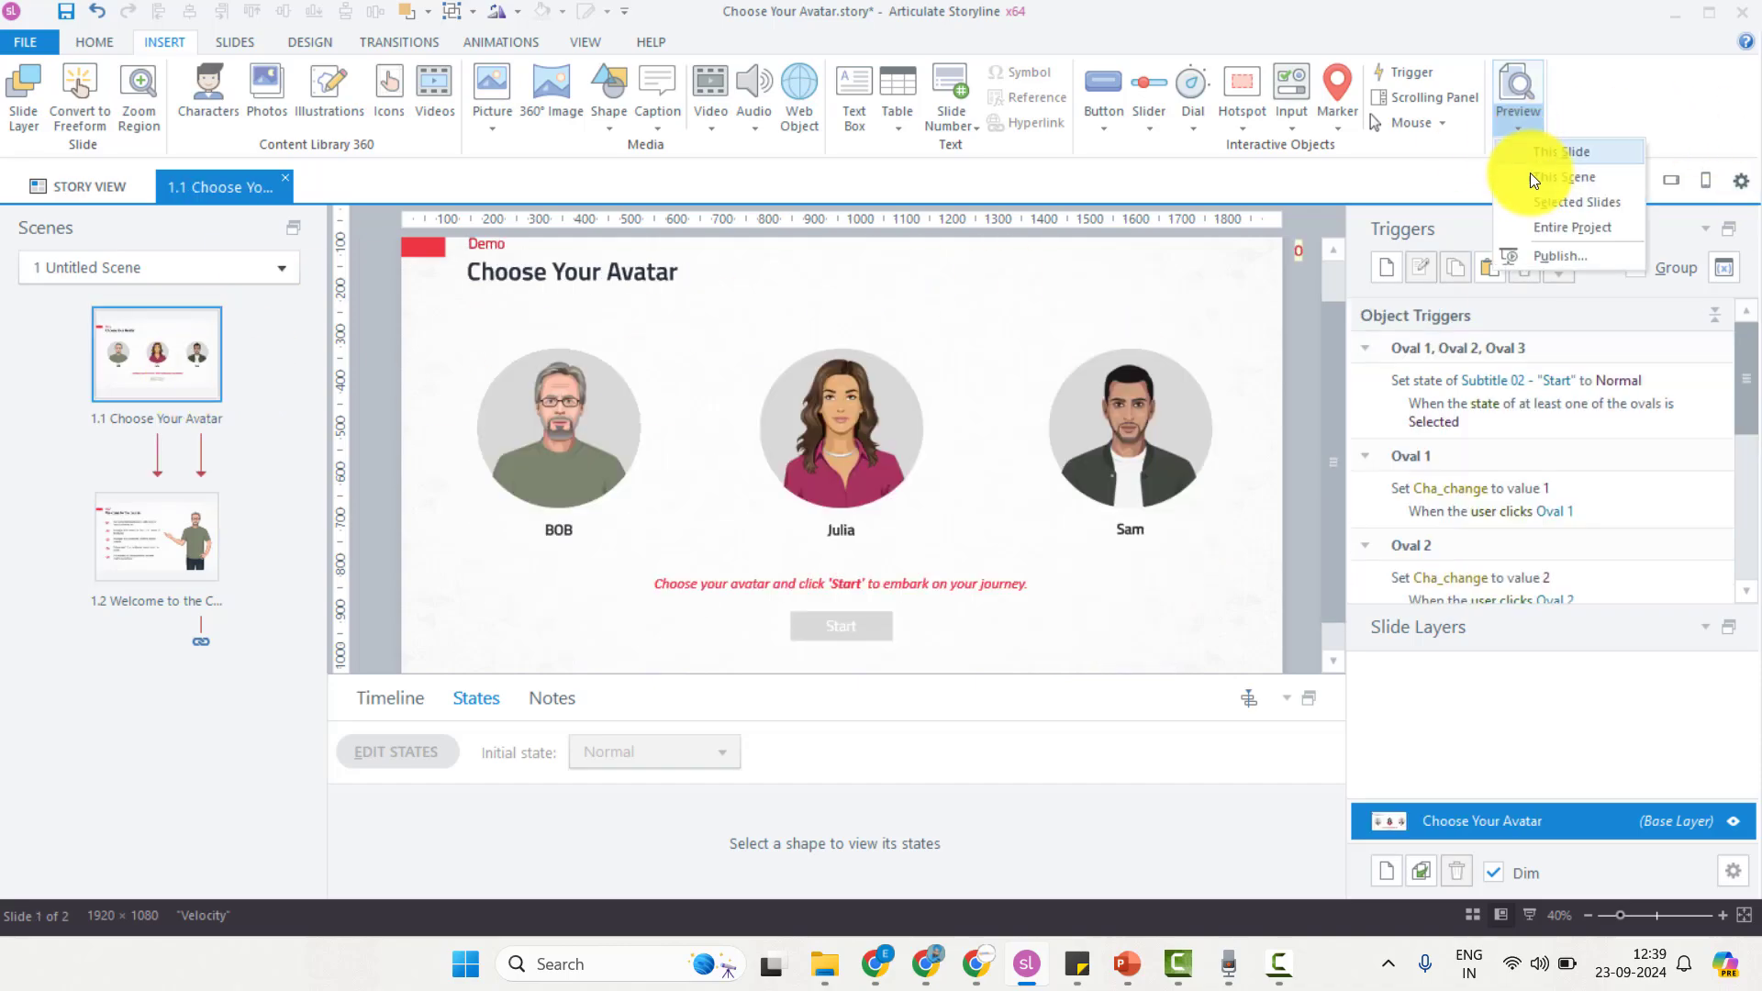
left_click(1533, 174)
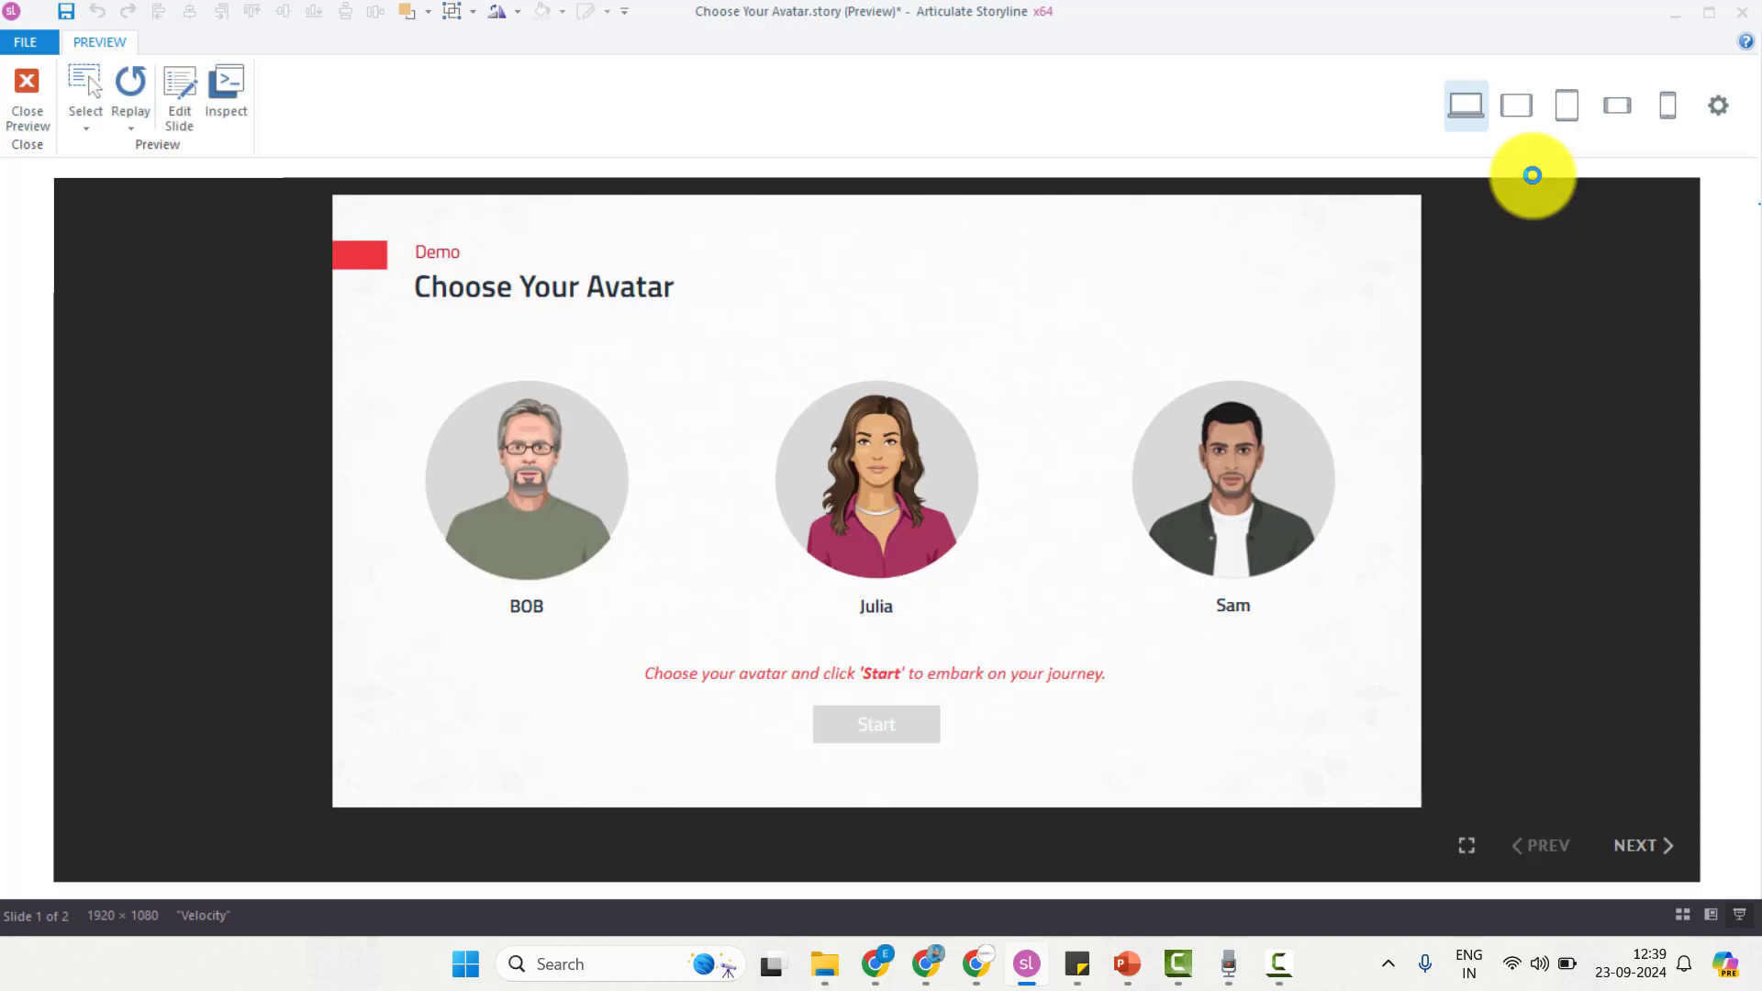
left_click(1168, 487)
left_click(930, 732)
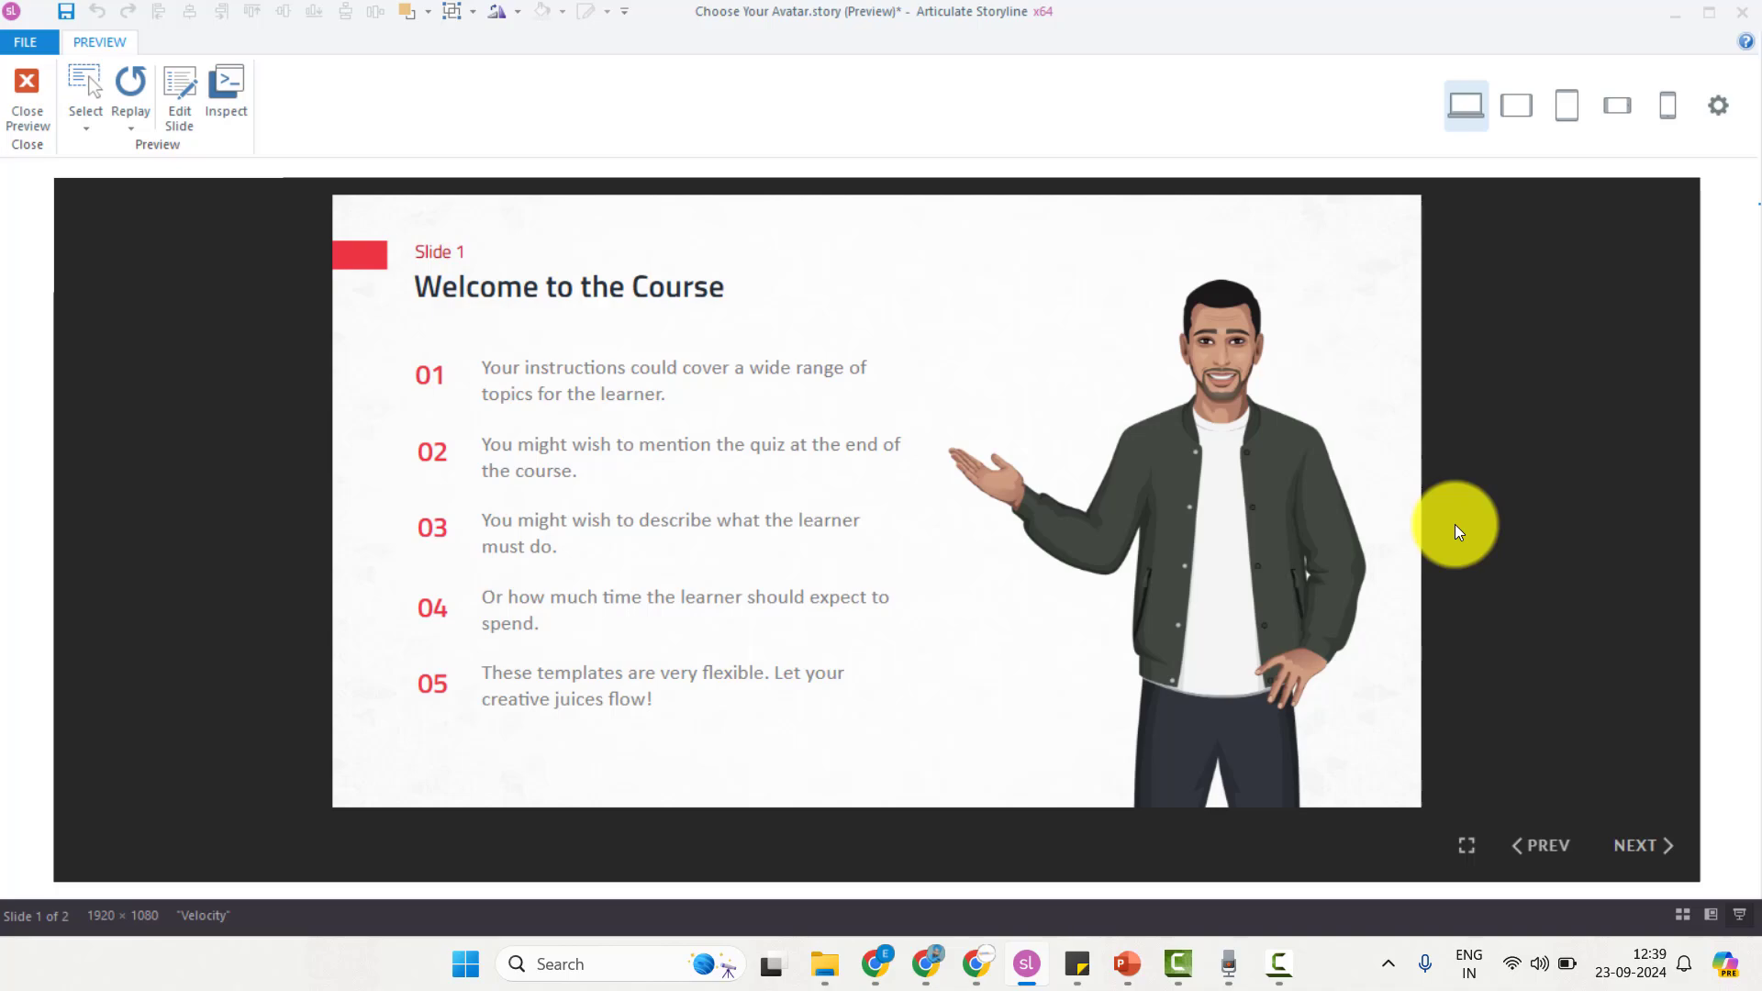
Step: Return to the avatar selection in the preview and test starting the course with Julia, then with BOB
left_click(1534, 844)
left_click(839, 463)
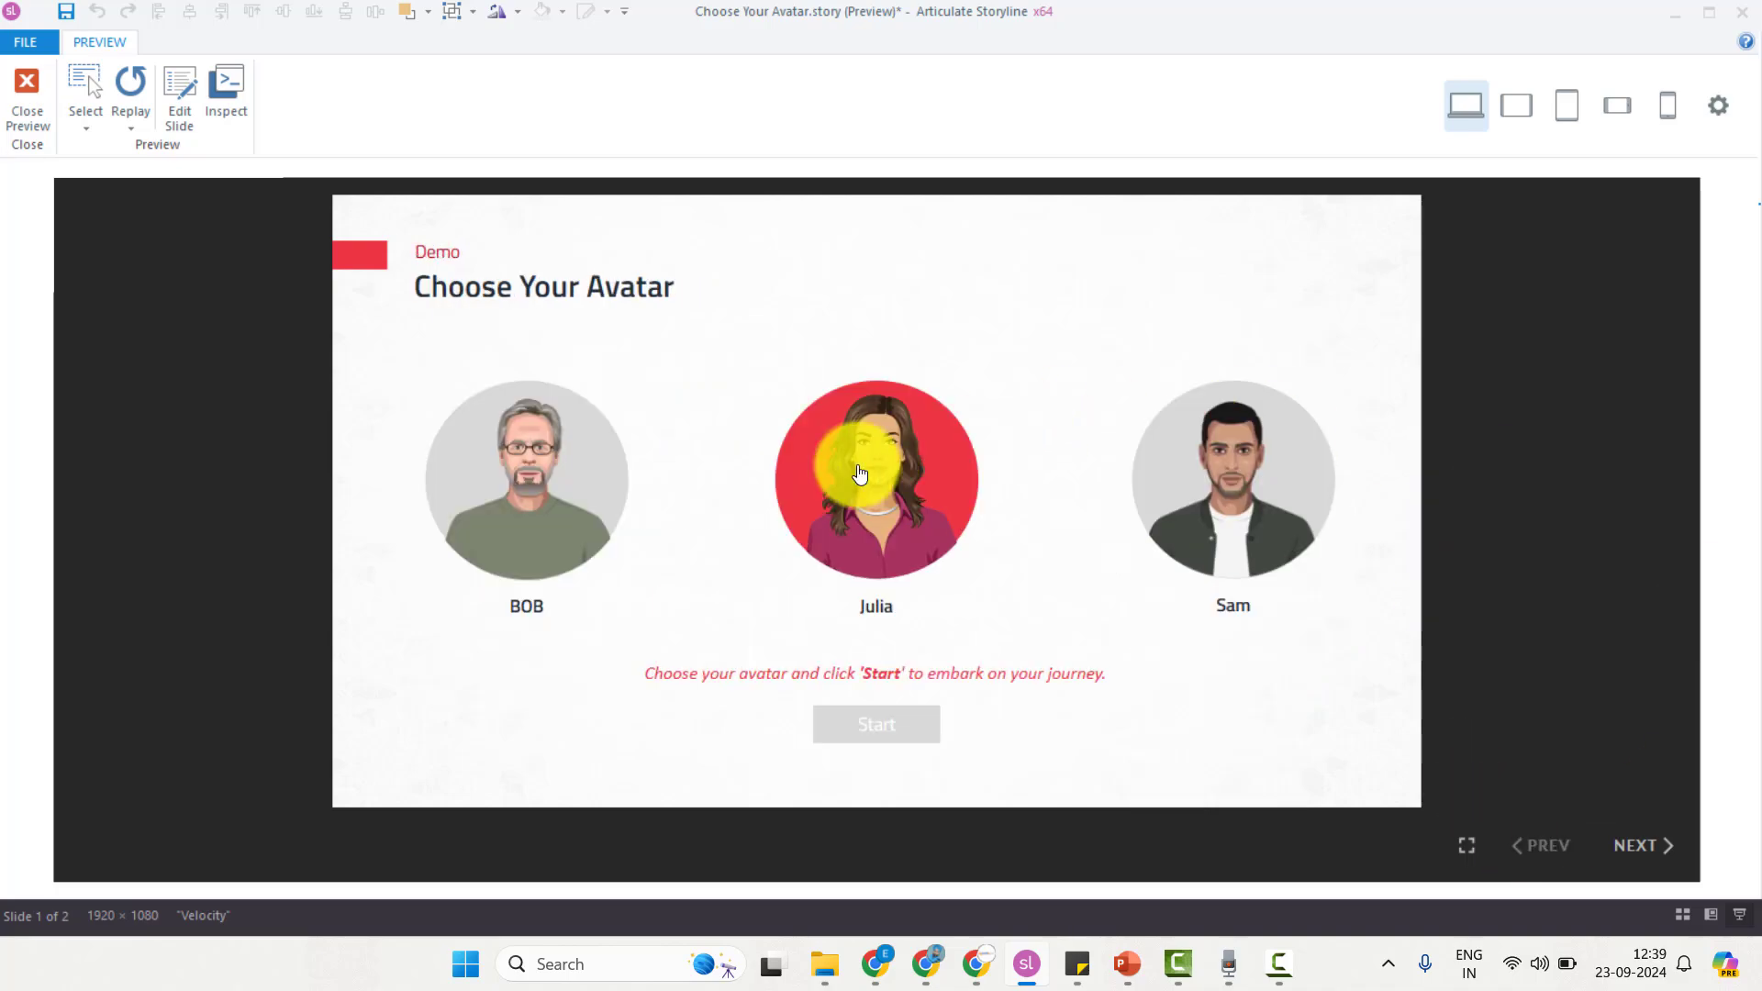
left_click(911, 739)
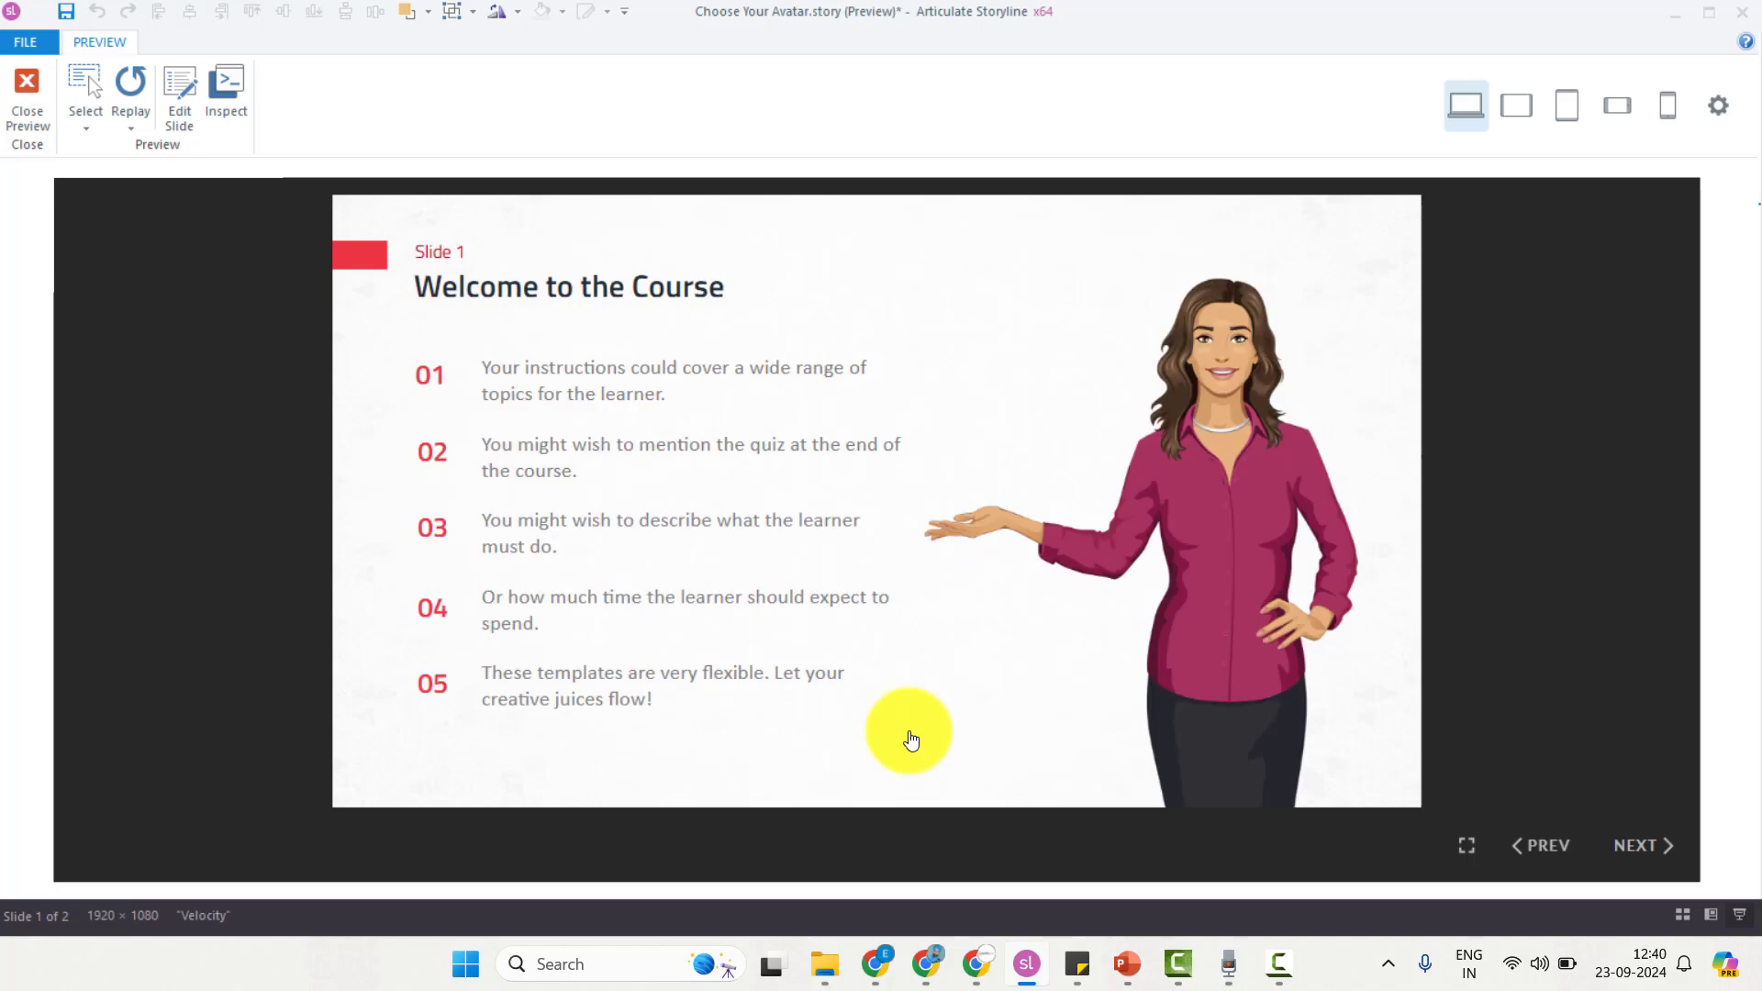
left_click(1551, 852)
left_click(511, 511)
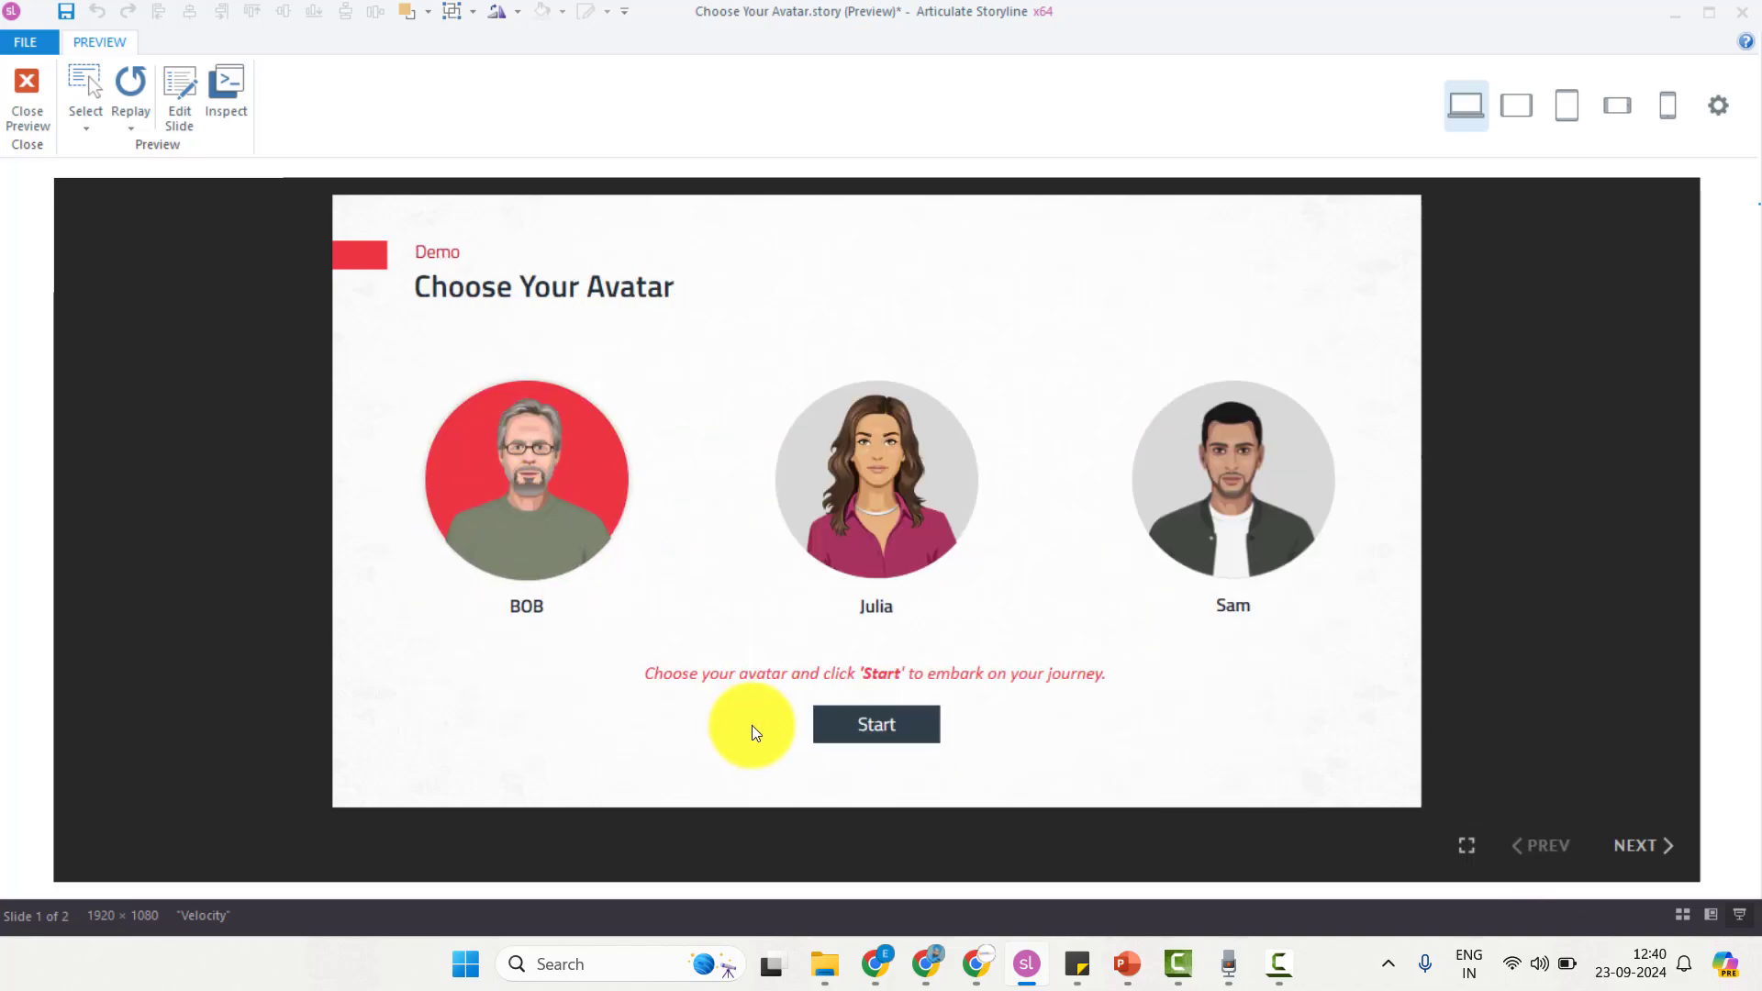
left_click(849, 732)
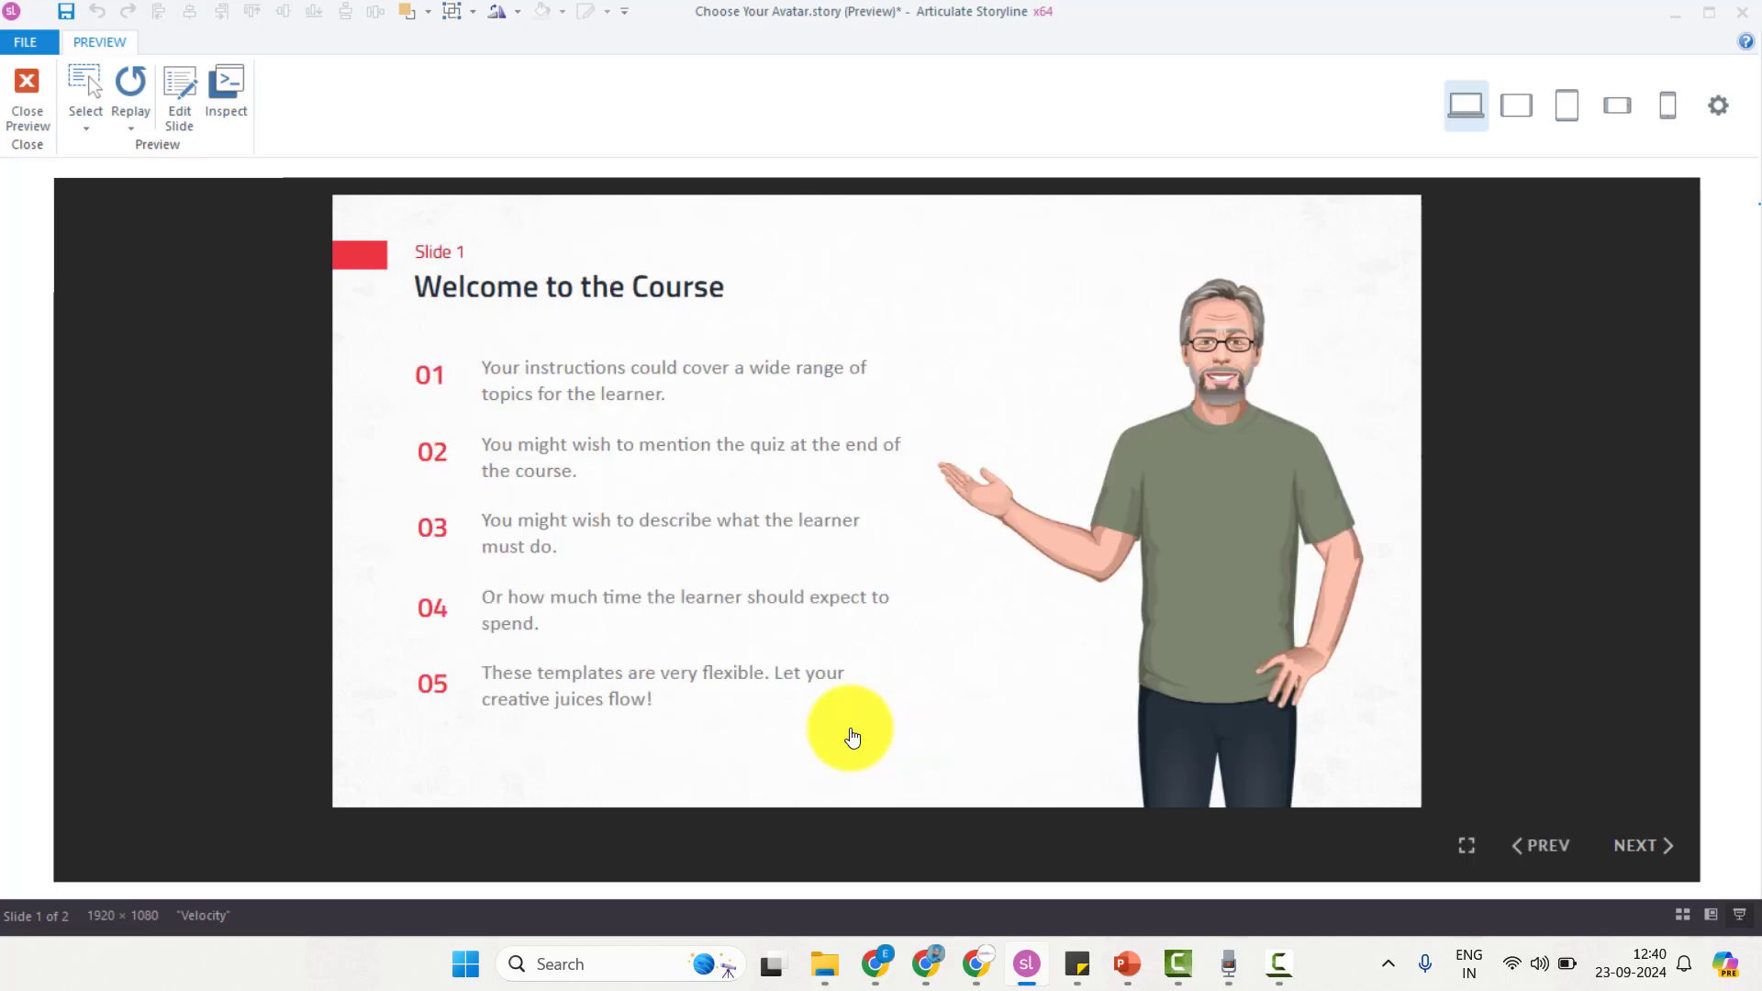